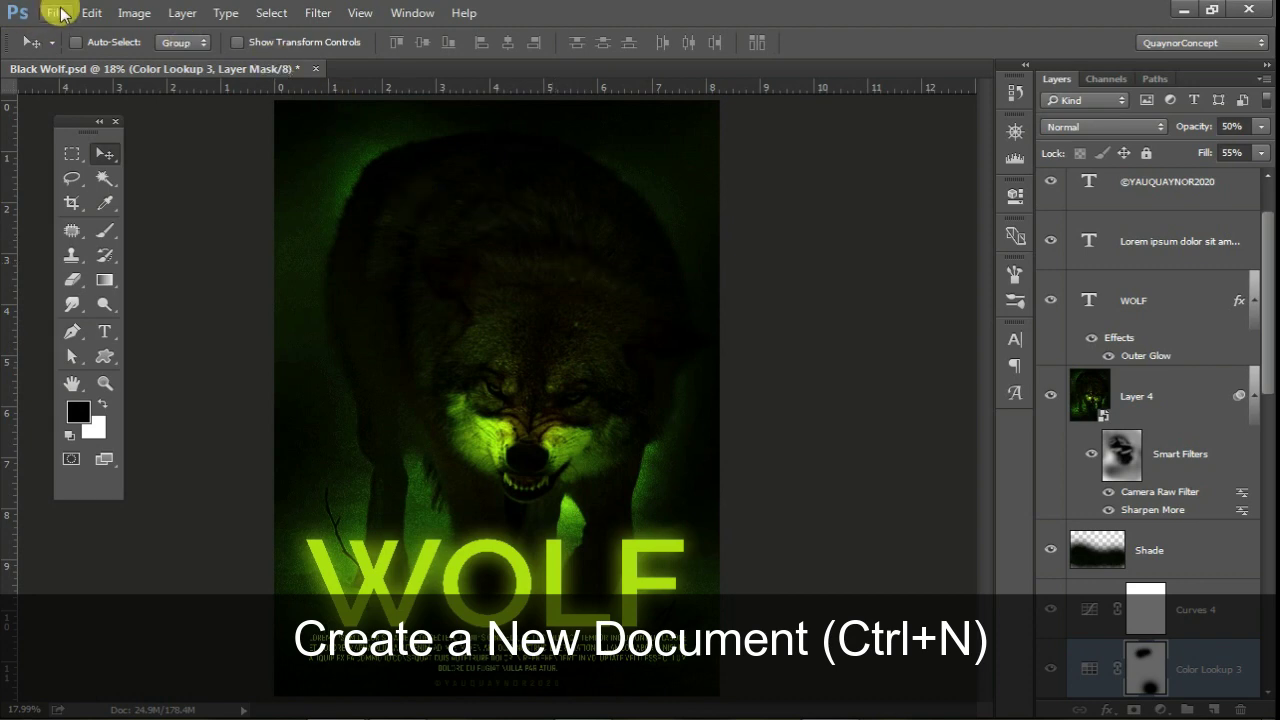
- Create a 5 × 7 inch, 300 ppi RGB document from the Default Photoshop Size preset
left_click(58, 13)
left_click(70, 33)
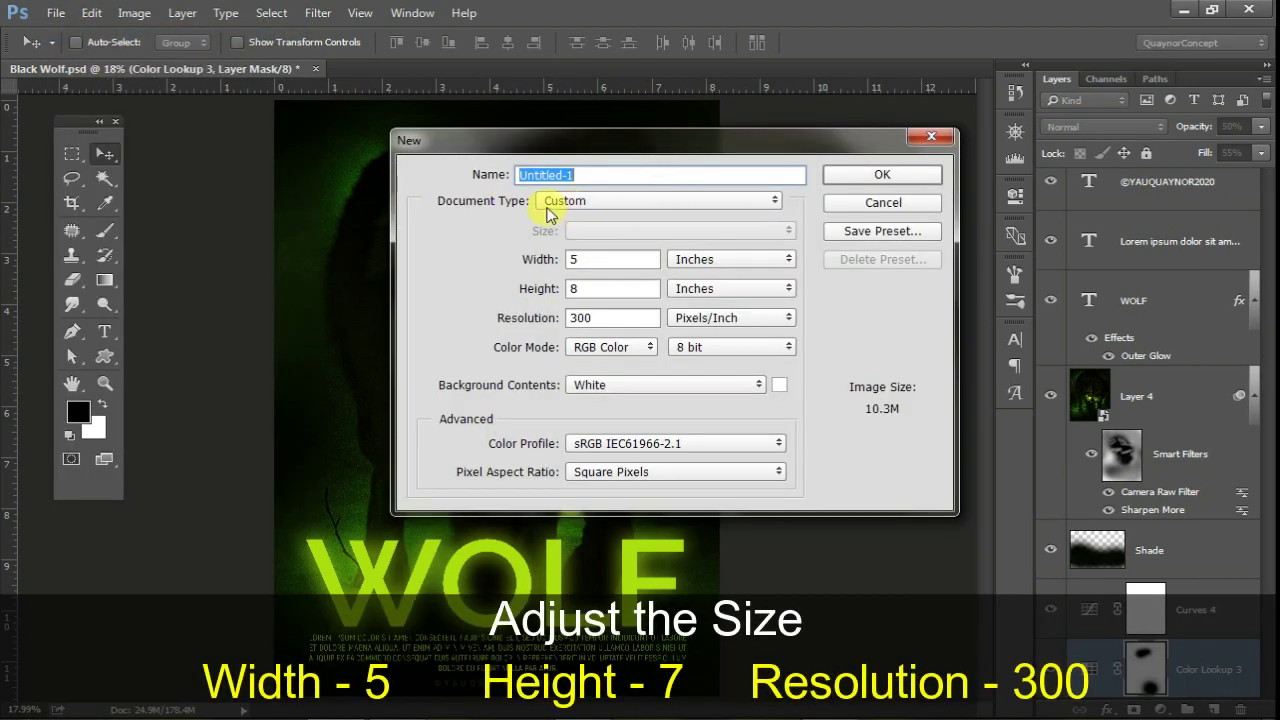
left_click(580, 202)
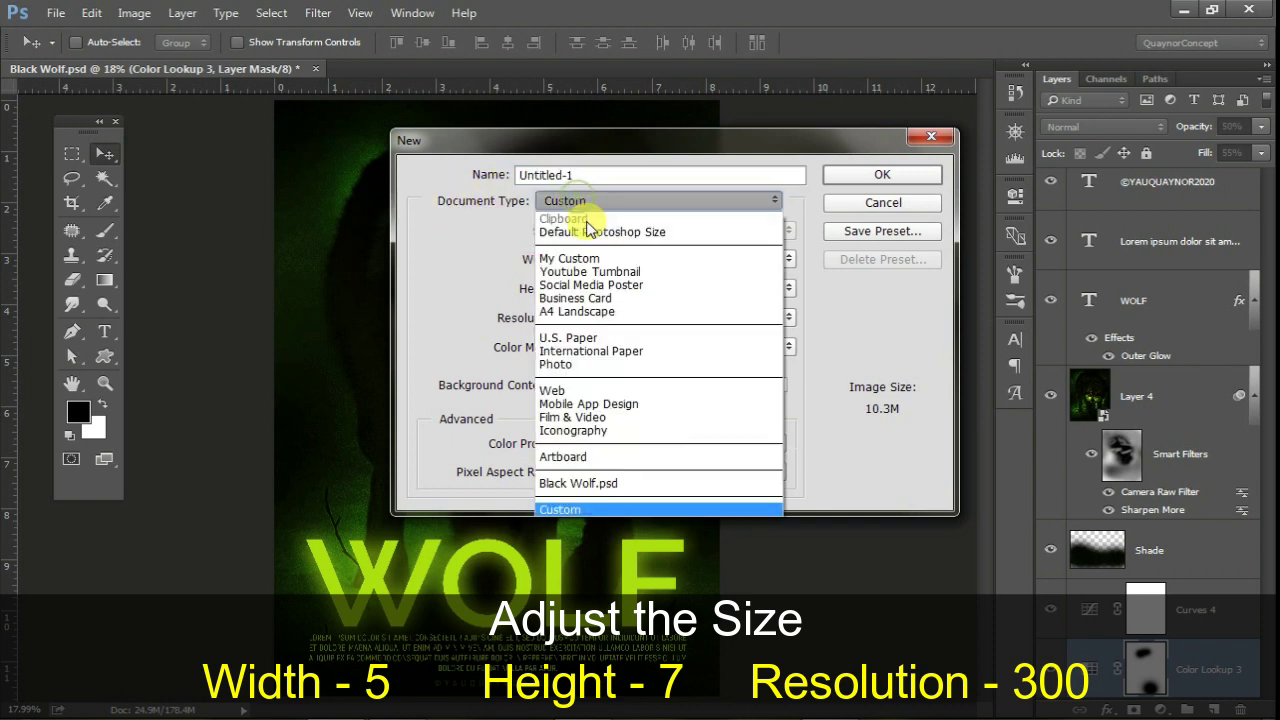
left_click(592, 232)
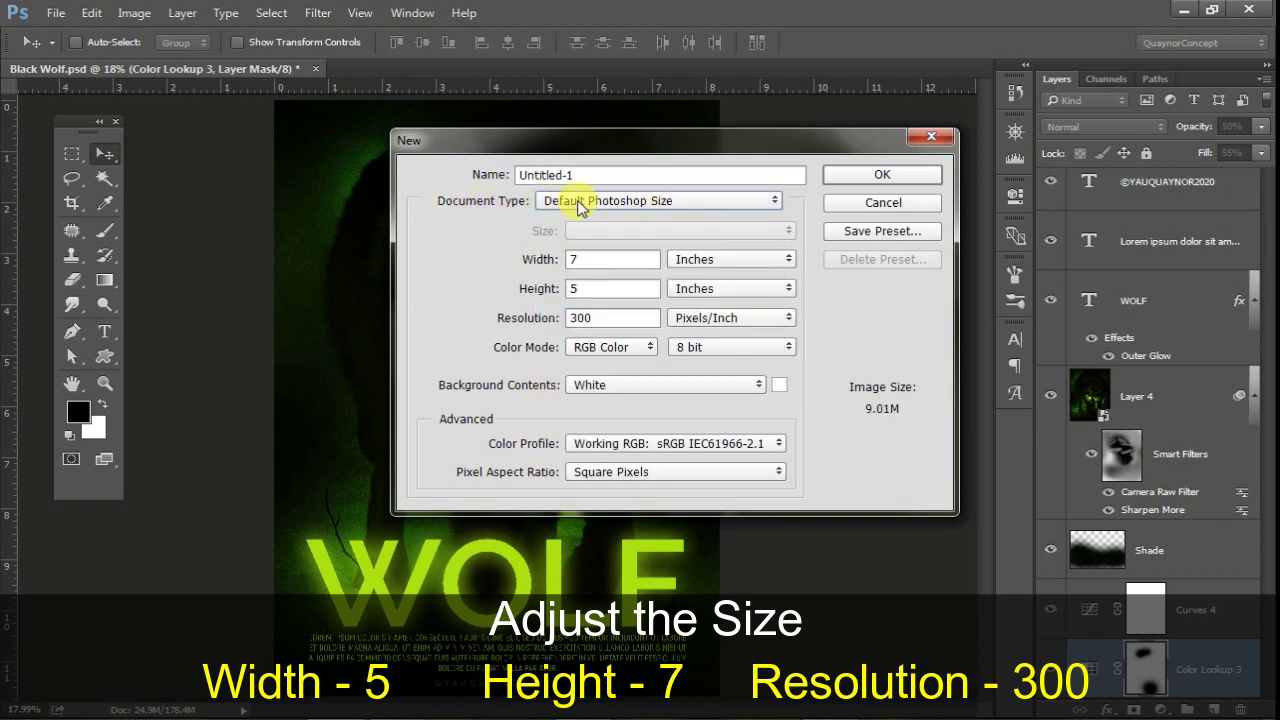
double_click(612, 260)
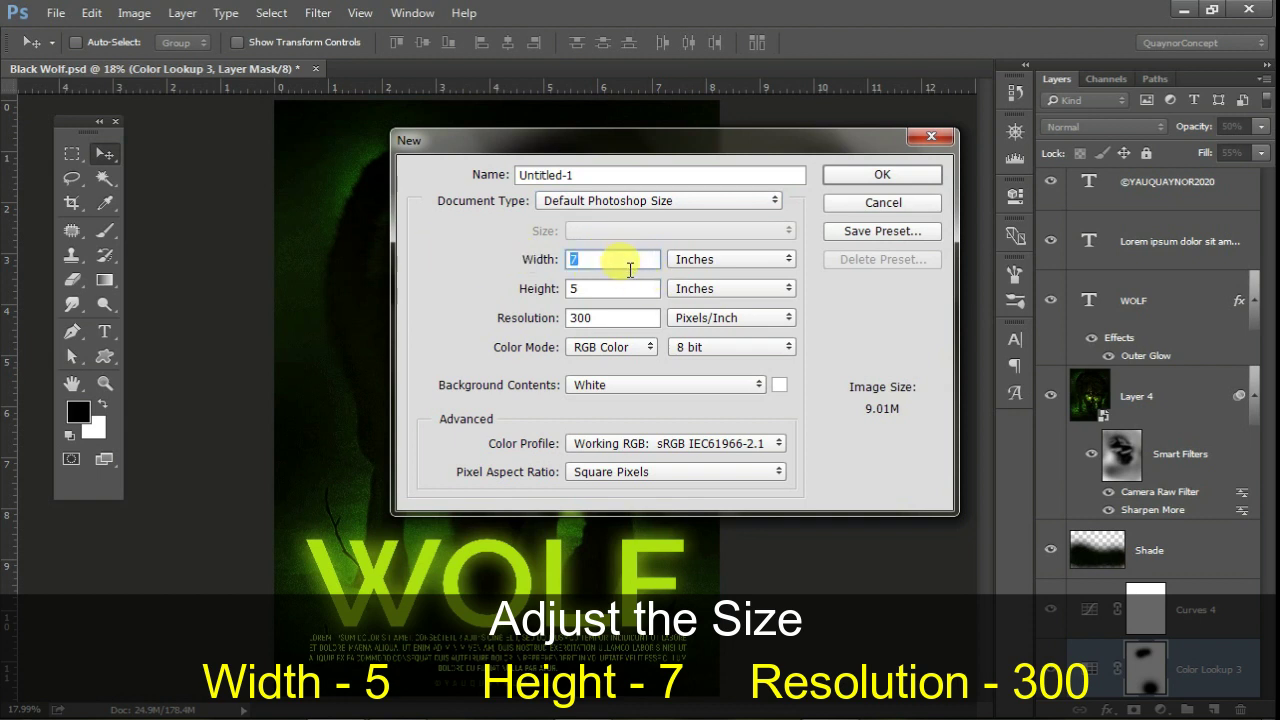
type("5")
double_click(616, 287)
type("7")
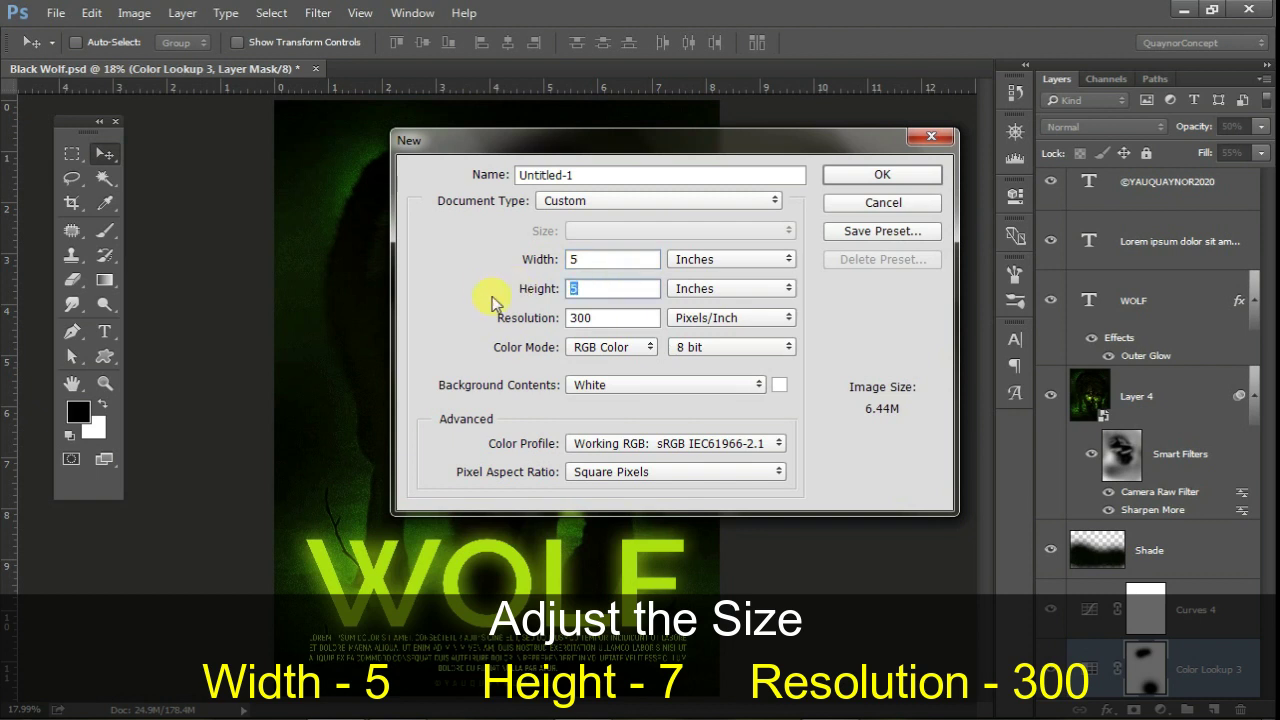
double_click(600, 318)
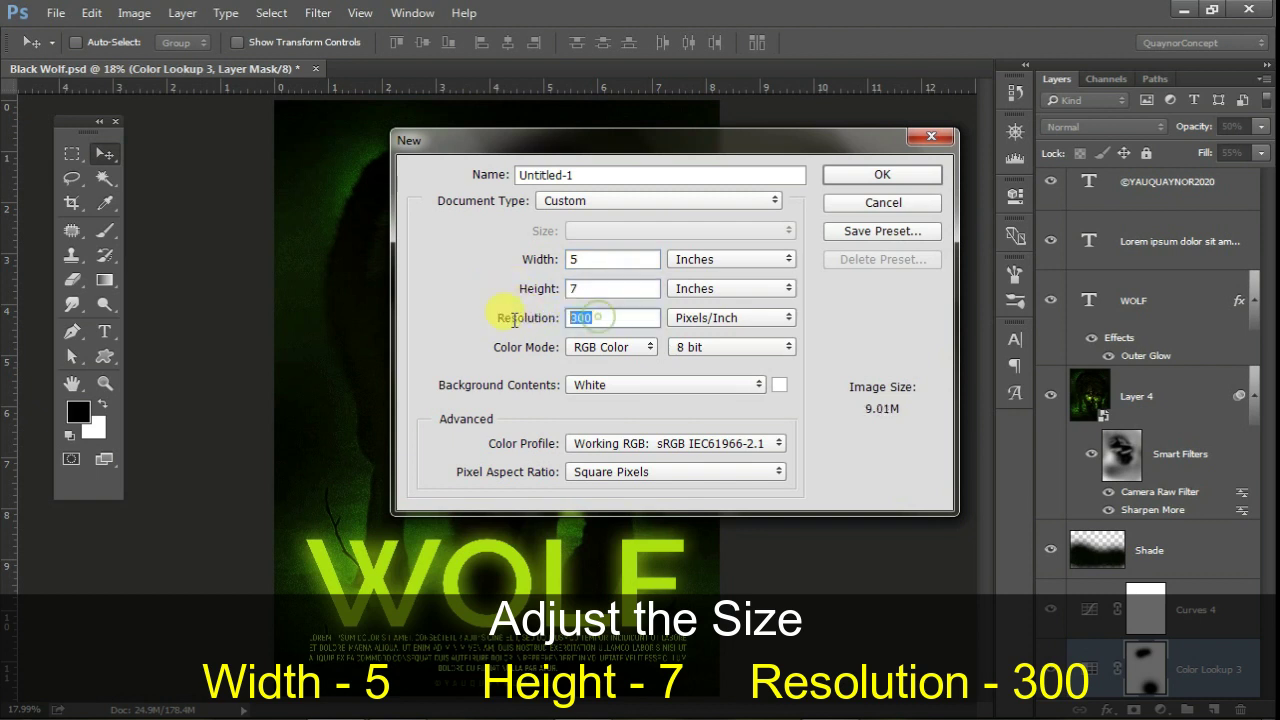
left_click(600, 347)
left_click(598, 389)
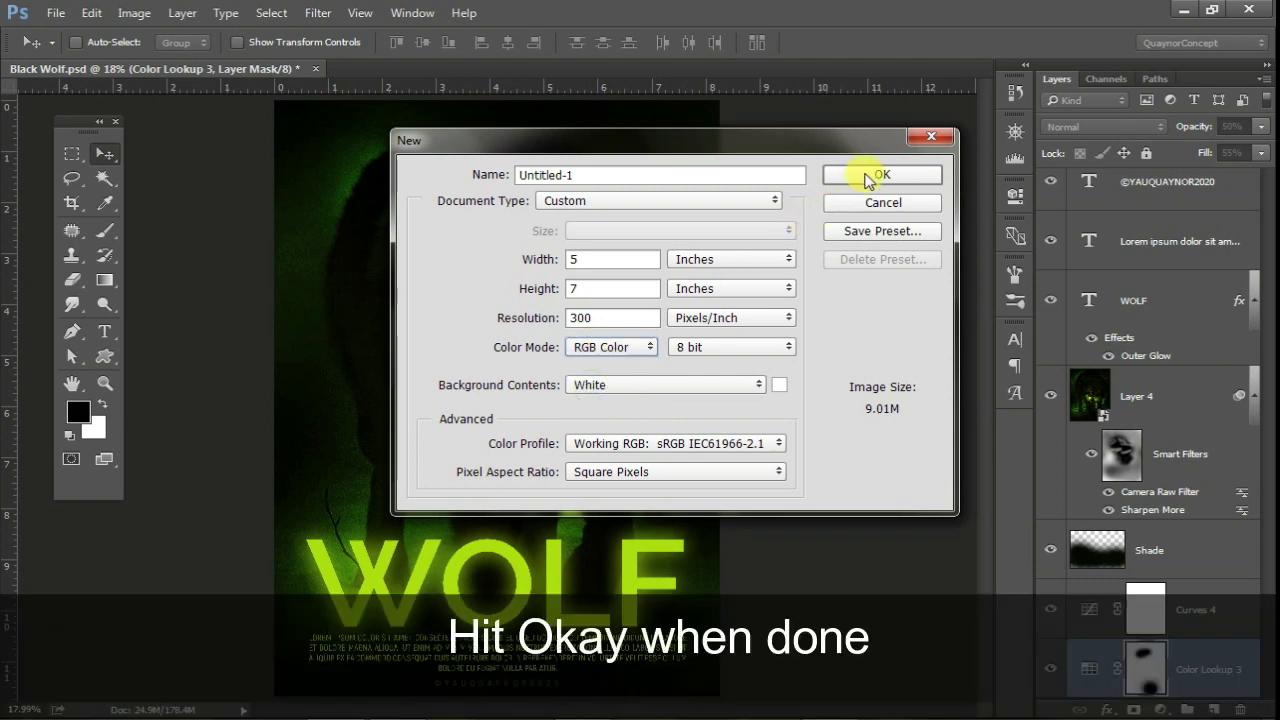
left_click(868, 176)
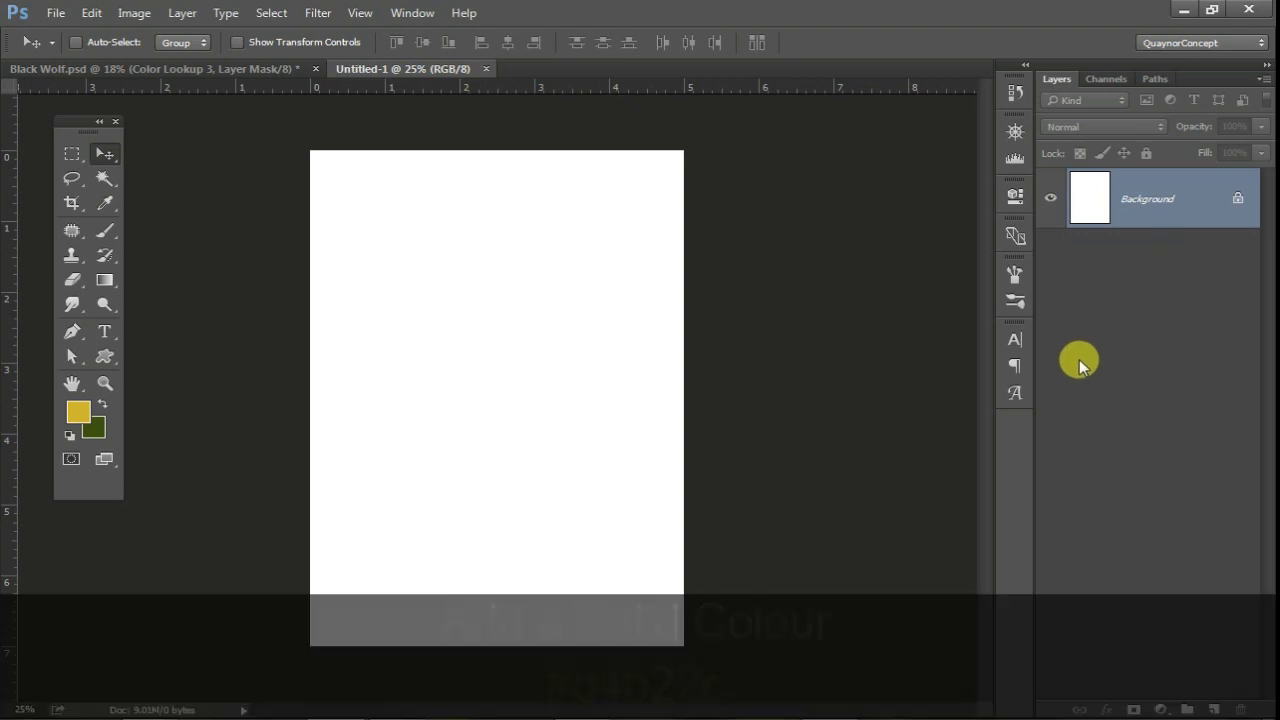
- Add a Solid Color fill layer in #d4b22c above the white Background
left_click(1162, 712)
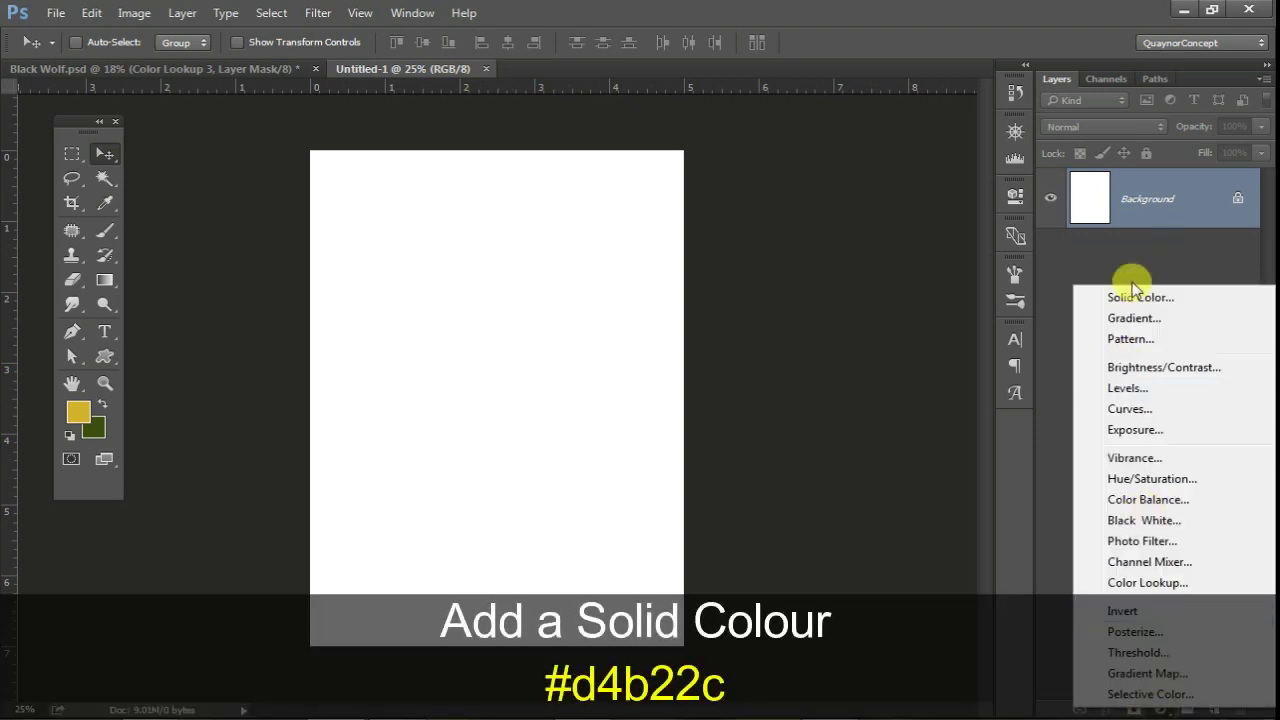
left_click(1125, 292)
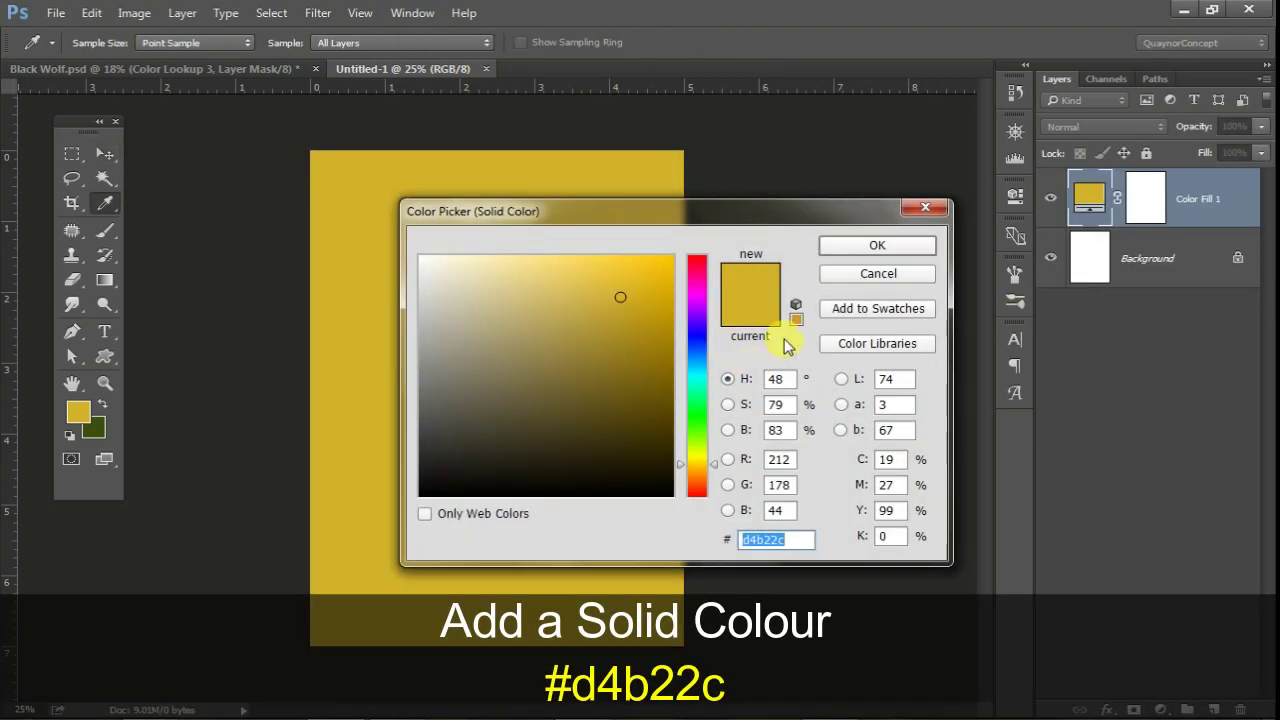
left_click_drag(765, 218, 1053, 177)
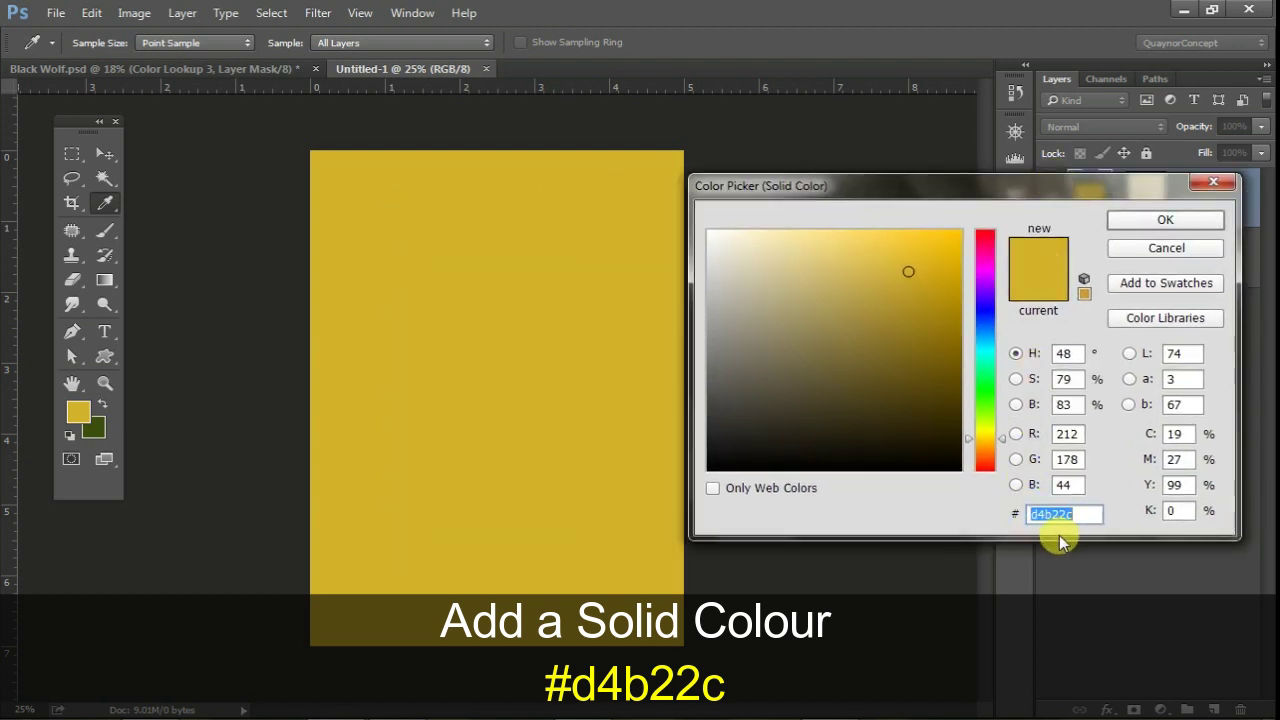
double_click(1015, 511)
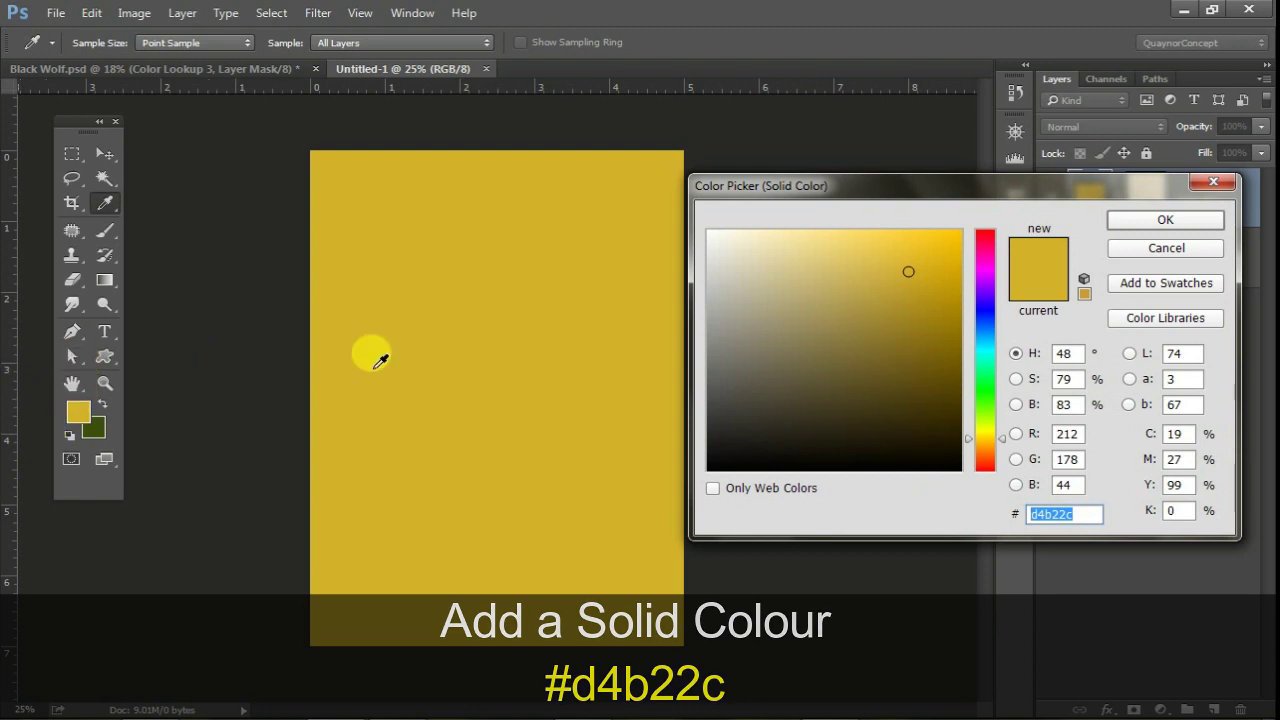
left_click(1165, 219)
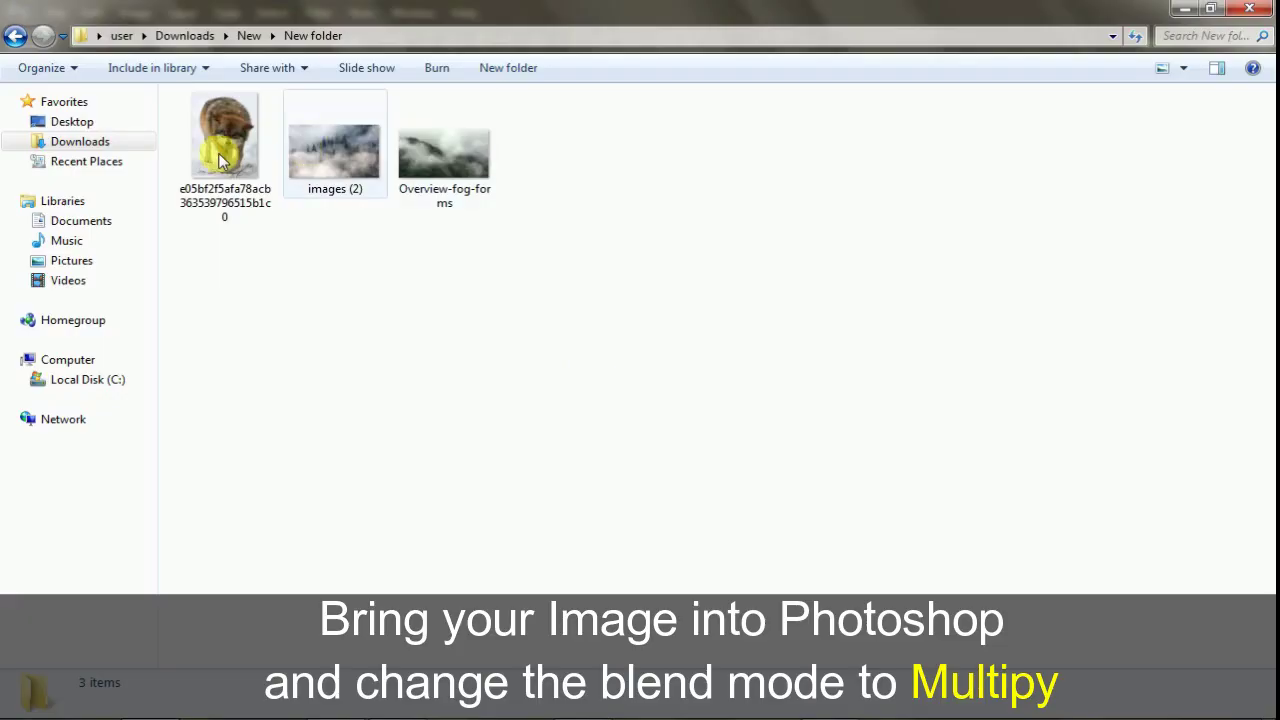
- Place the snarling wolf photo into the document and set its blend mode to Multiply
left_click_drag(225, 140, 307, 668)
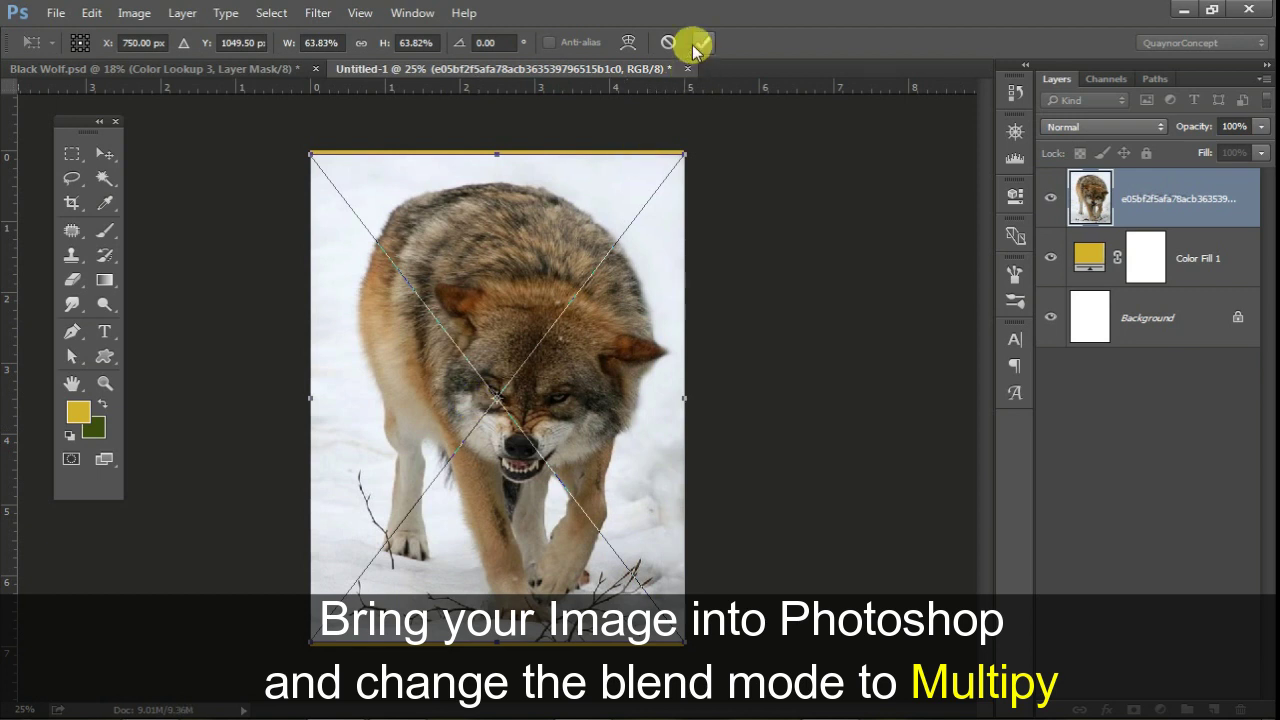
left_click(700, 42)
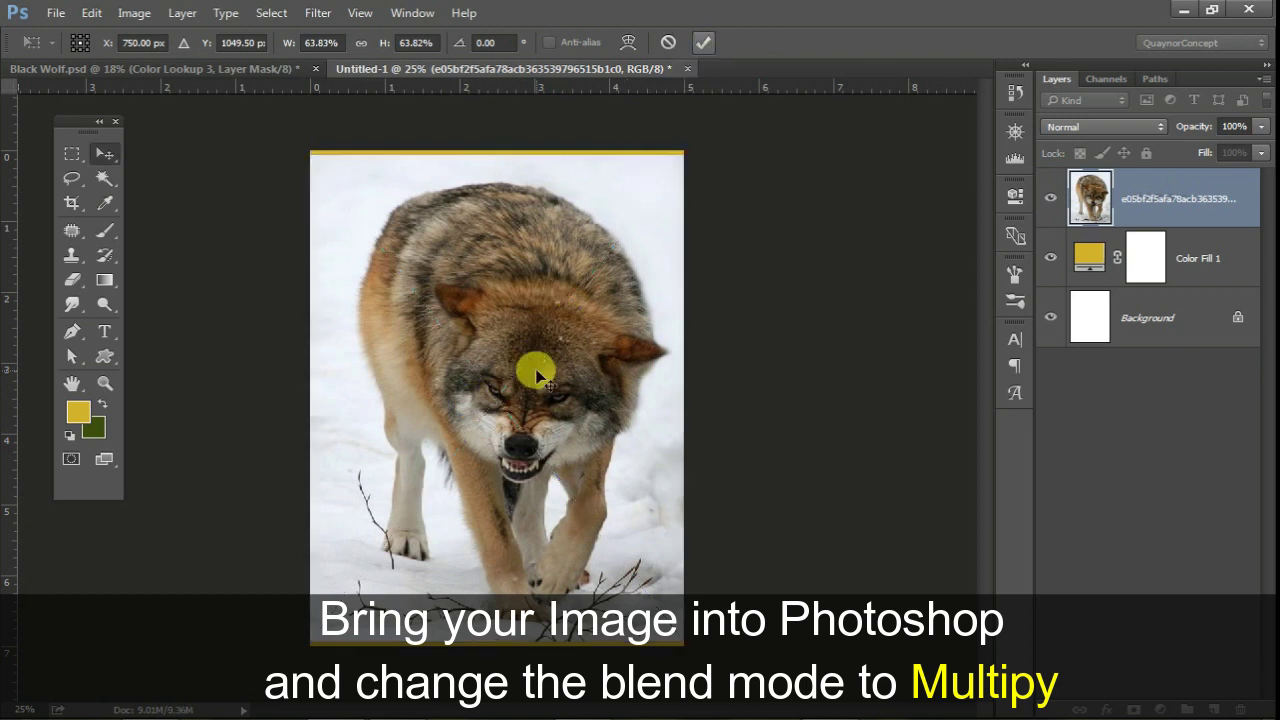
left_click_drag(533, 362, 533, 366)
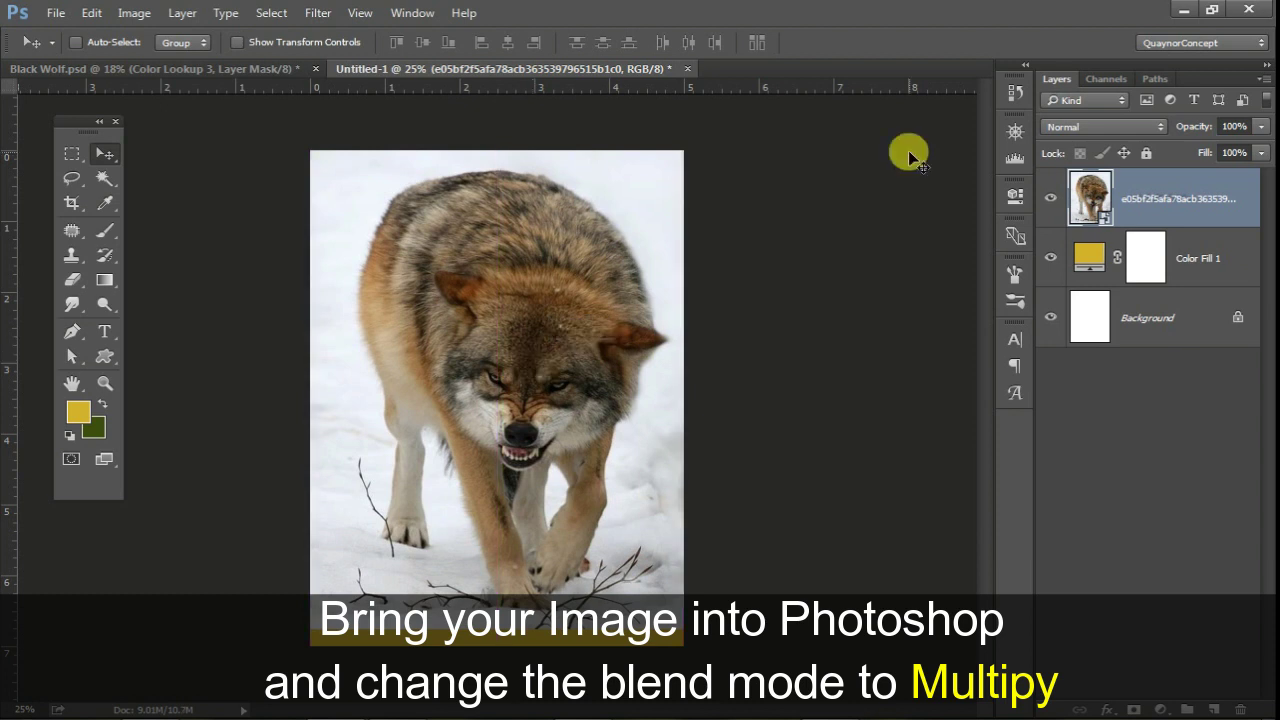
left_click(1052, 128)
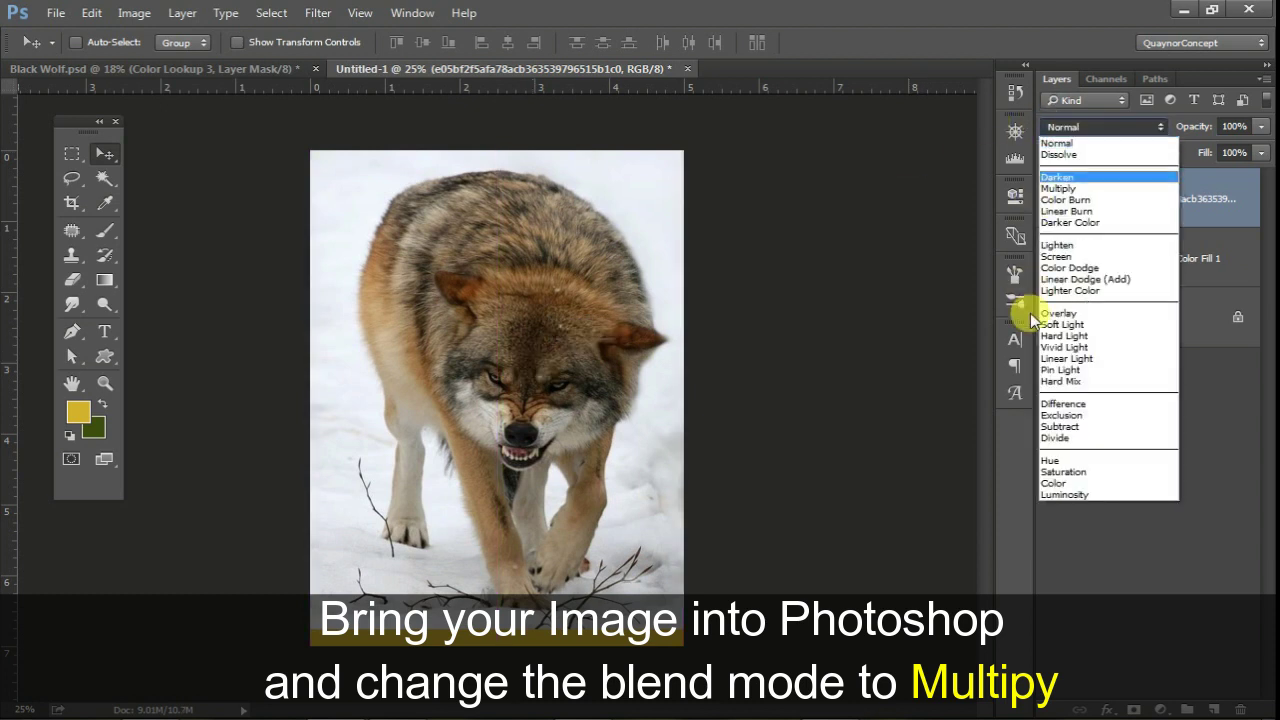
left_click(1058, 188)
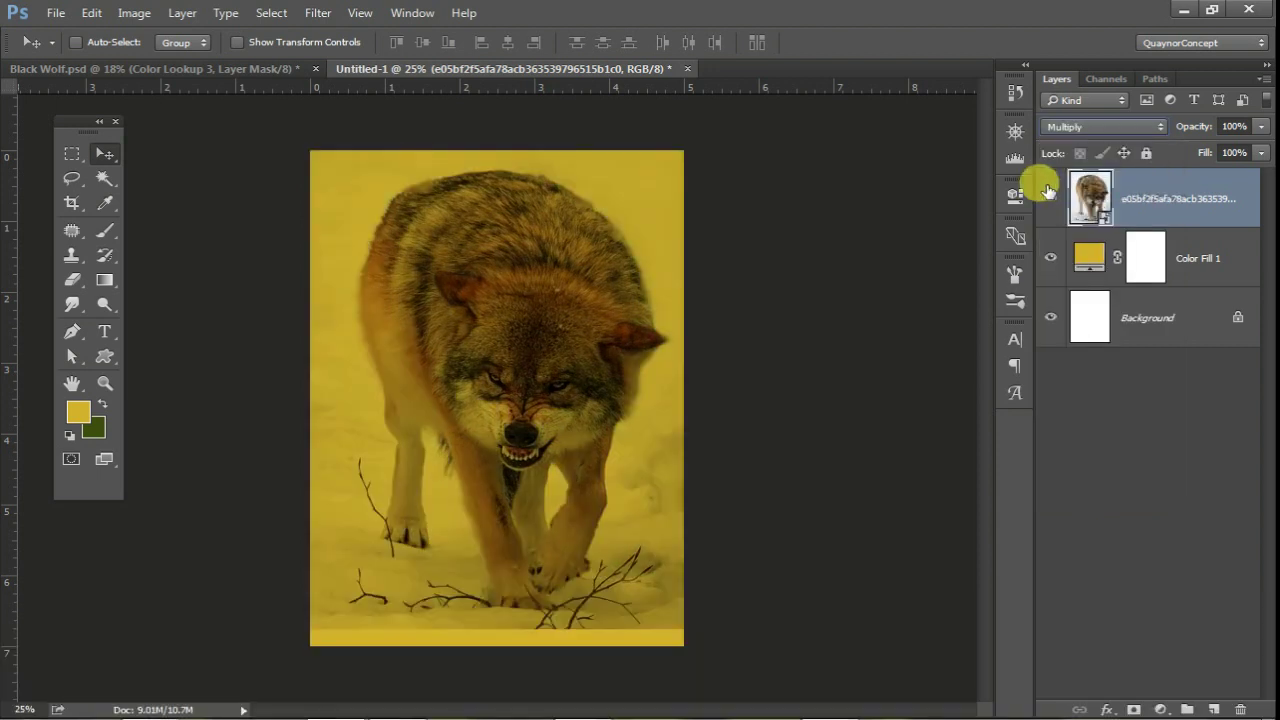
- Scale the wolf photo up with Free Transform until it covers the canvas
key("ctrl+t")
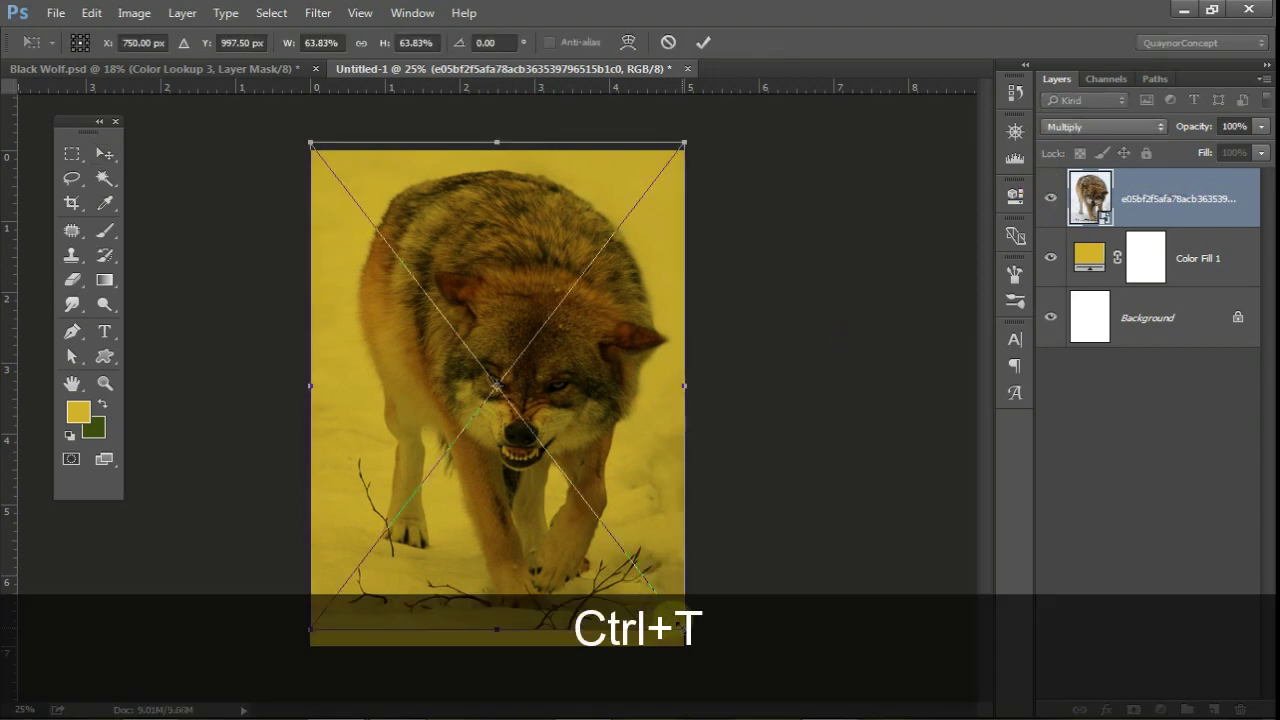
left_click_drag(684, 629, 704, 638)
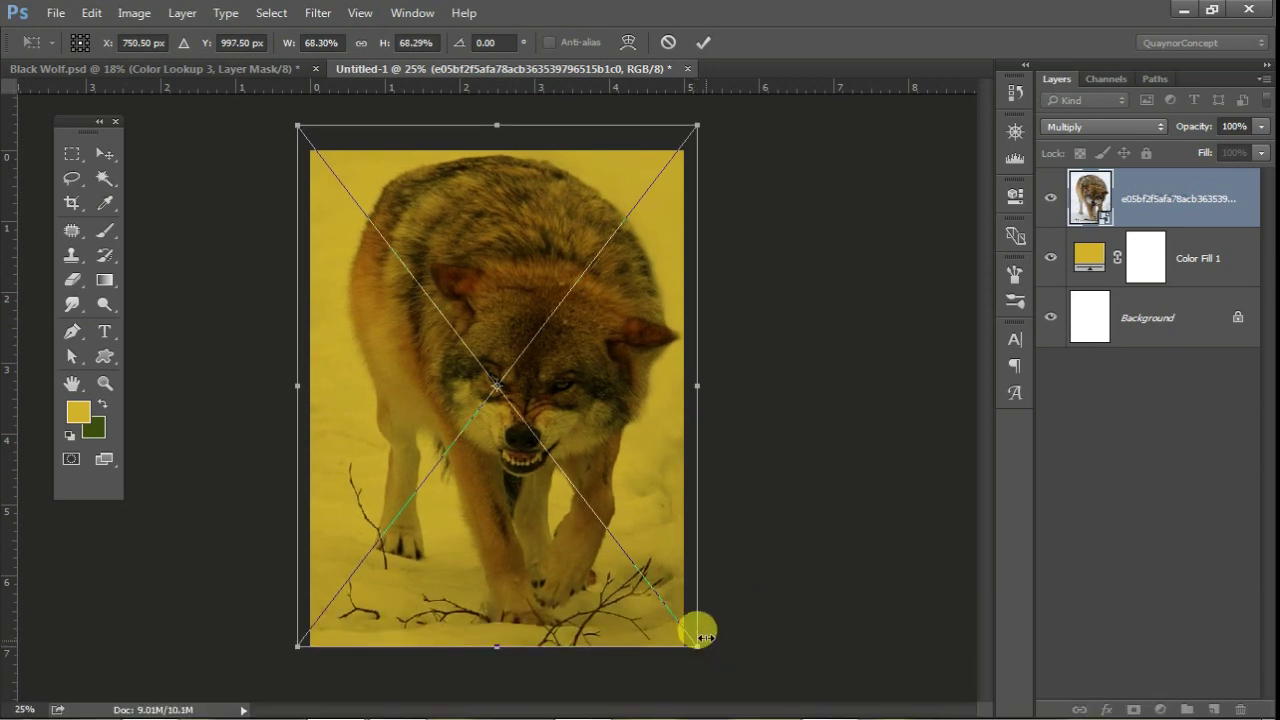
key("Return")
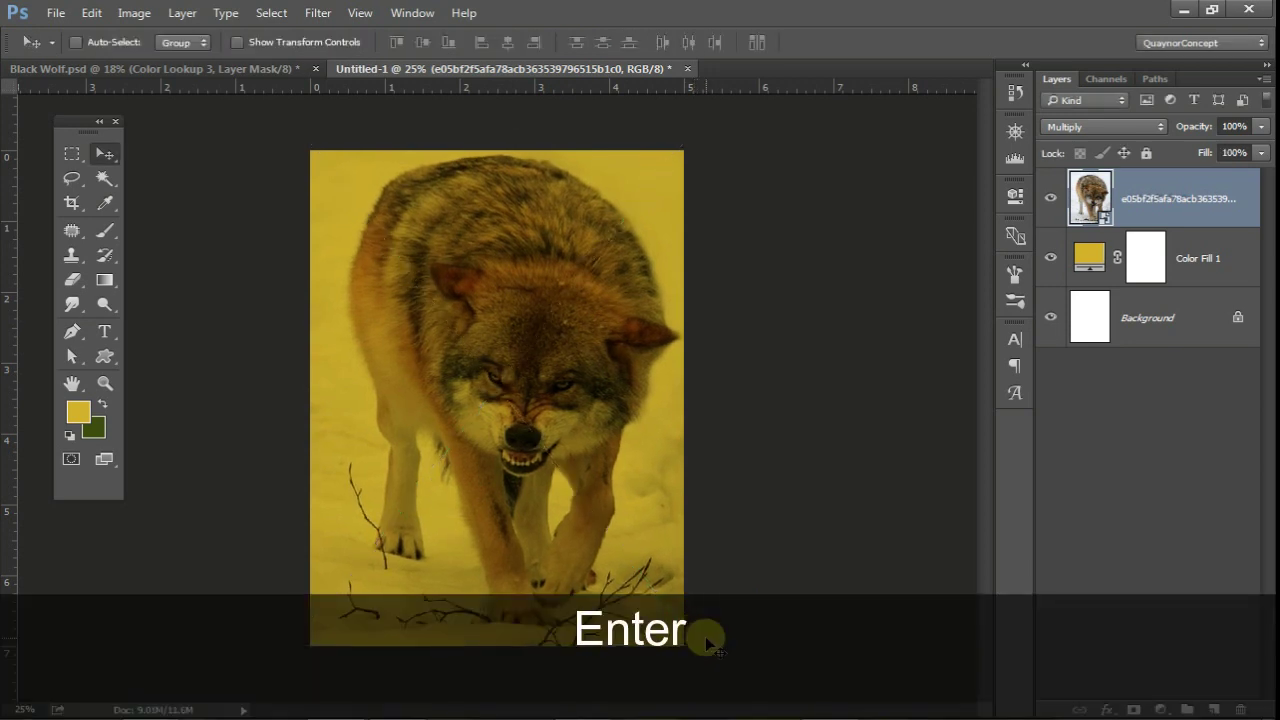
- Add a Color Lookup adjustment layer using the NightFromDay.CUBE 3DLUT file
left_click(1158, 709)
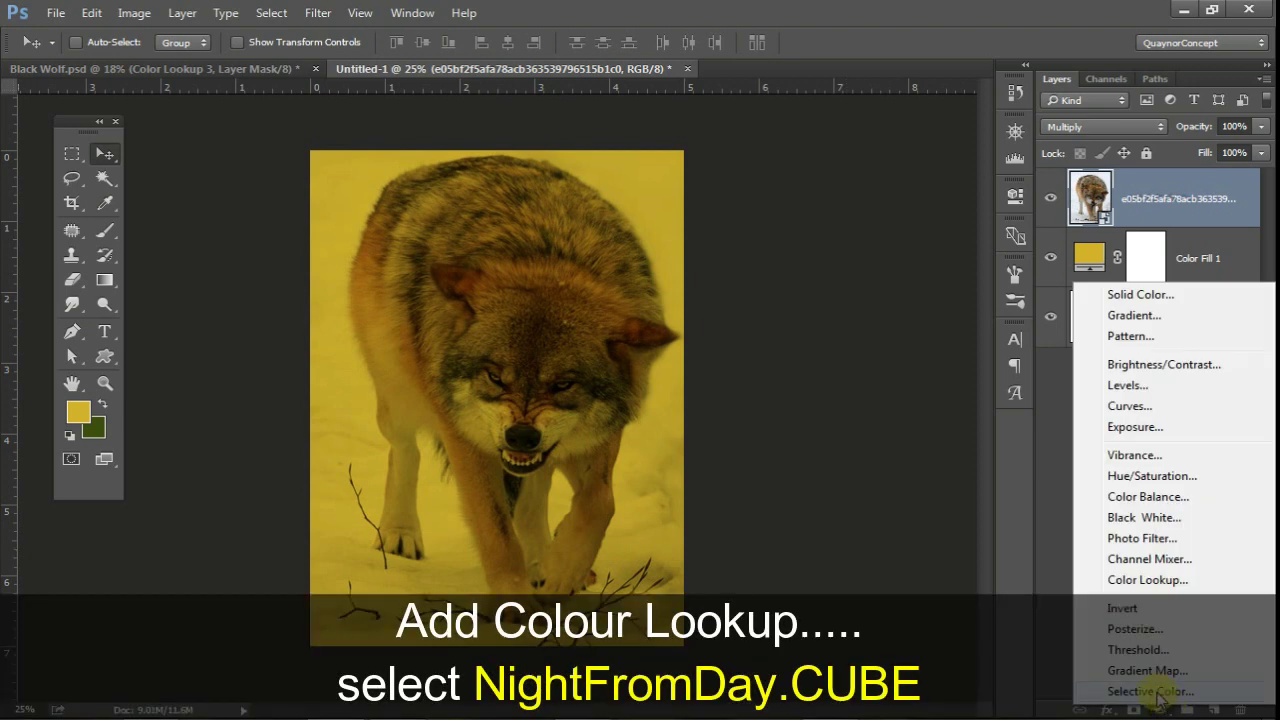
left_click(1137, 584)
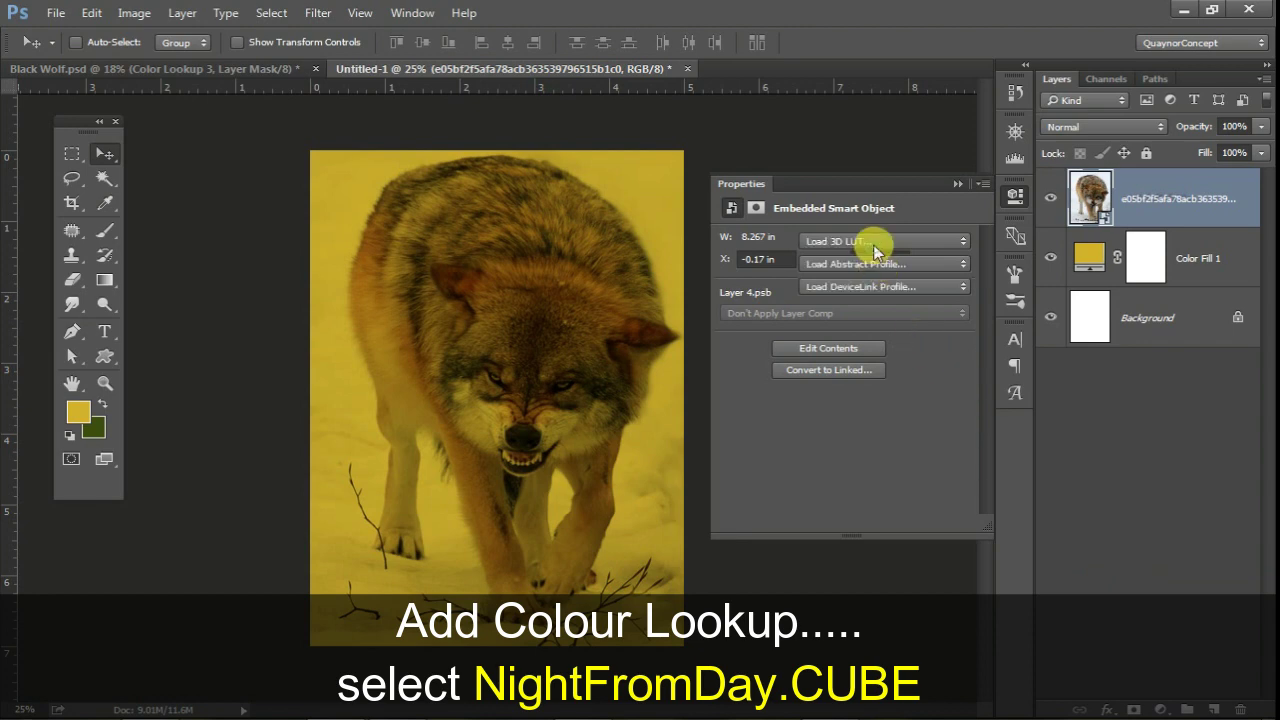
left_click(873, 245)
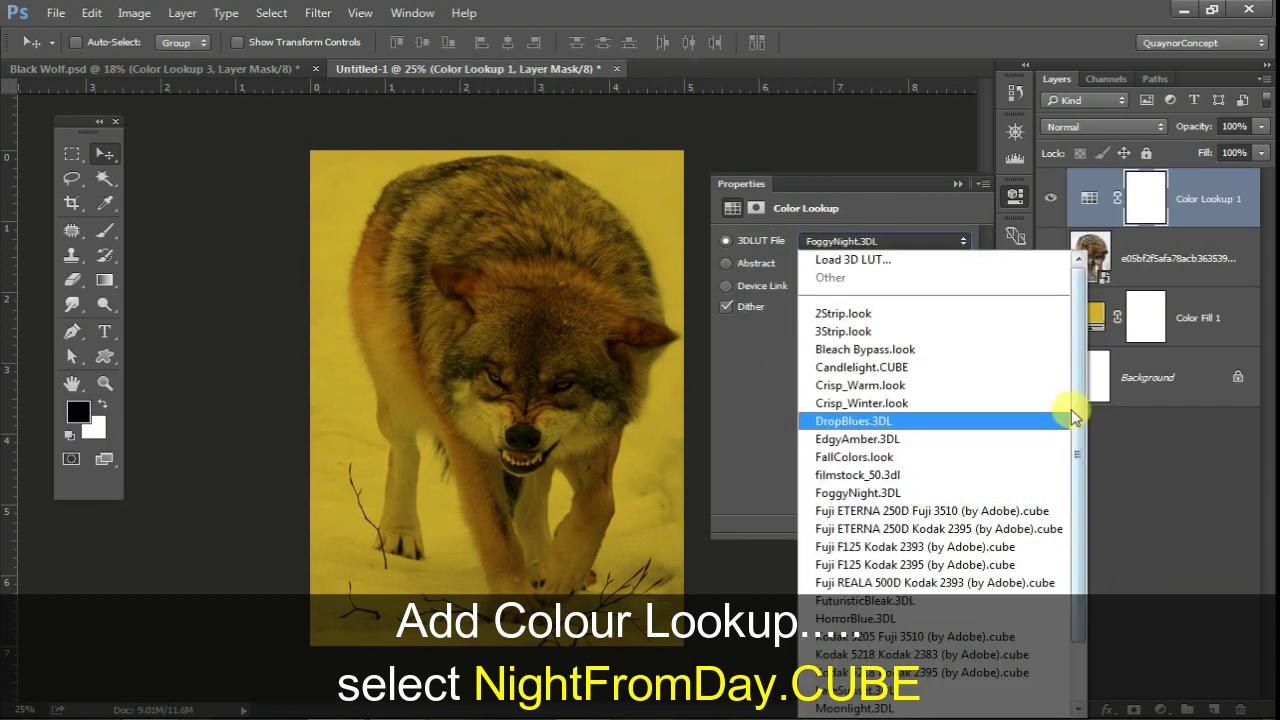
left_click_drag(1082, 418, 1077, 525)
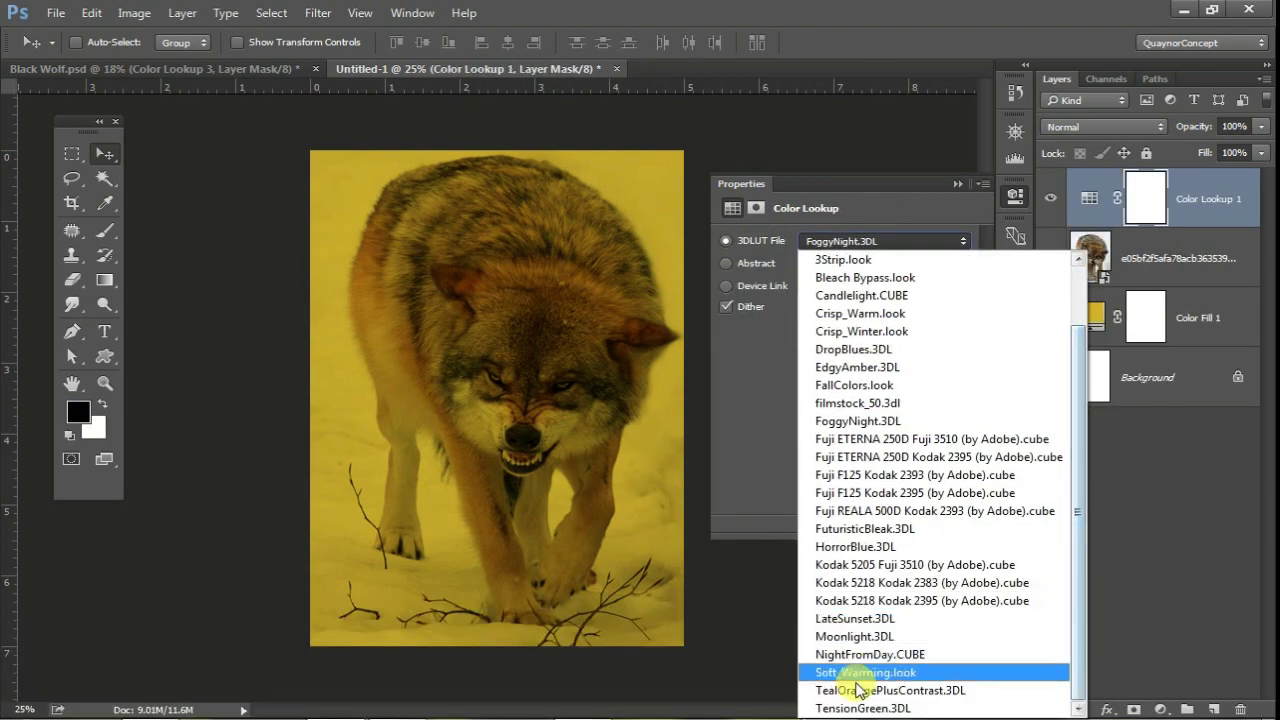
left_click(858, 656)
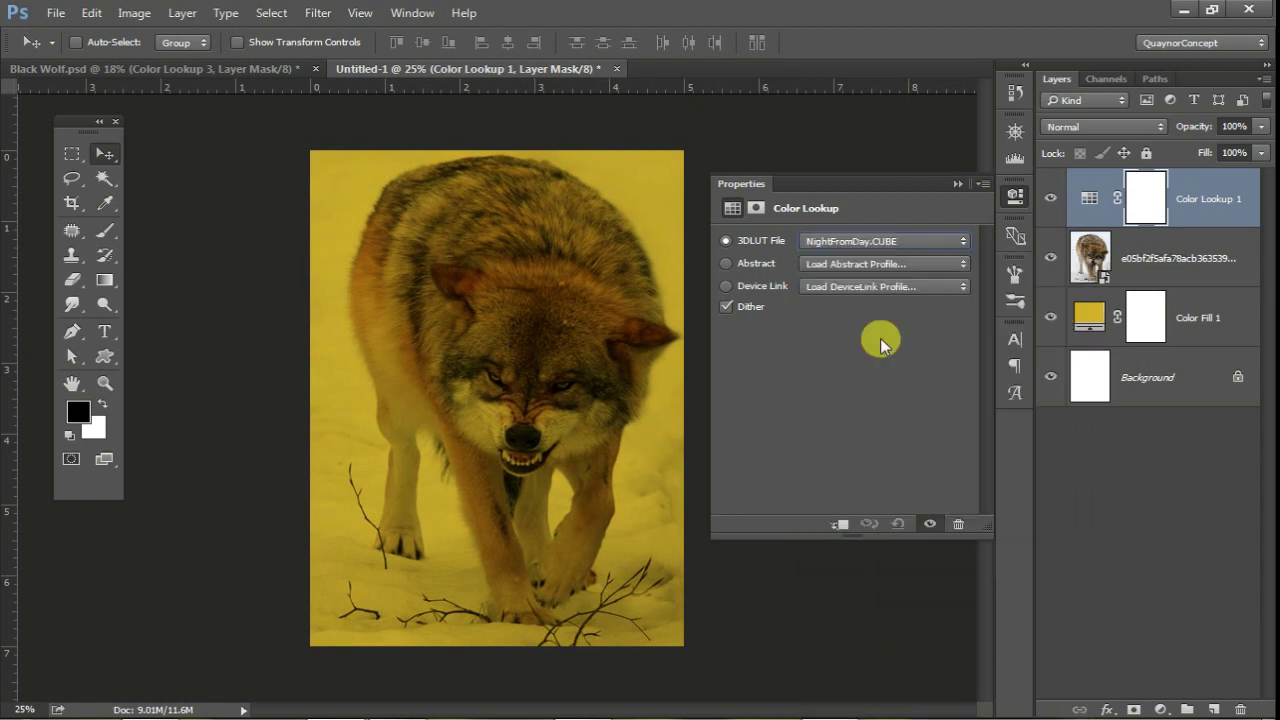
left_click(930, 524)
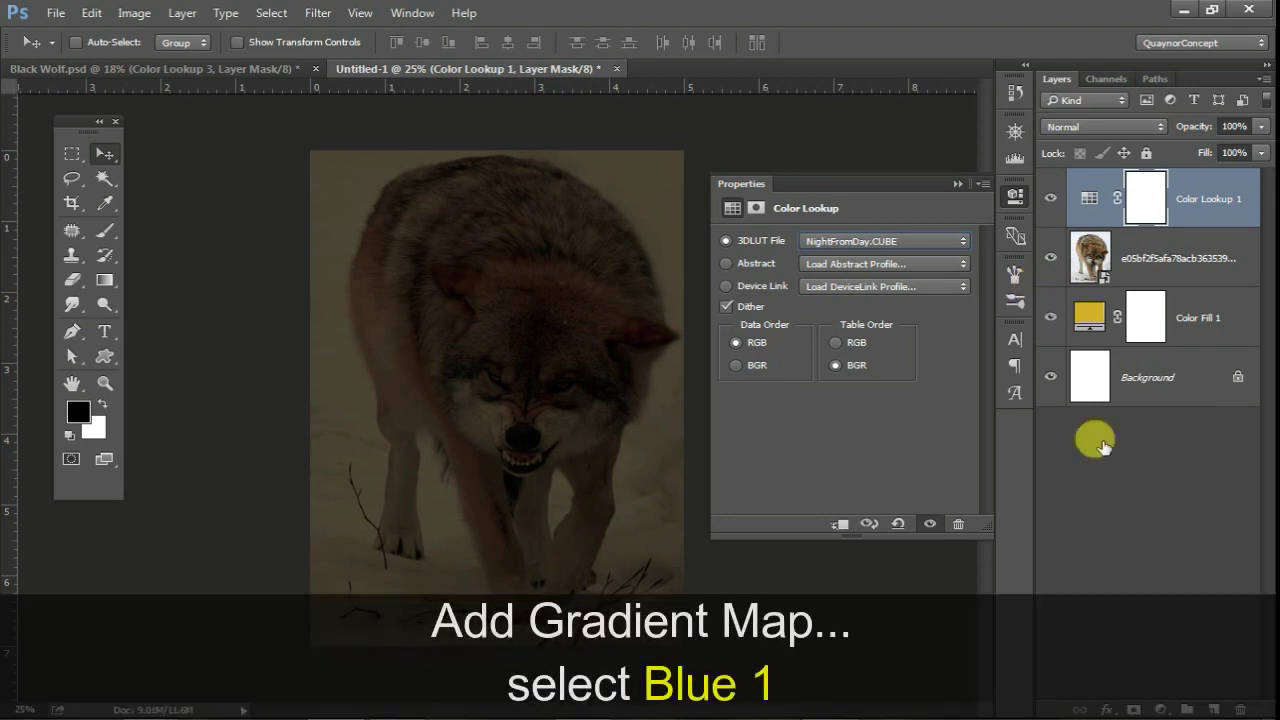
- Add a Gradient Map adjustment layer with a blue gradient preset
left_click(1162, 709)
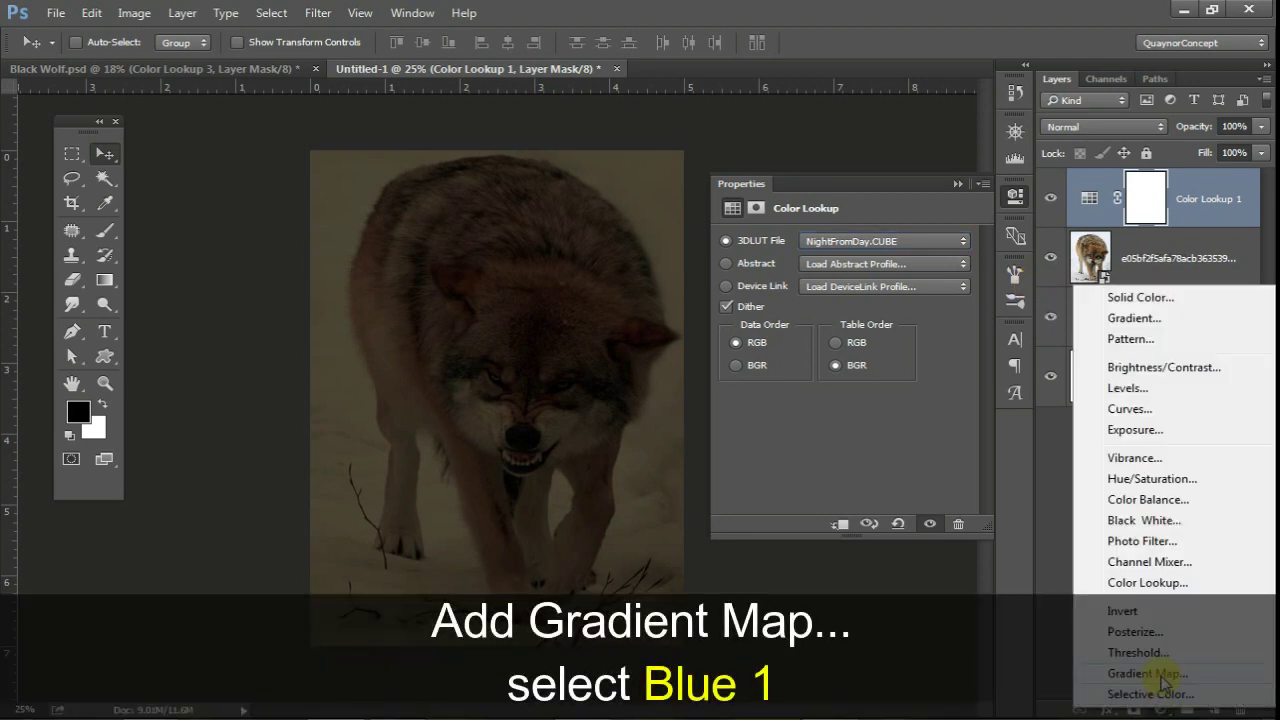
left_click(1150, 676)
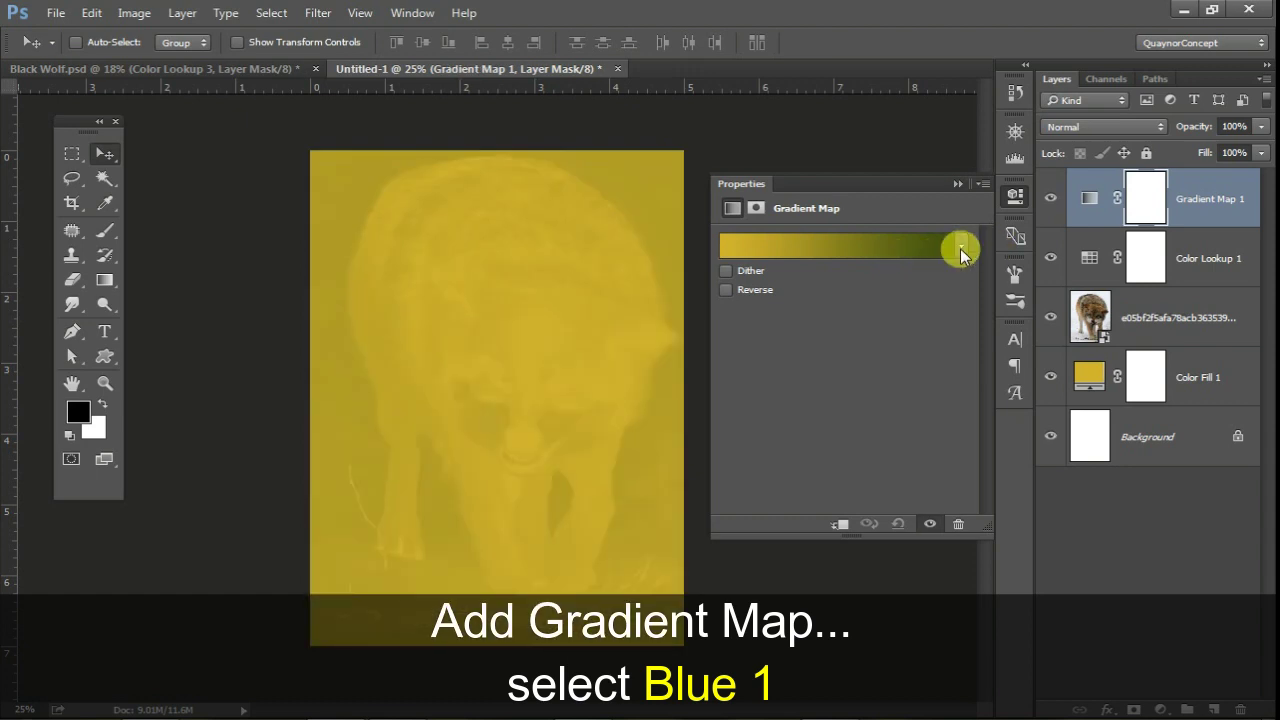
left_click(960, 250)
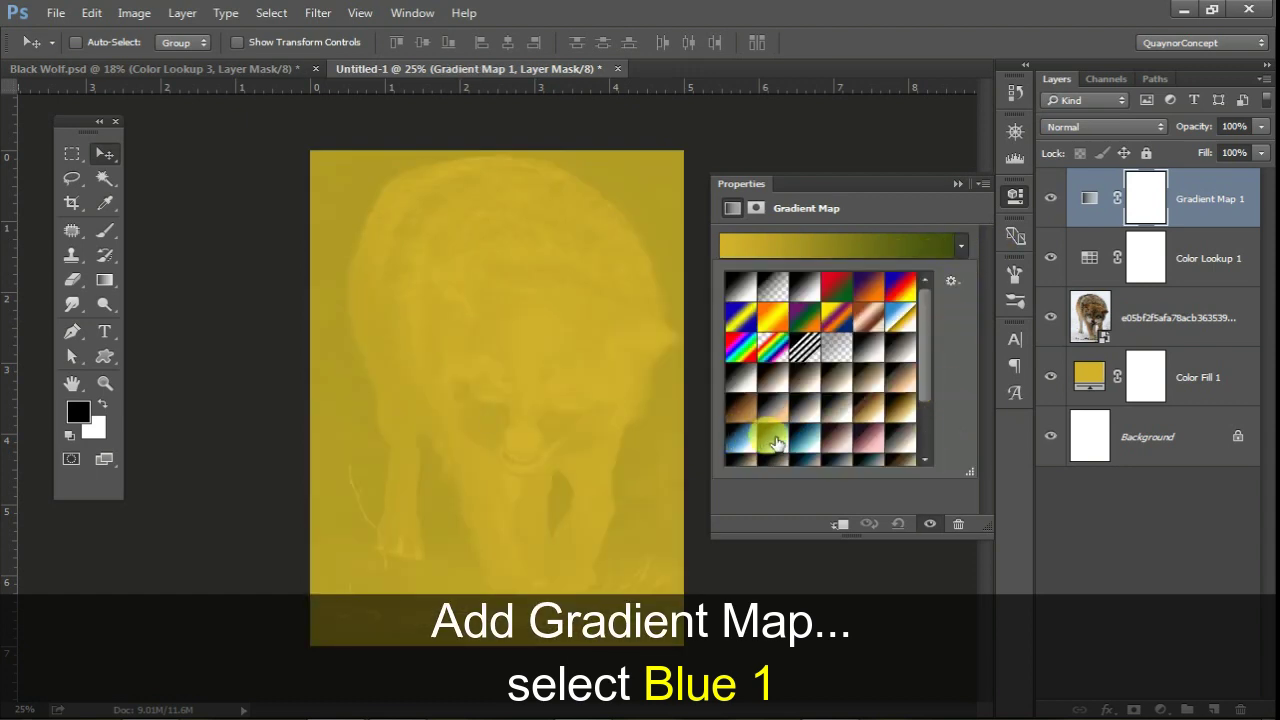
left_click(745, 443)
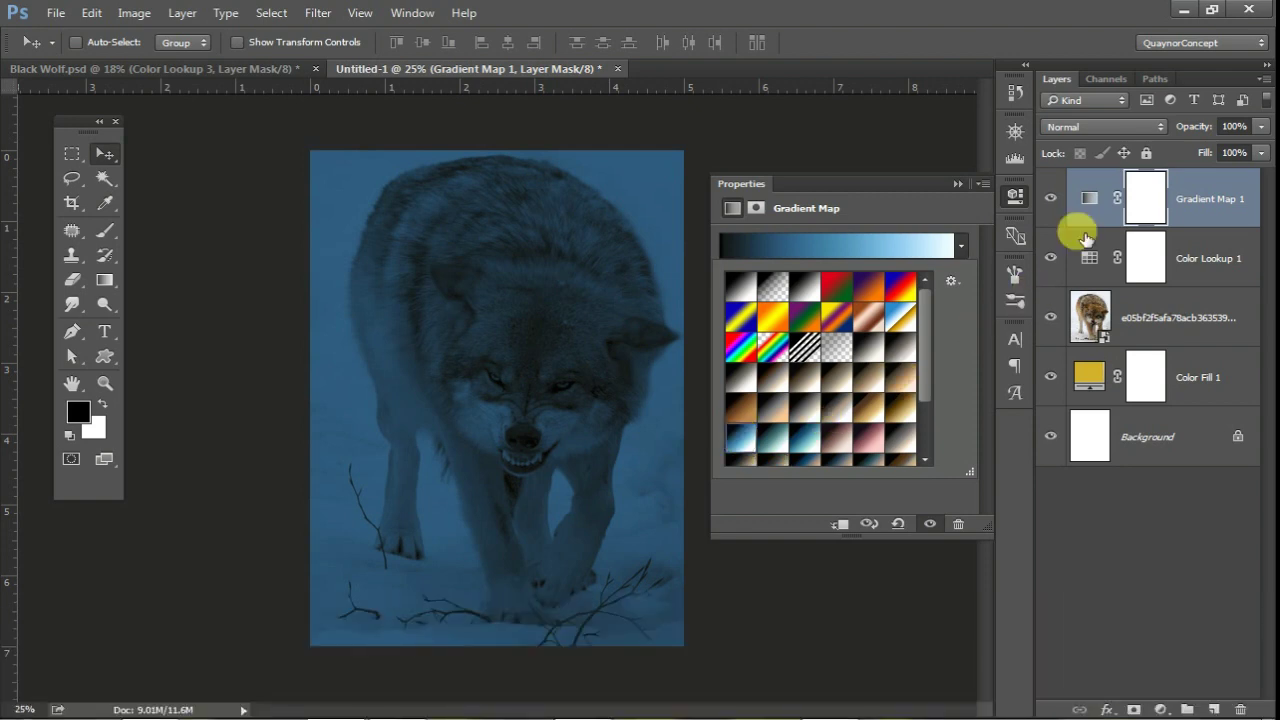
- Set Gradient Map 1 to Soft Light blend mode at 81% opacity
left_click(1063, 127)
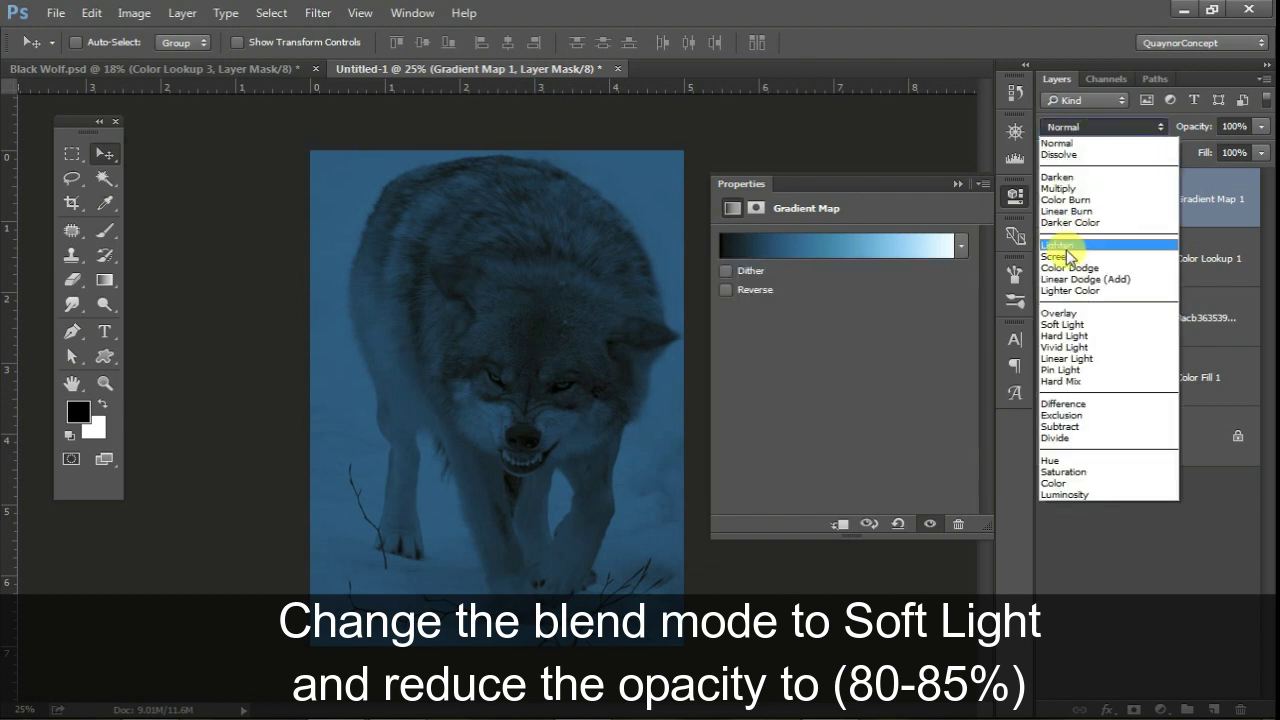
left_click(1064, 325)
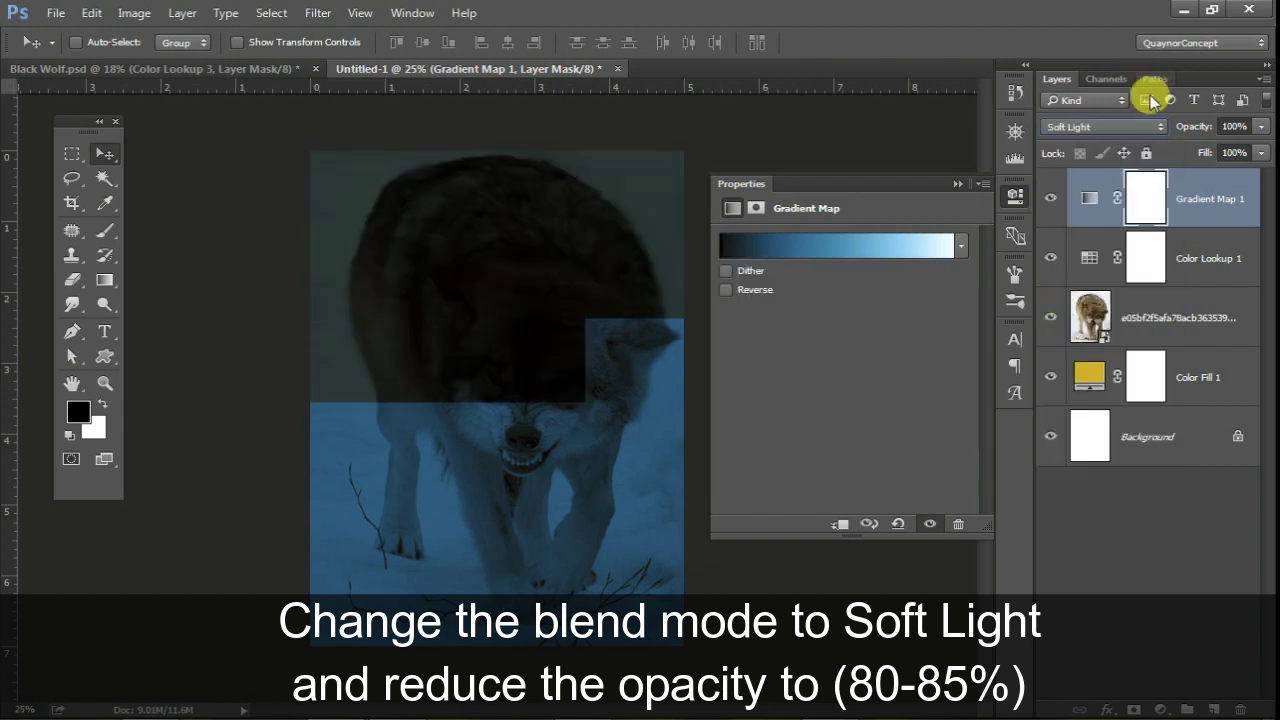
left_click_drag(1196, 135, 1193, 134)
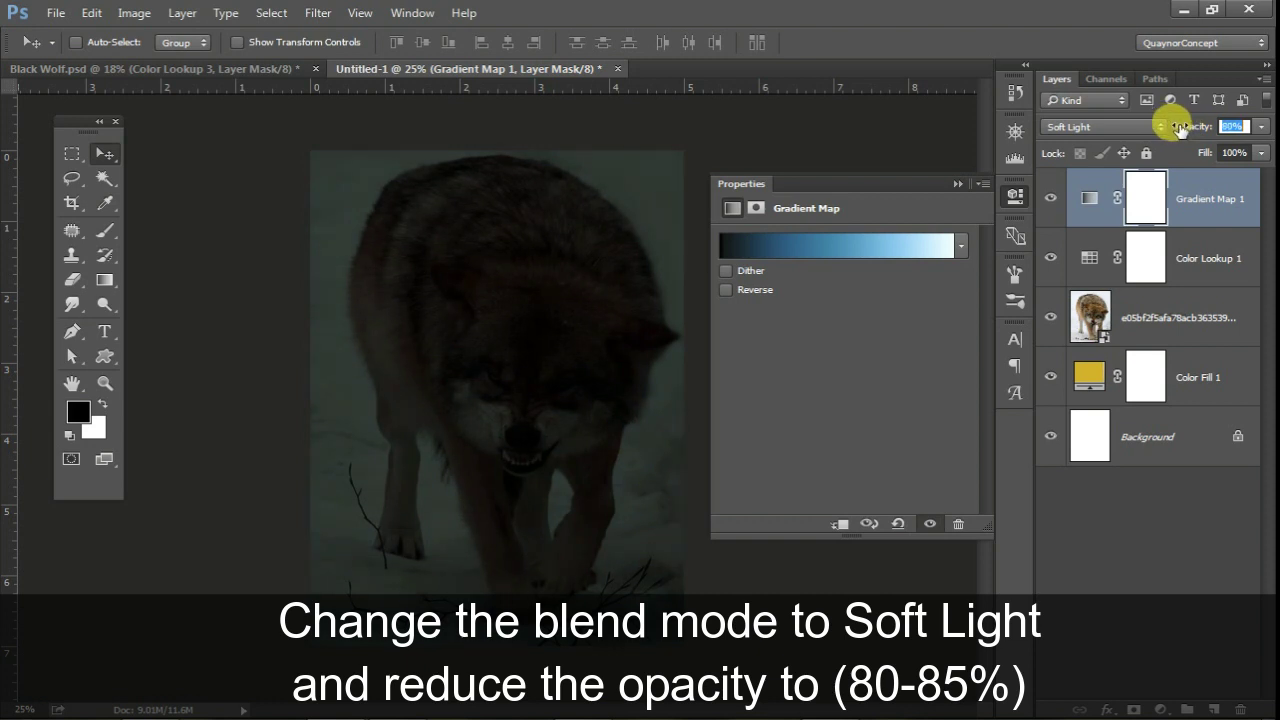
left_click_drag(1181, 130, 1182, 131)
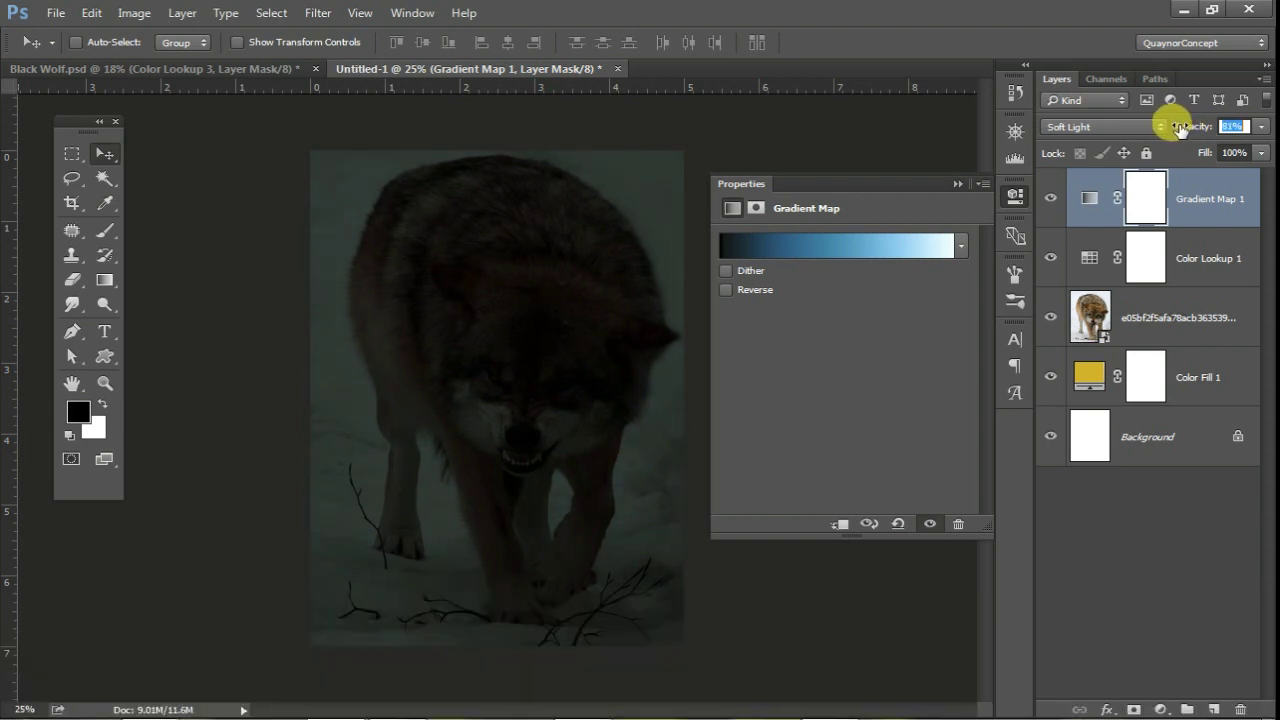
key("Return")
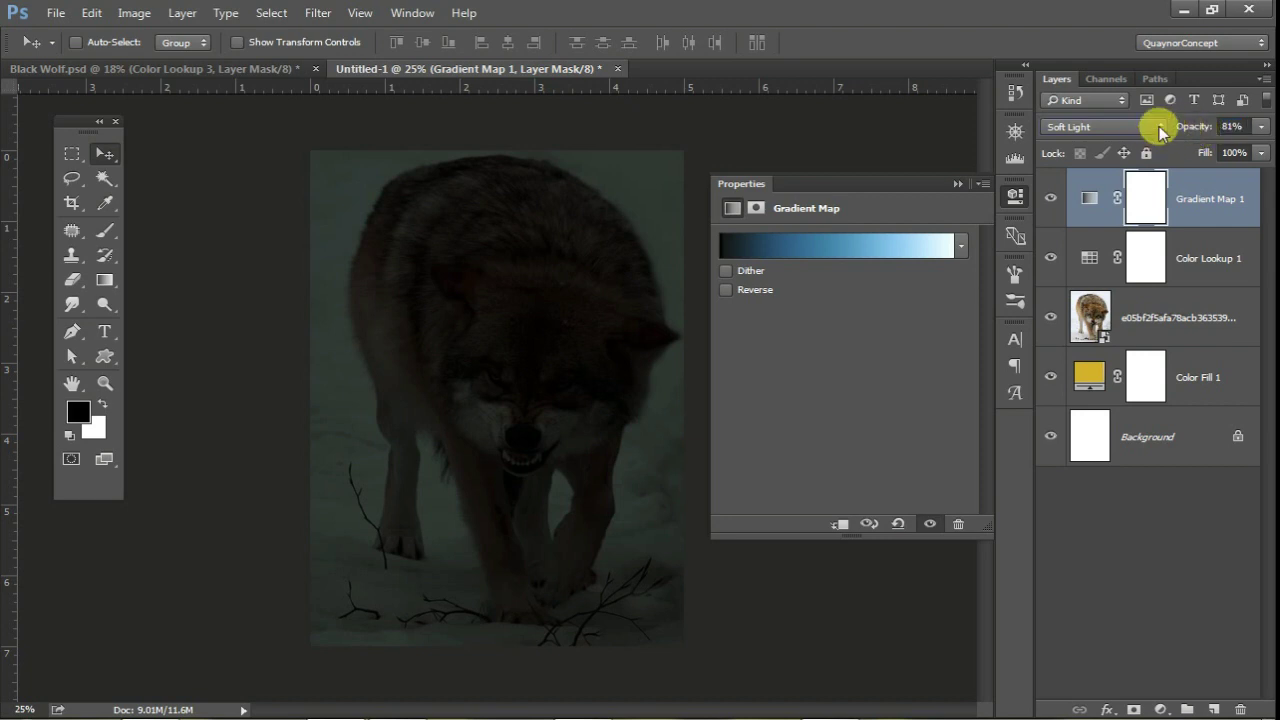
- Add Curves 1 with the white input slider pulled to about 213
left_click(1160, 709)
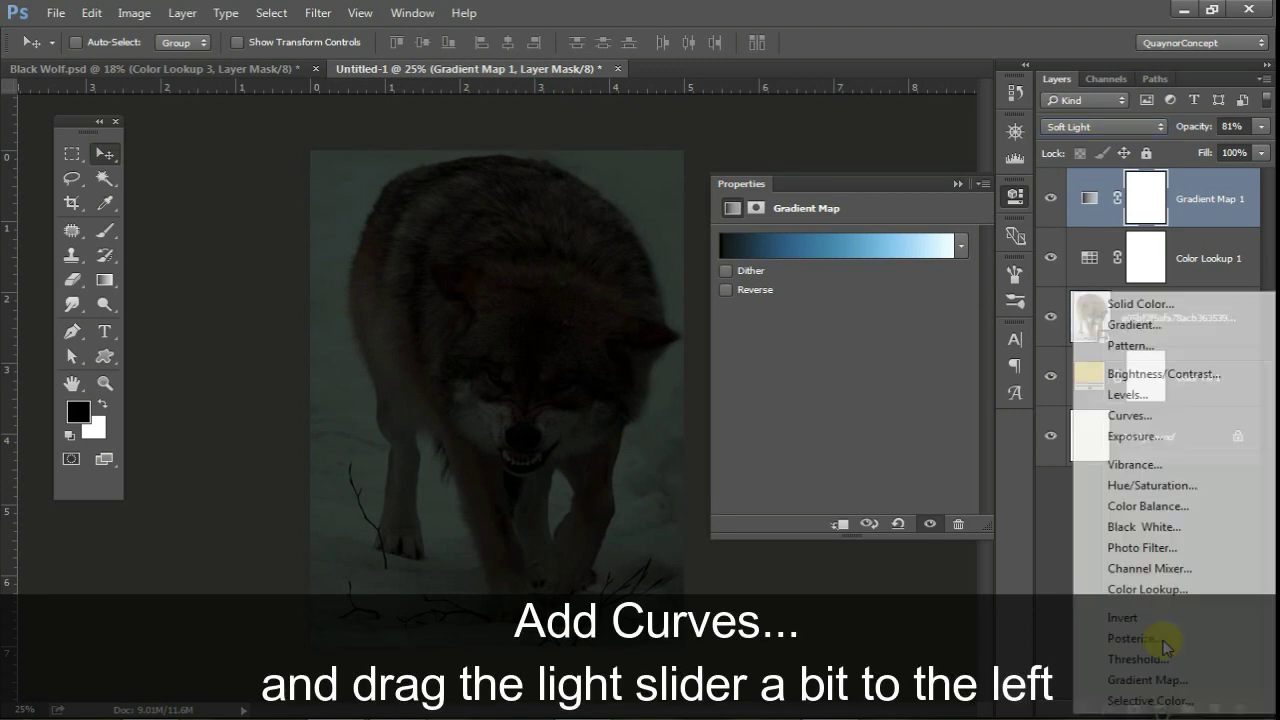
left_click(1130, 415)
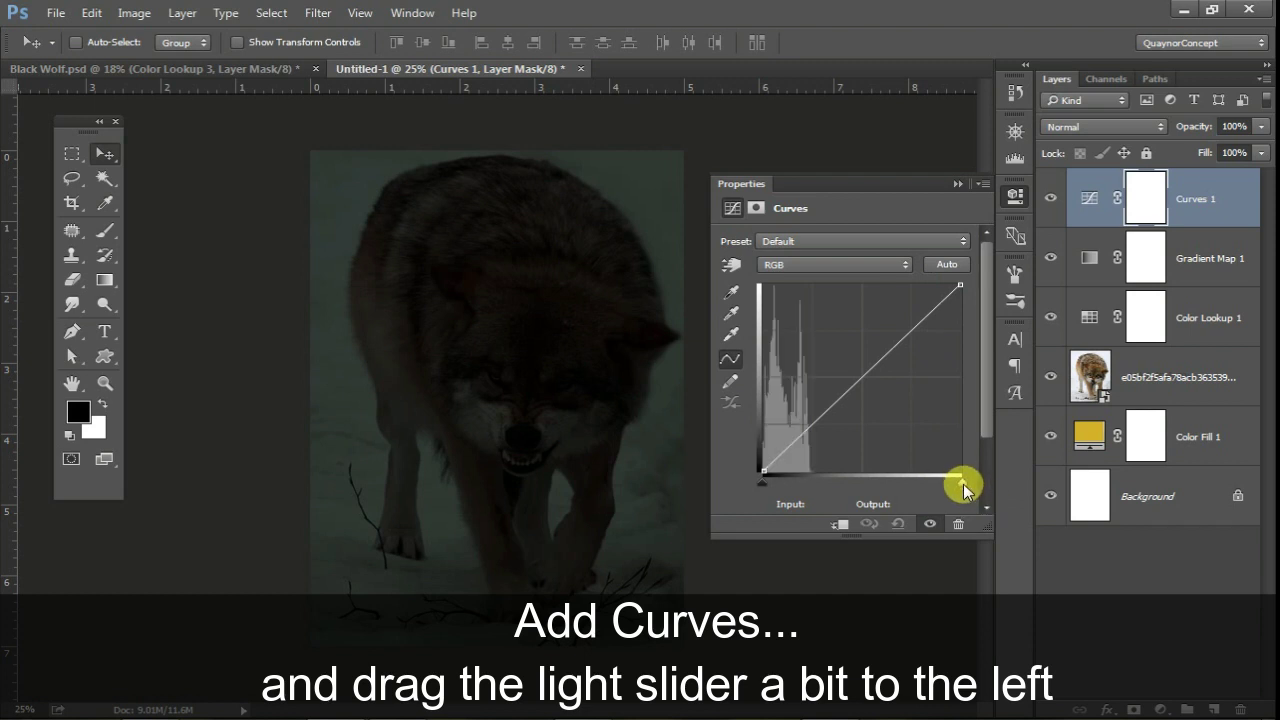
left_click_drag(963, 485, 929, 478)
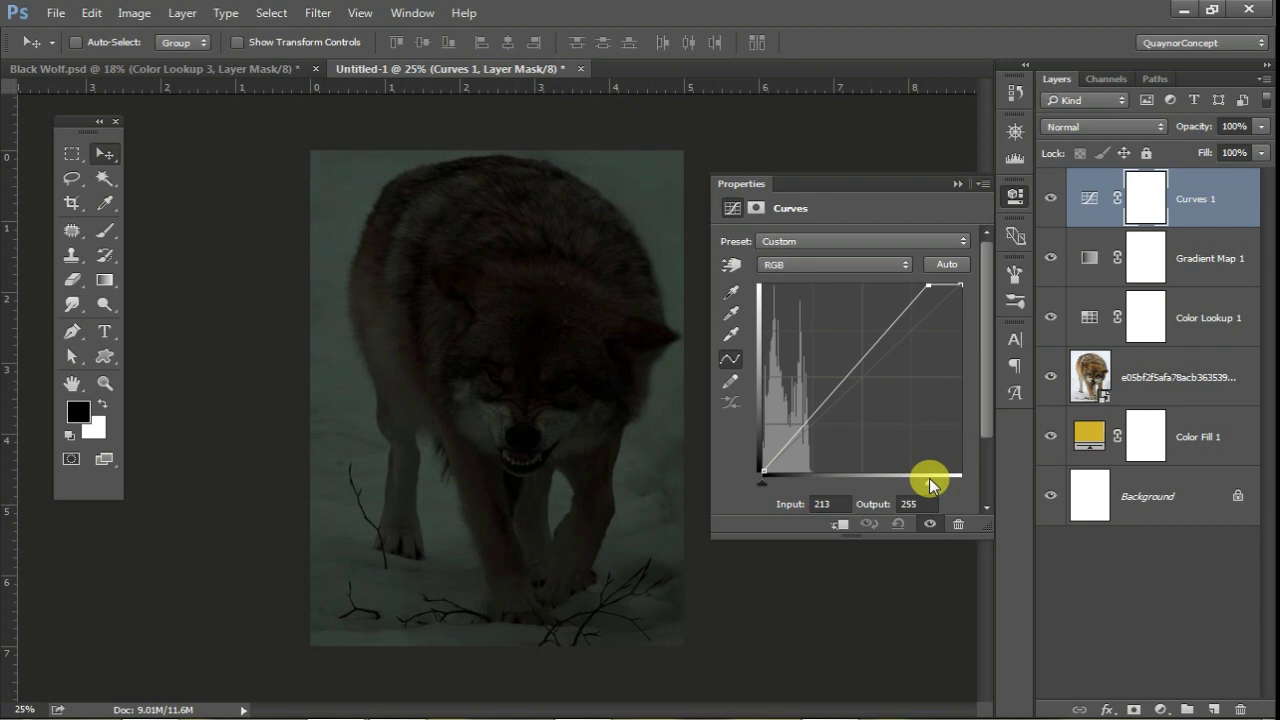
left_click(1160, 709)
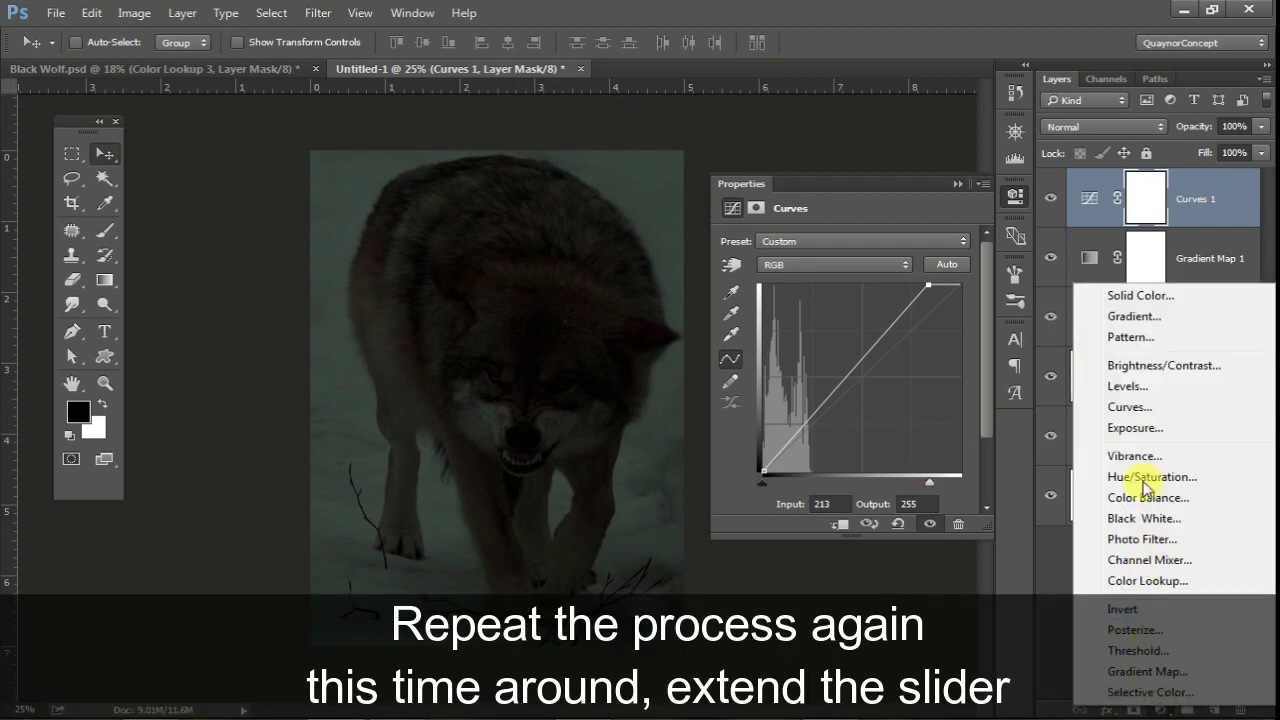
- Add Curves 2 with the white input at about 151, then invert its mask to black
left_click(1146, 408)
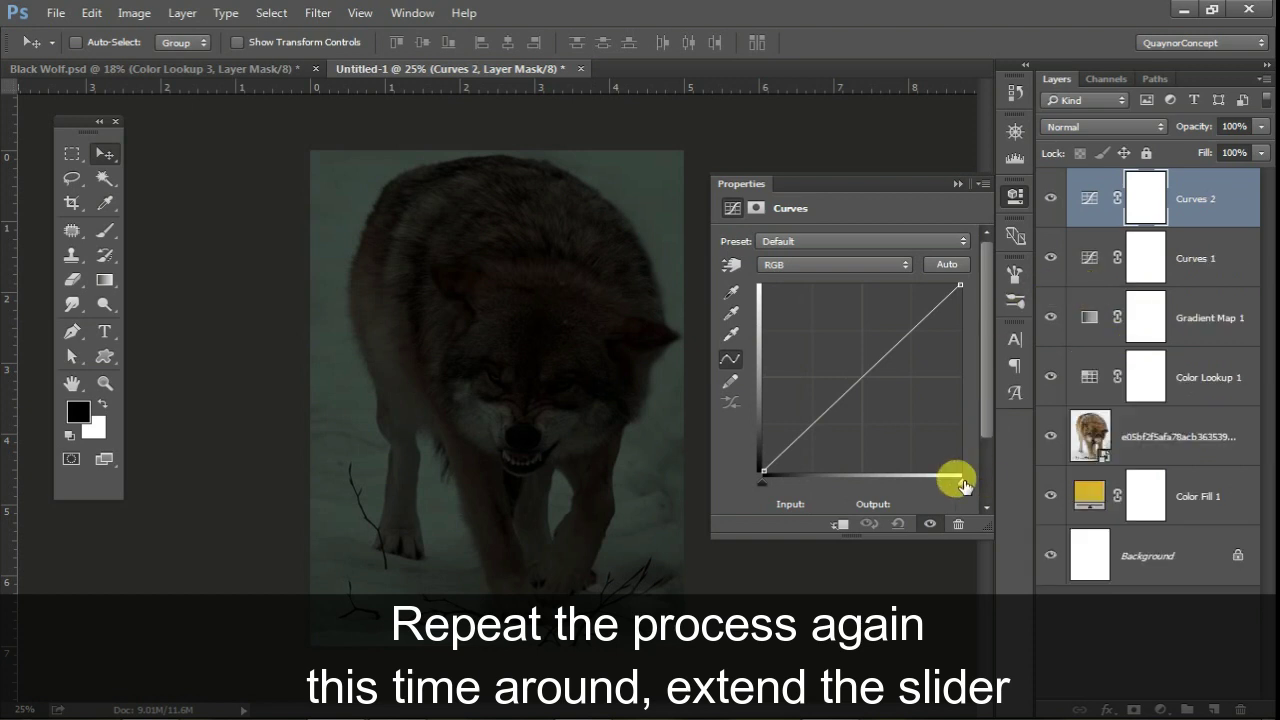
left_click_drag(962, 487, 903, 482)
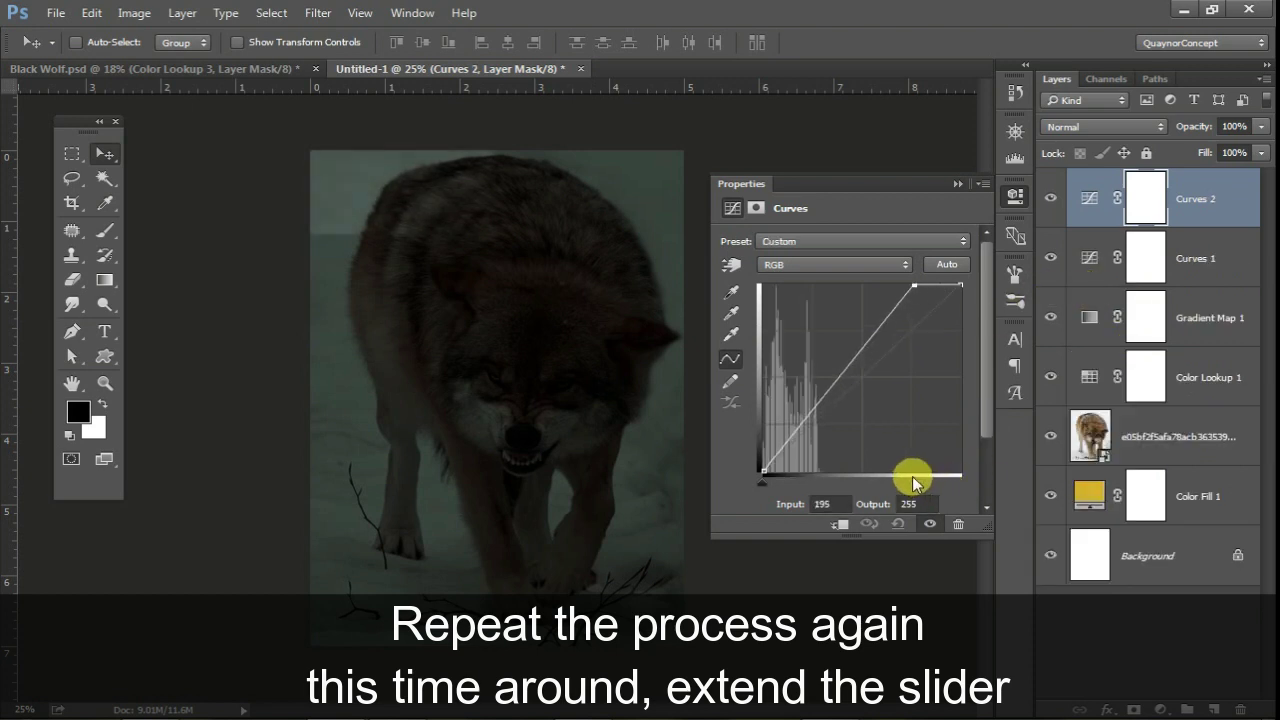
left_click_drag(901, 475, 881, 472)
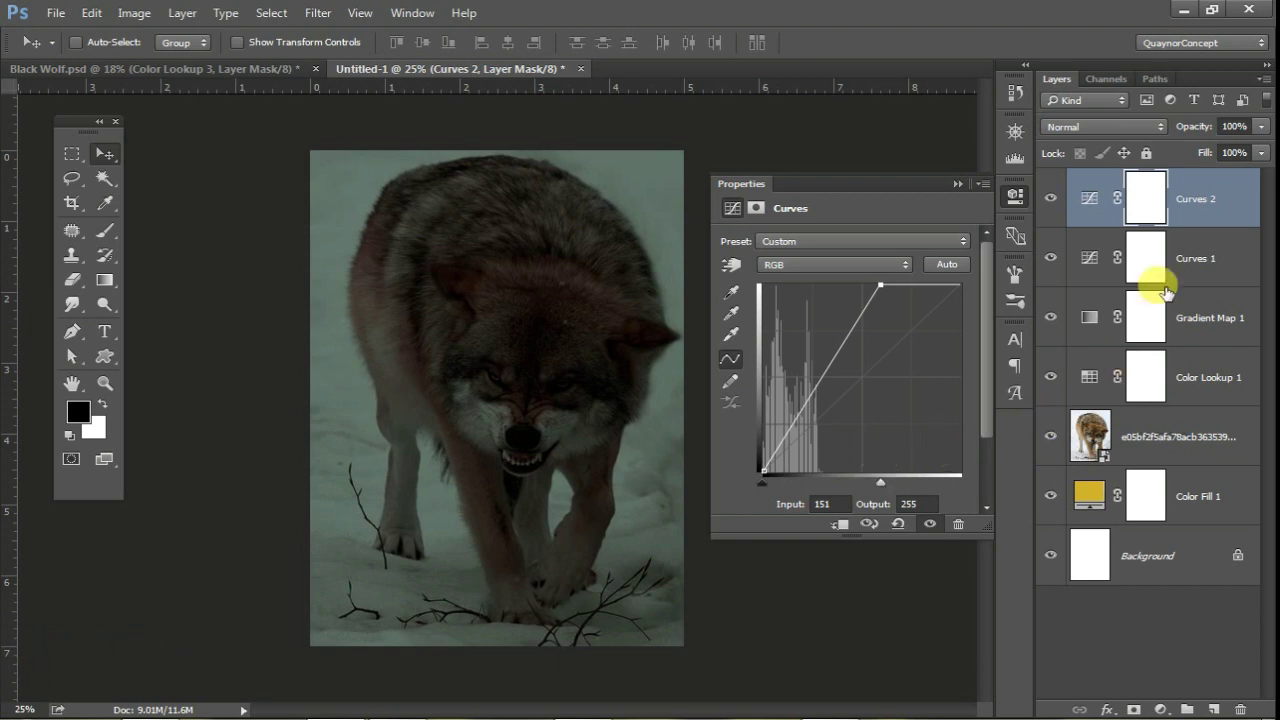
key("ctrl+i")
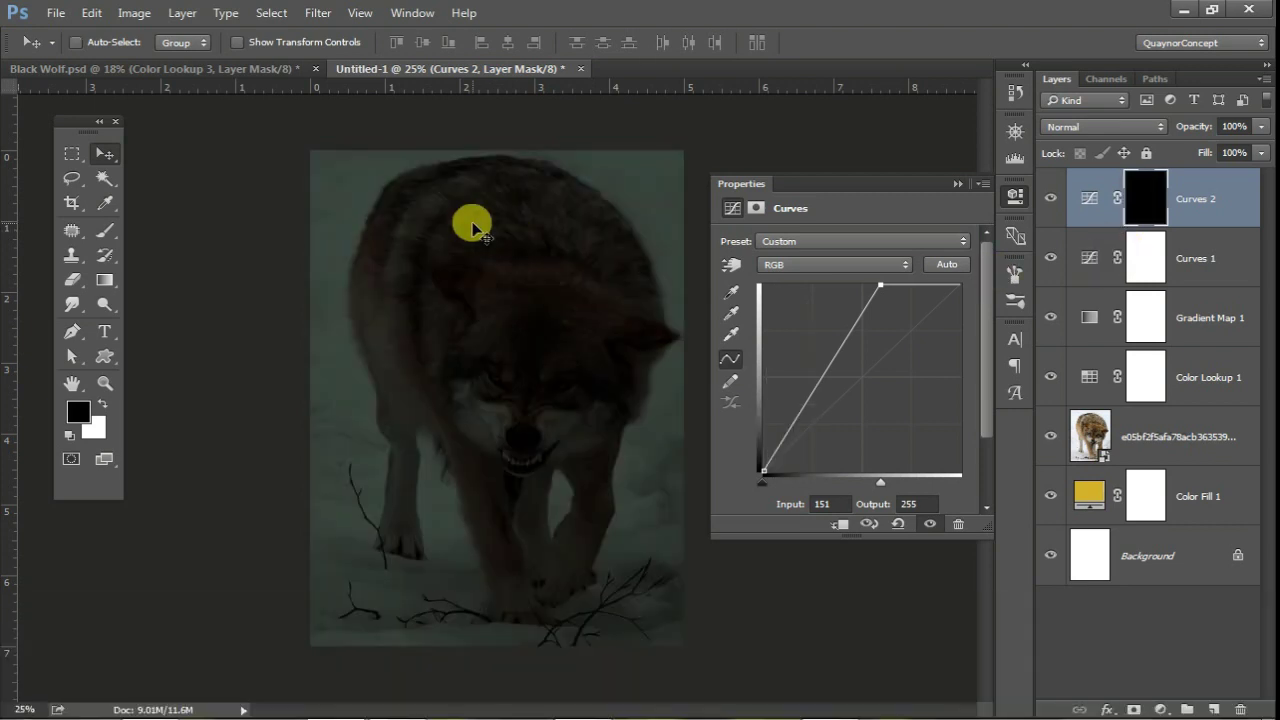
- Set up the Brush tool at 409 px size with 0% hardness
left_click(104, 232)
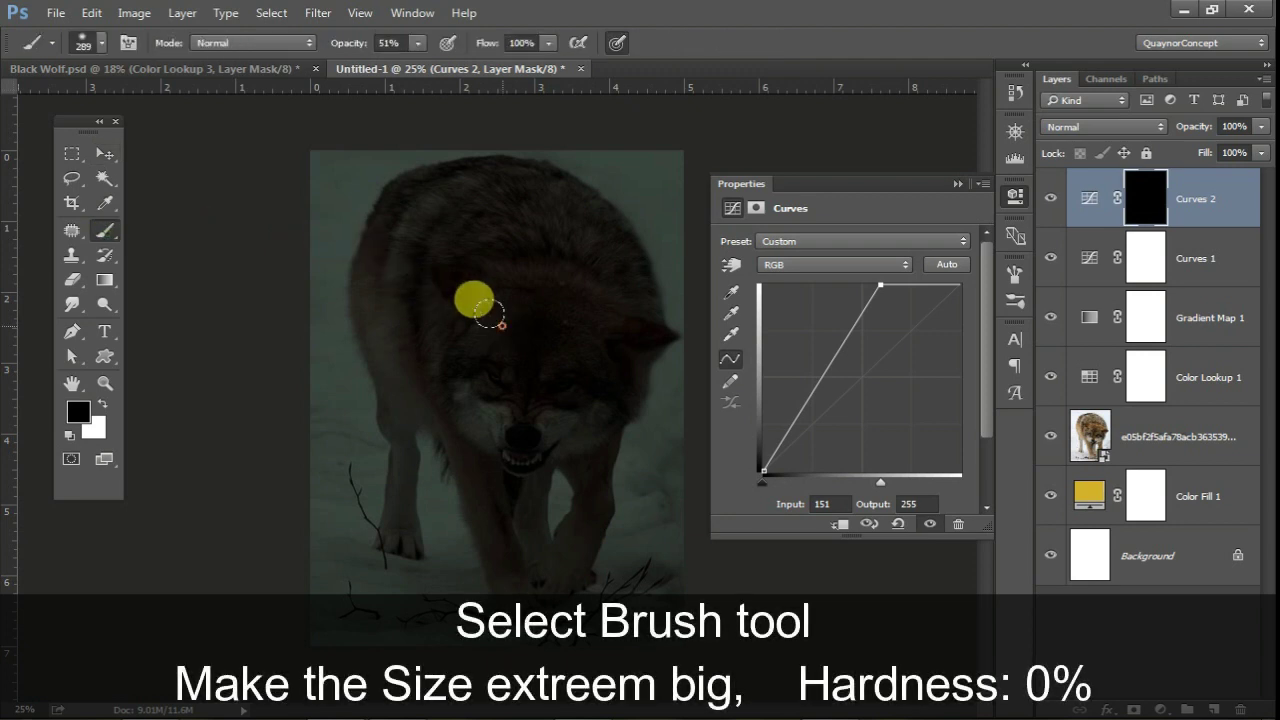
right_click(510, 340)
left_click_drag(617, 350, 708, 349)
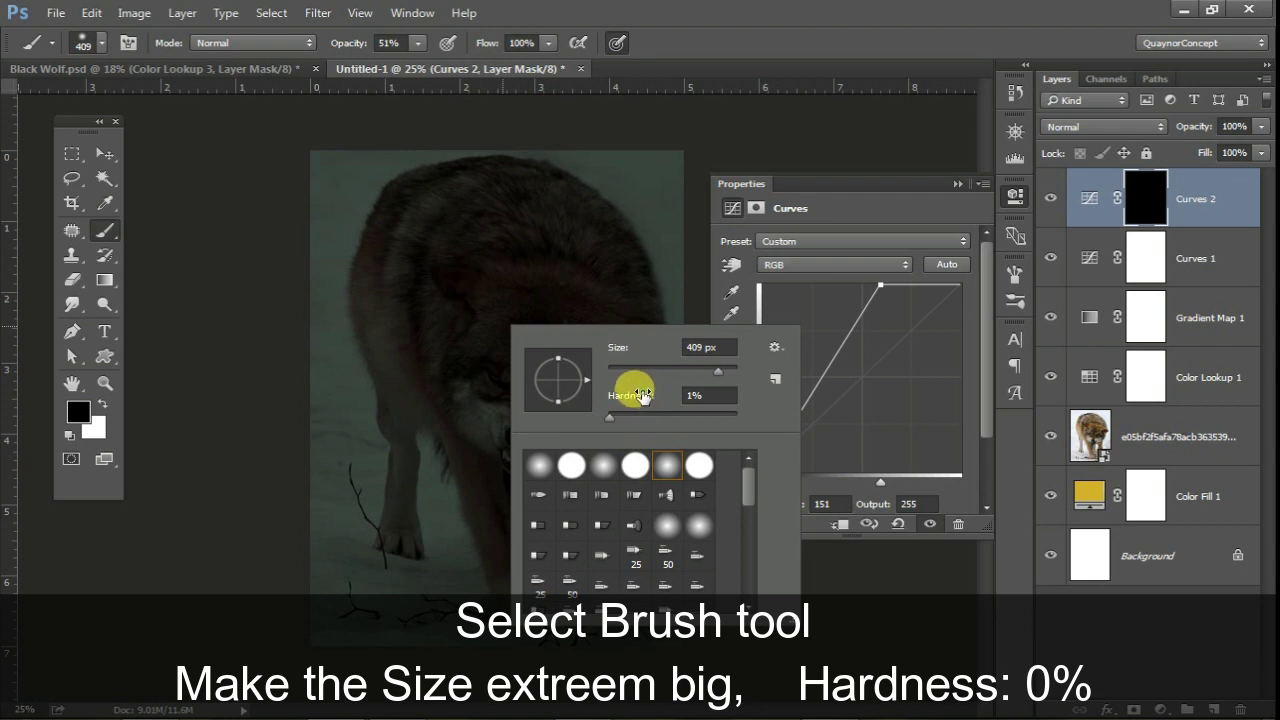
left_click_drag(644, 397, 622, 395)
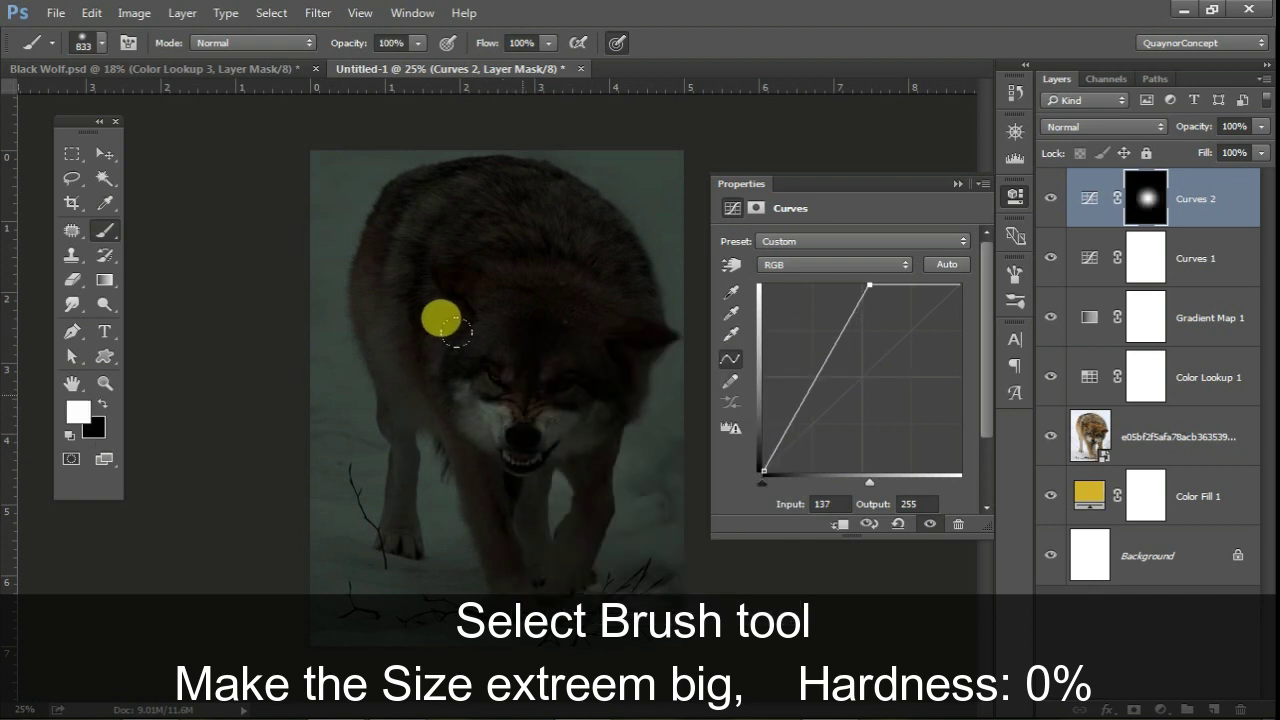
- Paint white spots on the Curves 2 mask around the wolf's head, eye and body
left_click(622, 211)
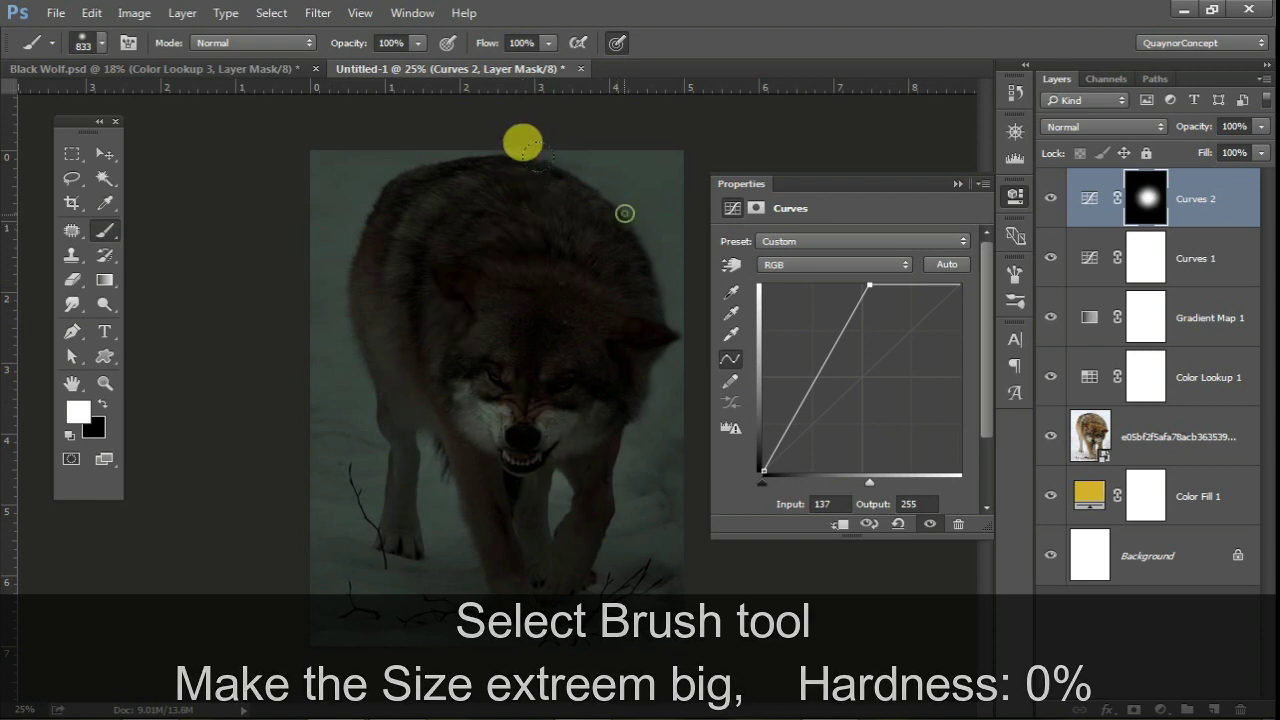
left_click(282, 200)
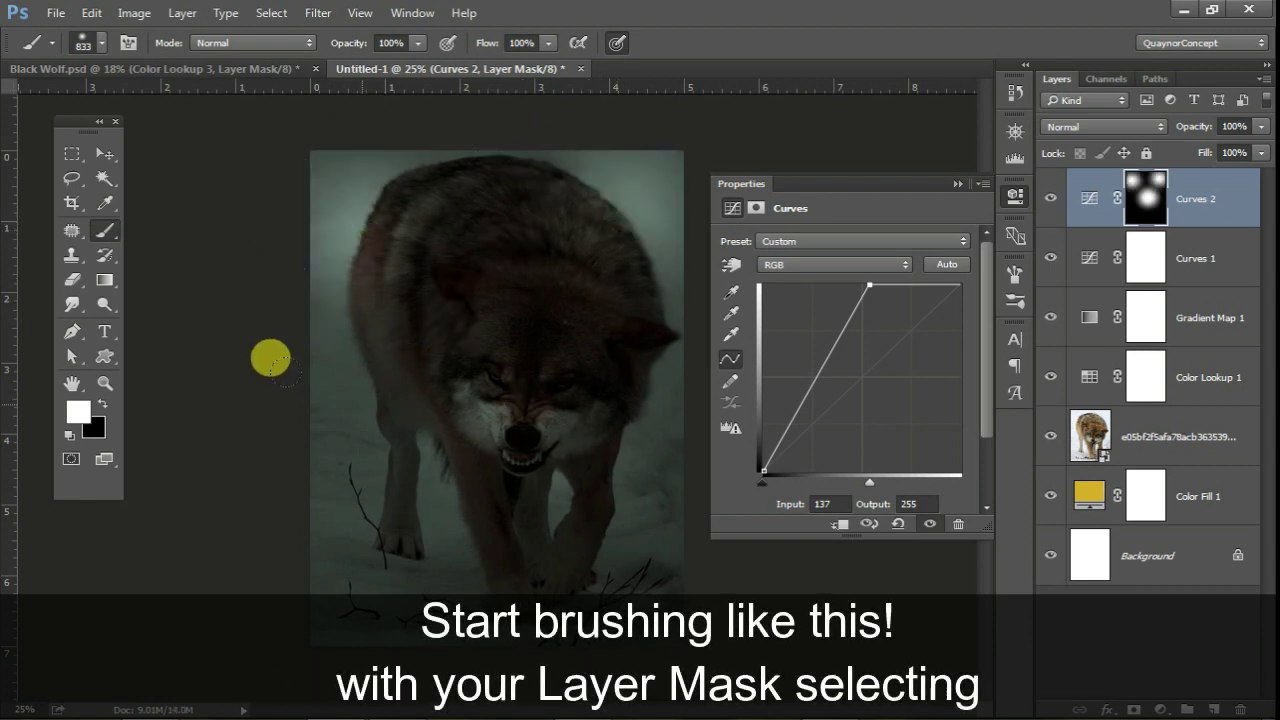
left_click(353, 406)
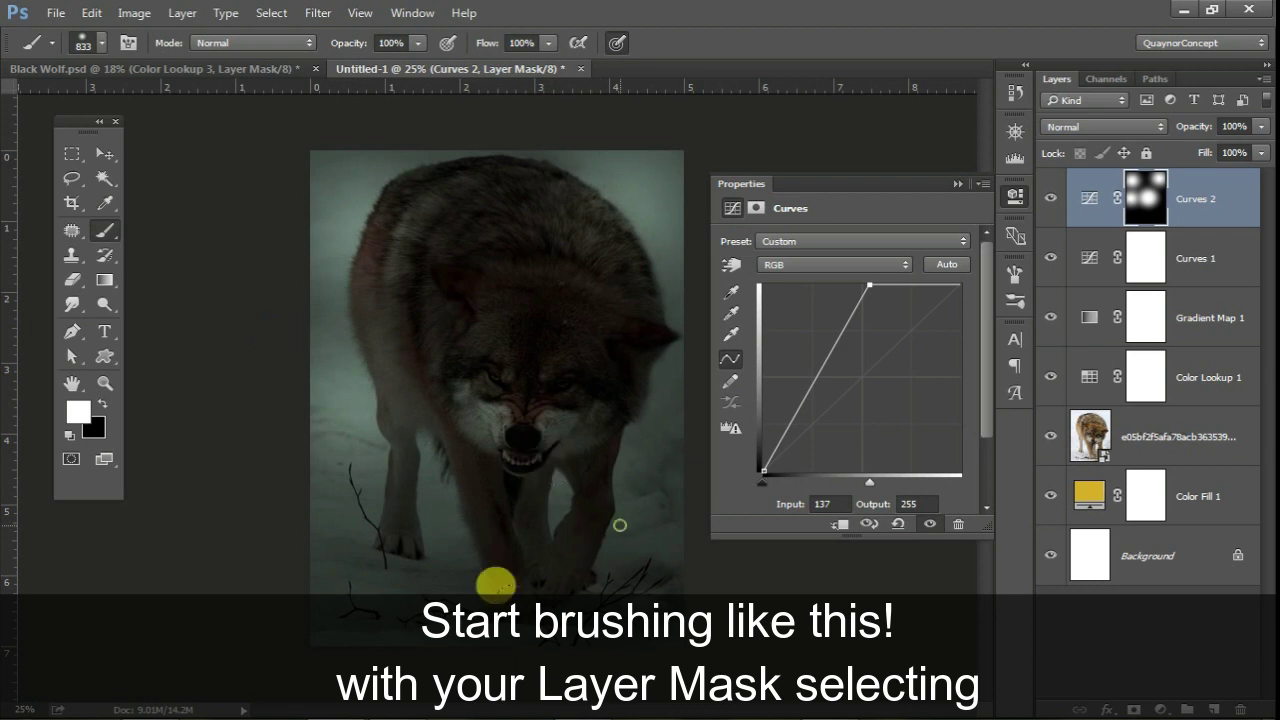
left_click(616, 560)
left_click(409, 536)
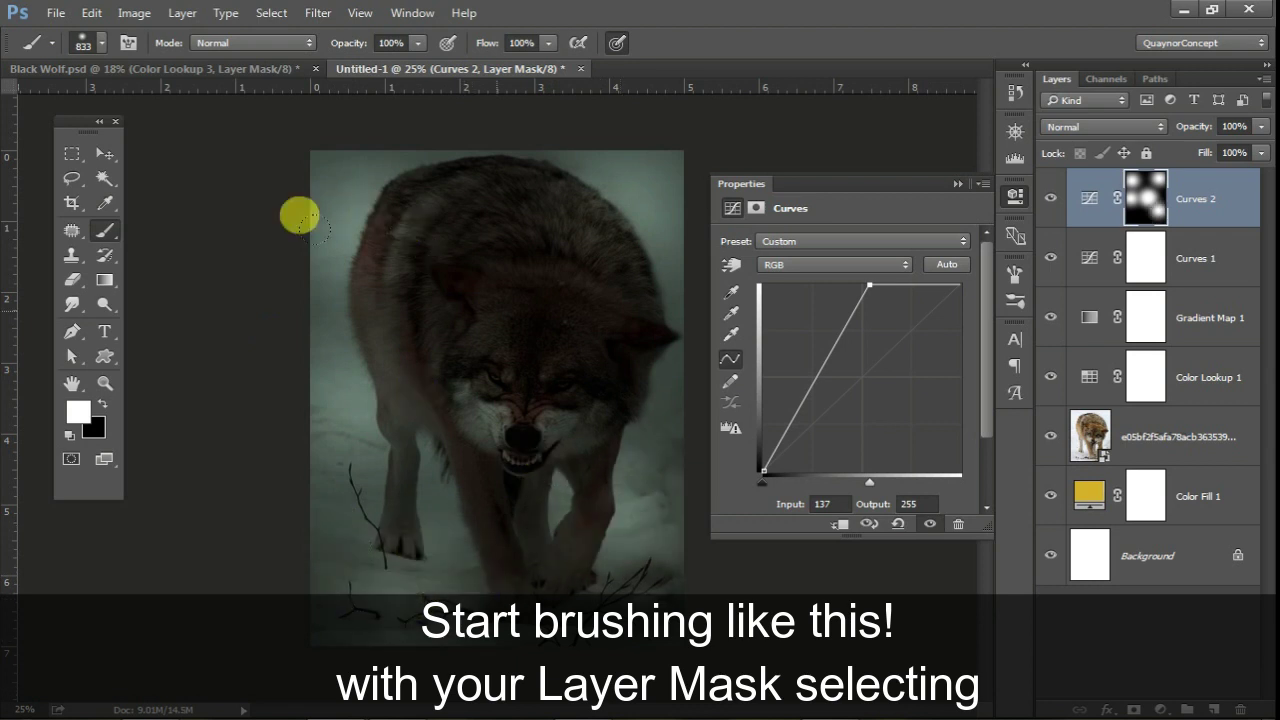
key("ctrl+z")
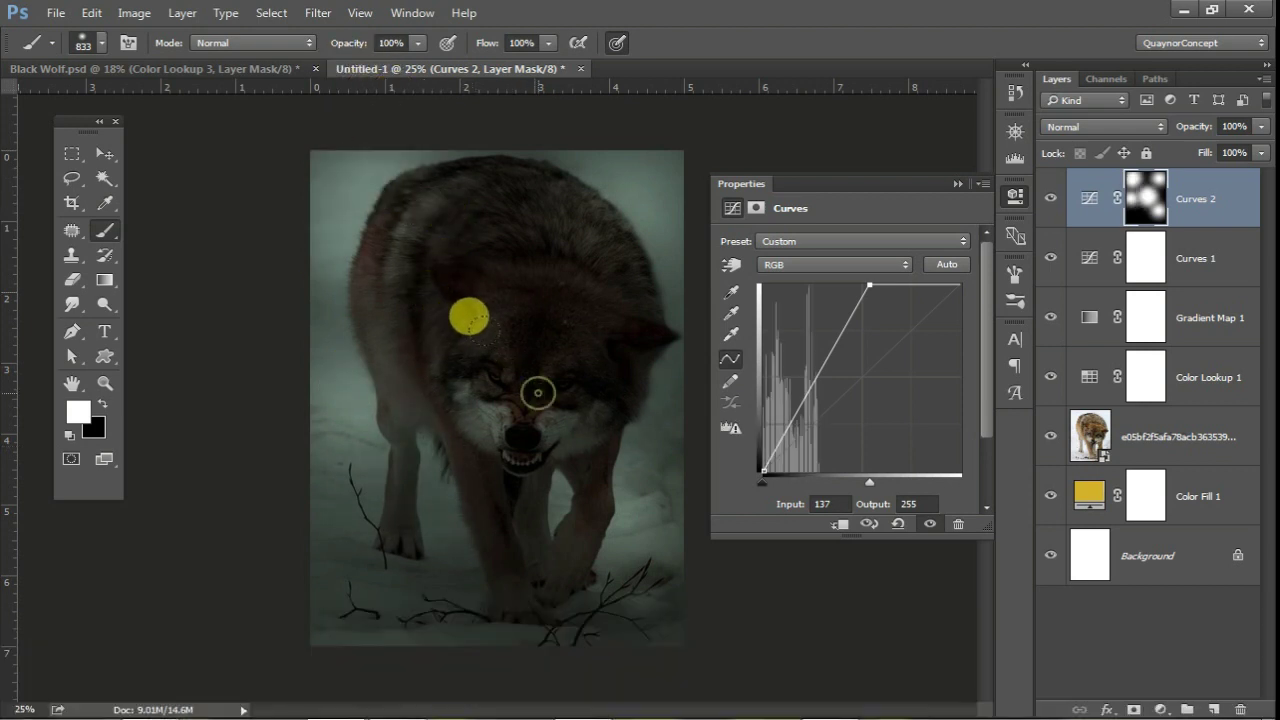
left_click(435, 350)
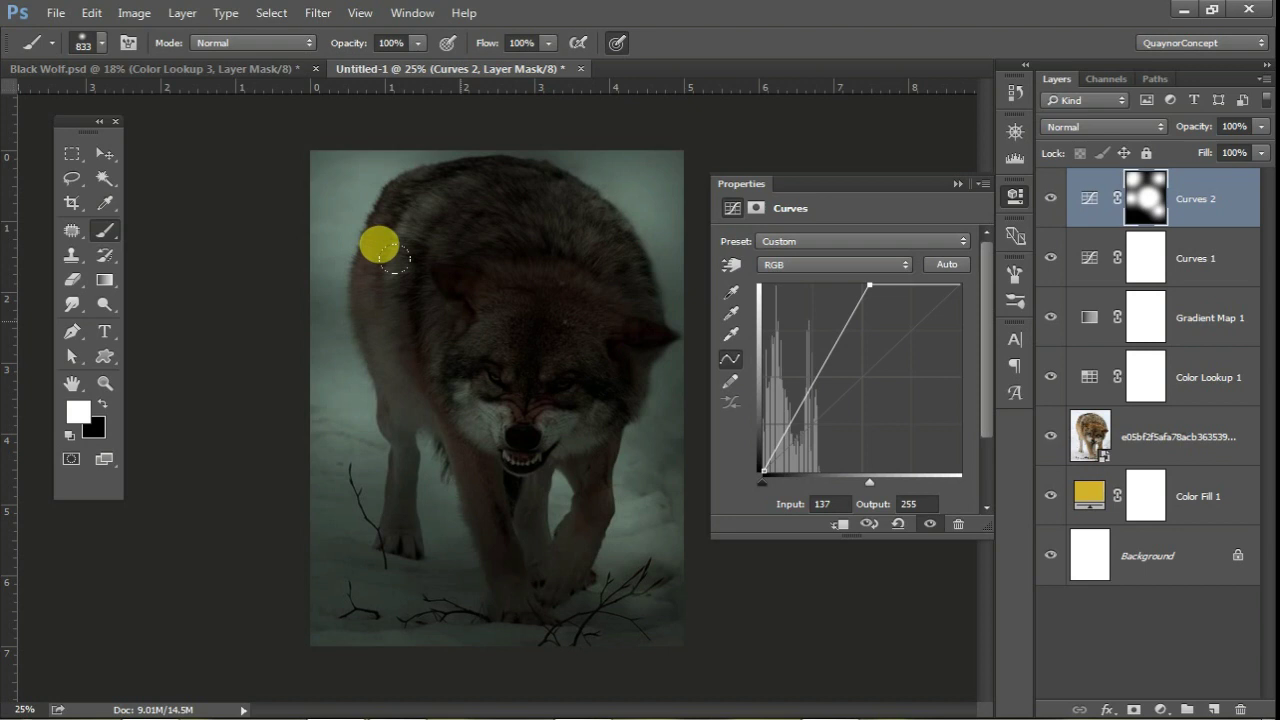
- Add Curves 3, bending the curve down so input 136 maps to output 102
key("x")
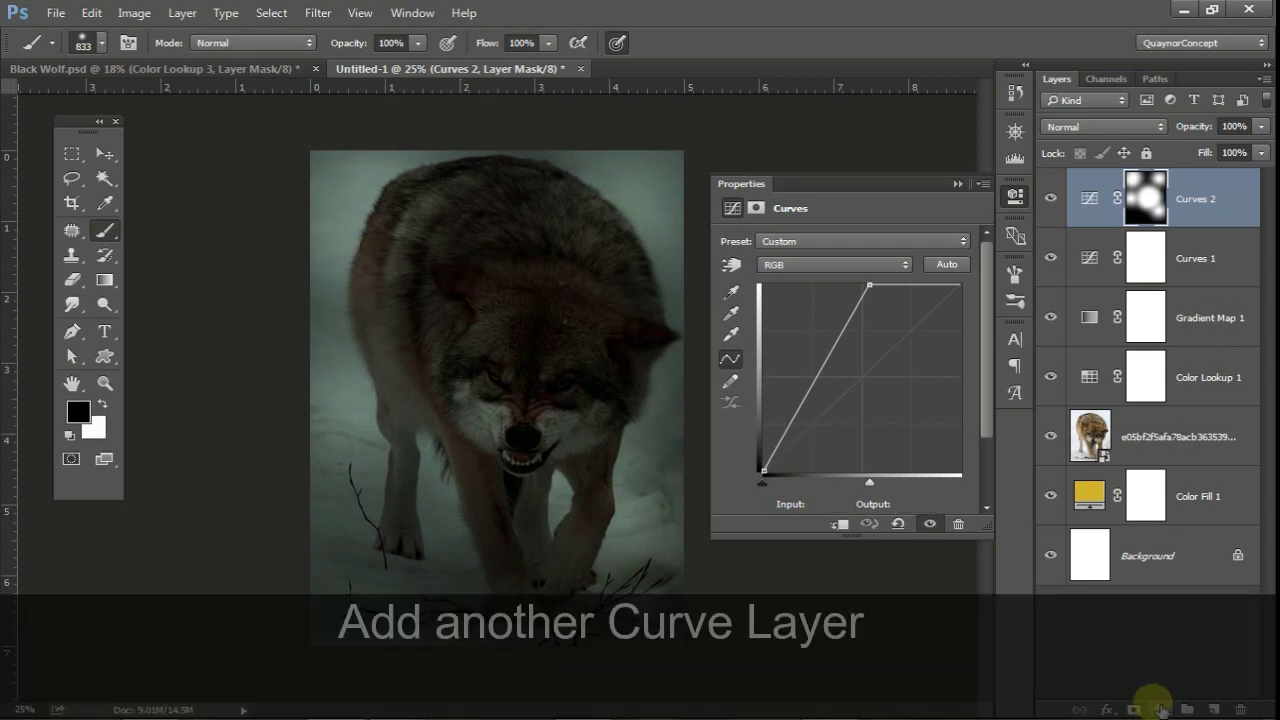
left_click(1160, 709)
left_click(1130, 393)
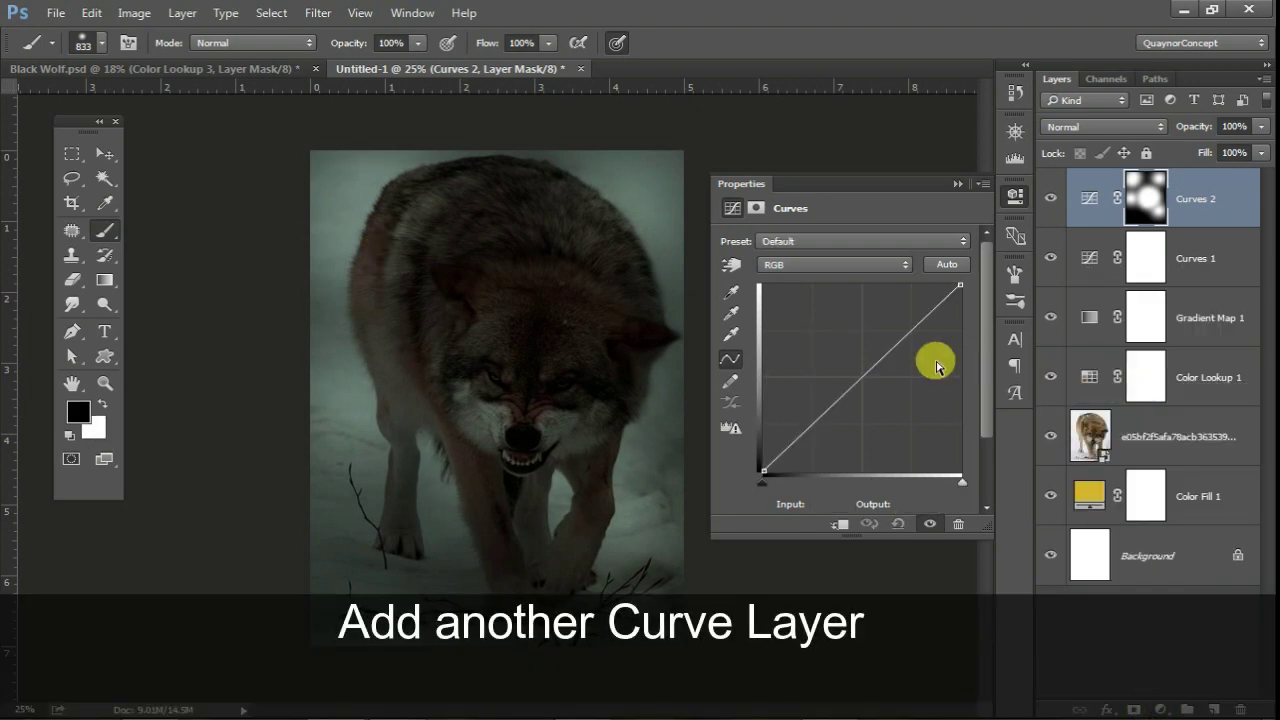
mouse_move(850, 385)
left_mouse_down()
mouse_move(873, 398)
mouse_move(903, 349)
left_mouse_up()
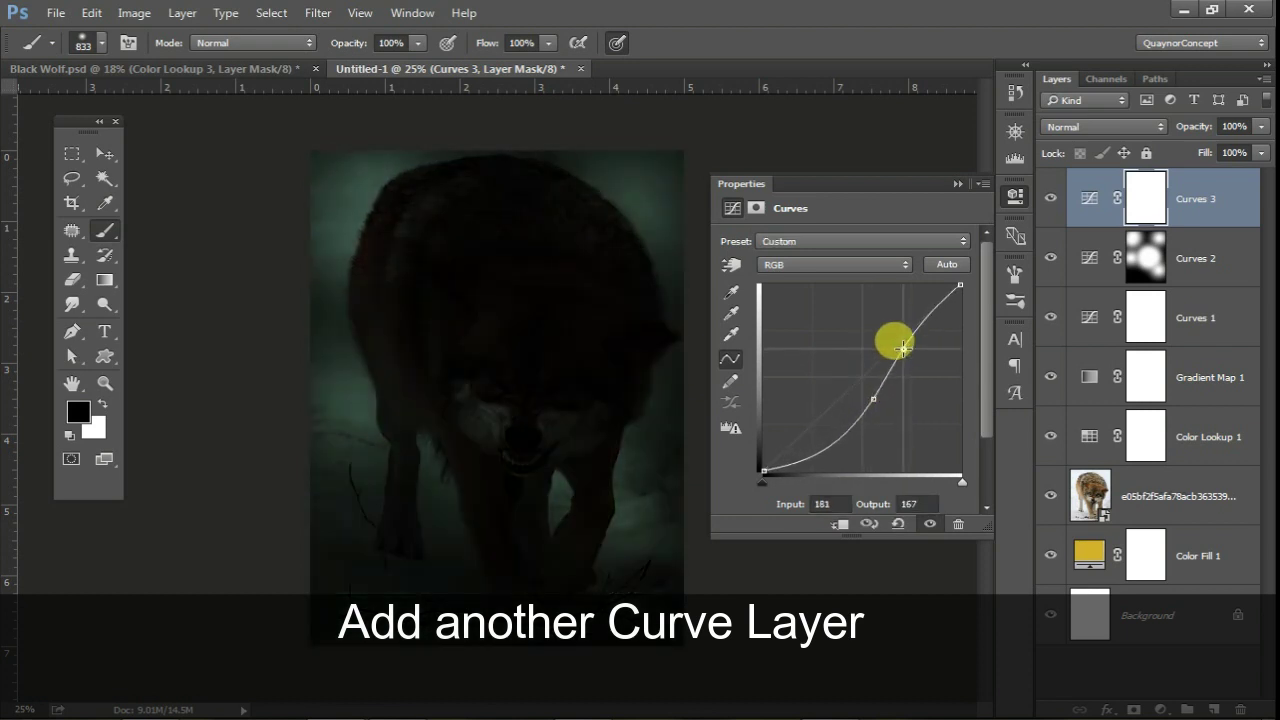
mouse_move(877, 398)
left_mouse_down()
mouse_move(849, 389)
mouse_move(866, 394)
left_mouse_up()
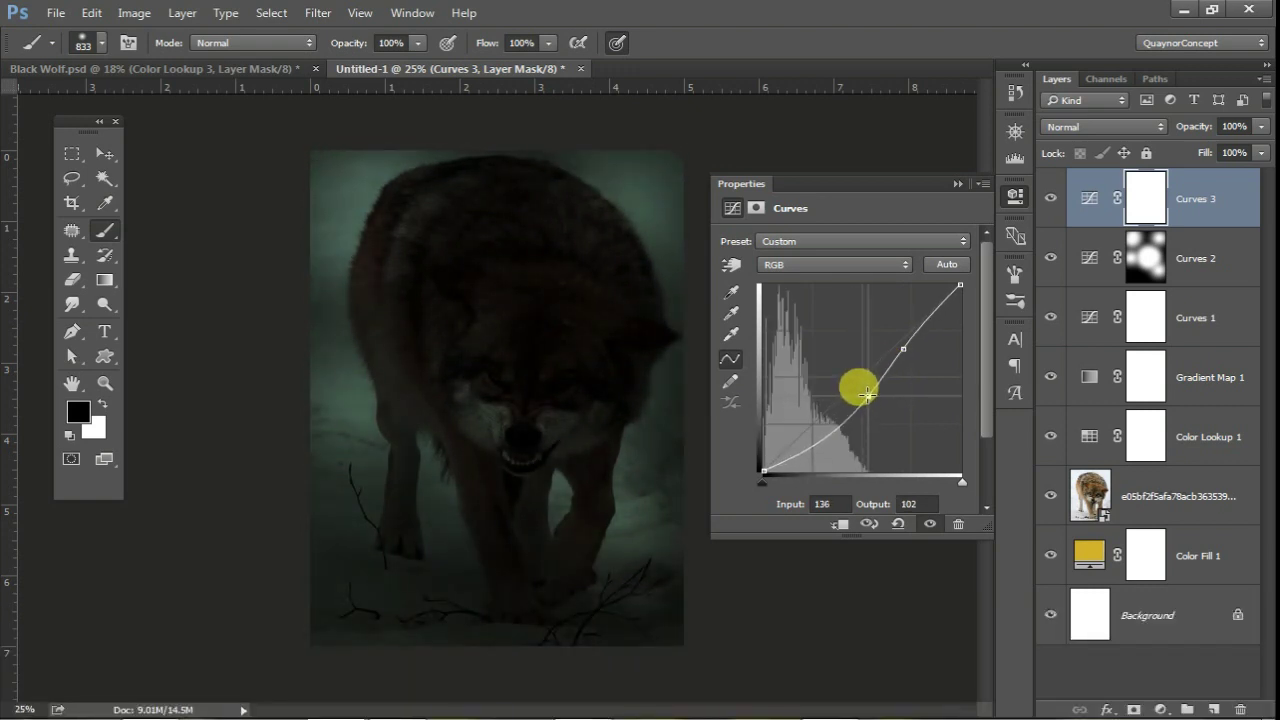
- Paint black over the wolf's face on the Curves 3 mask with a ~913 px soft brush
left_click(1017, 205)
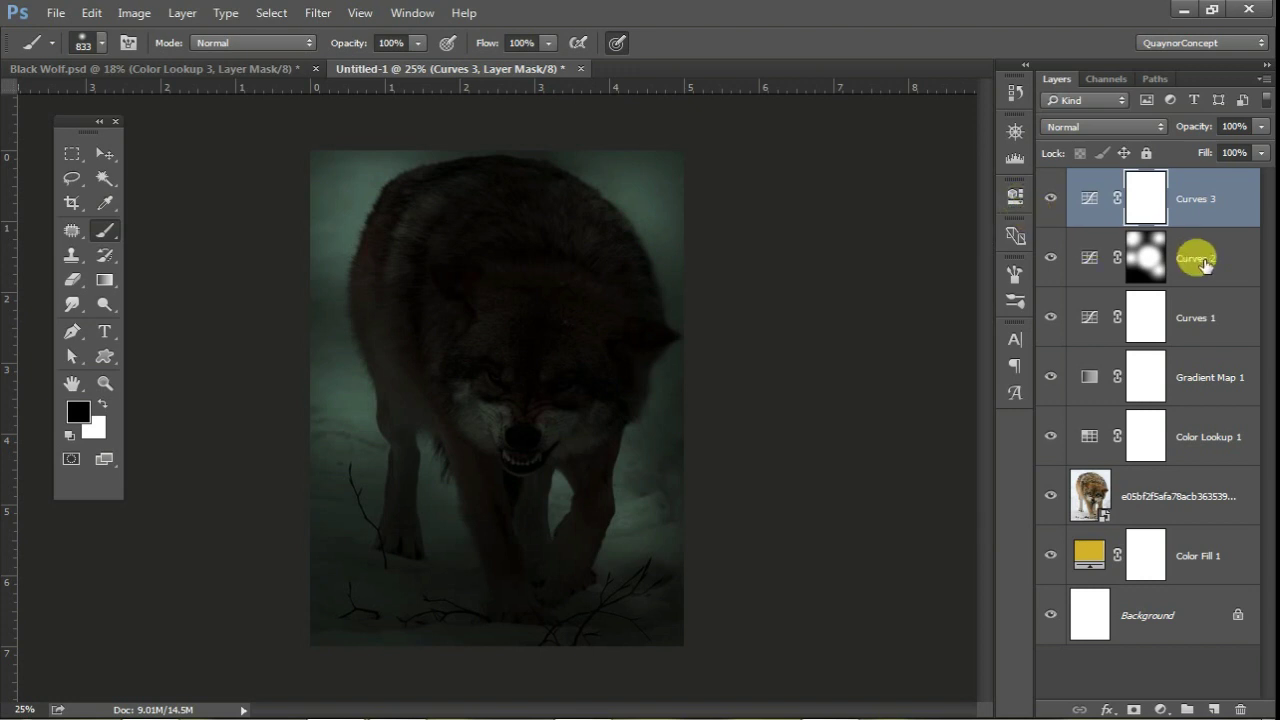
left_click(1178, 262)
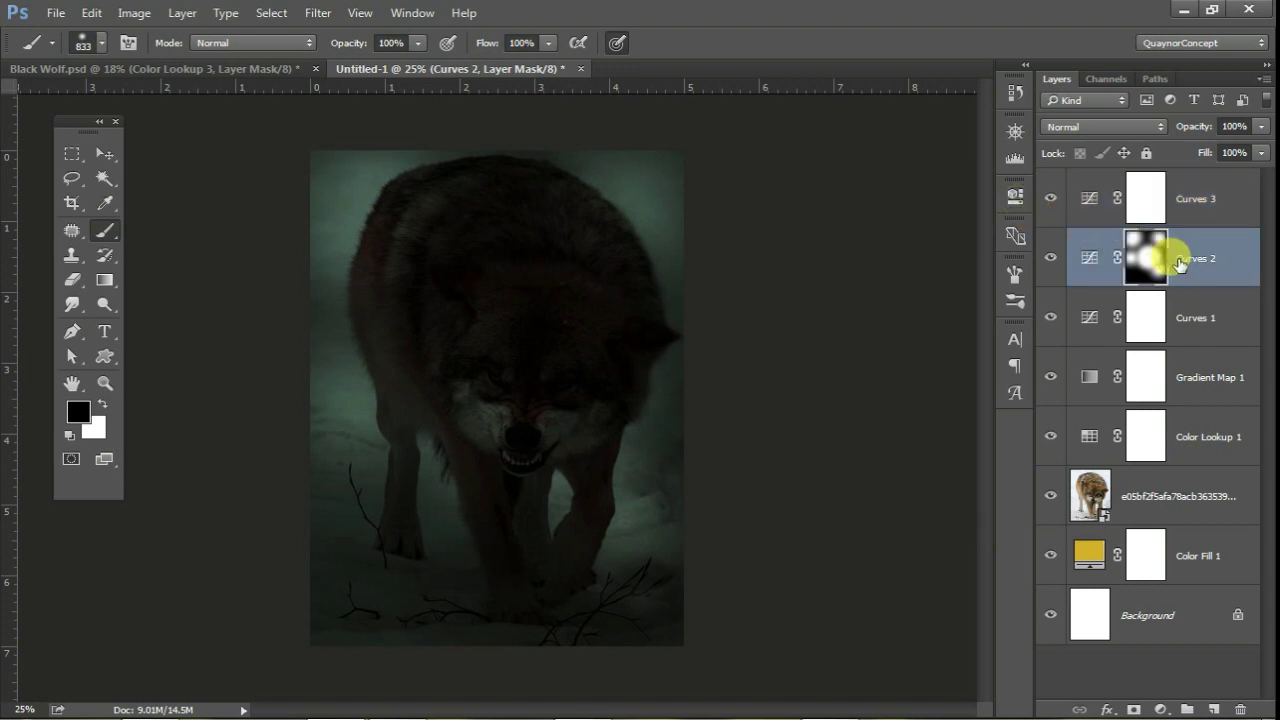
left_click(1152, 202)
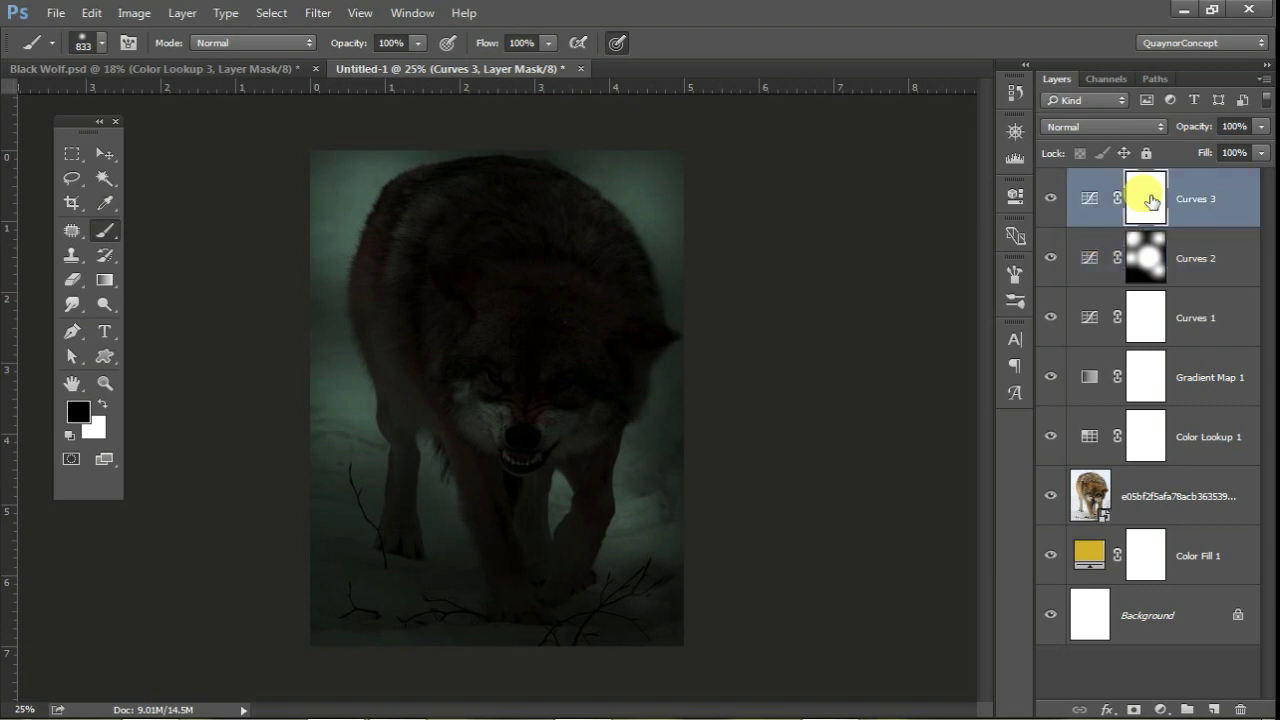
left_click(1180, 246)
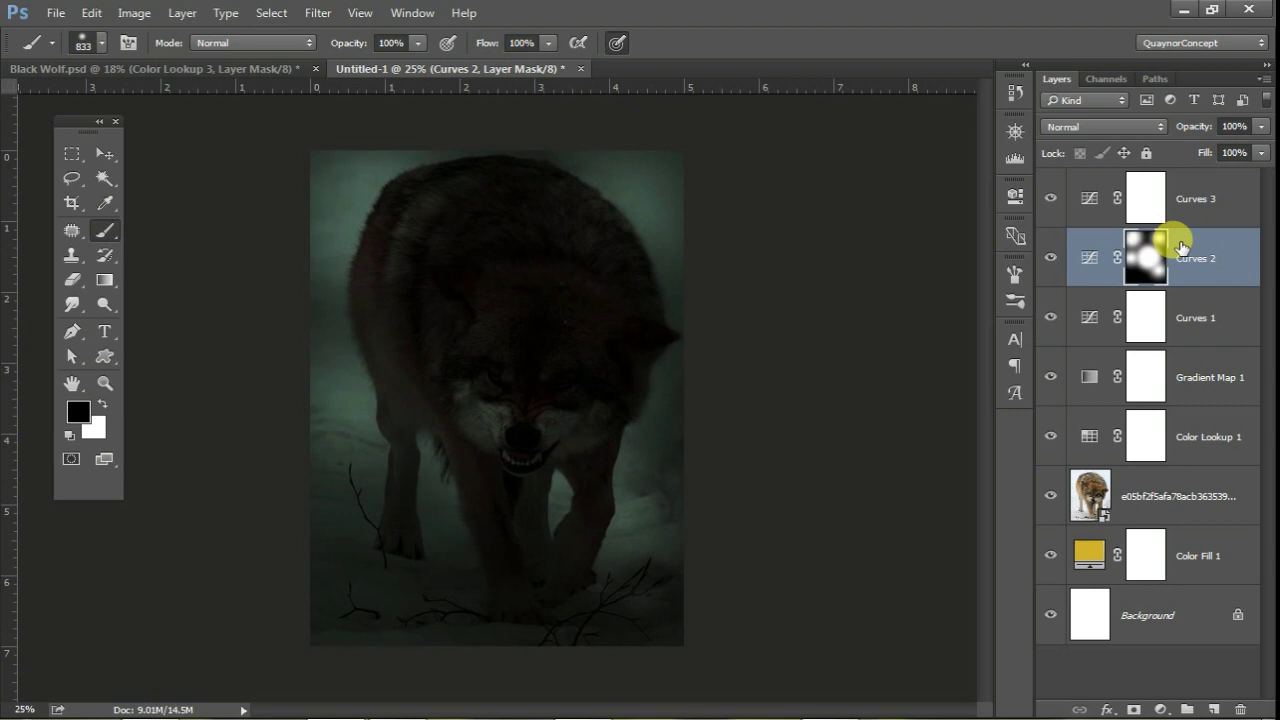
left_click(1143, 200)
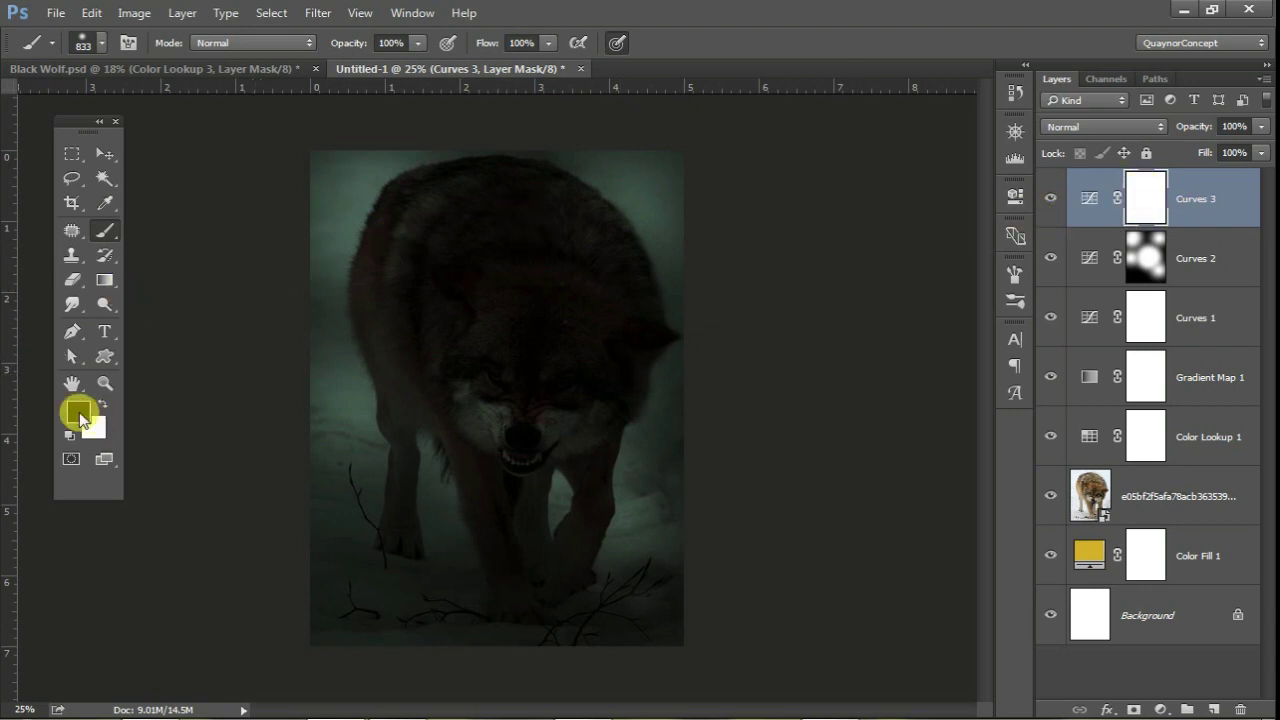
left_click_drag(531, 414, 550, 428)
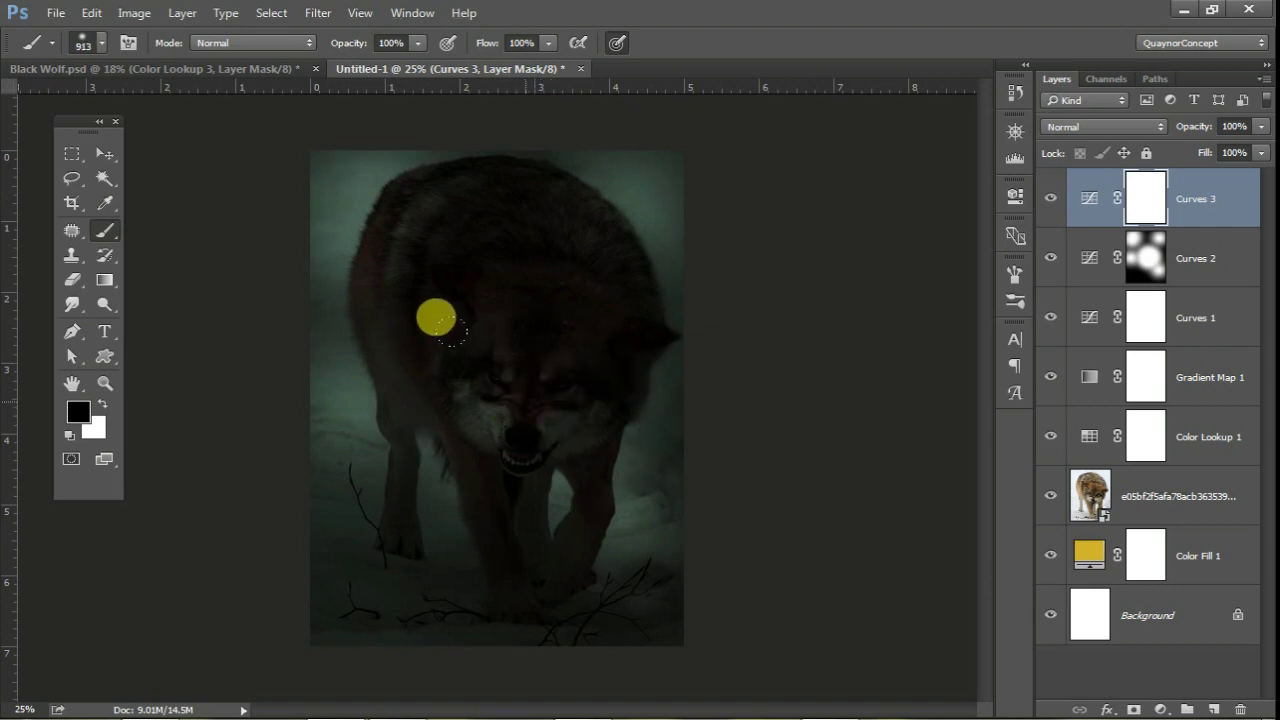
left_click(523, 400)
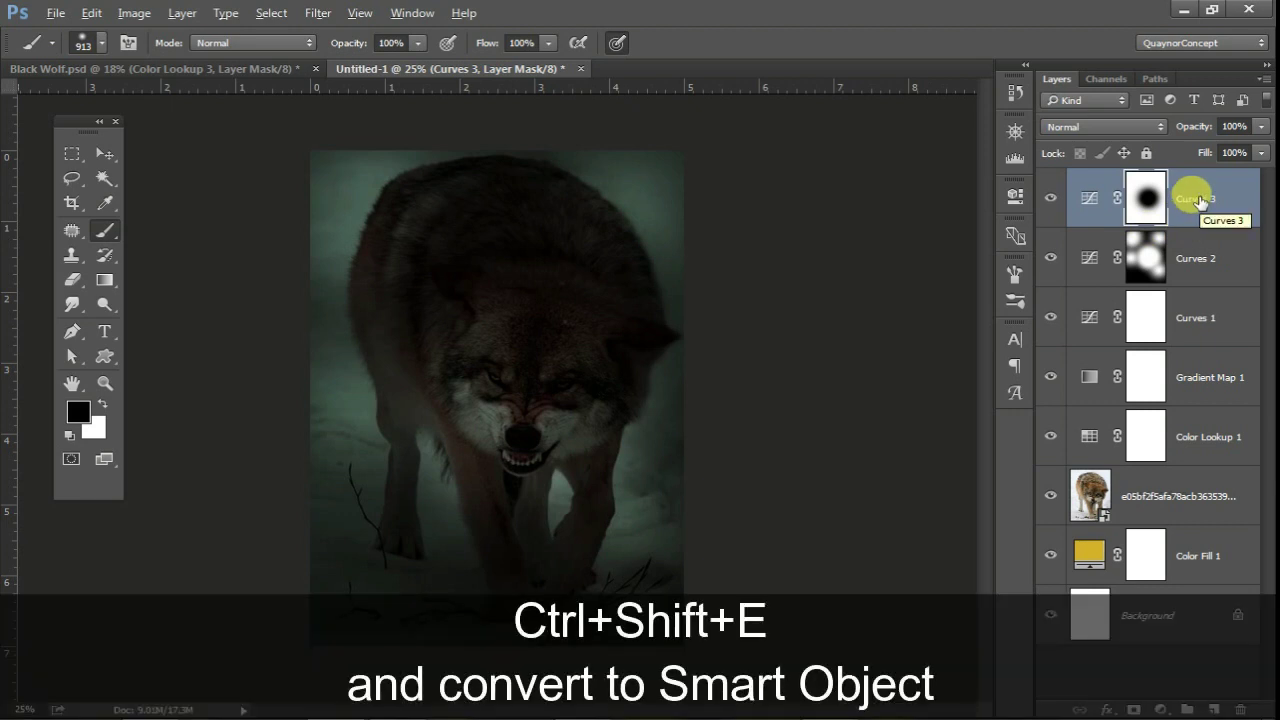
- Stamp all visible layers into a new top Layer 1 and convert it to a Smart Object
key("ctrl+alt+shift+e")
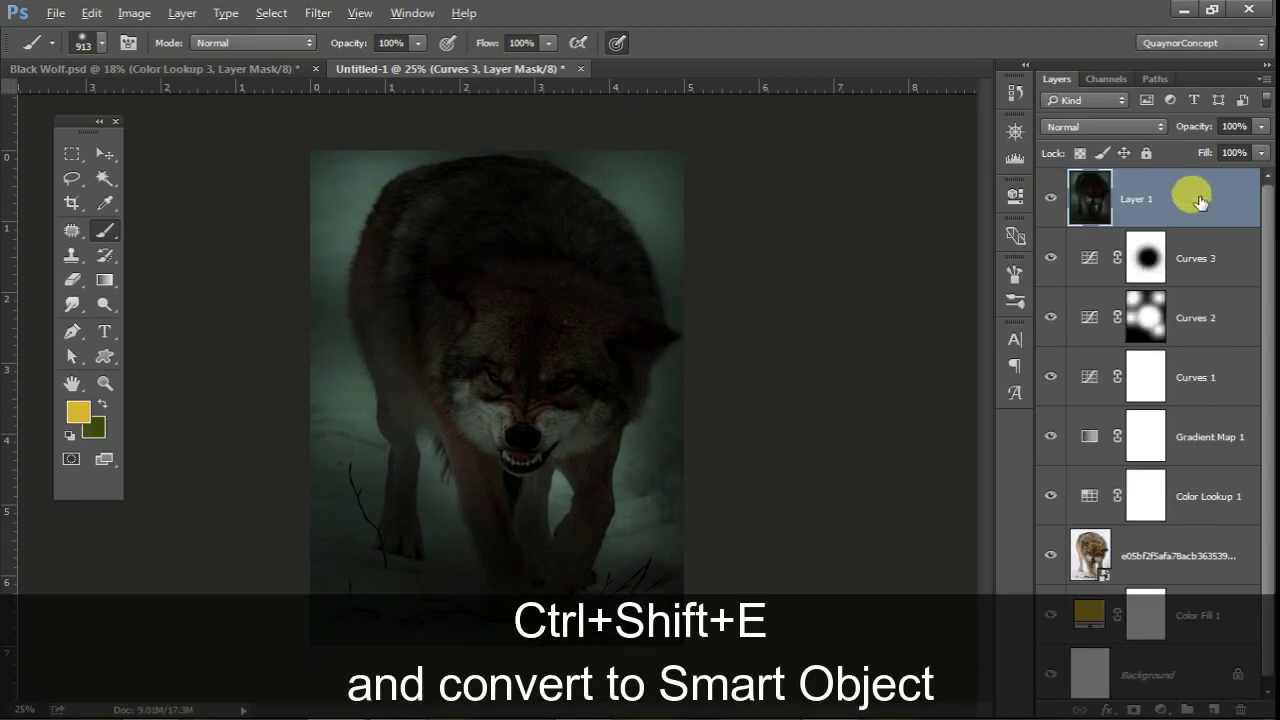
right_click(1192, 192)
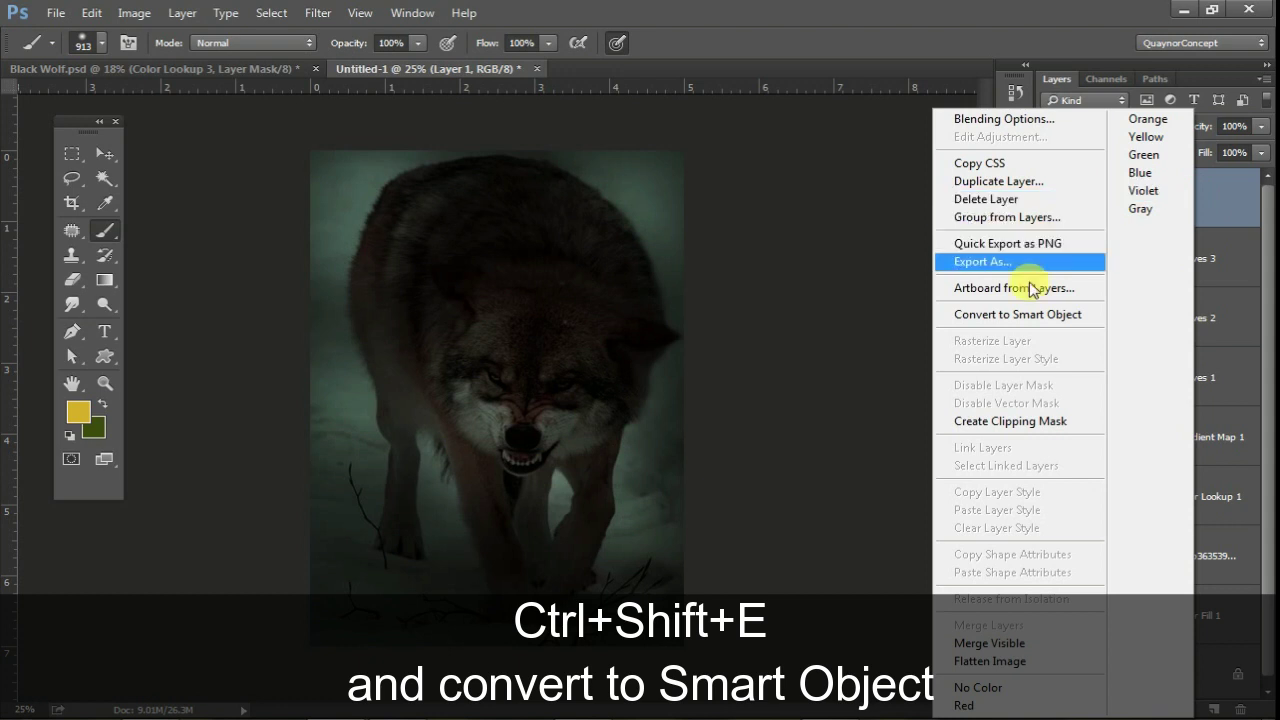
left_click(1070, 314)
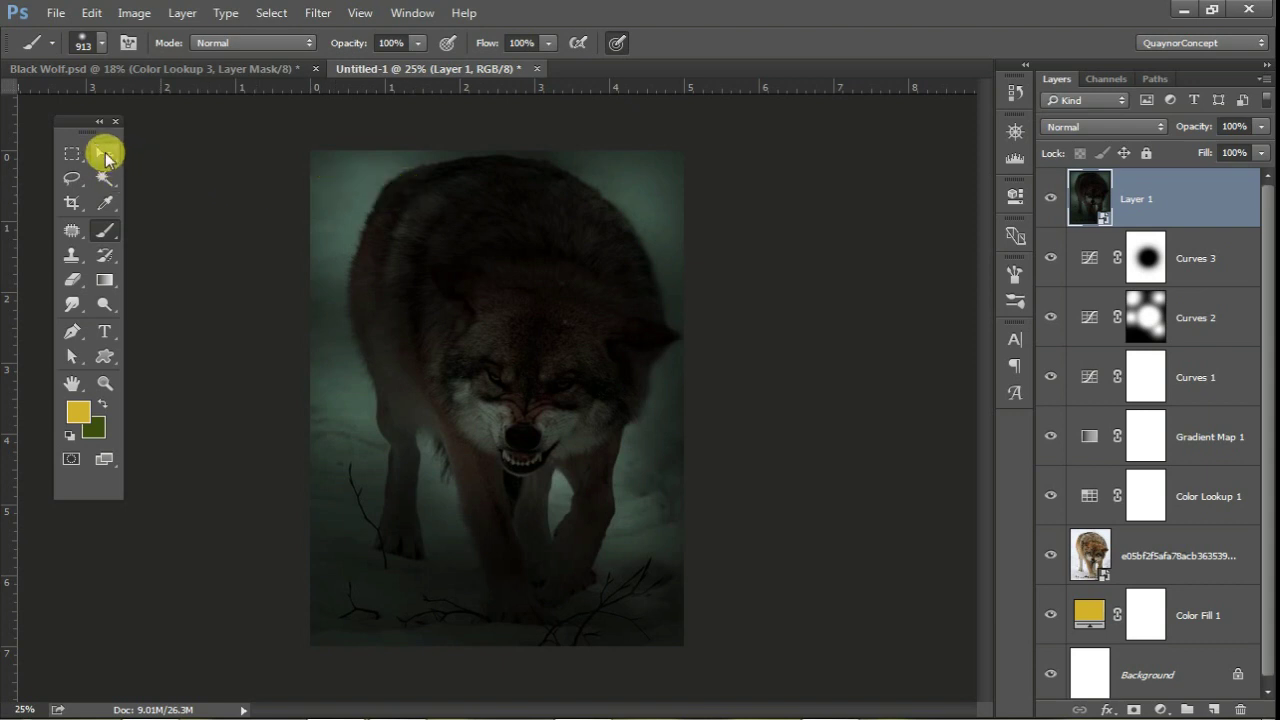
left_click(106, 156)
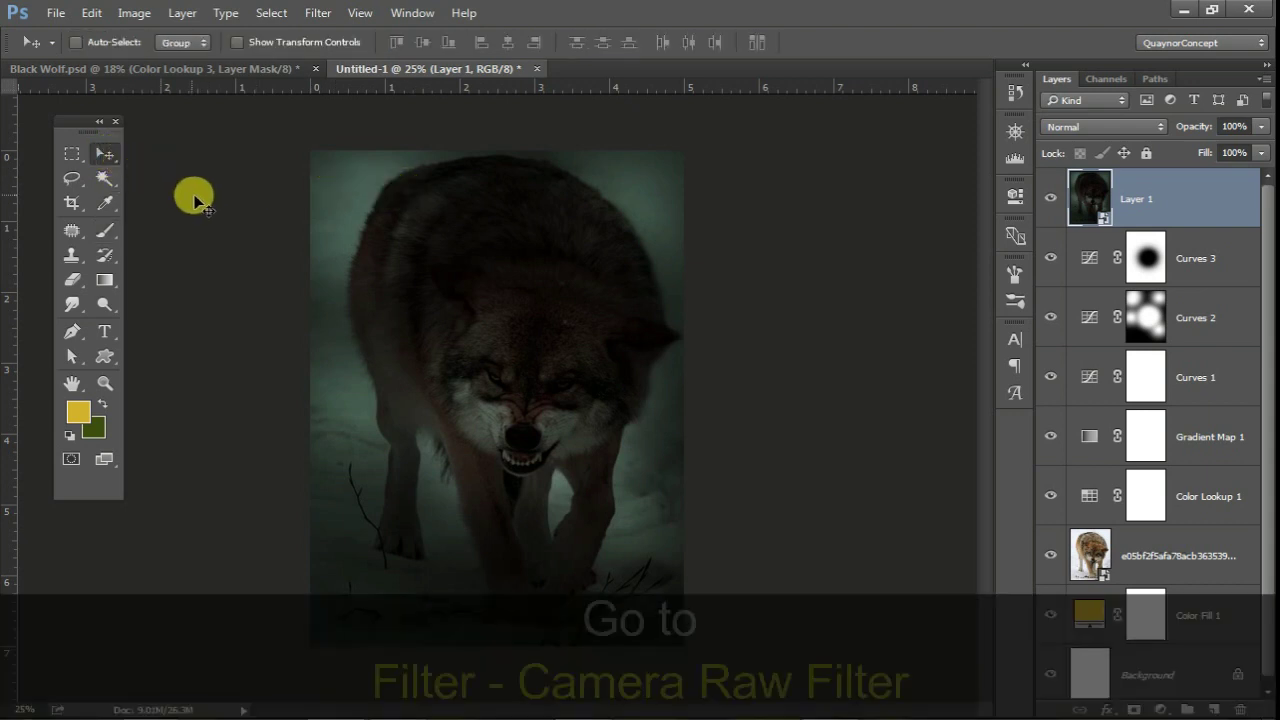
- In Camera Raw Basic, set Exposure +0.40, Contrast +36, Highlights +100, Shadows +77, Whites -100, Blacks -17
left_click(322, 13)
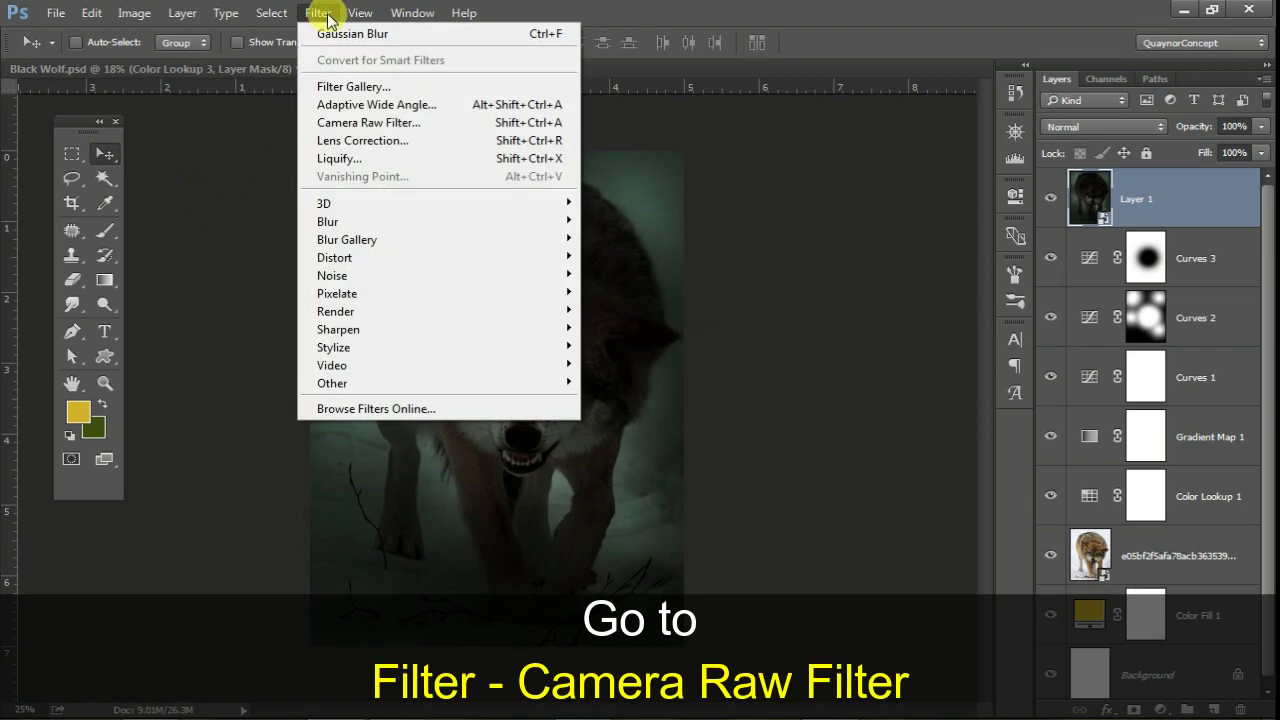
left_click(336, 122)
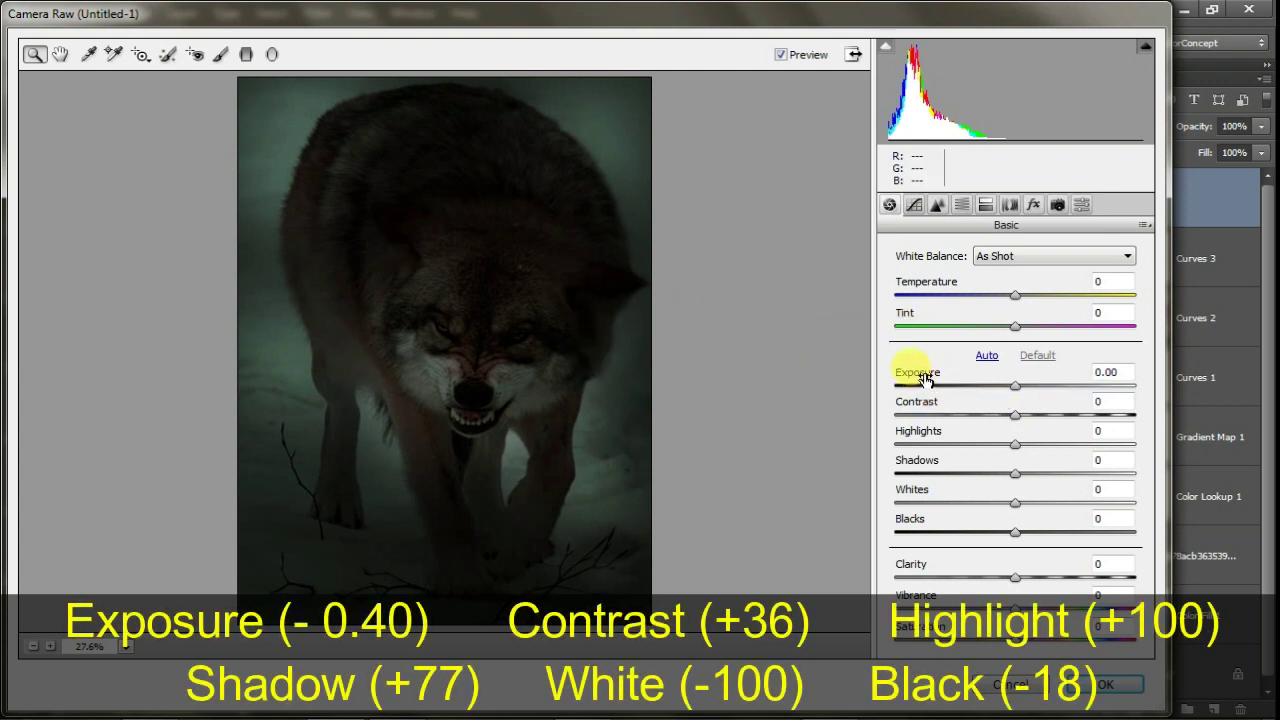
left_click_drag(926, 380, 932, 407)
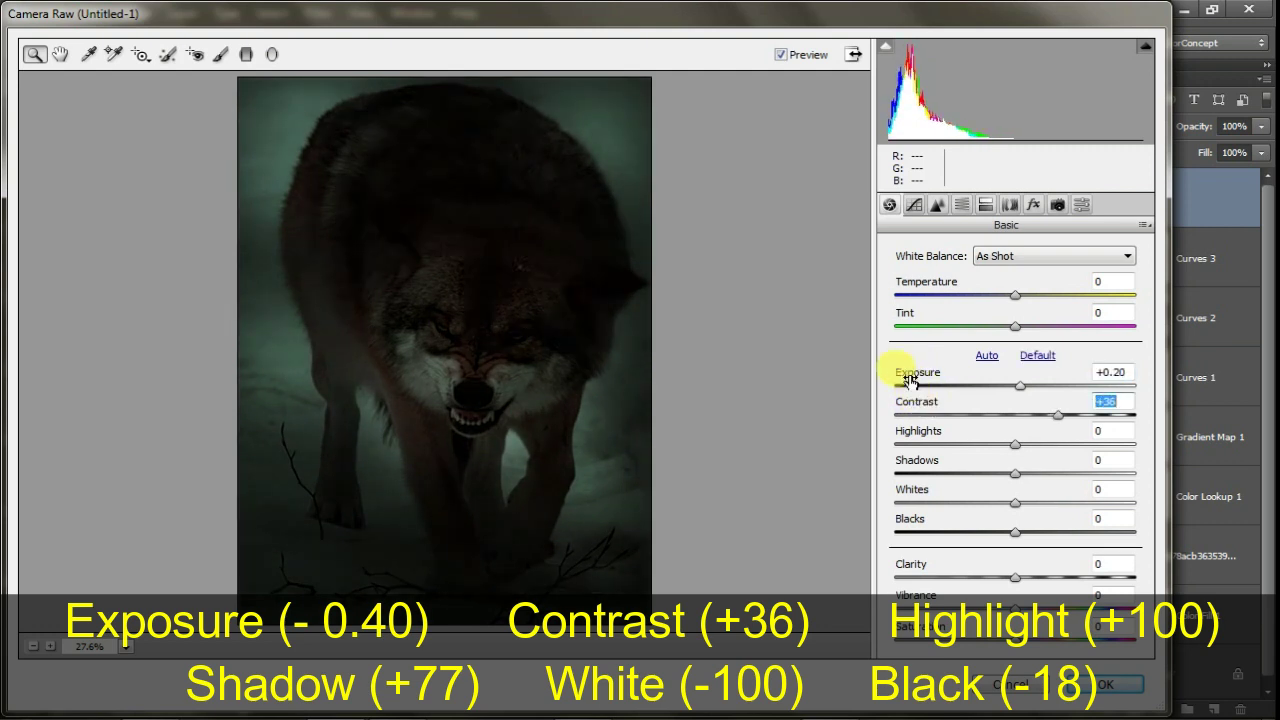
left_click_drag(893, 376, 913, 379)
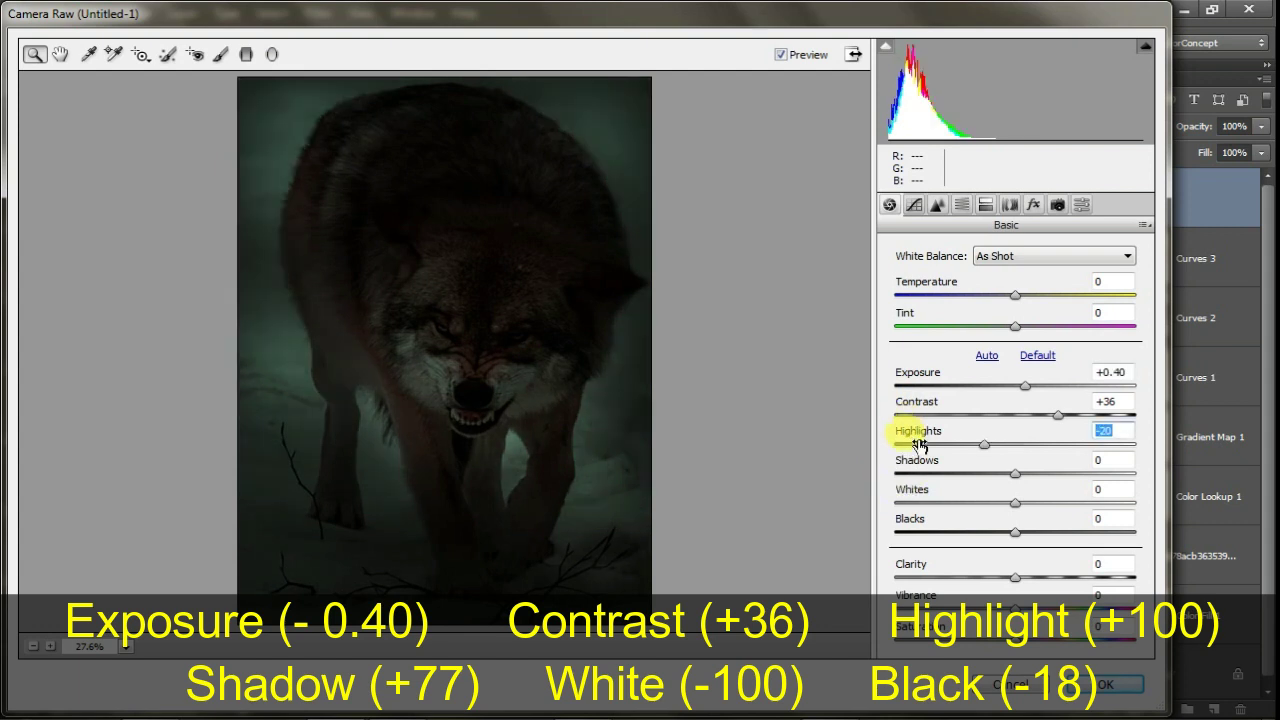
left_click_drag(916, 437, 1122, 436)
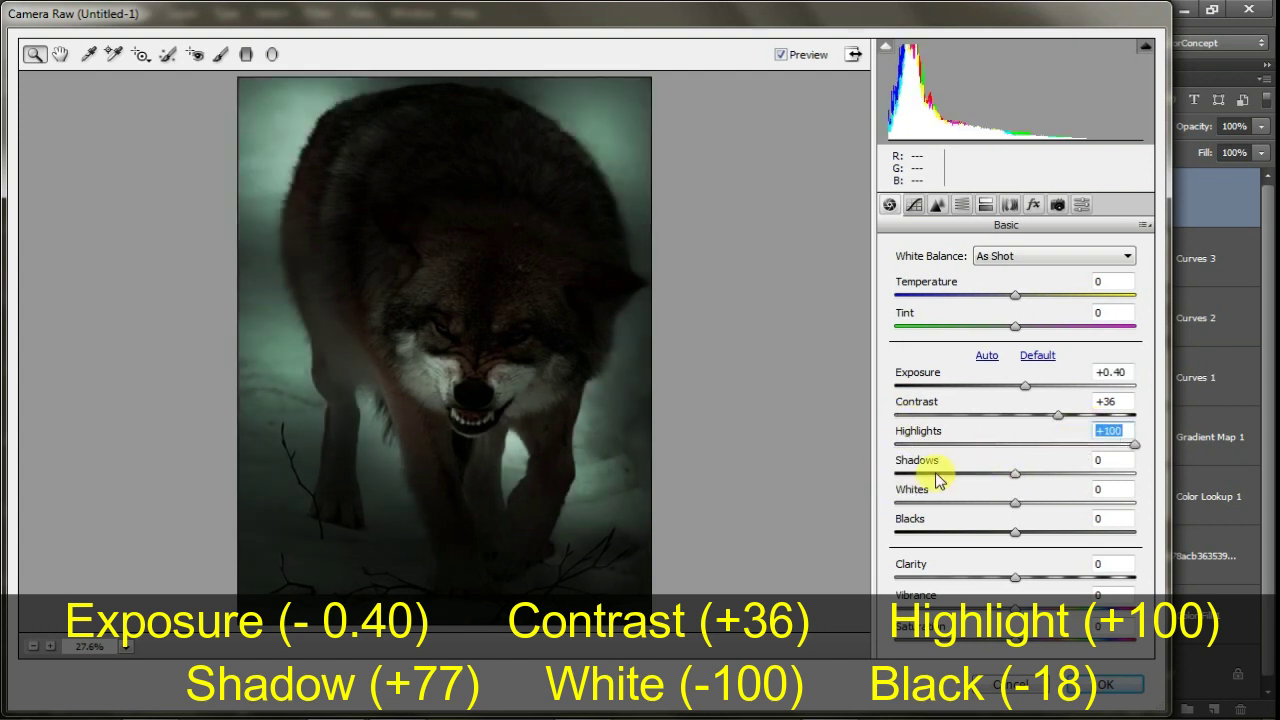
left_click_drag(910, 458, 997, 467)
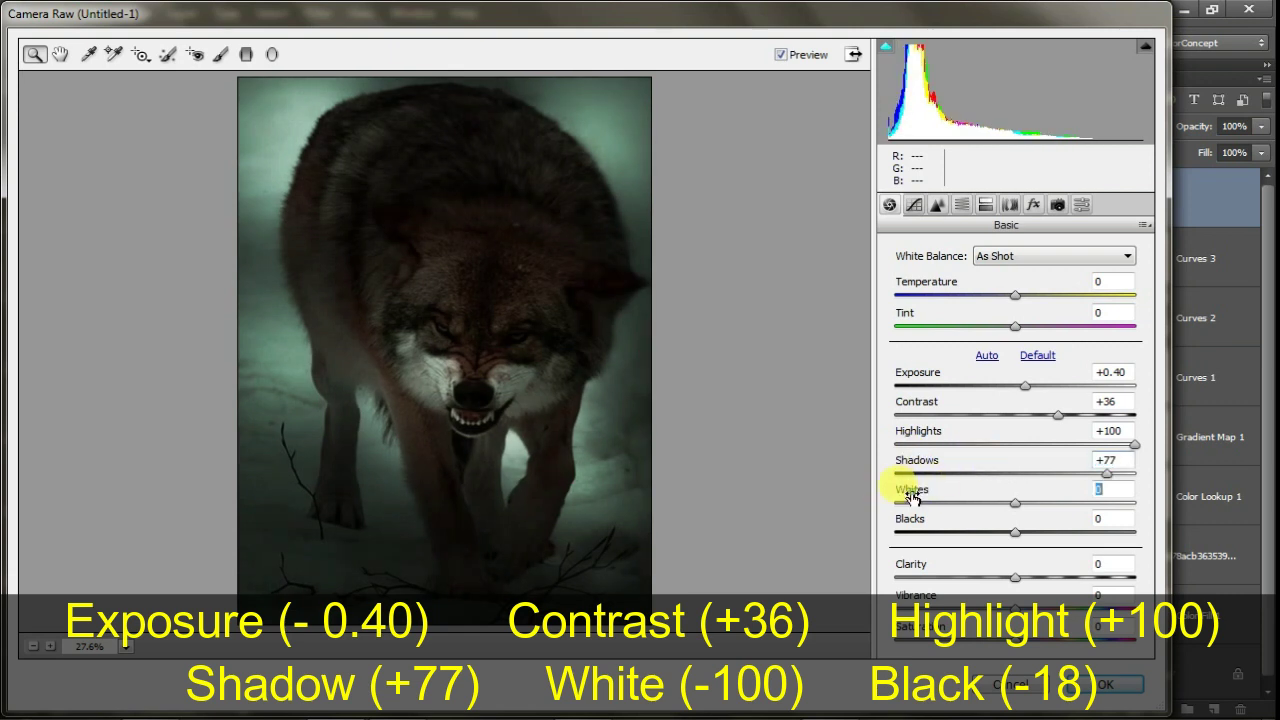
left_click_drag(912, 497, 694, 500)
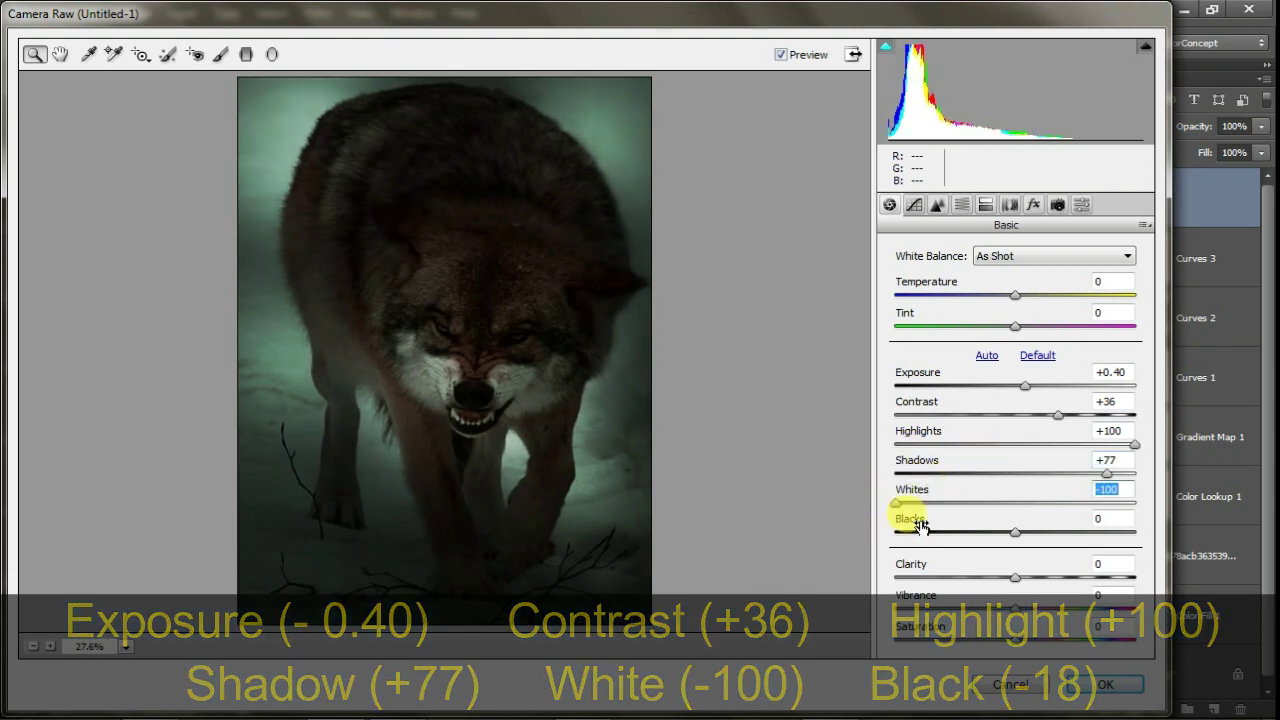
left_click_drag(918, 527, 904, 527)
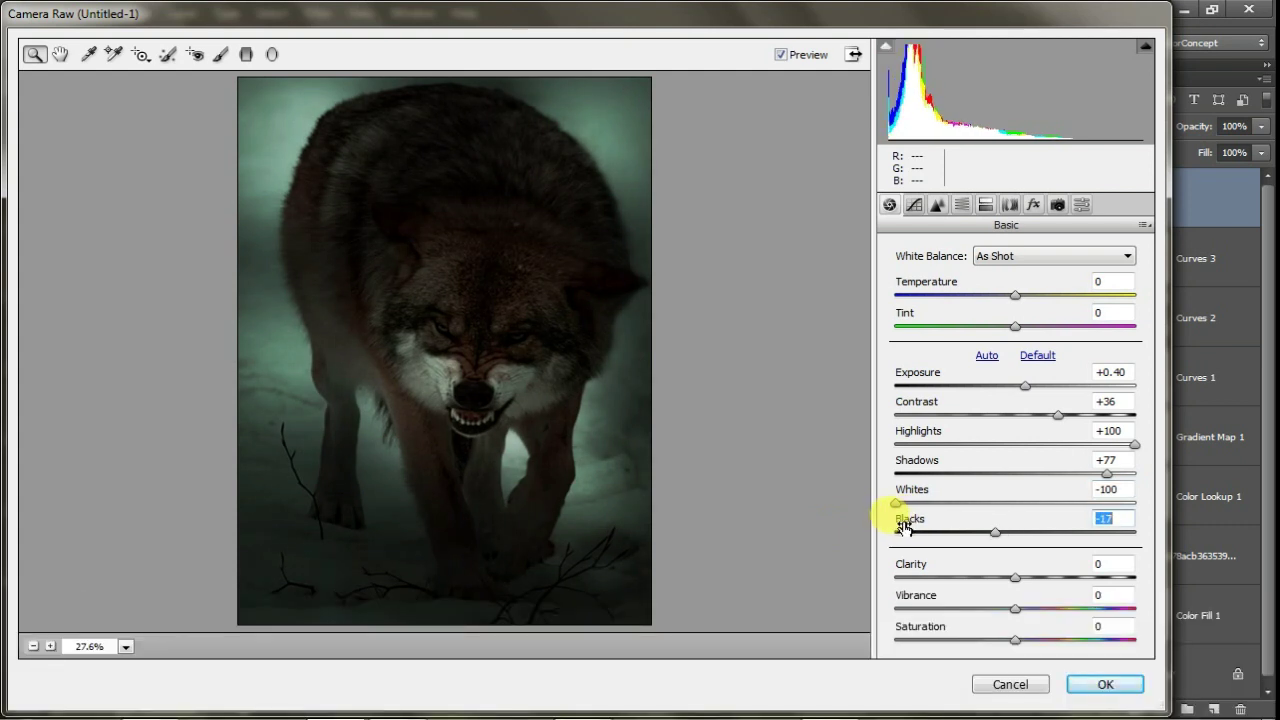
- Set the parametric tone curve to Highlights +18, Lights +17, Darks +7 and Shadows -16
left_click(916, 205)
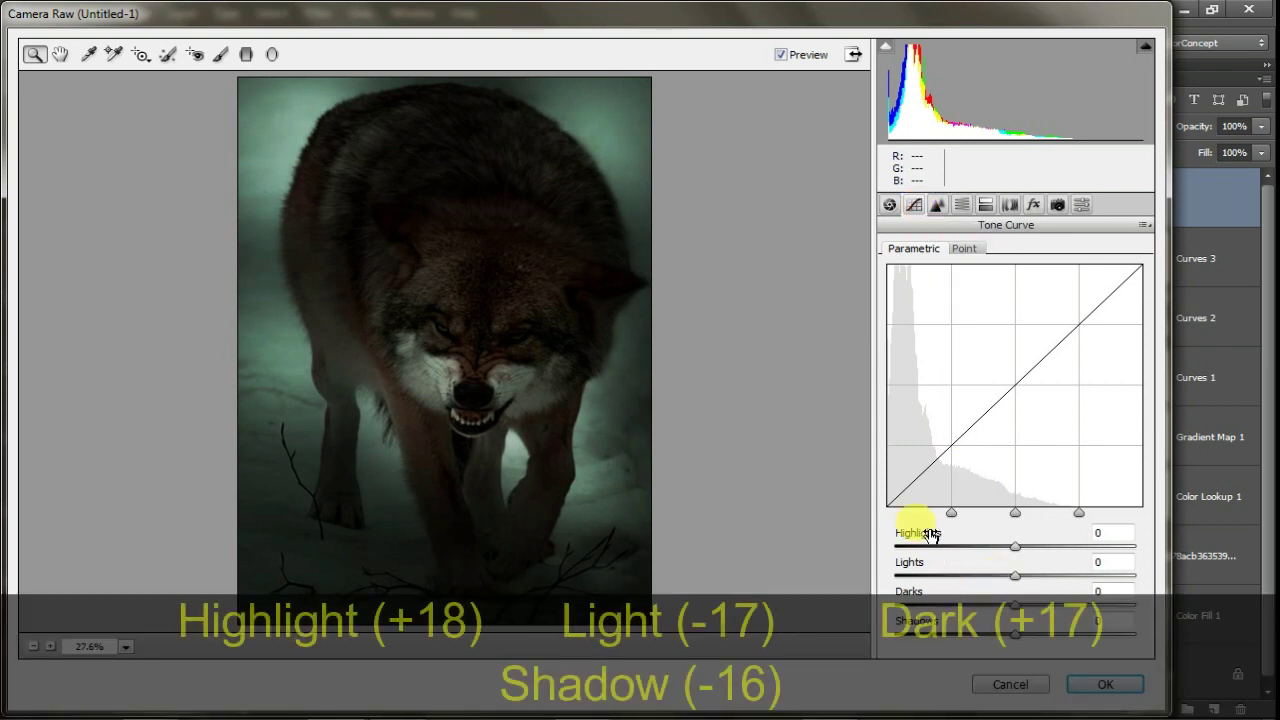
mouse_move(930, 535)
left_mouse_down()
mouse_move(951, 537)
mouse_move(933, 563)
left_mouse_up()
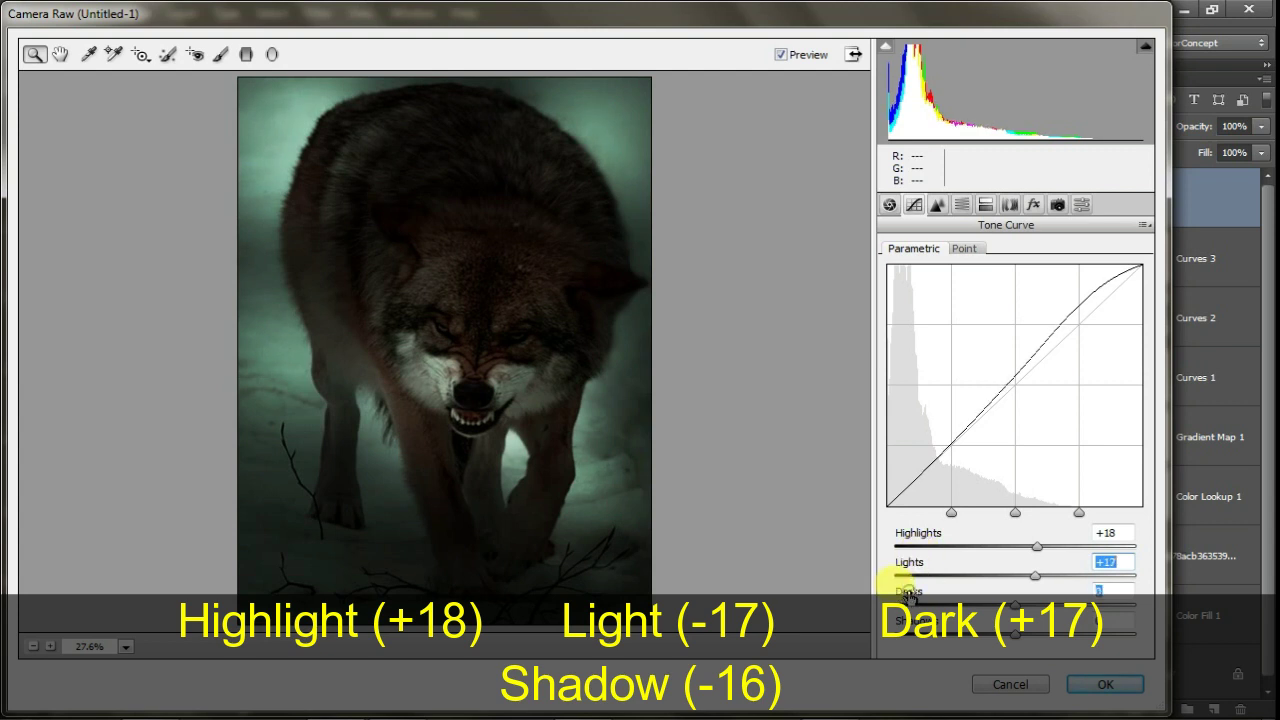
left_click_drag(909, 596, 914, 582)
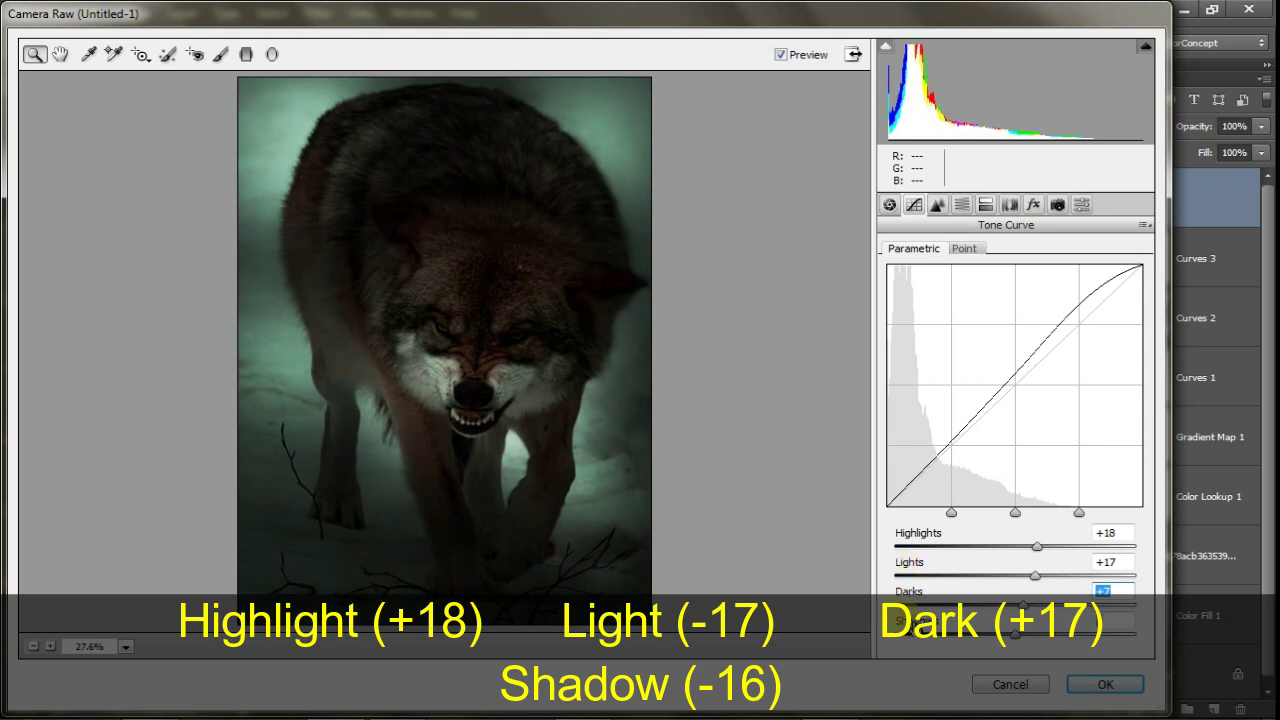
left_click_drag(880, 610, 900, 619)
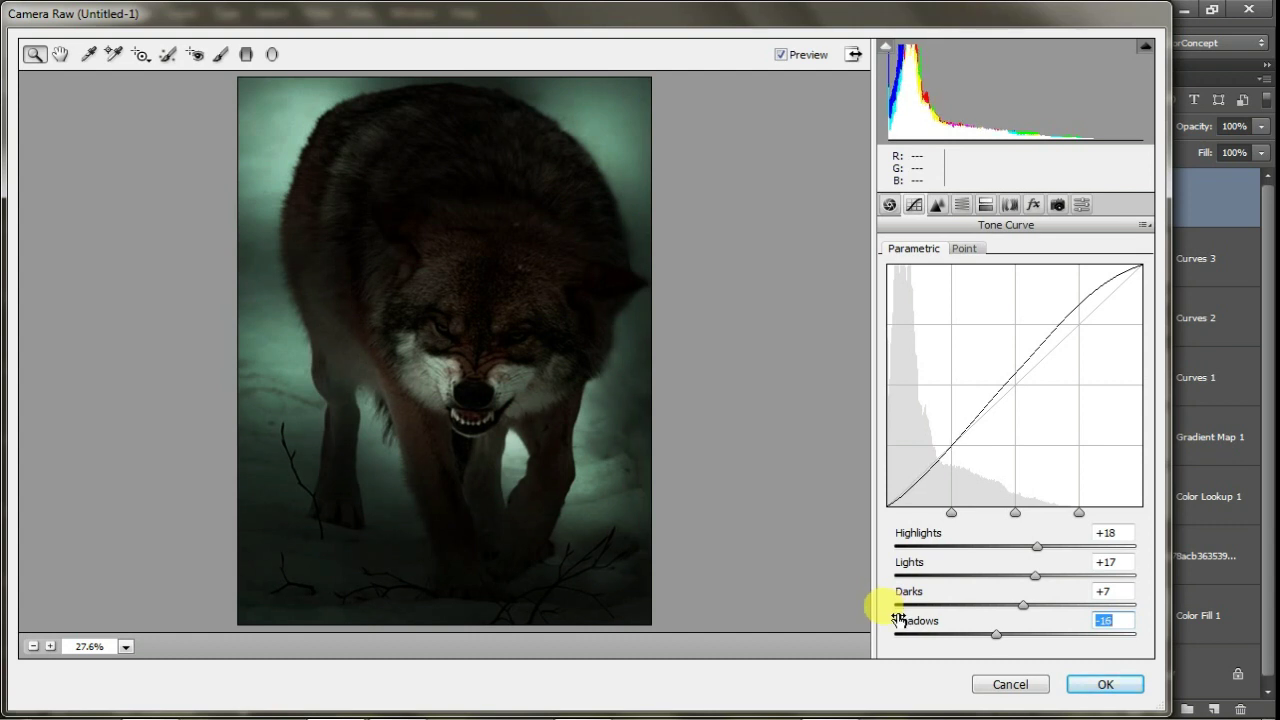
left_click(938, 205)
left_click(961, 206)
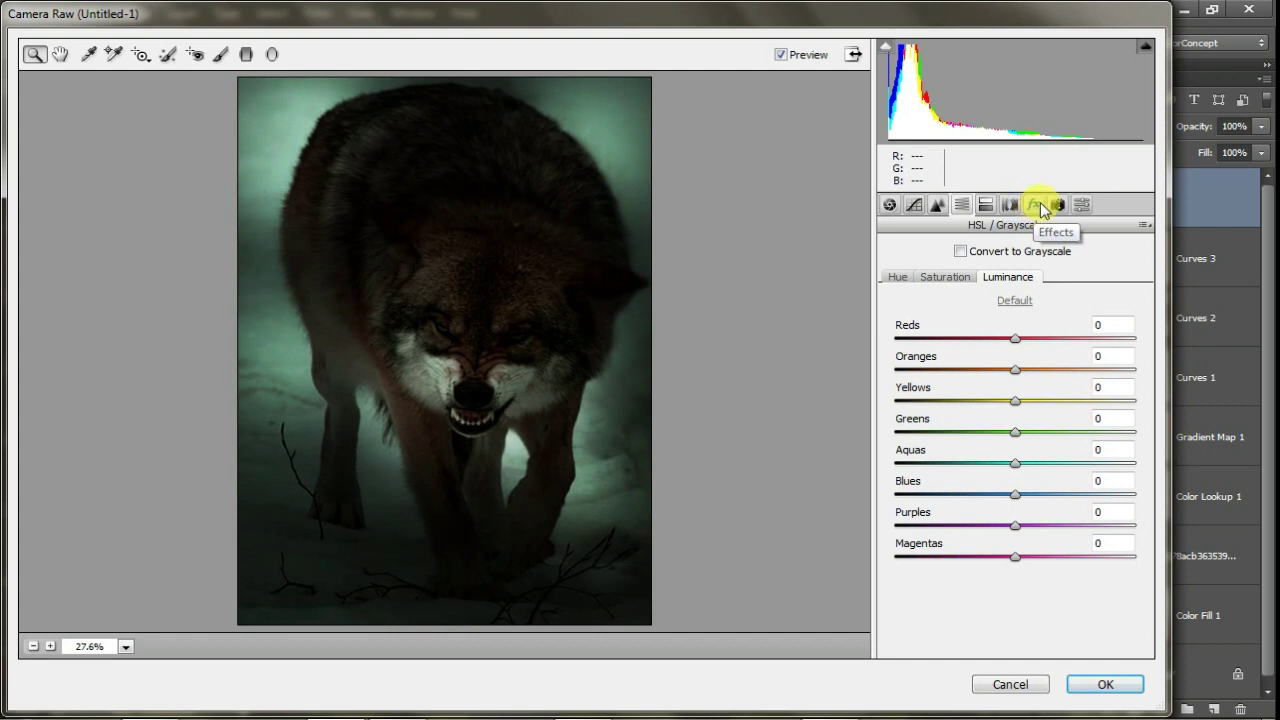
- Add a post-crop vignette (Amount -66, Midpoint 23, Roundness 0, Feather 43) and apply Camera Raw
left_click(1034, 206)
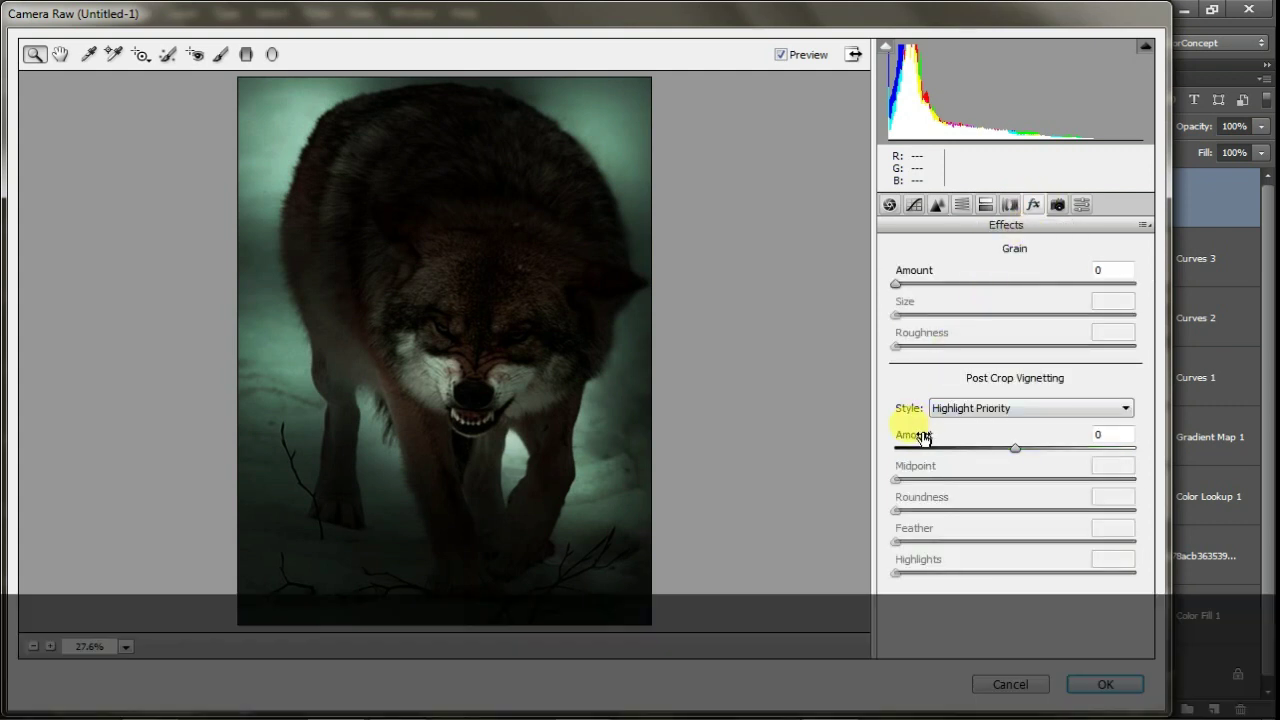
left_click_drag(920, 436, 896, 428)
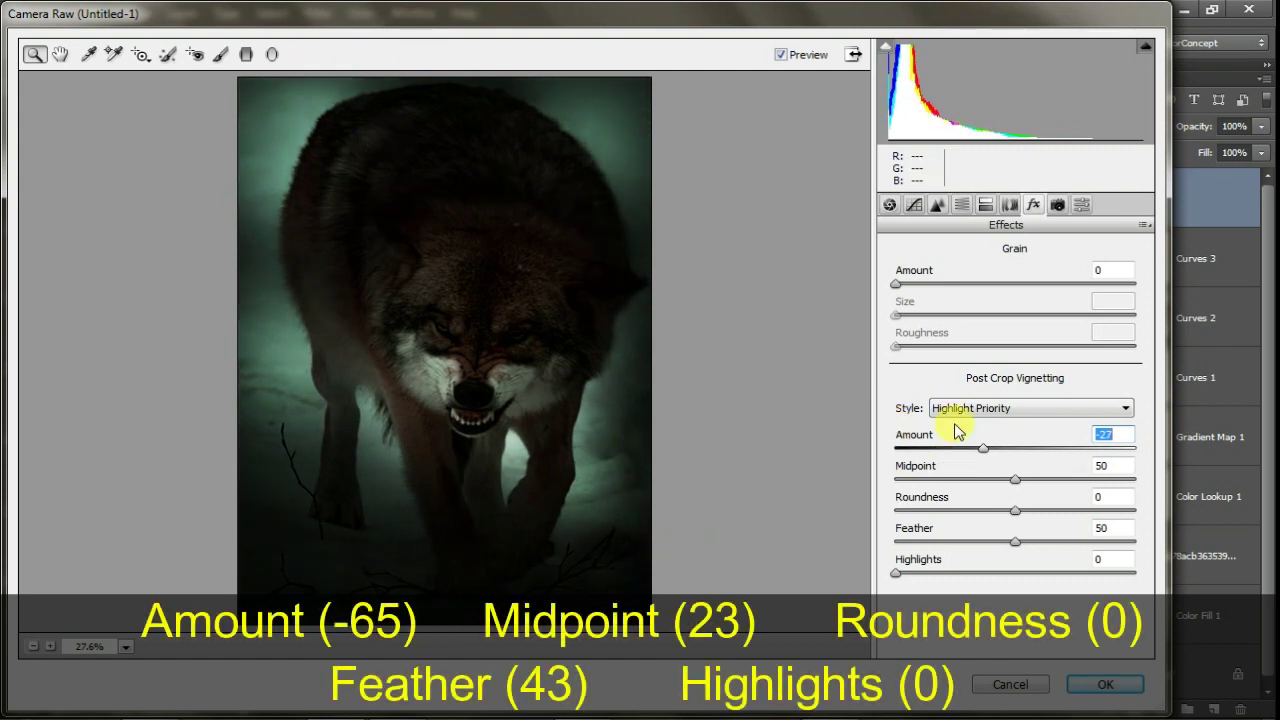
left_click_drag(922, 438, 897, 438)
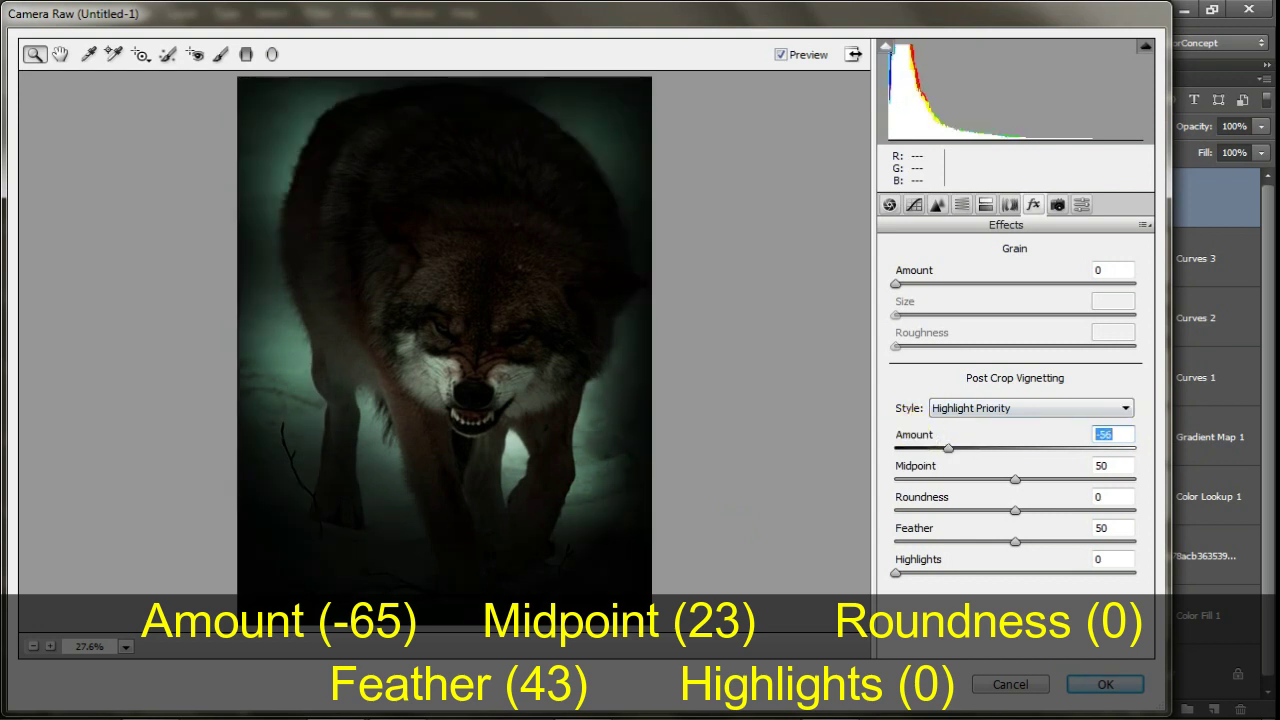
type("-66")
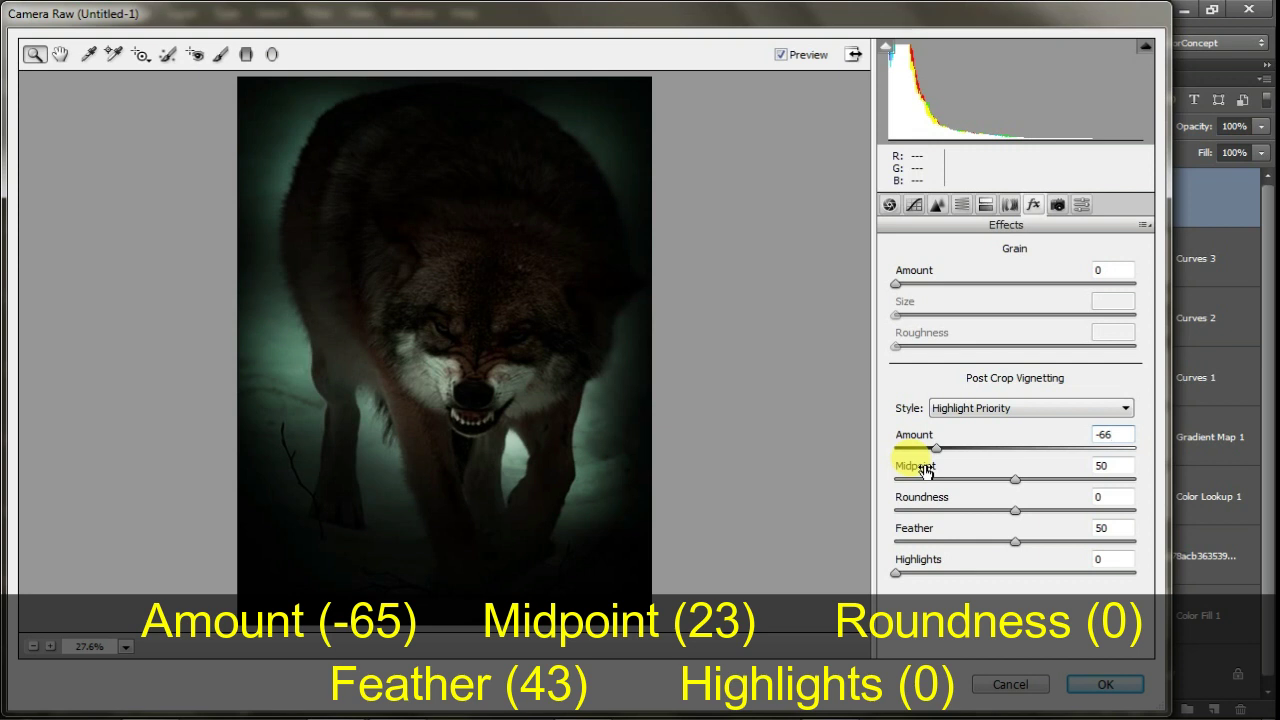
left_click_drag(925, 470, 1050, 472)
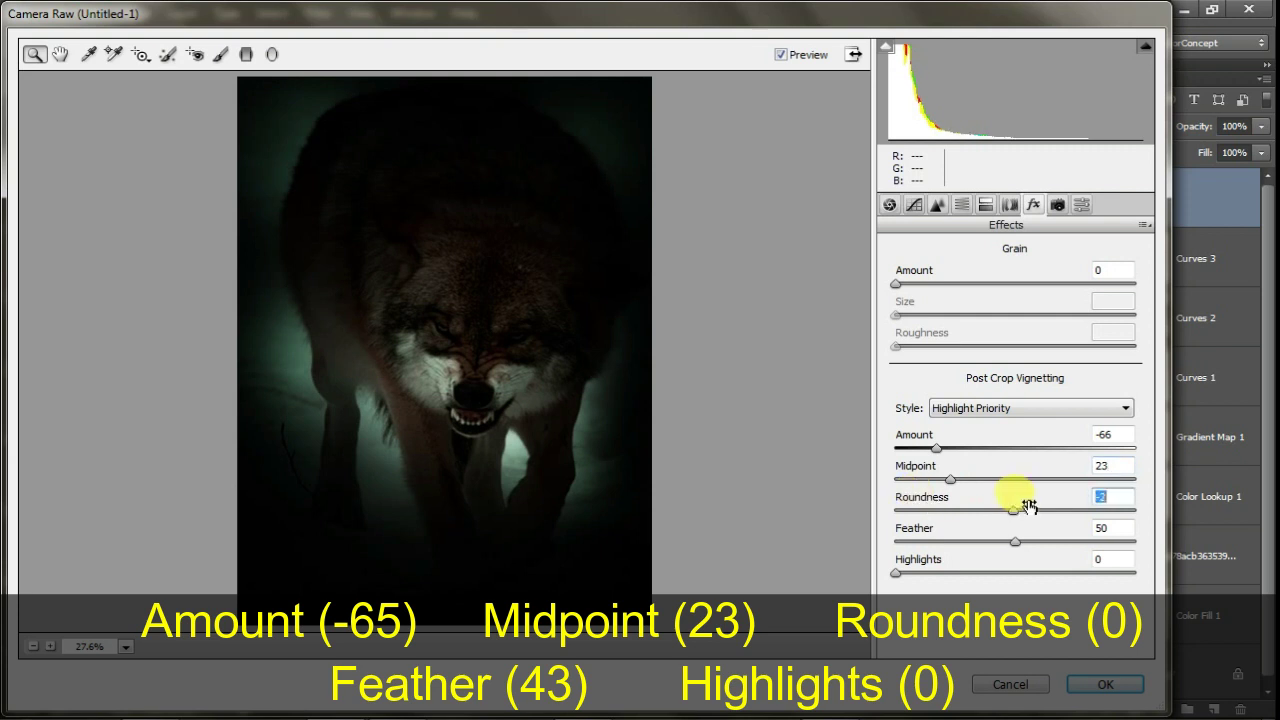
type("0")
left_click(1119, 524)
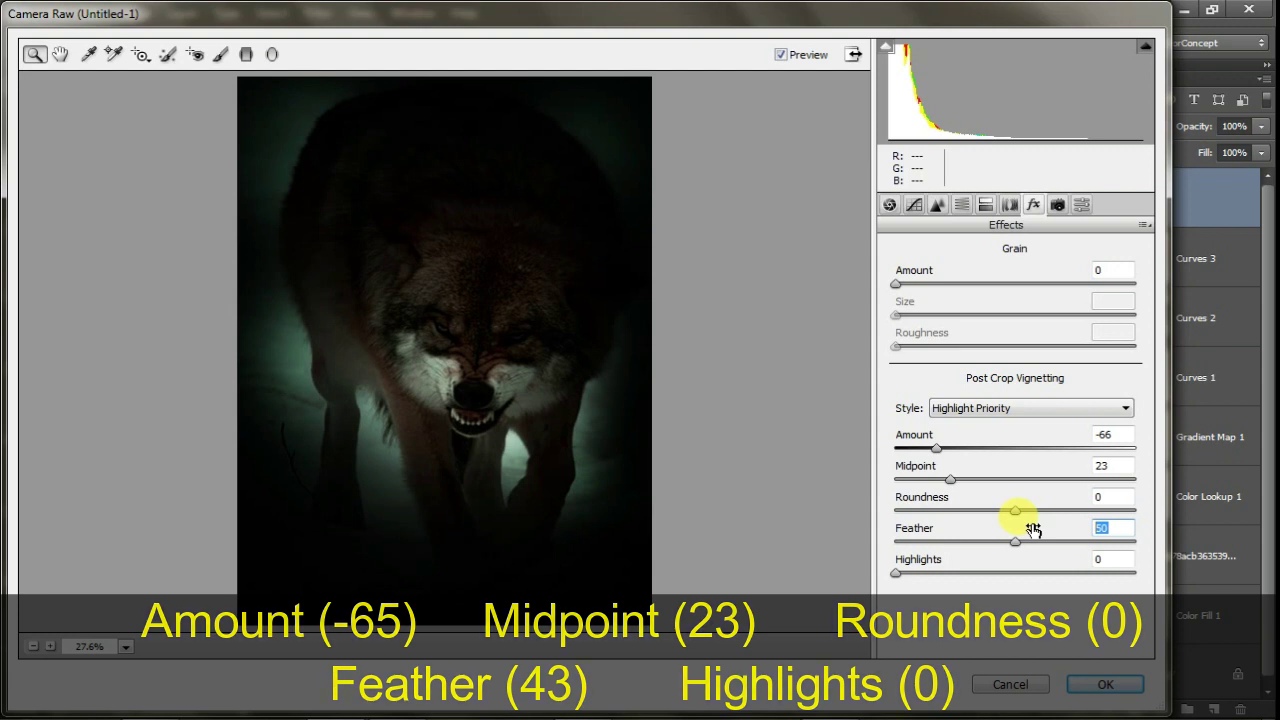
type("40")
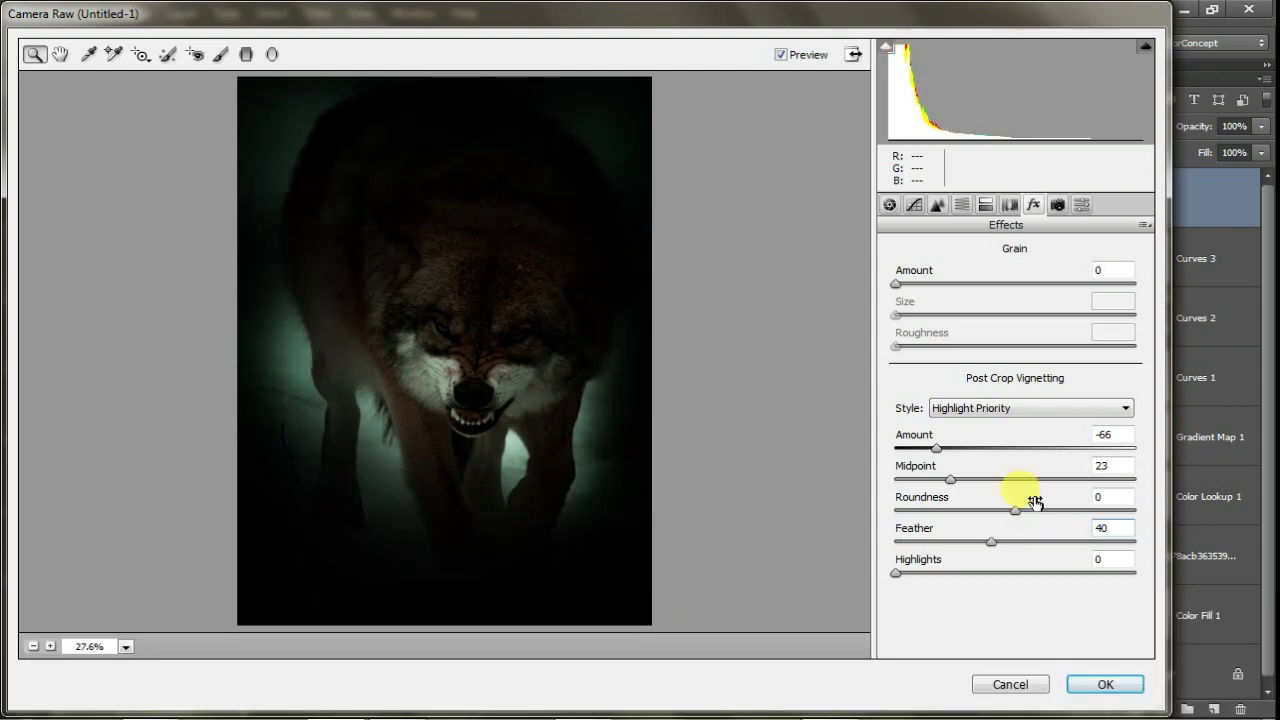
key("BackSpace")
type("3")
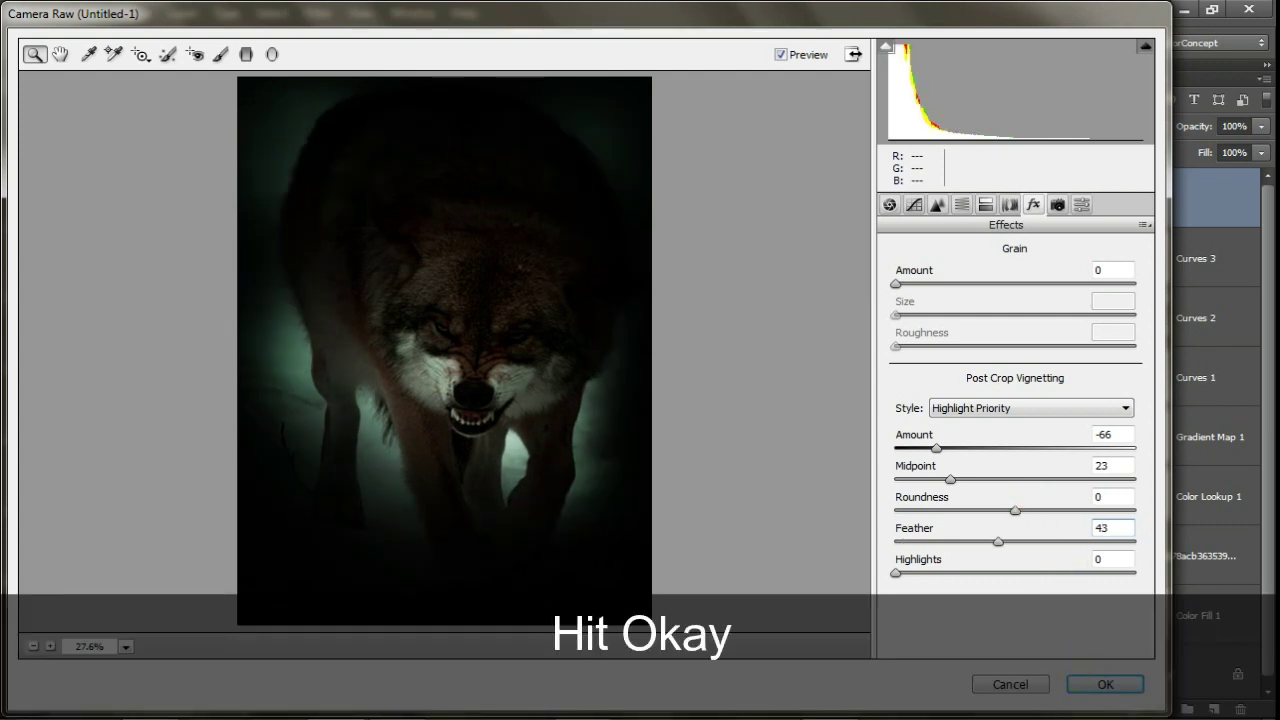
left_click(1100, 686)
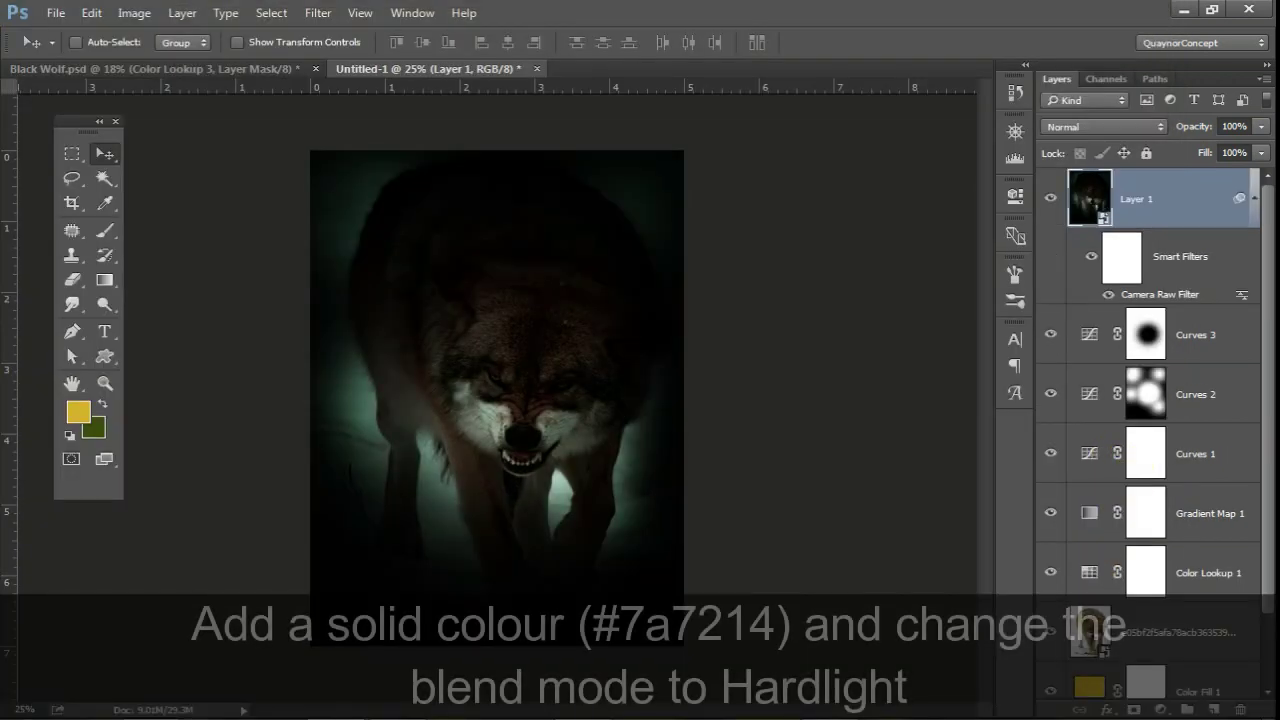
- Add a #7a7214 olive Solid Color fill layer set to Hard Light blend mode
left_click(1161, 709)
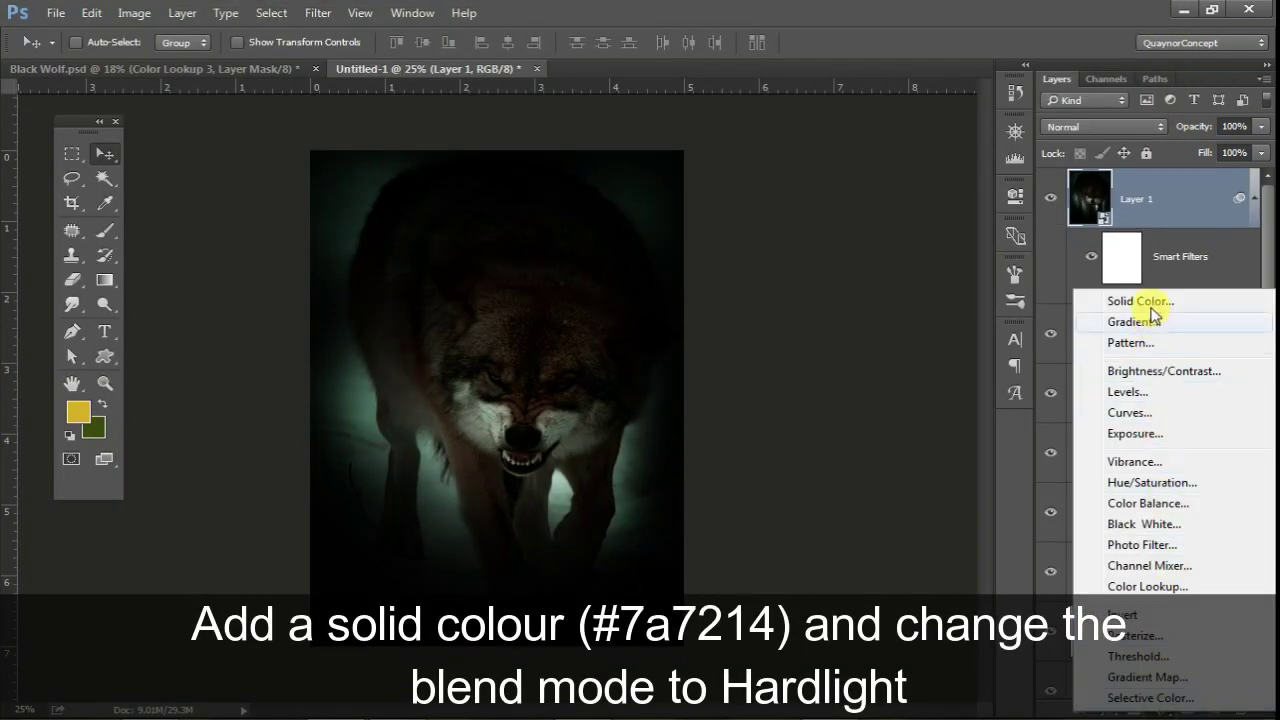
left_click(1150, 307)
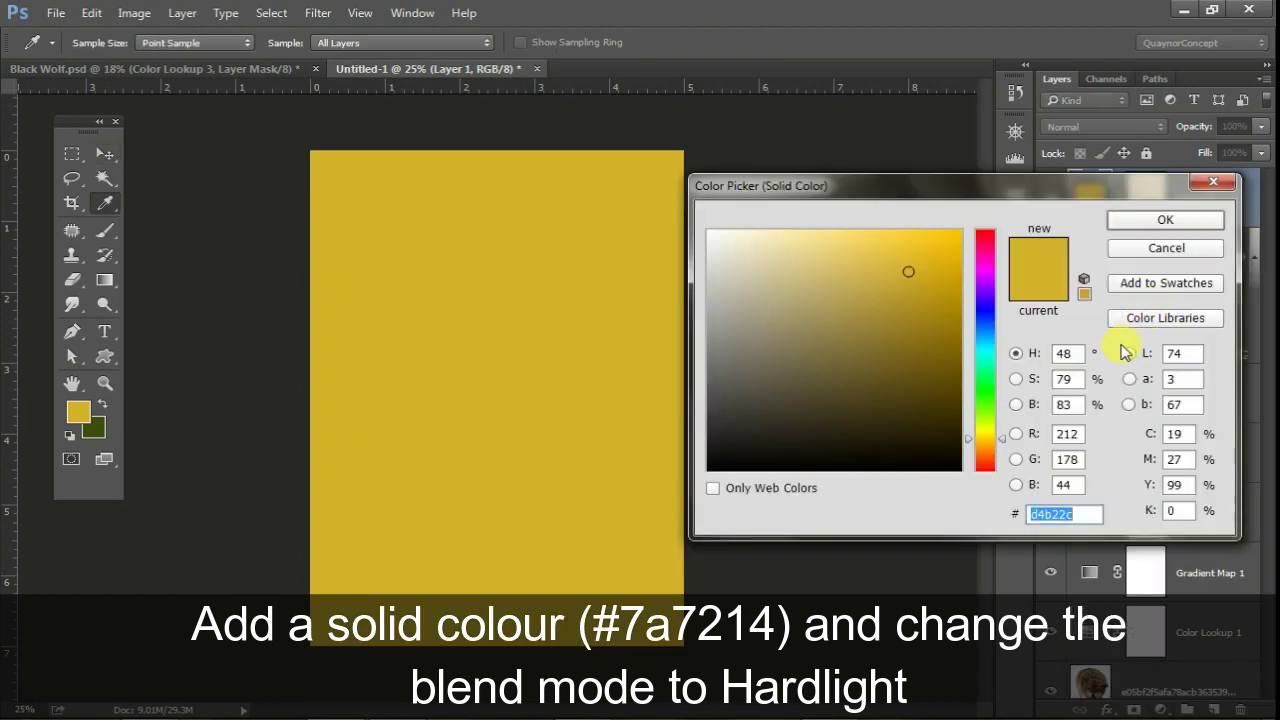
type("7")
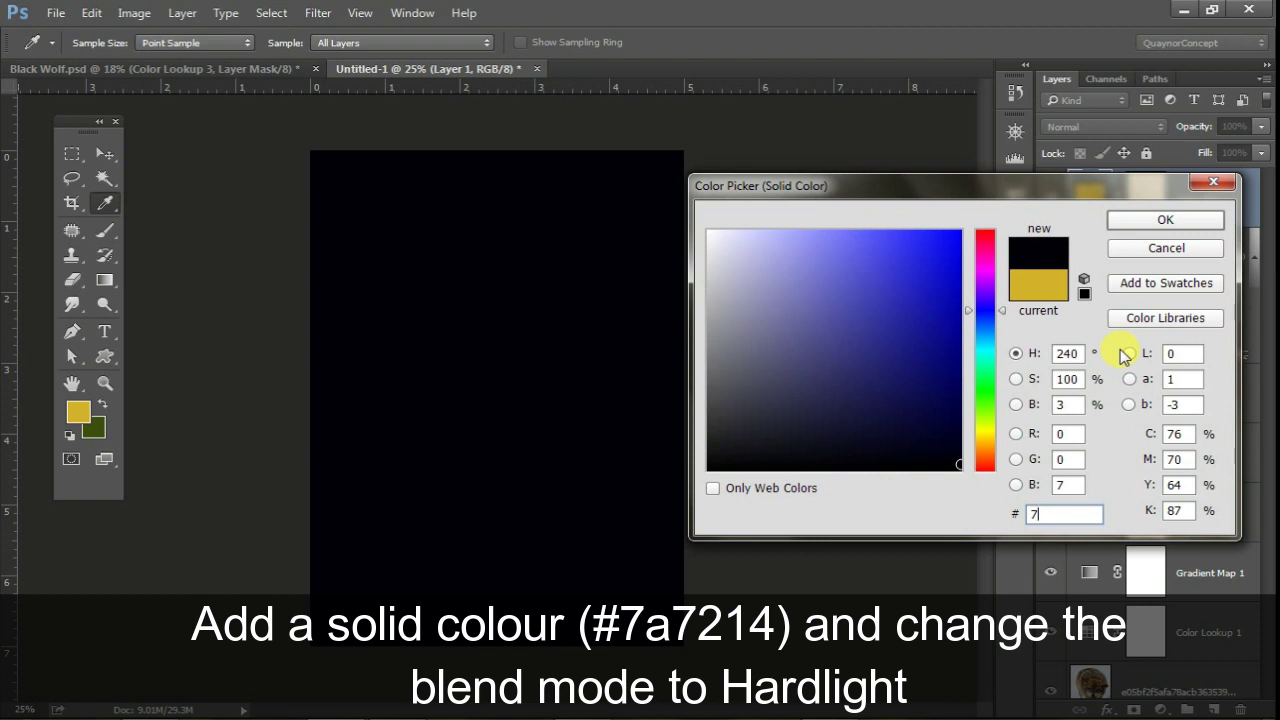
type("a7")
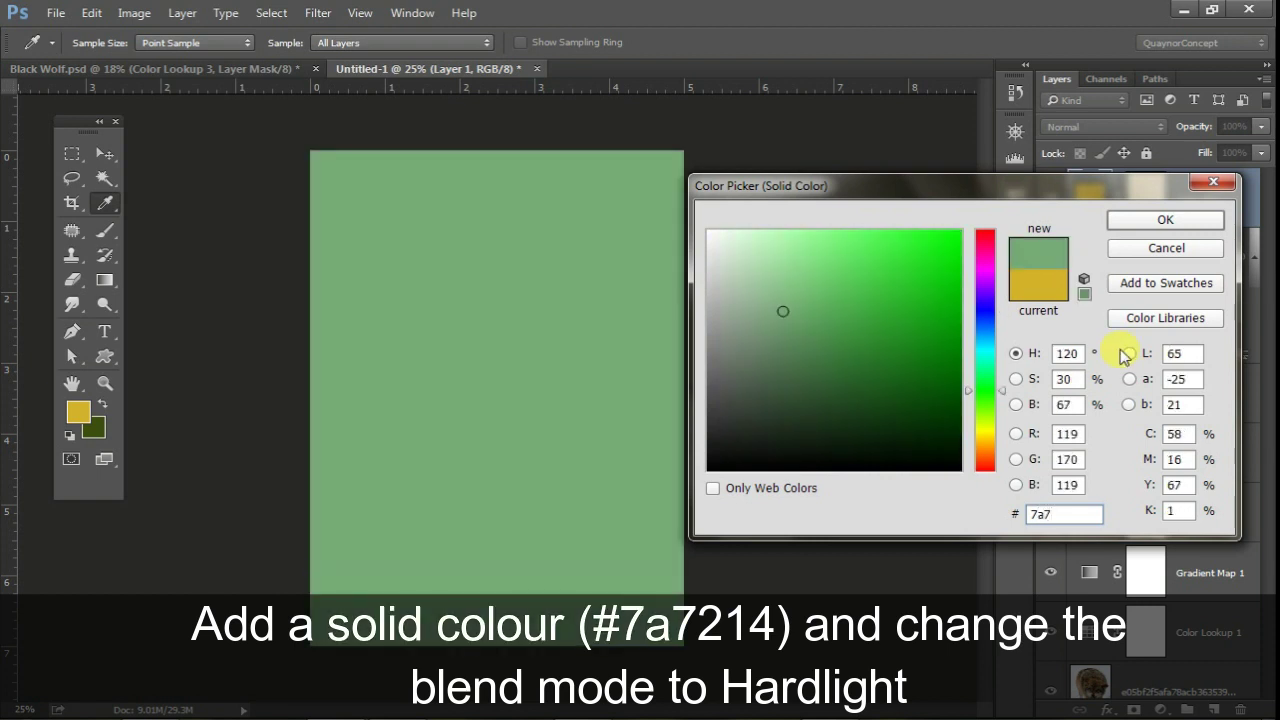
type("2")
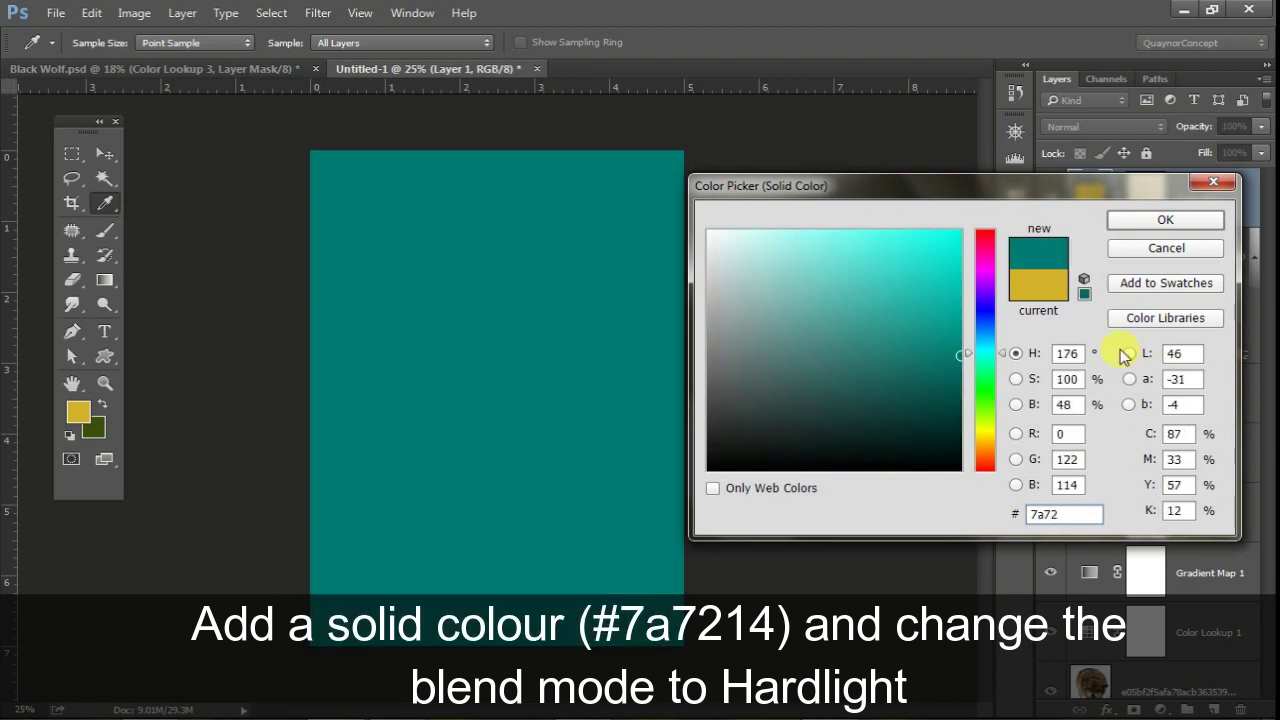
type("14")
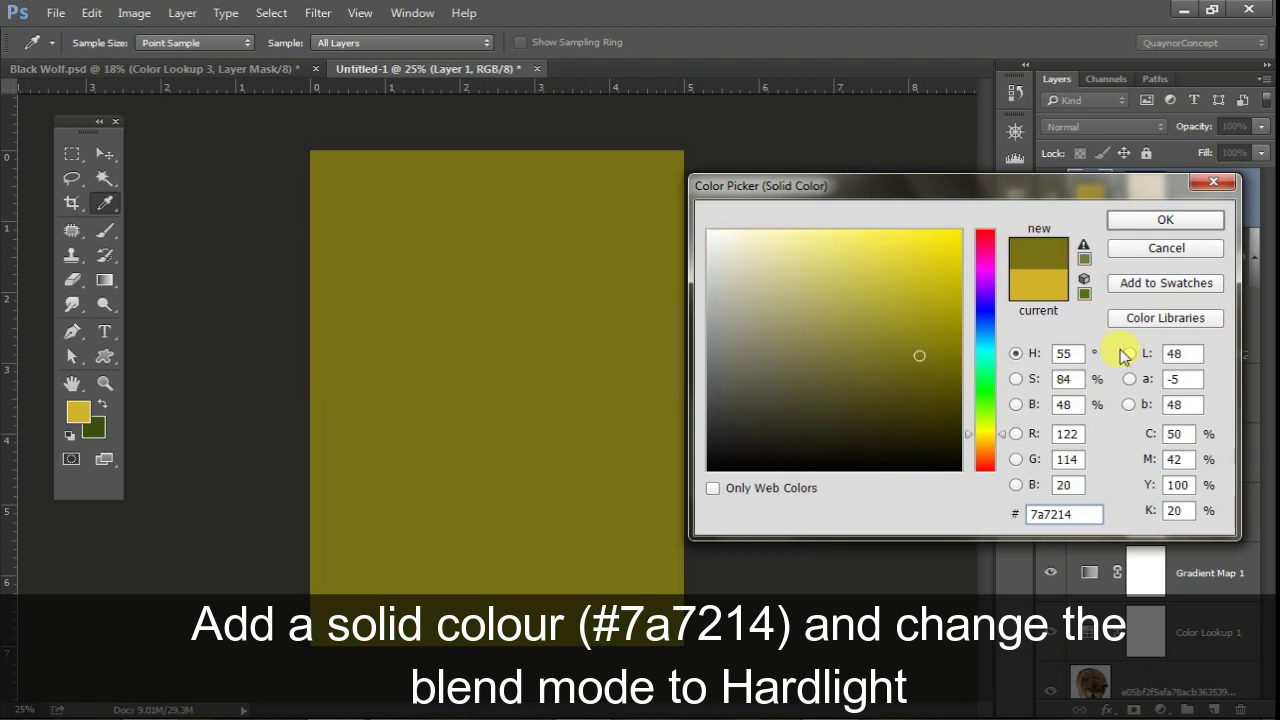
left_click(1166, 221)
key("v")
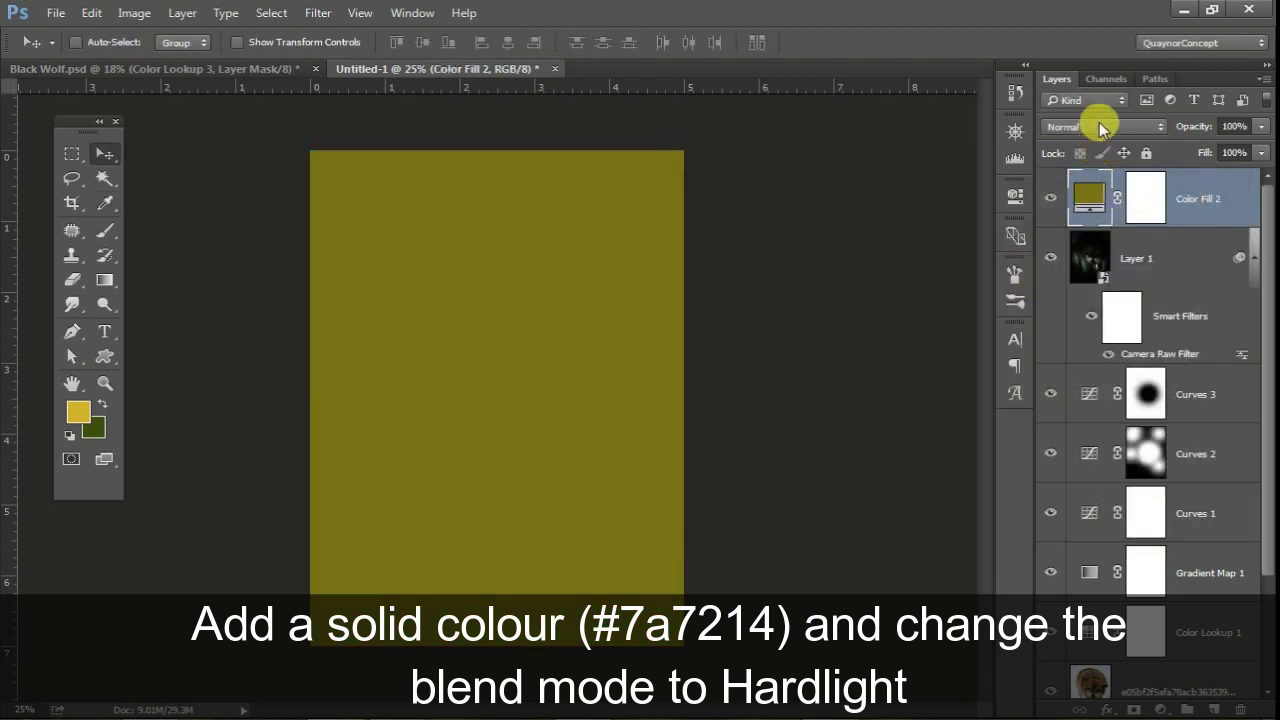
left_click(1100, 126)
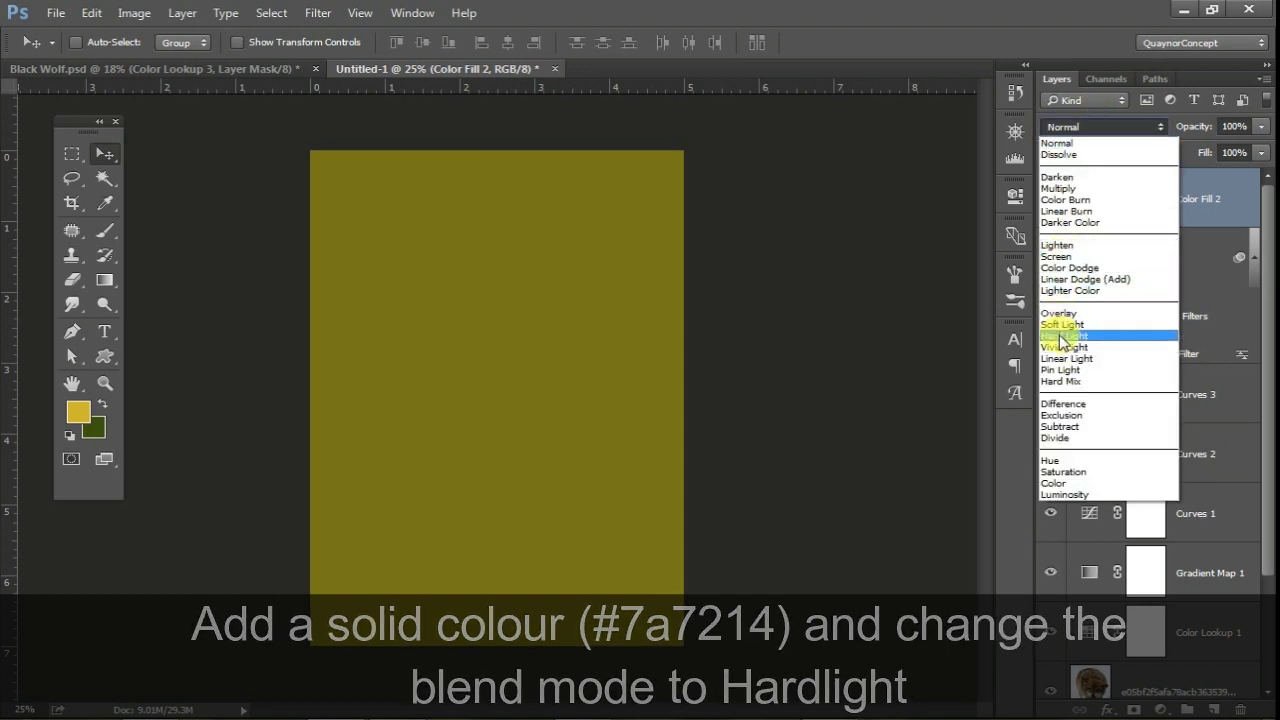
left_click(1062, 337)
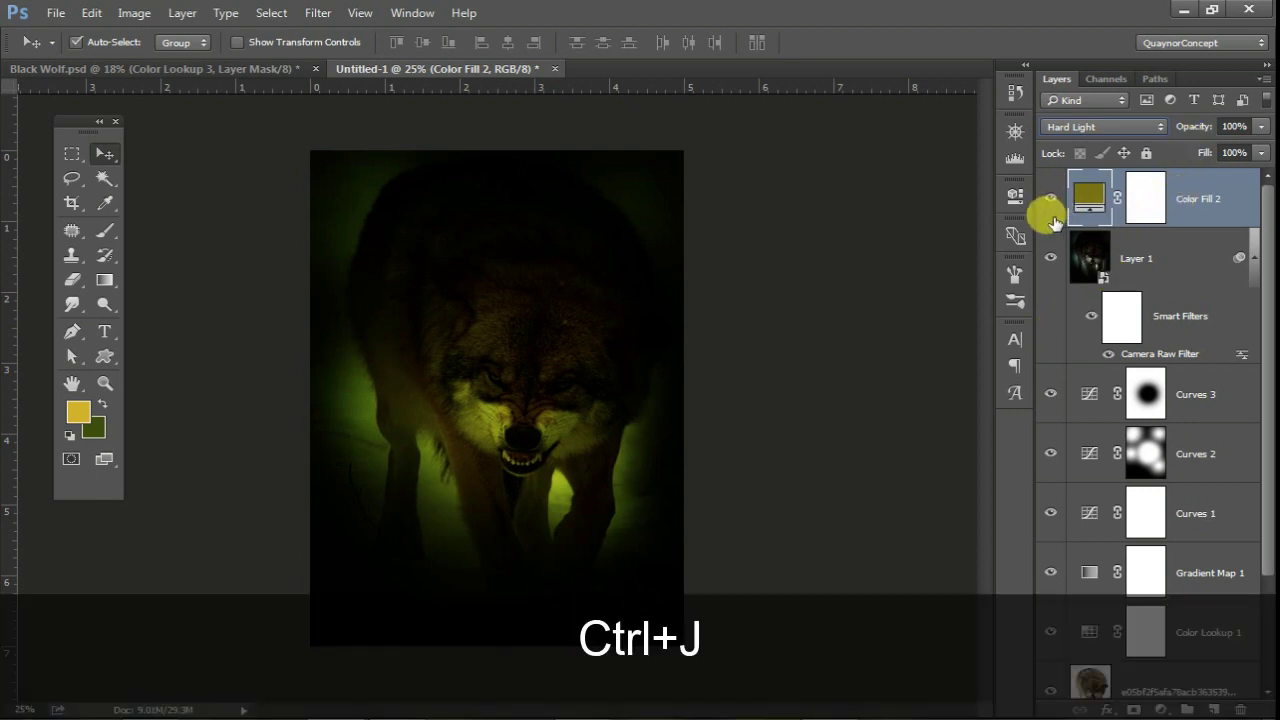
- Duplicate Color Fill 2 and recolour the copy to dark green #3c4e0d, keeping Hard Light
key("ctrl+j")
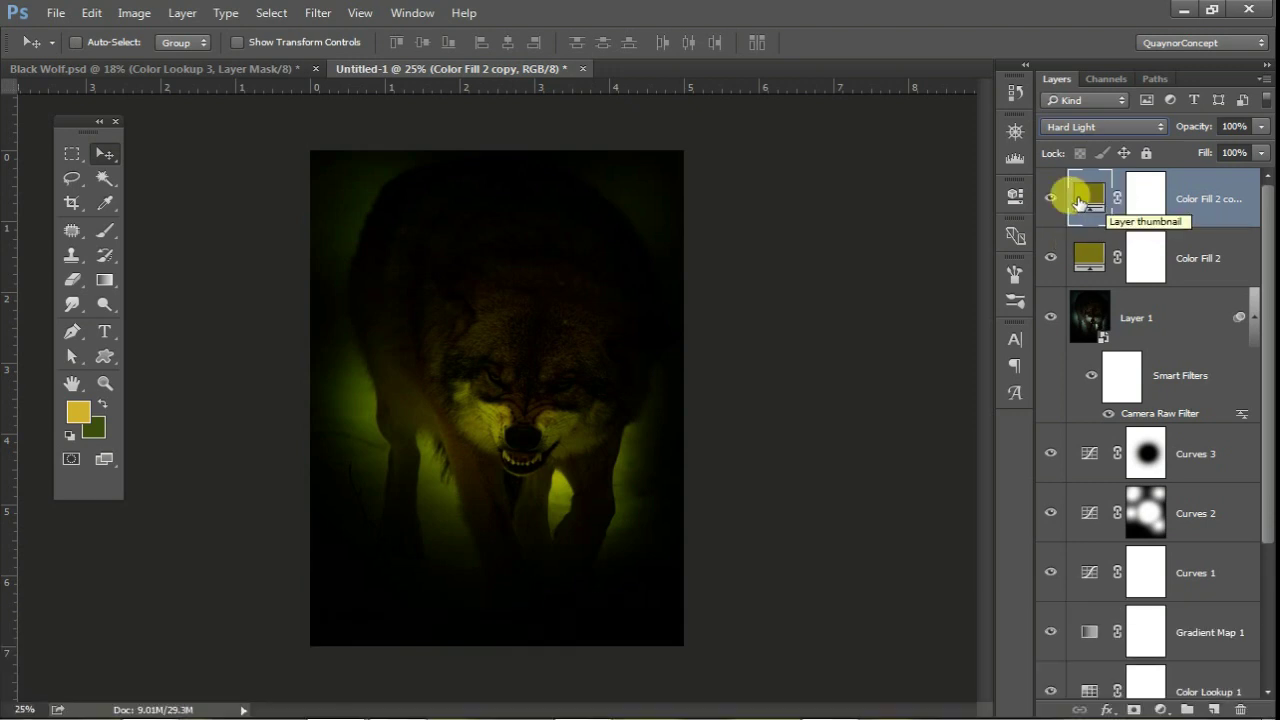
left_click(1112, 128)
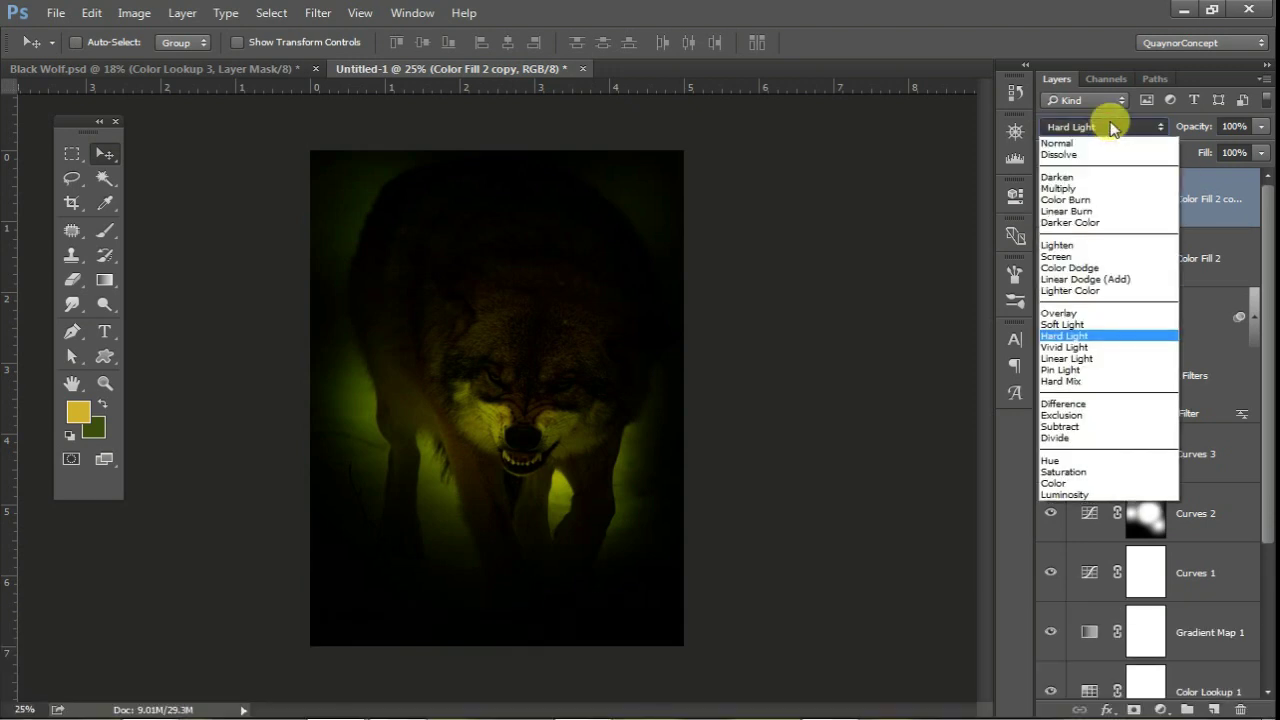
left_click(1112, 128)
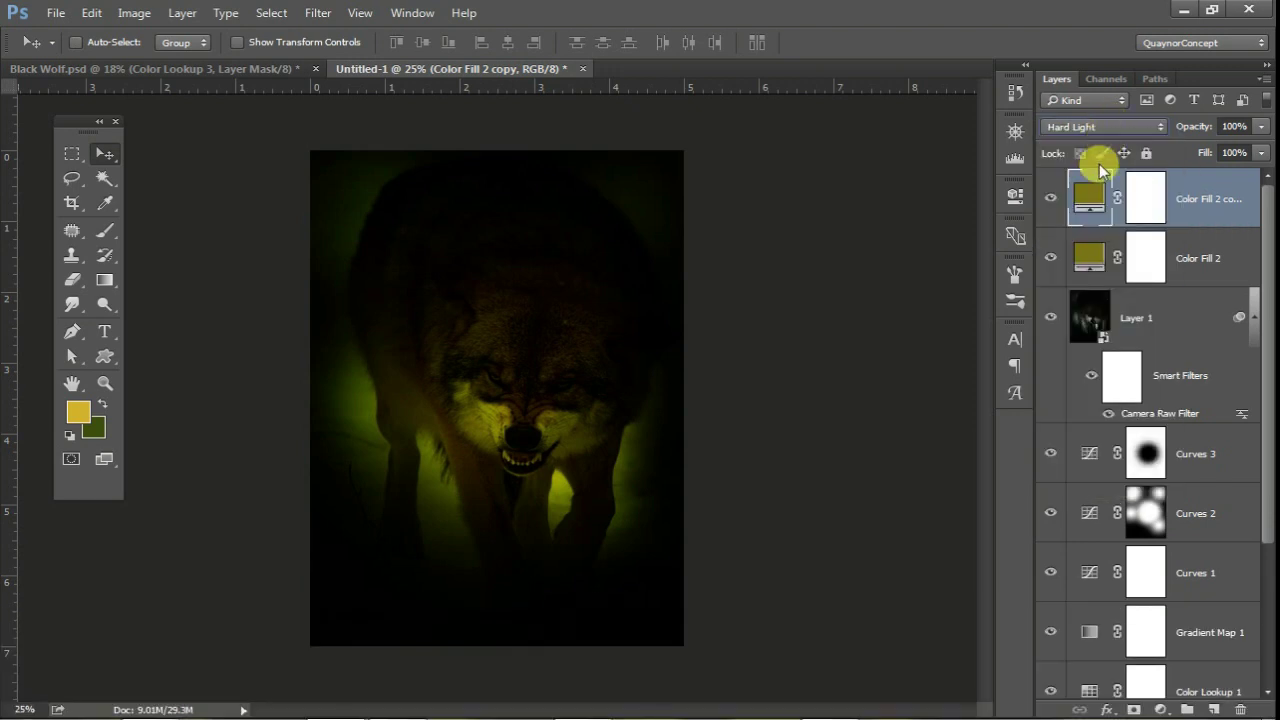
double_click(1090, 200)
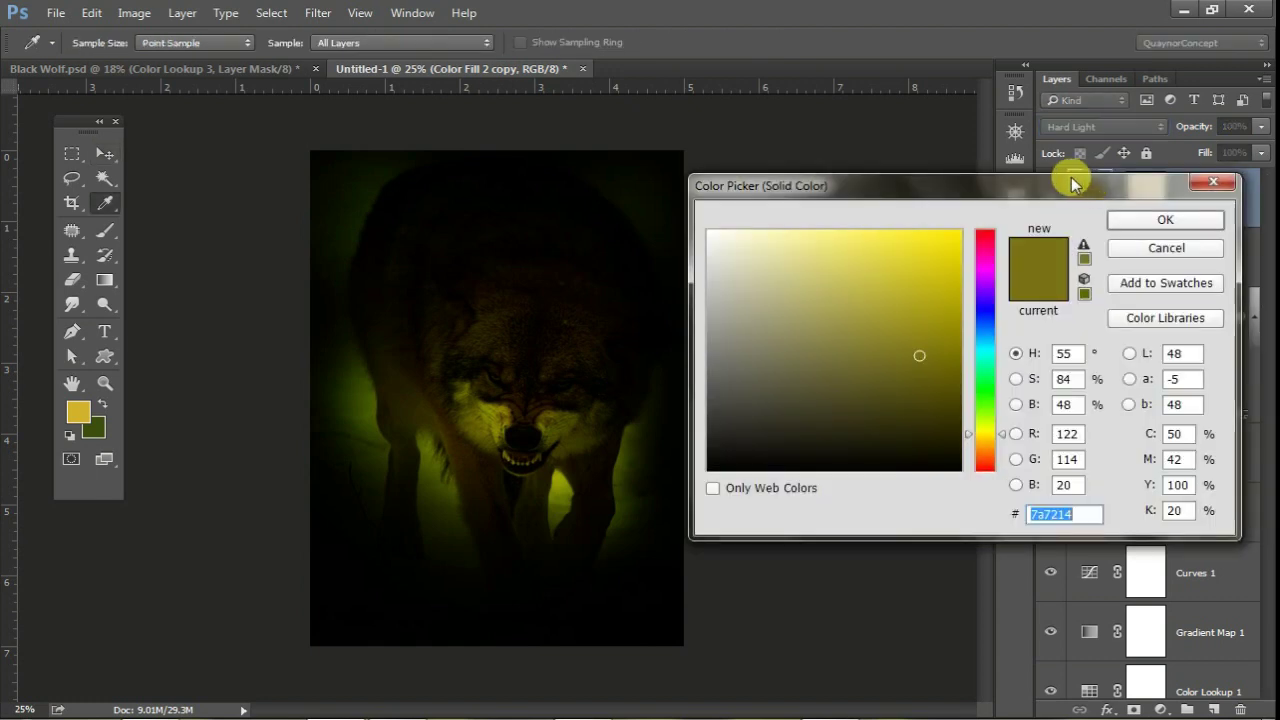
type("3")
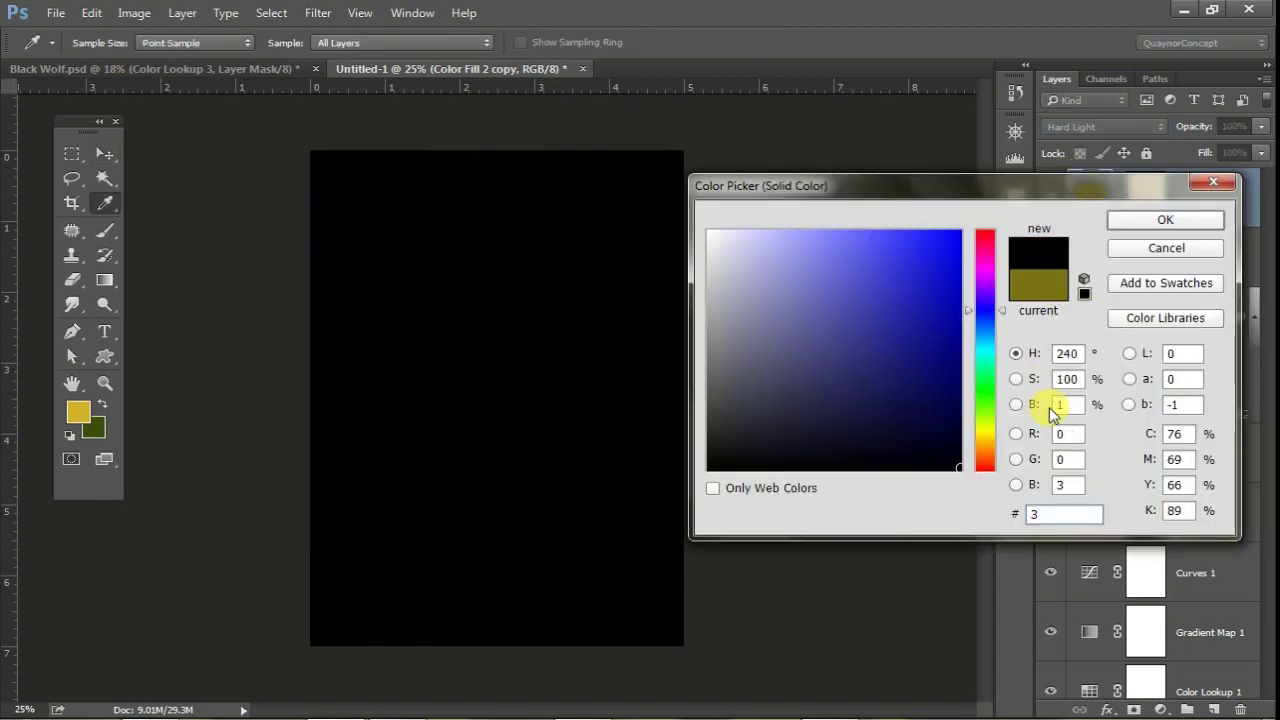
type("c")
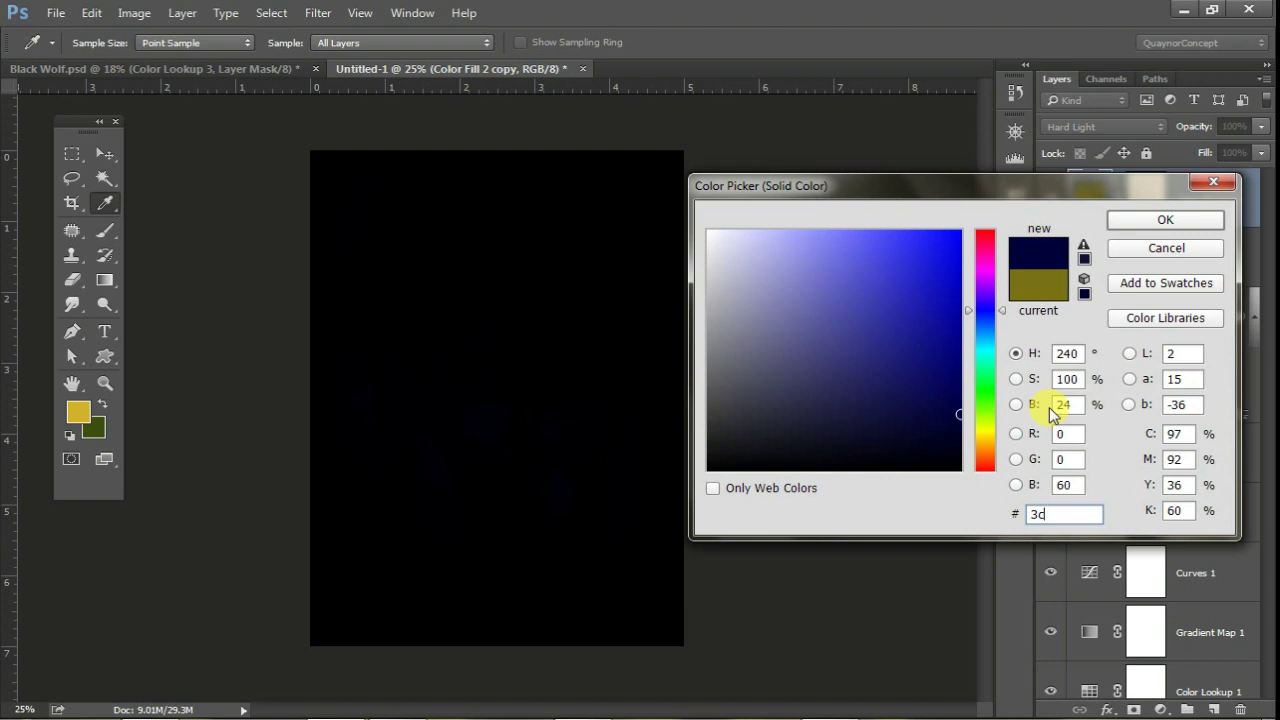
type("4e")
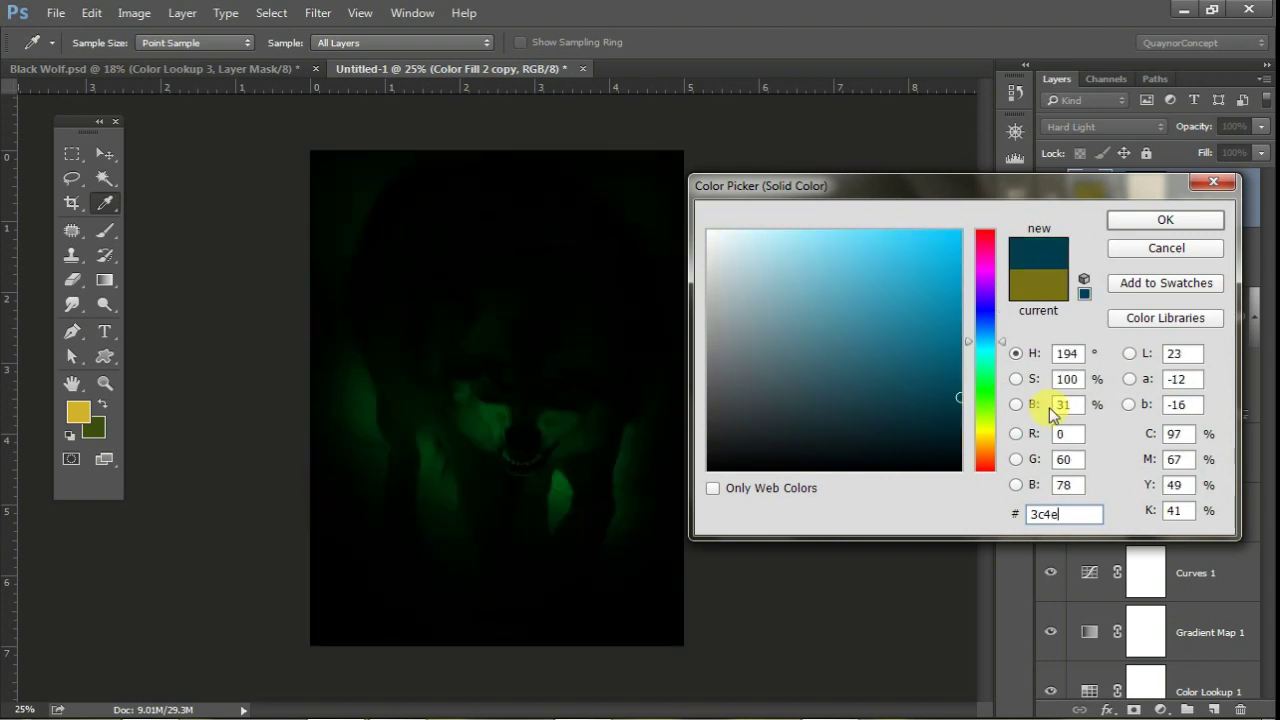
type("0")
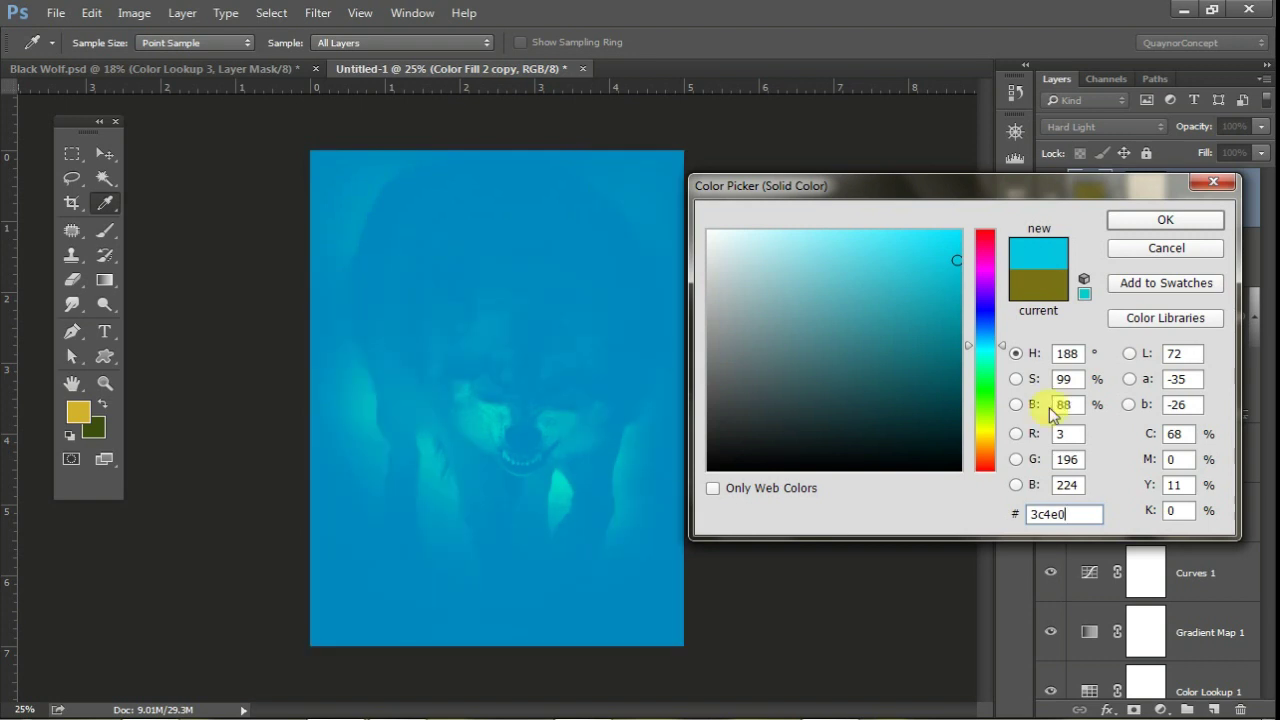
type("d")
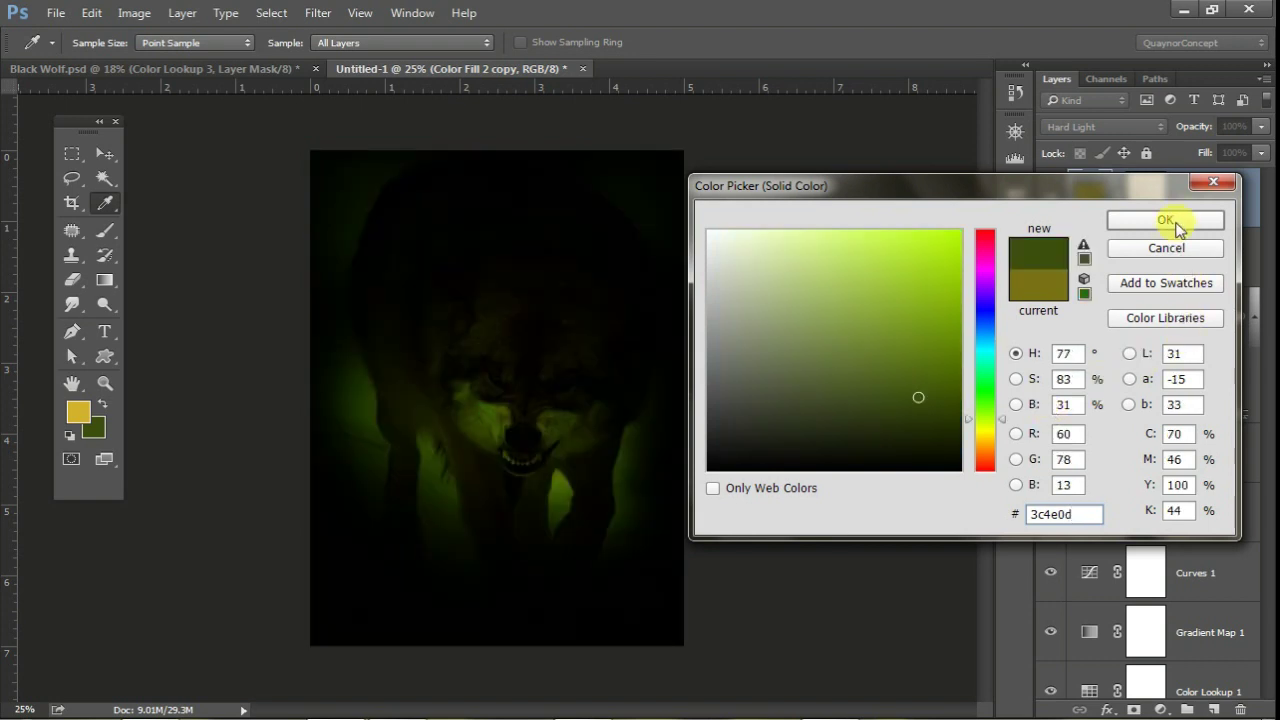
left_click(1166, 220)
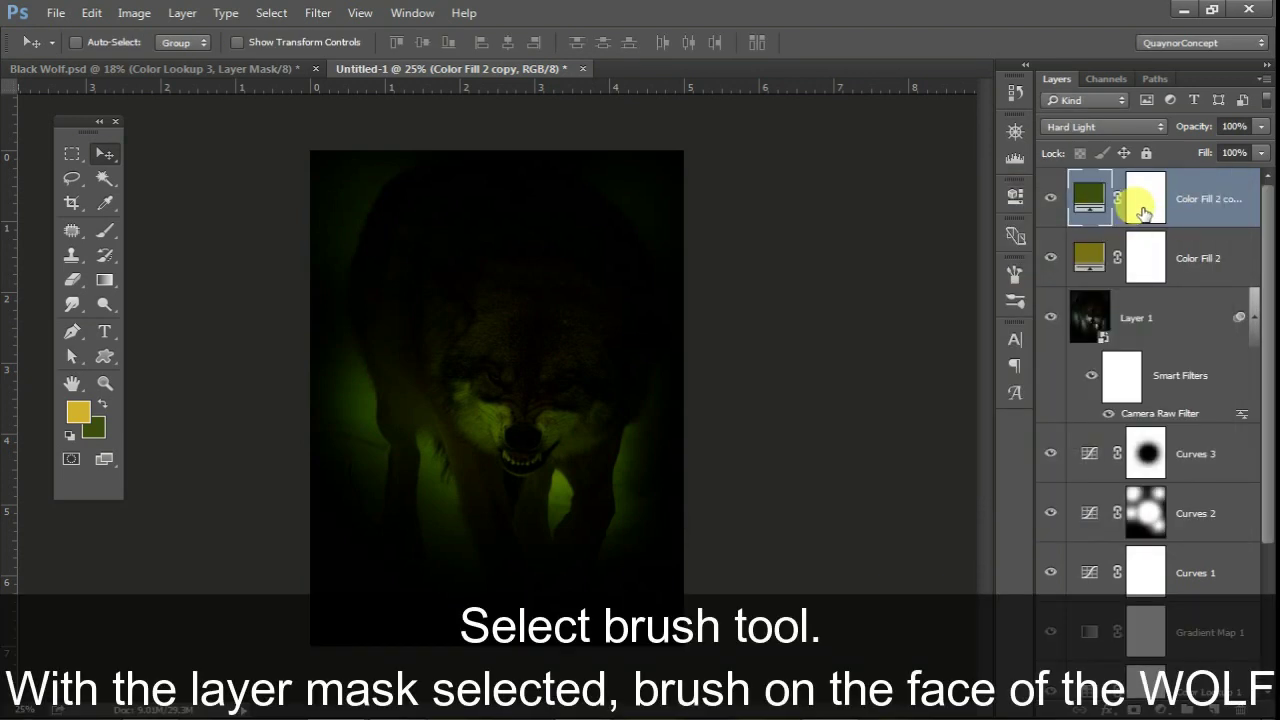
- Paint black over the wolf's face on both colour-fill layer masks to remove the green tint there
left_click(1143, 213)
key("d")
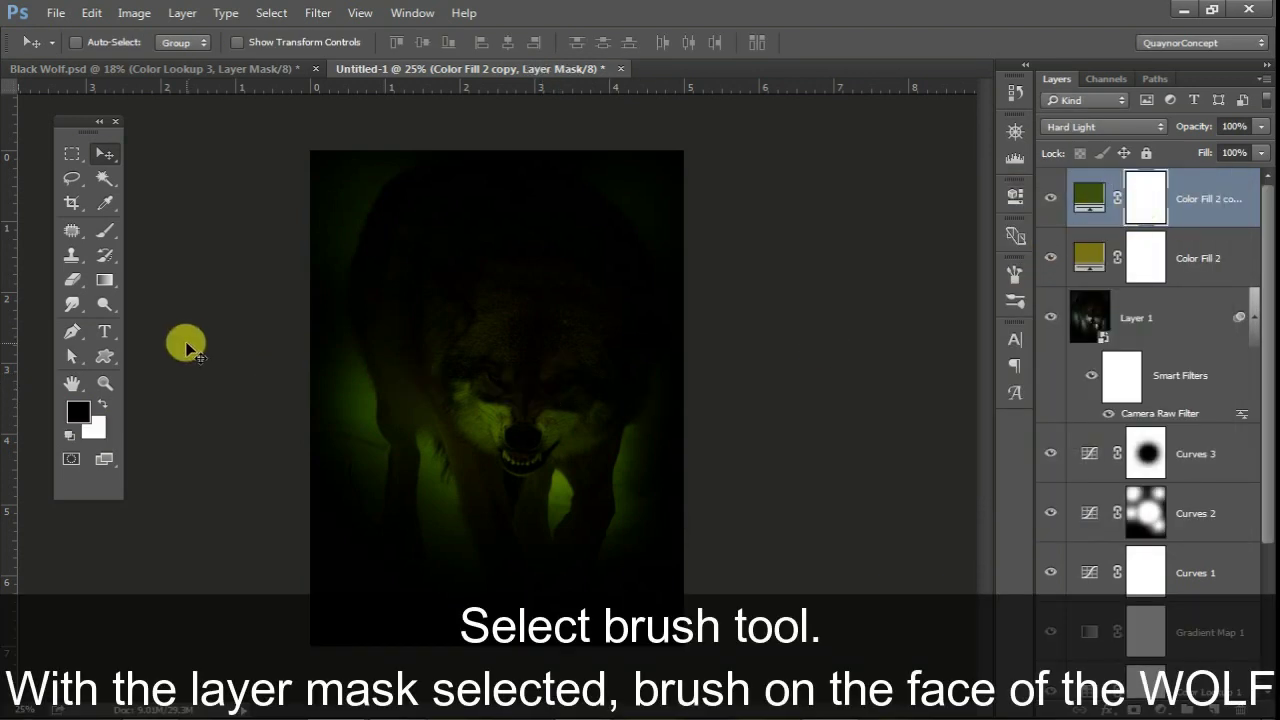
key("b")
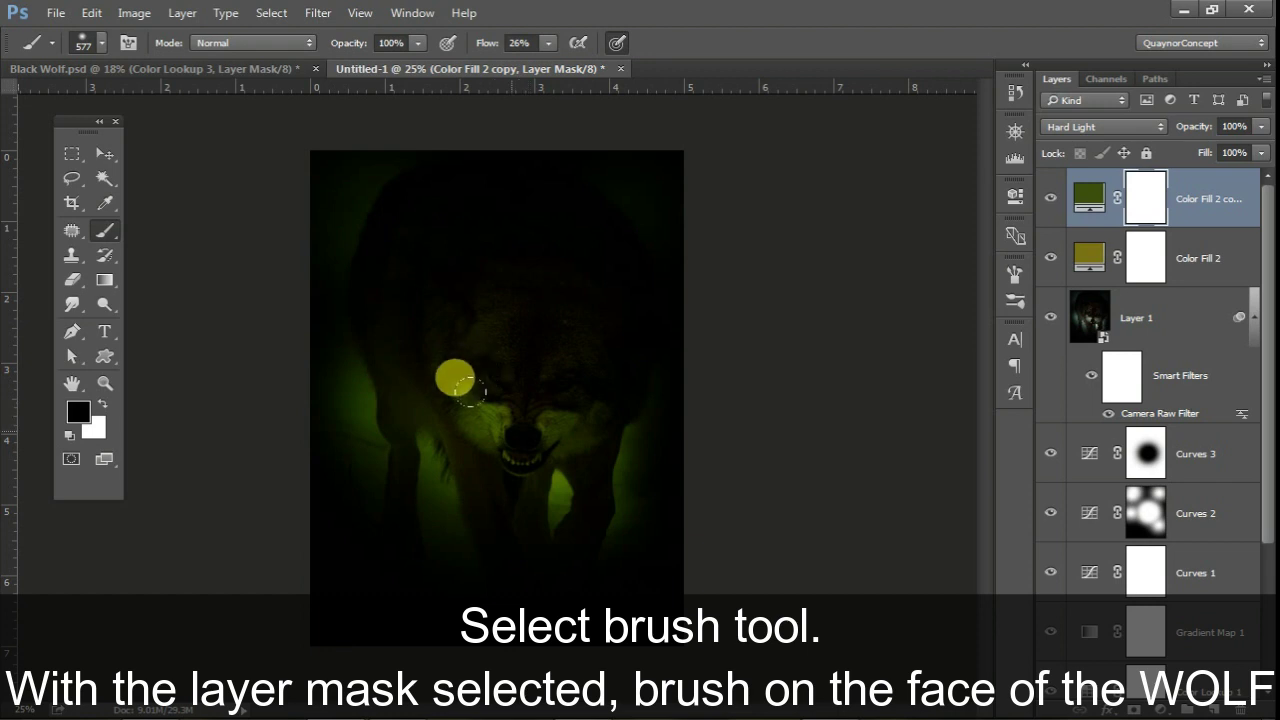
mouse_move(470, 392)
left_mouse_down()
mouse_move(566, 438)
mouse_move(418, 350)
mouse_move(560, 323)
mouse_move(577, 183)
mouse_move(350, 420)
mouse_move(531, 463)
mouse_move(560, 417)
mouse_move(535, 515)
left_mouse_up()
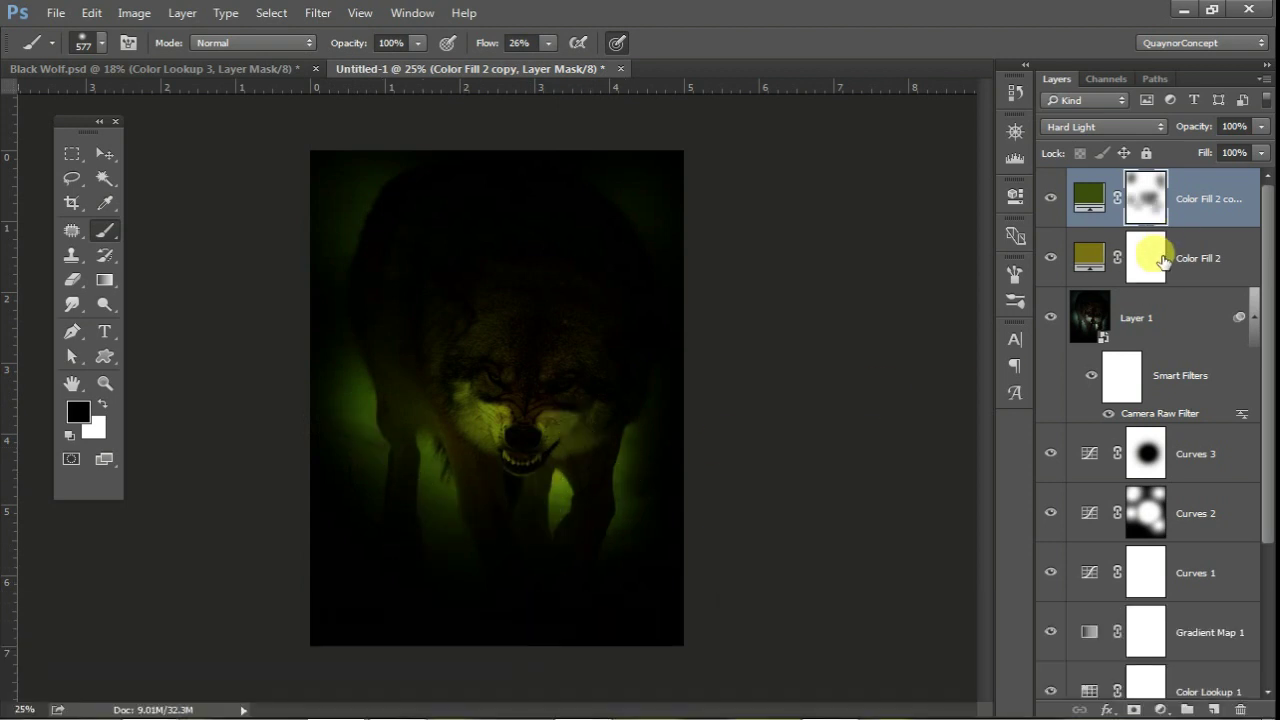
left_click(1146, 266)
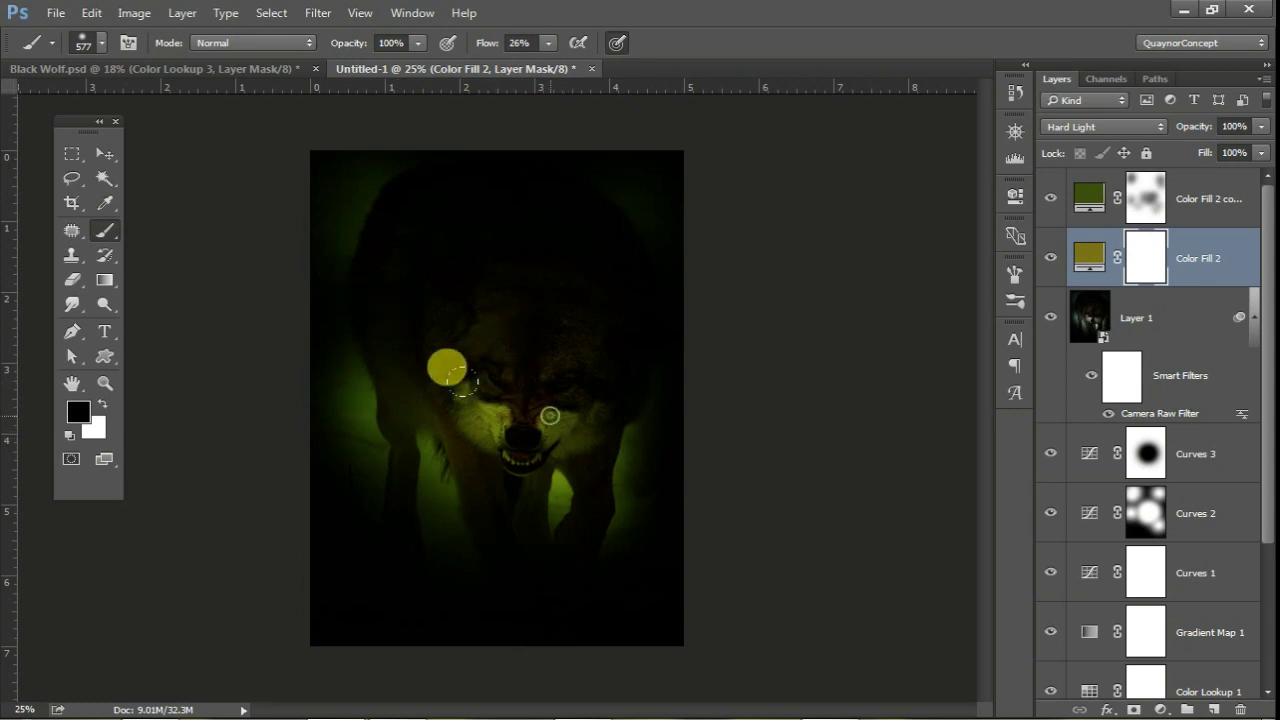
left_click(1135, 200)
key("x")
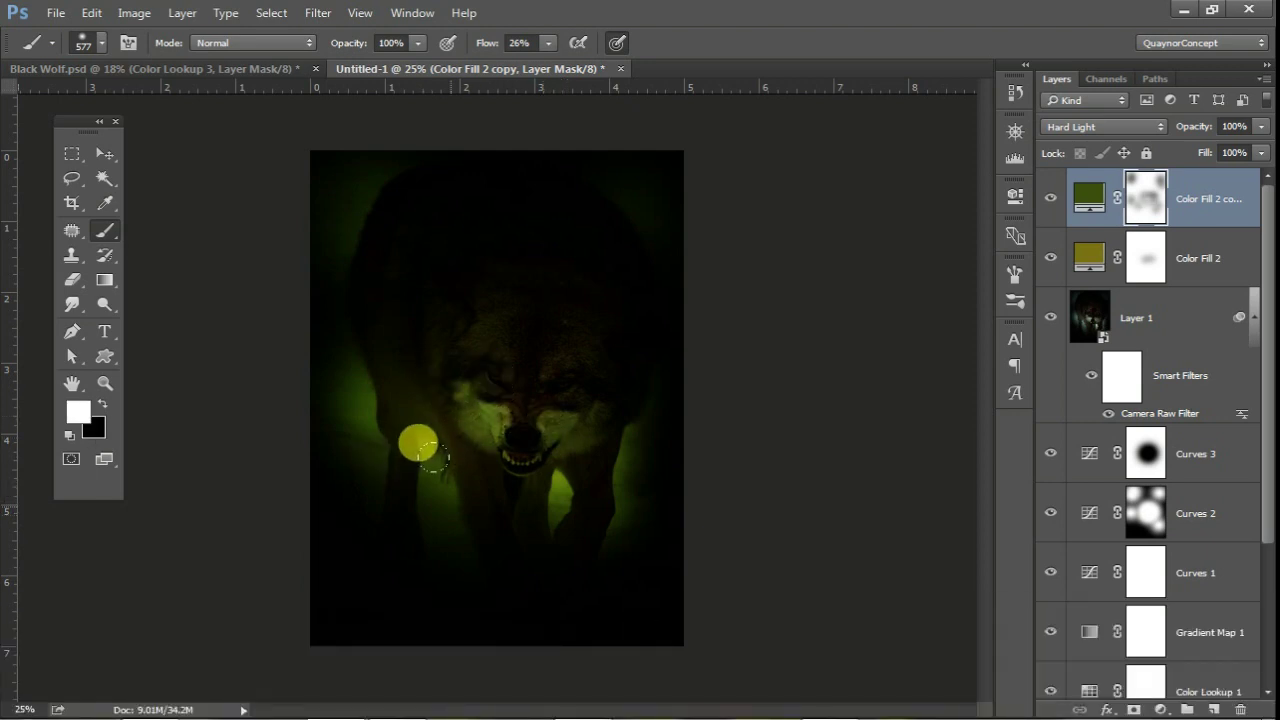
key("v")
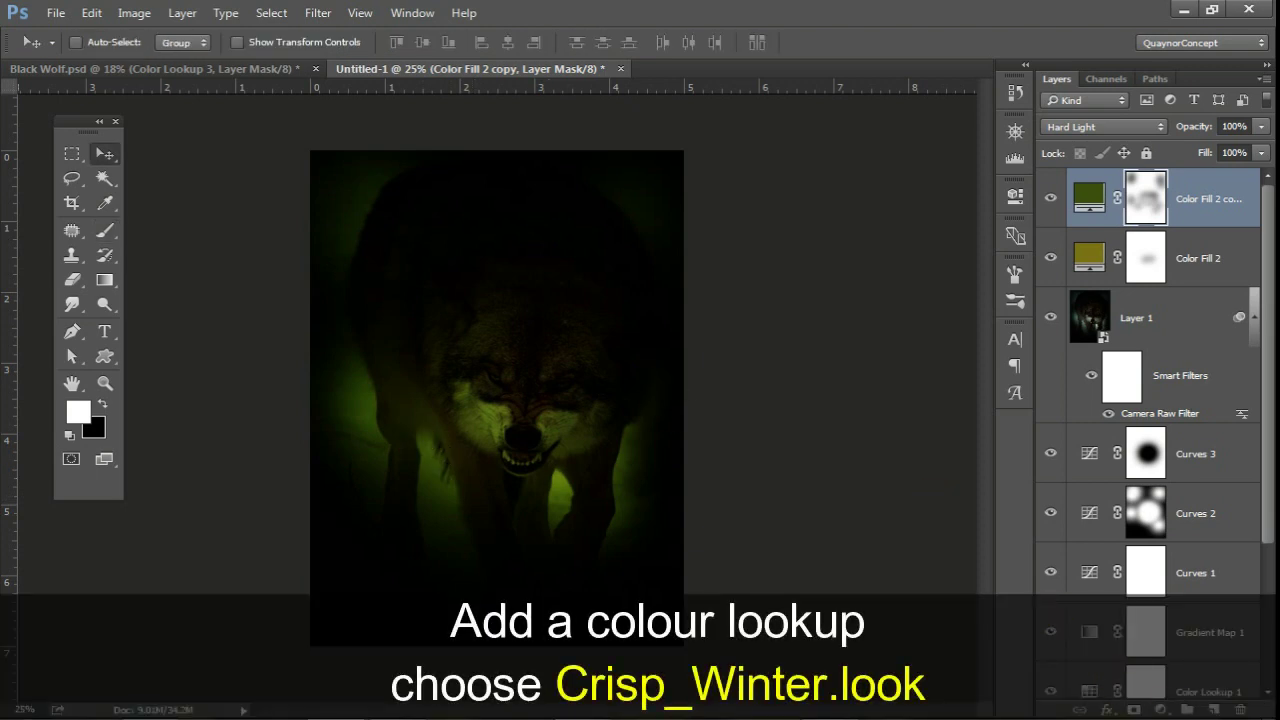
- Add a Color Lookup adjustment layer using the Crisp_Winter.look 3DLUT file
left_click(1160, 709)
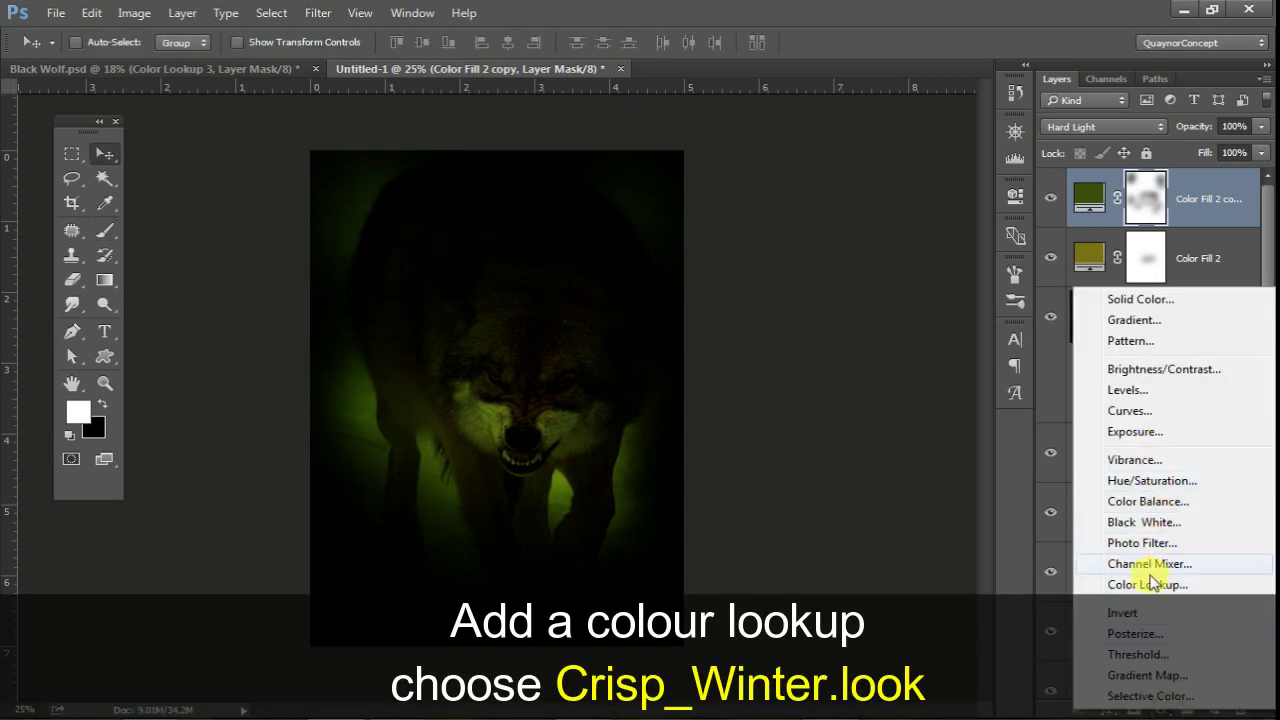
left_click(1150, 585)
left_click(912, 243)
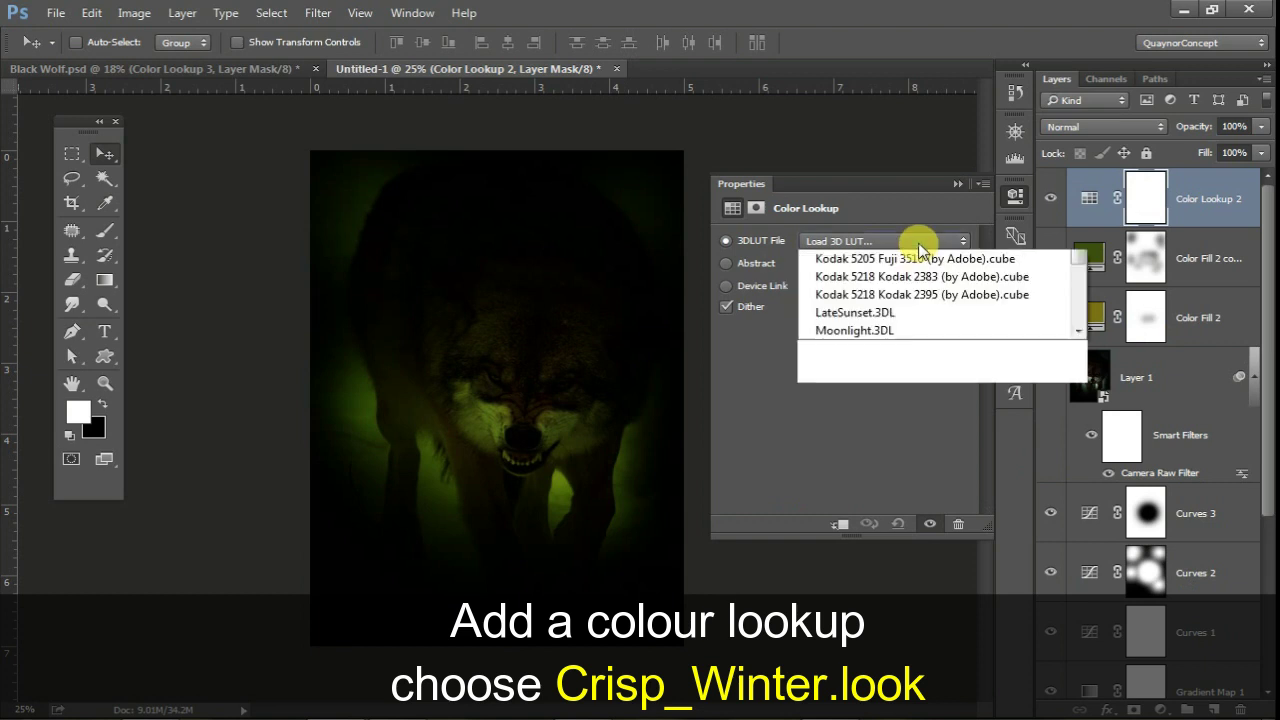
left_click(881, 403)
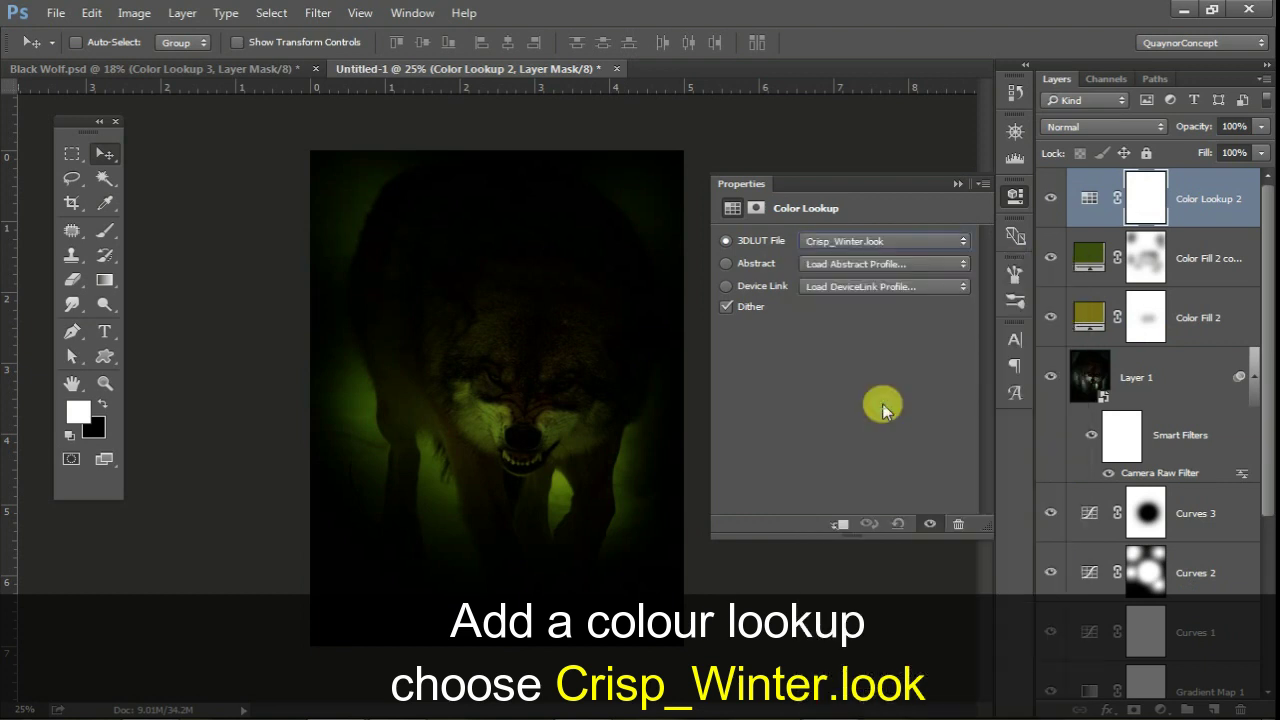
left_click(1089, 258)
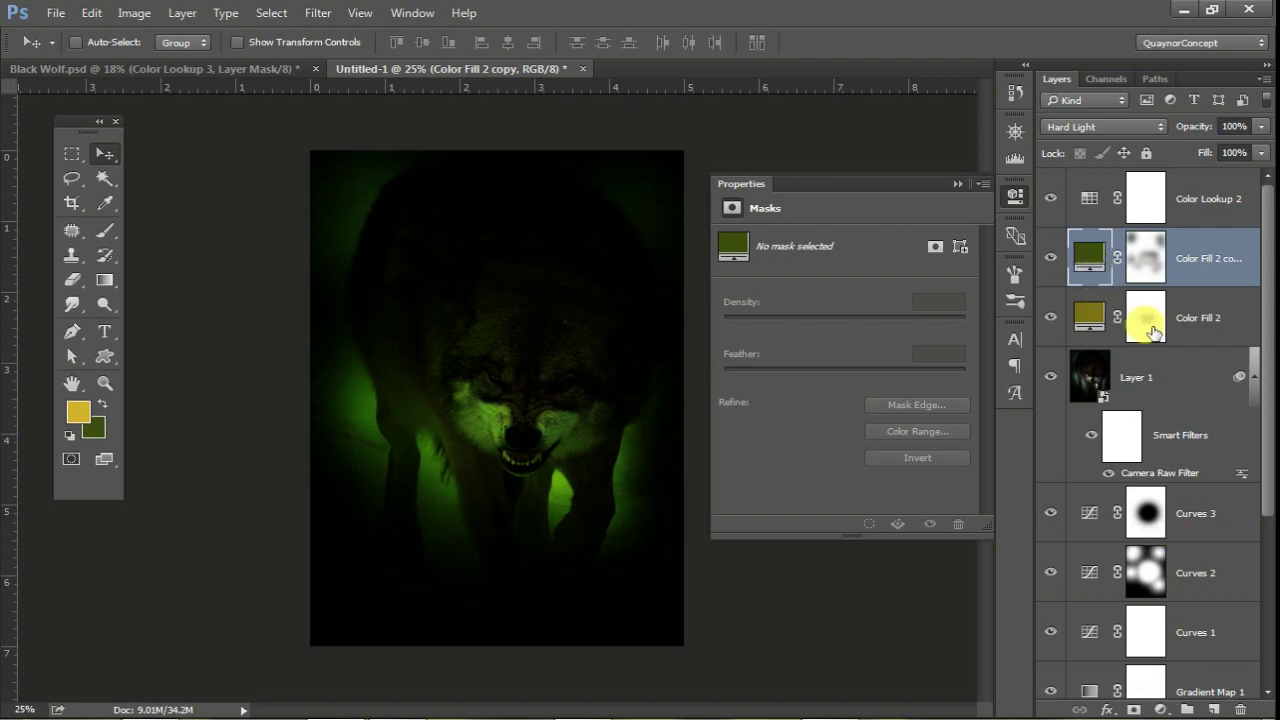
- Add a Curves 4 layer with the white point at 199, placed above Color Lookup 2
left_click(1160, 709)
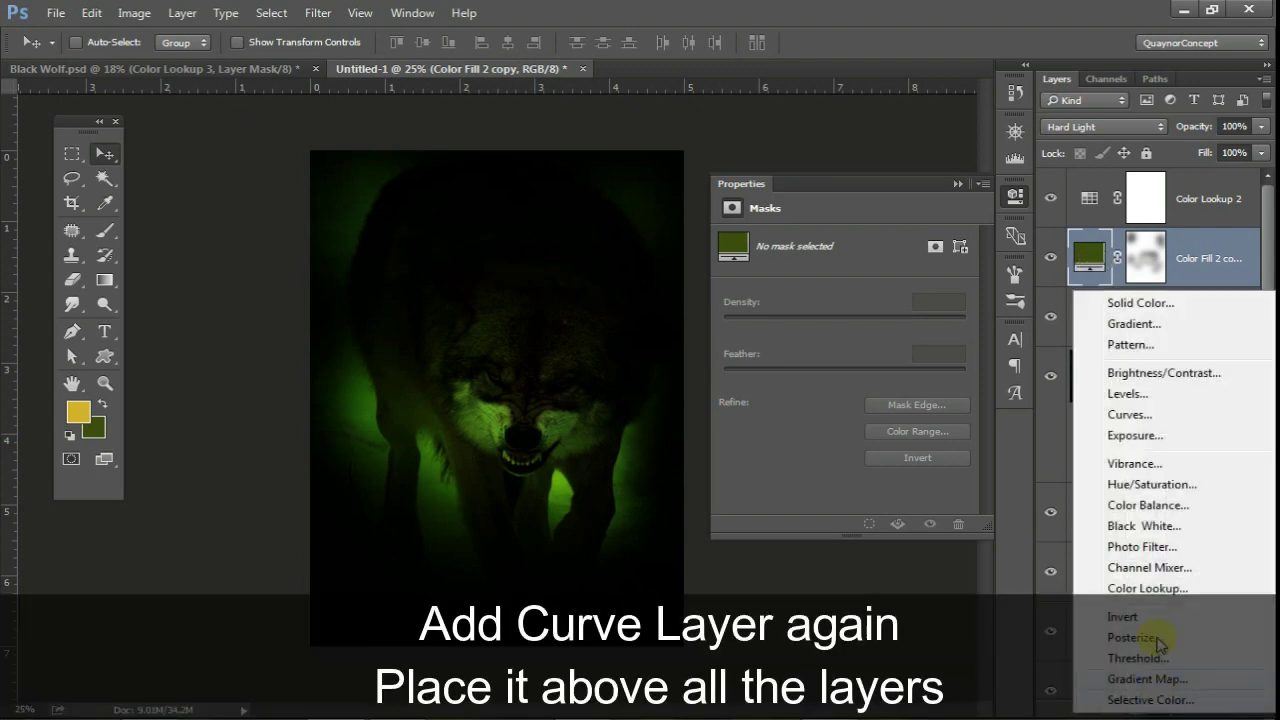
left_click(1130, 415)
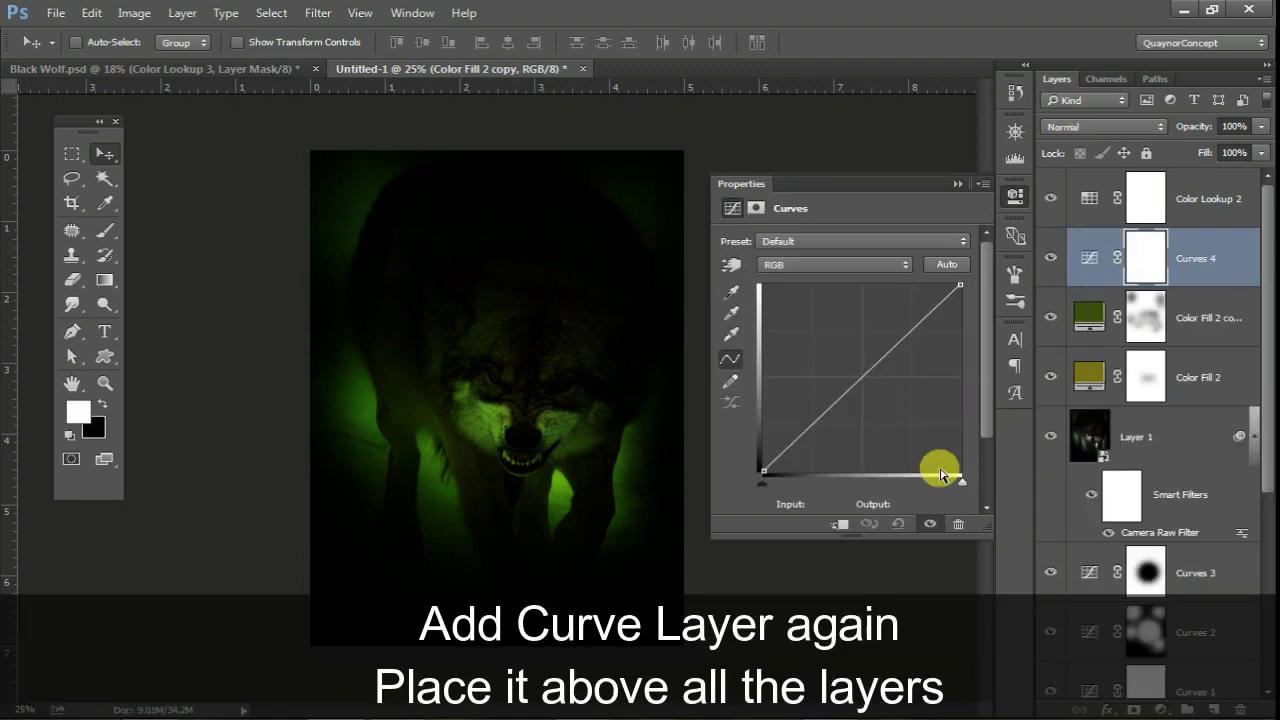
left_click_drag(961, 485, 938, 487)
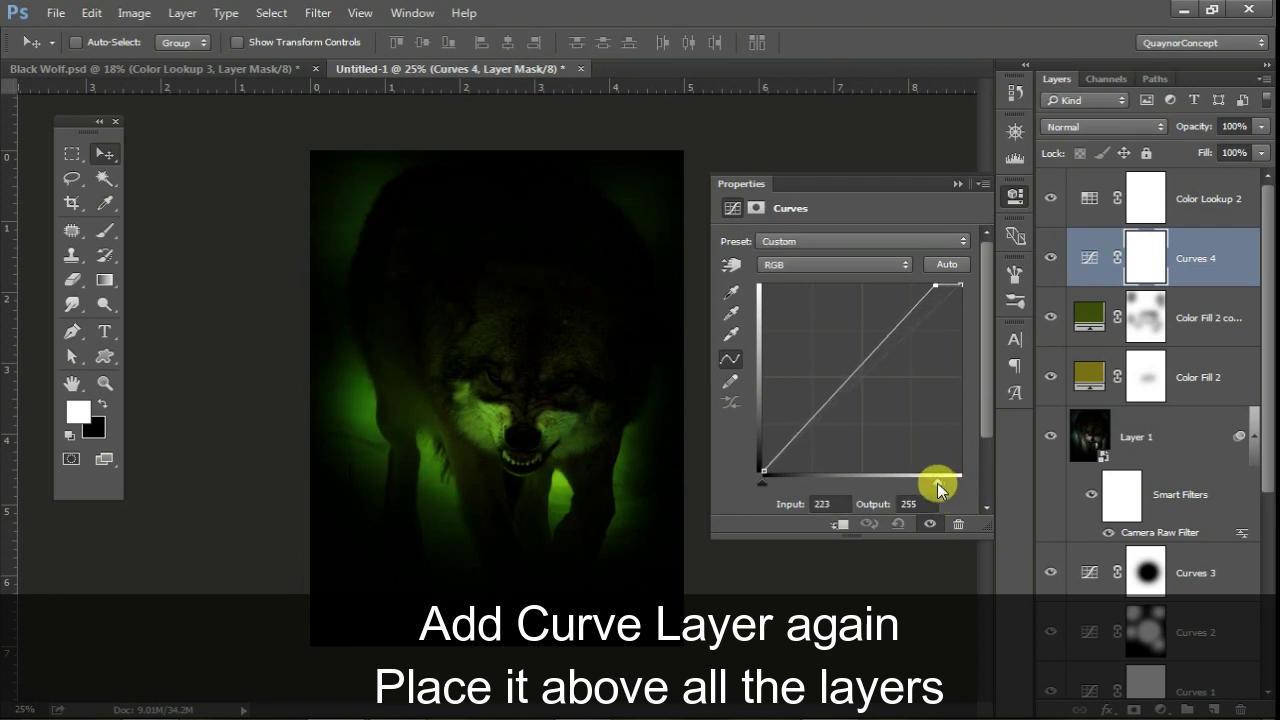
left_click_drag(1218, 278, 1206, 182)
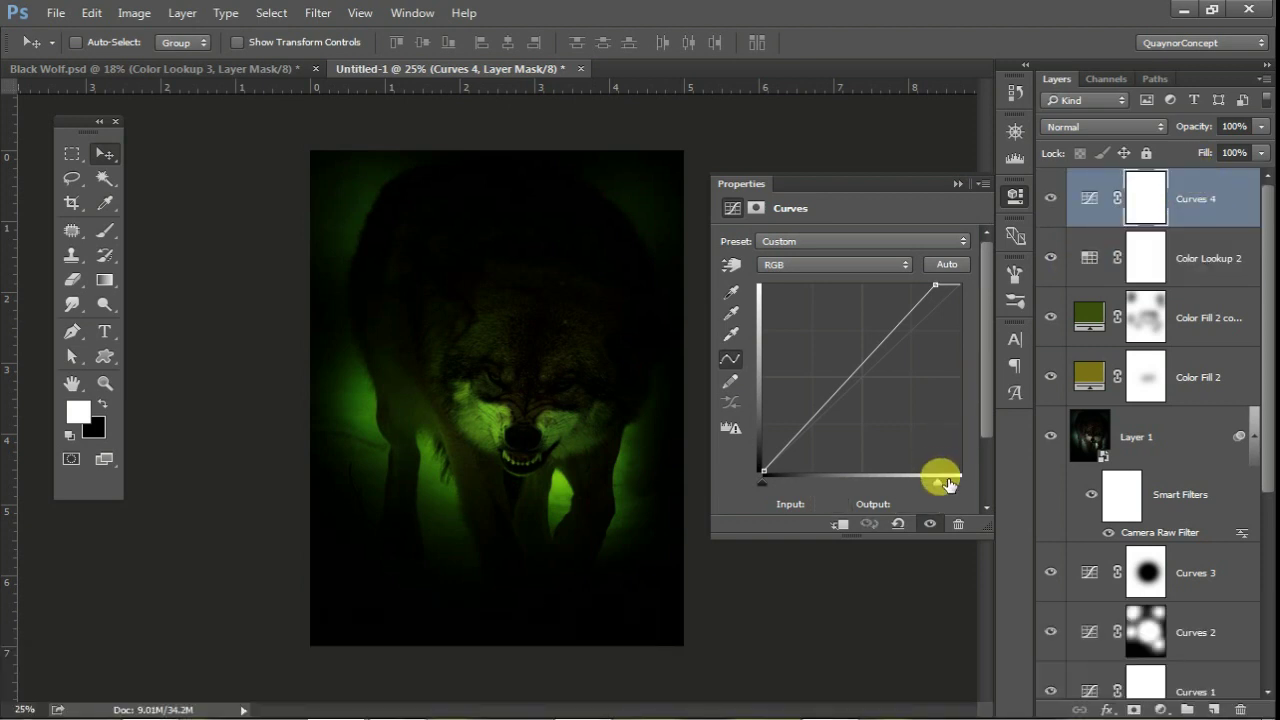
mouse_move(937, 484)
left_mouse_down()
mouse_move(910, 479)
mouse_move(925, 484)
left_mouse_up()
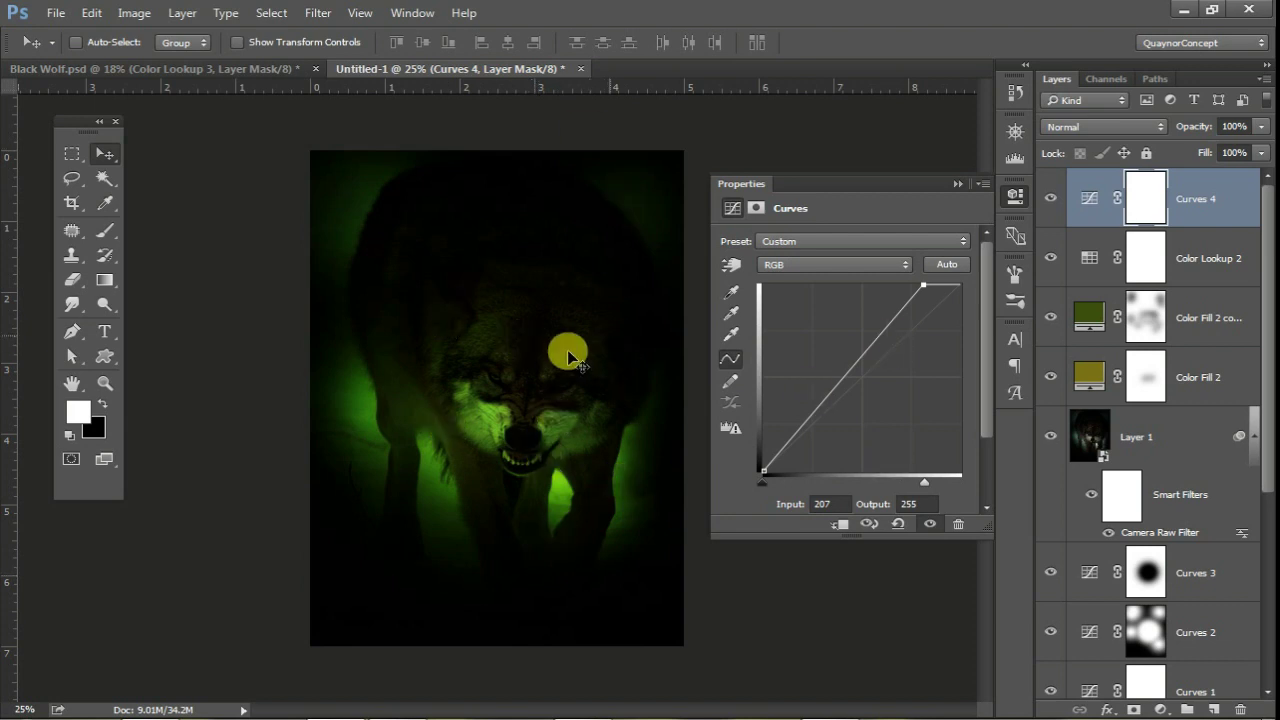
left_click(922, 487)
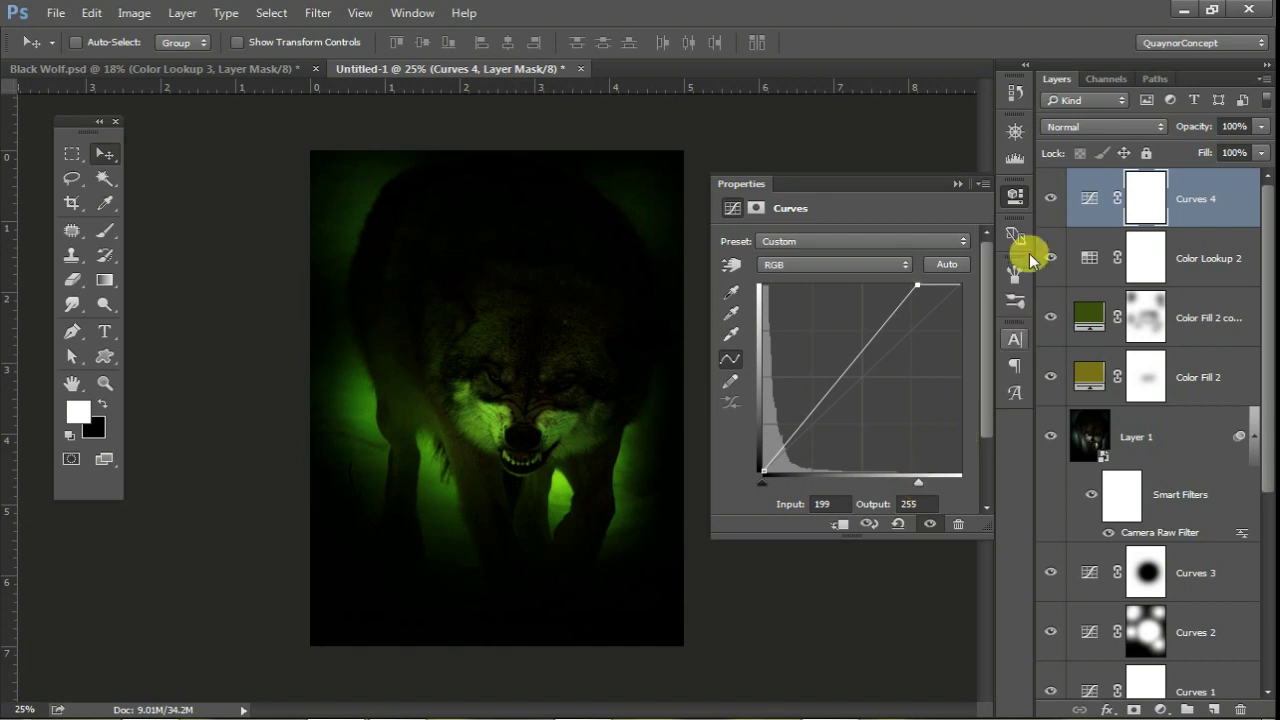
left_click(1017, 203)
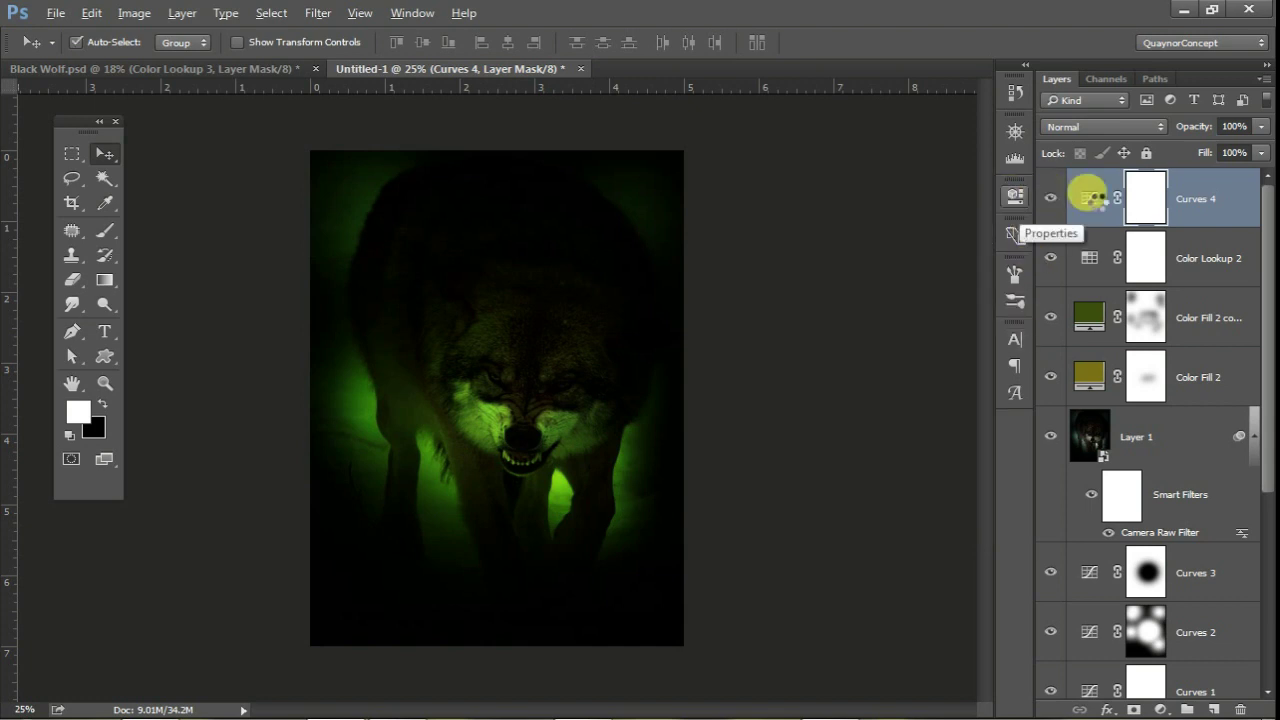
left_click(1142, 200)
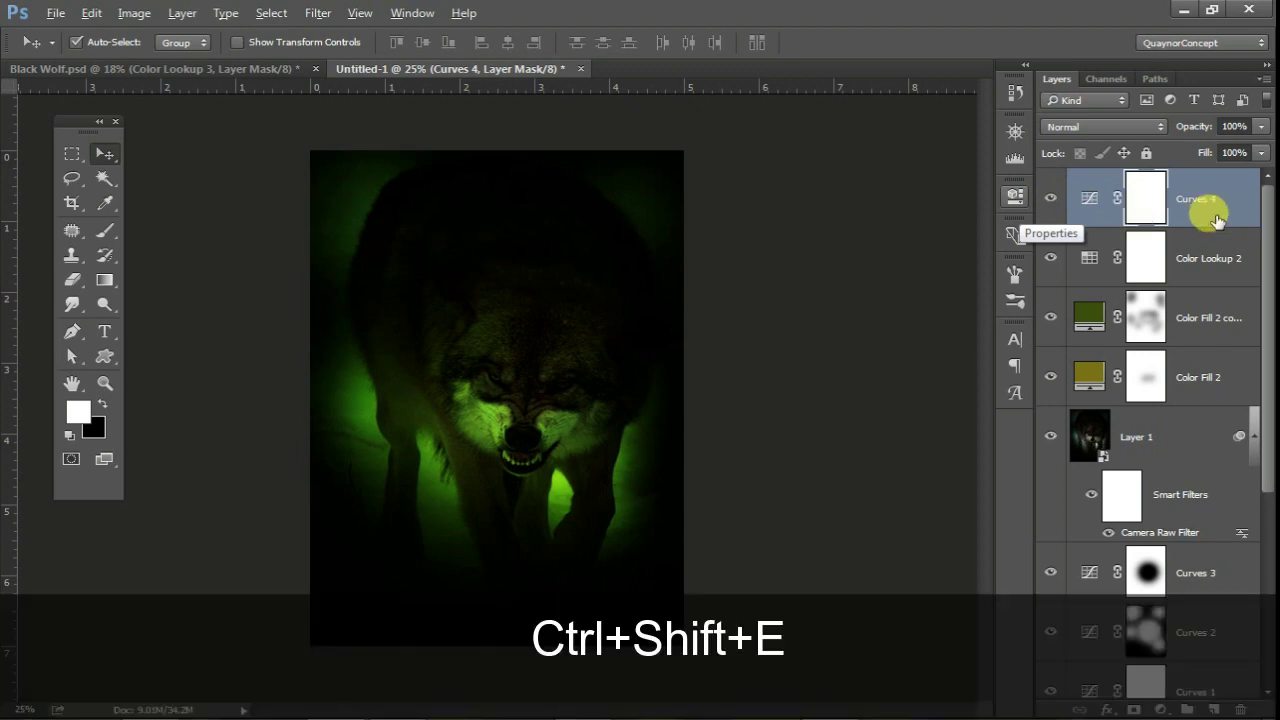
- Stamp all visible layers into a new Layer 2 and convert it to a Smart Object
key("ctrl+shift+alt+e")
right_click(1219, 204)
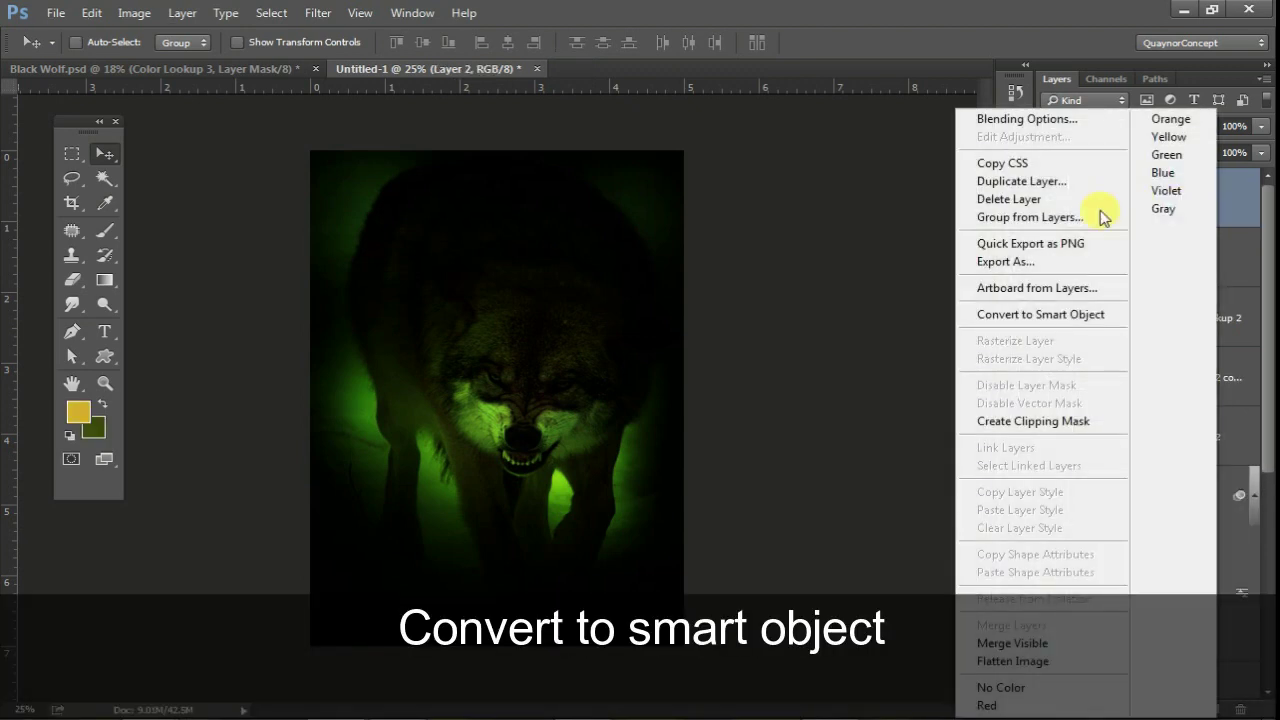
left_click(1021, 317)
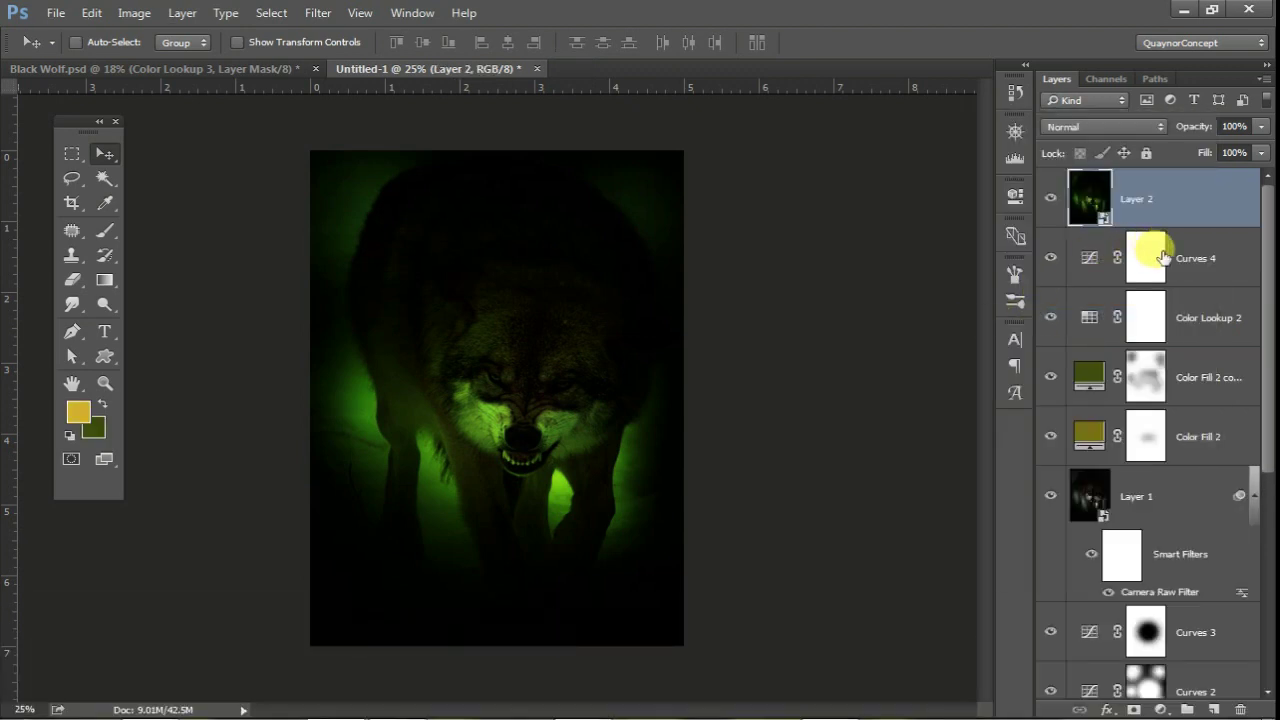
- Apply Camera Raw sharpening with Amount 150, Radius 3.0 and Detail 100
left_click(318, 12)
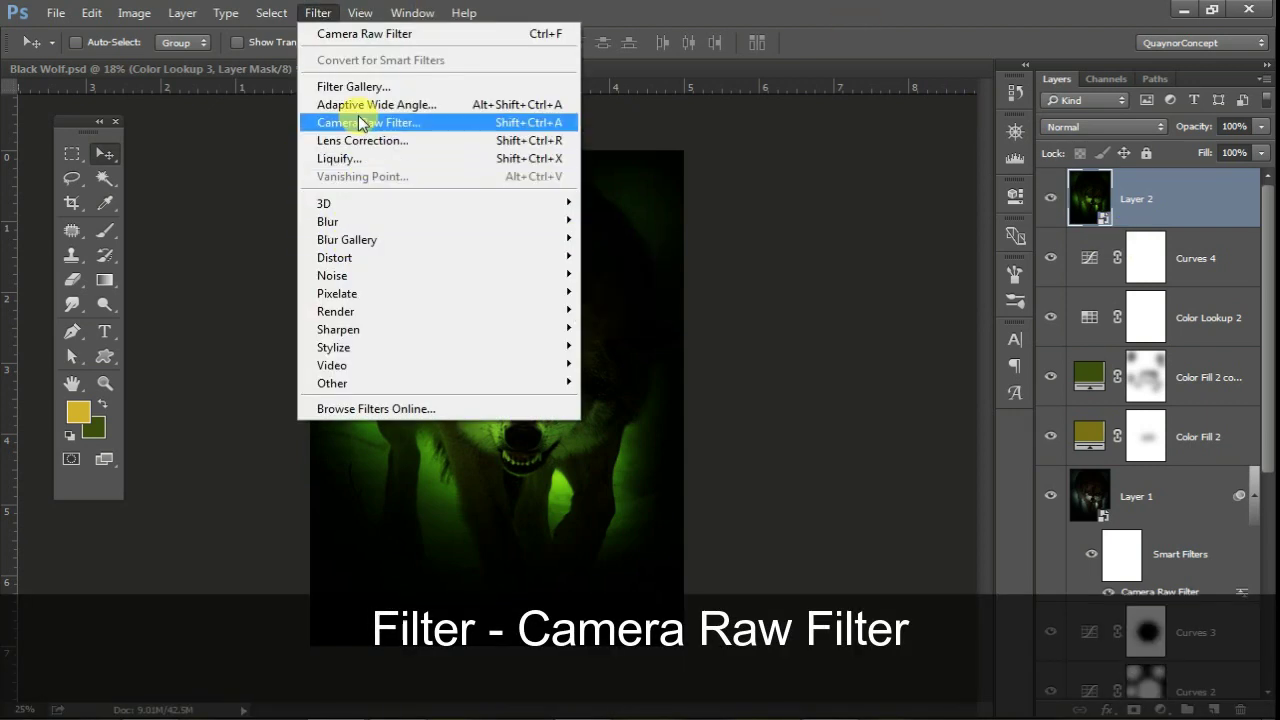
left_click(362, 122)
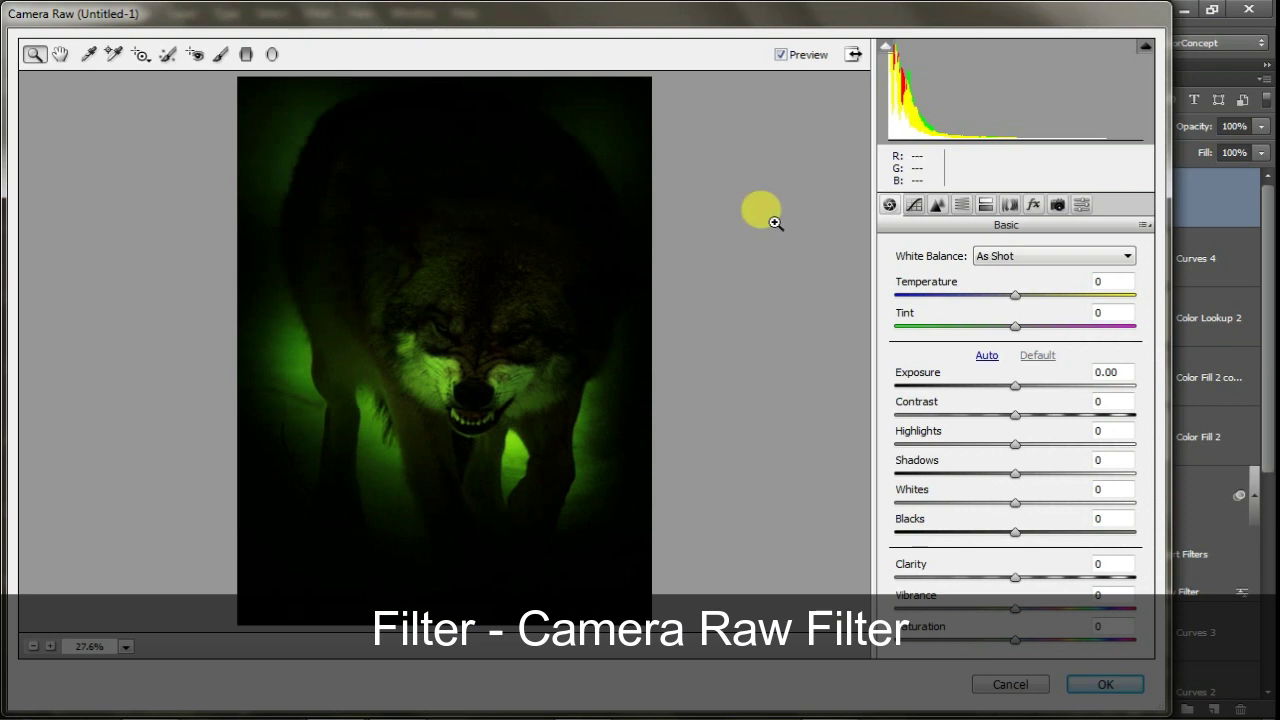
left_click(937, 205)
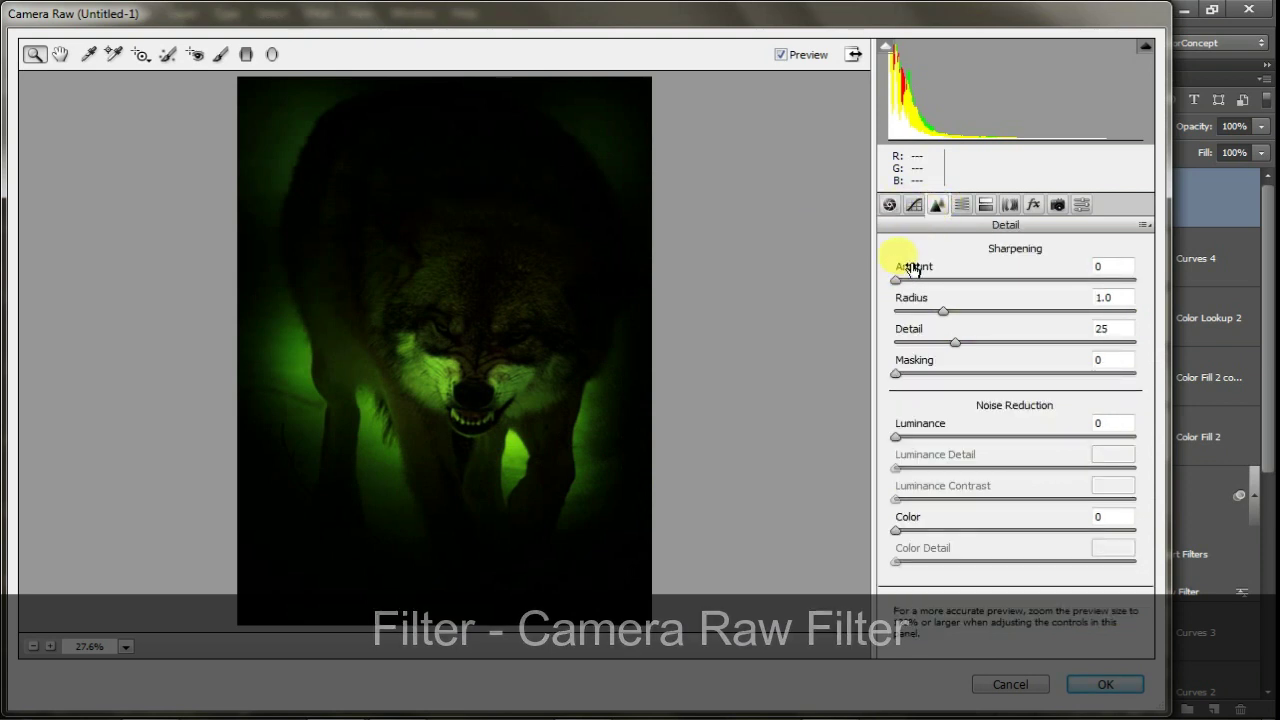
left_click_drag(896, 280, 991, 280)
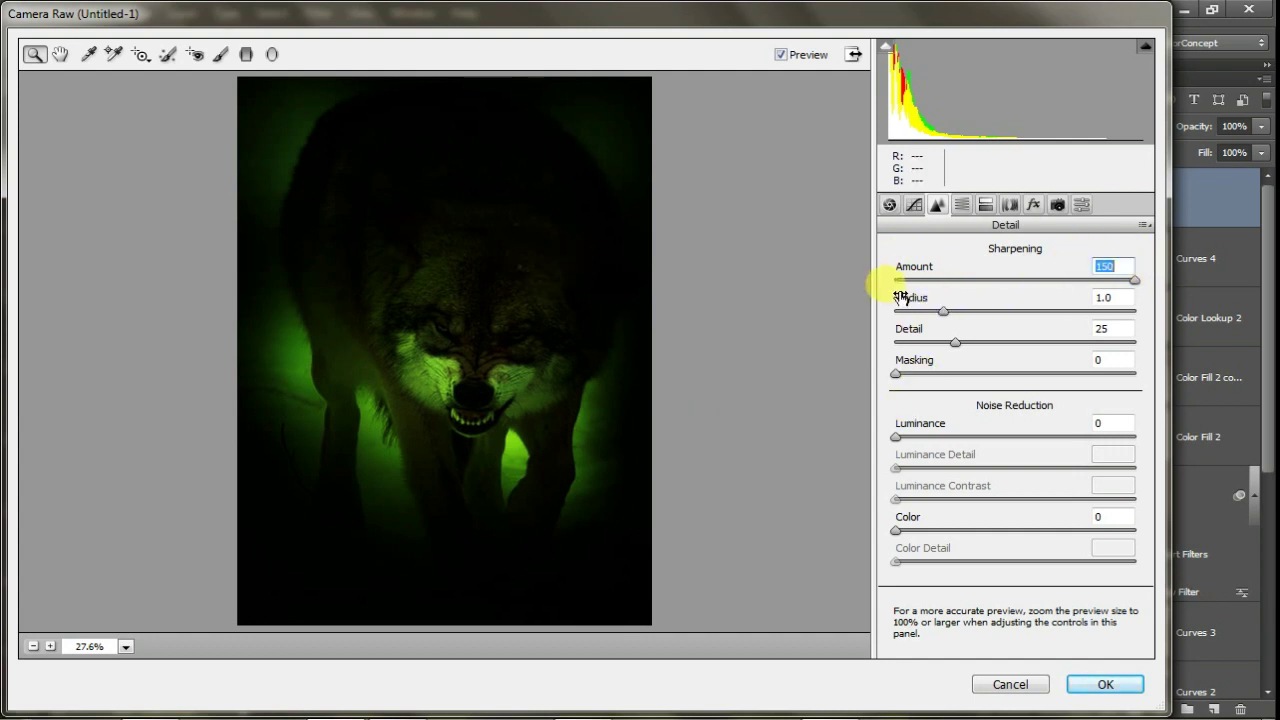
left_click_drag(901, 297, 1234, 294)
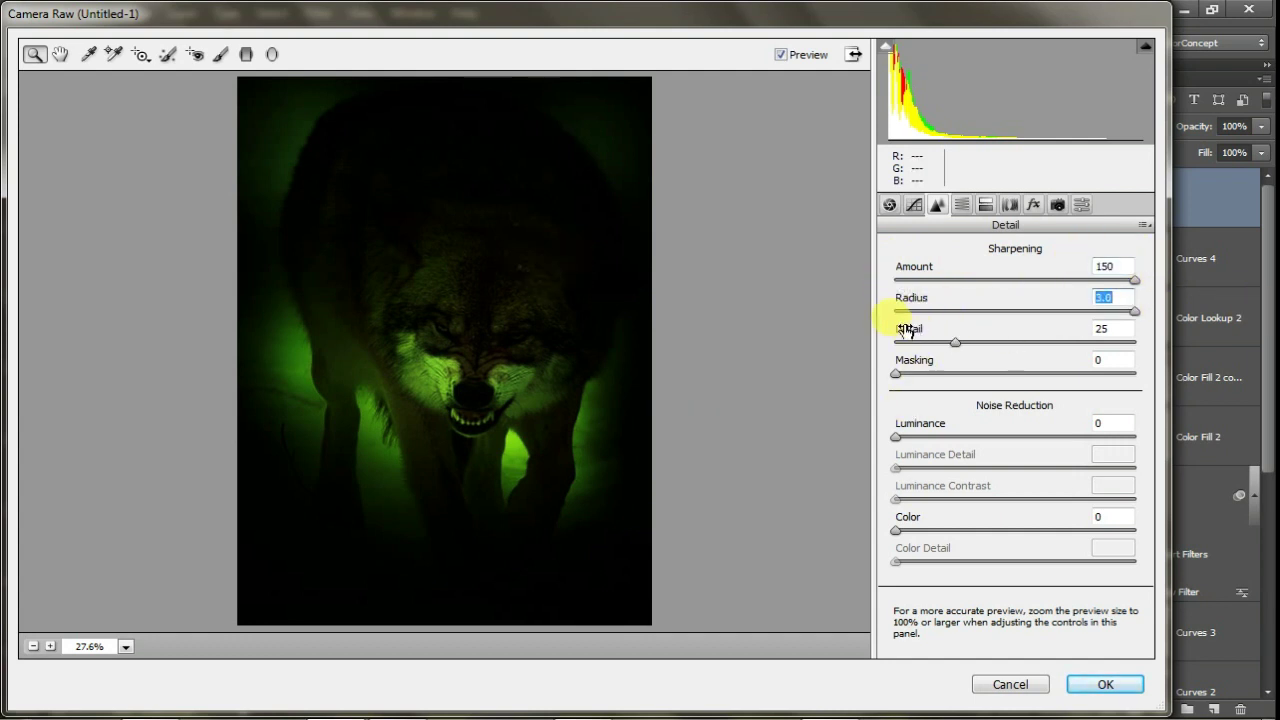
left_click_drag(907, 330, 1115, 325)
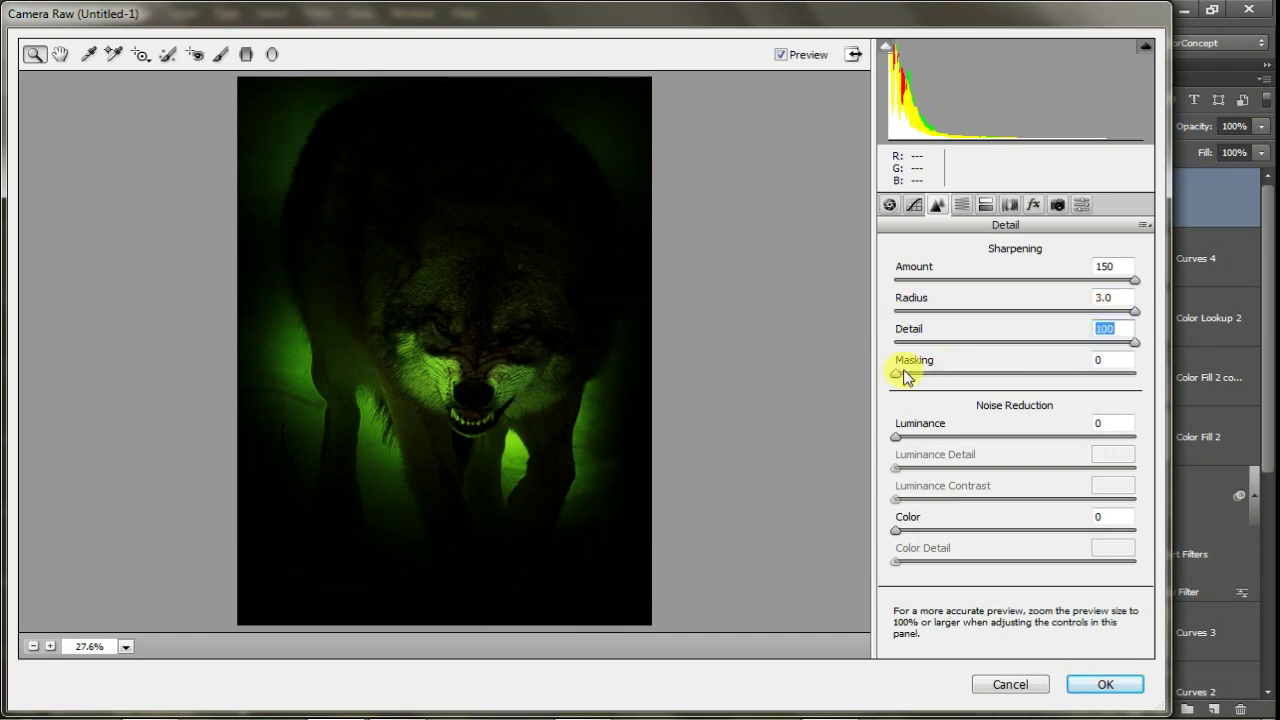
left_click(1072, 686)
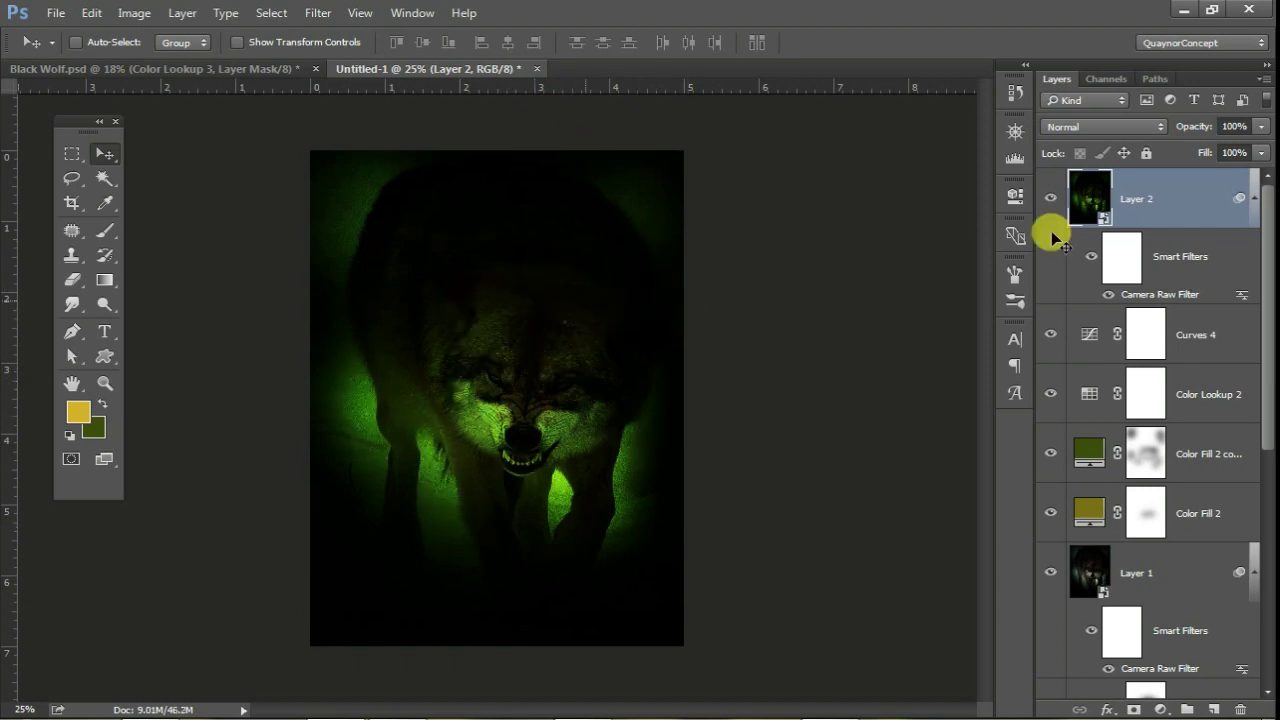
- Mask Layer 2 with white, set a black brush to 10% flow and 51% opacity, and start painting the face
left_click(1135, 708)
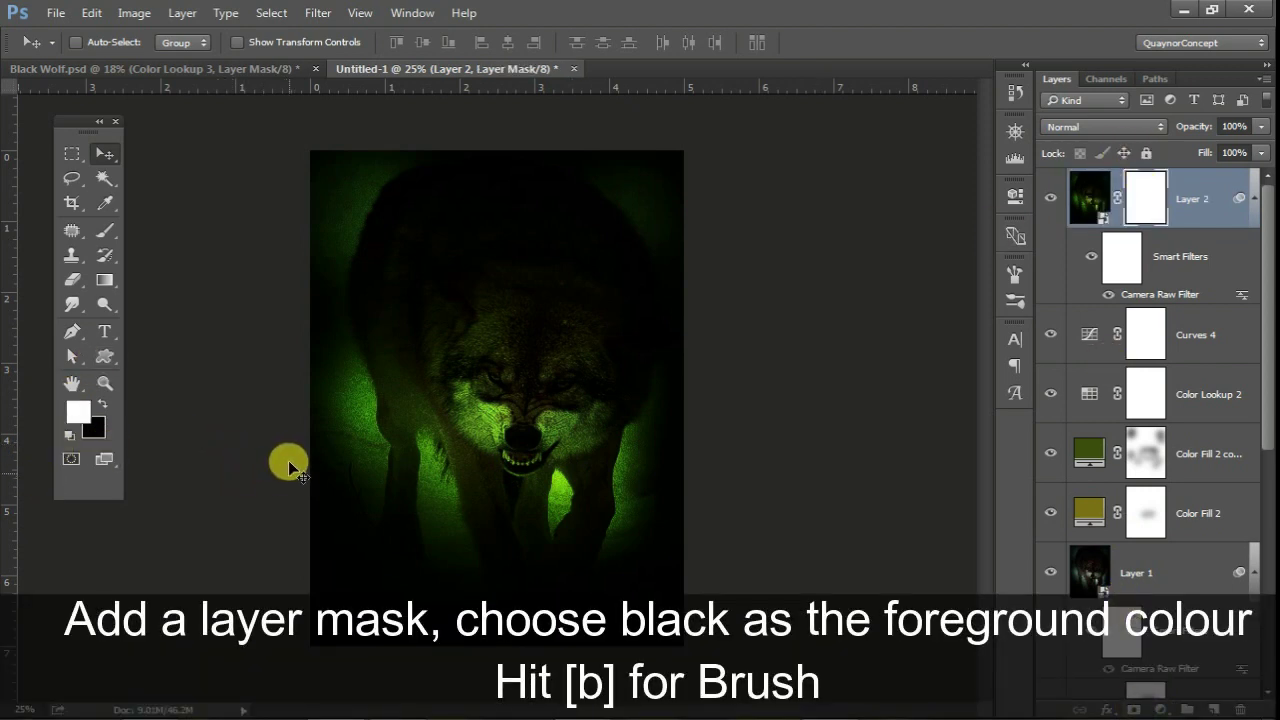
key("x")
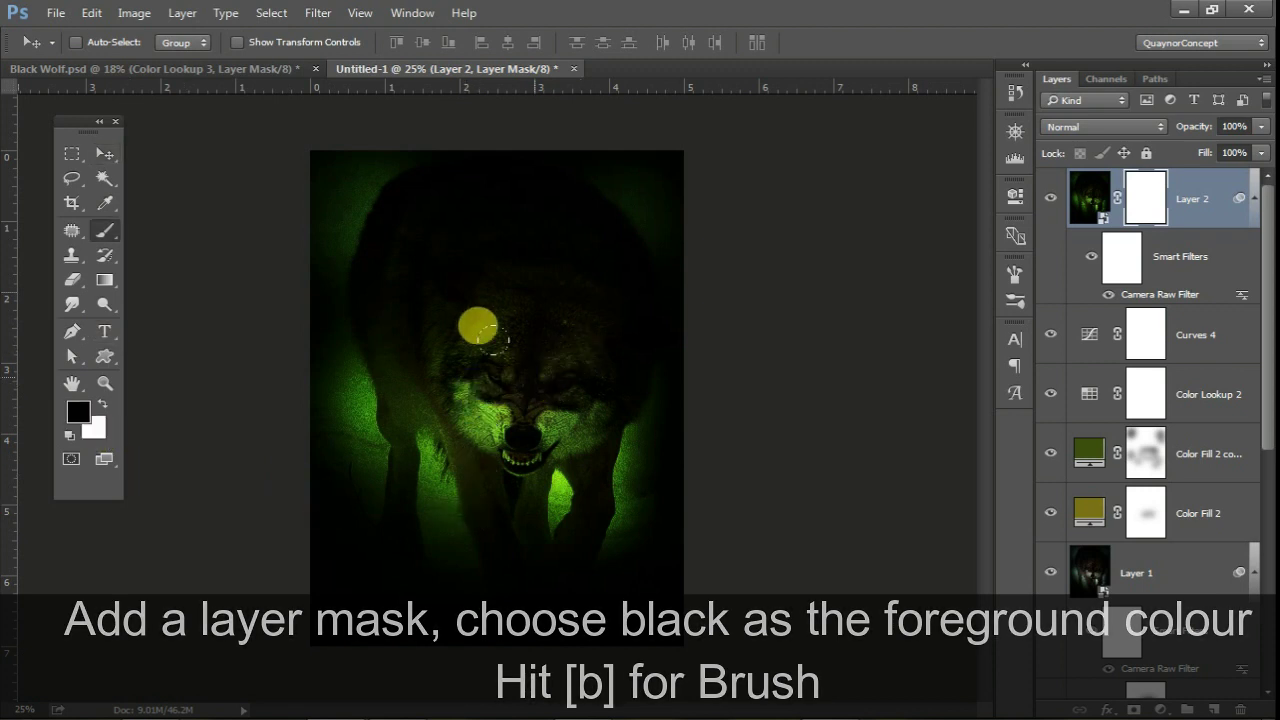
key("b")
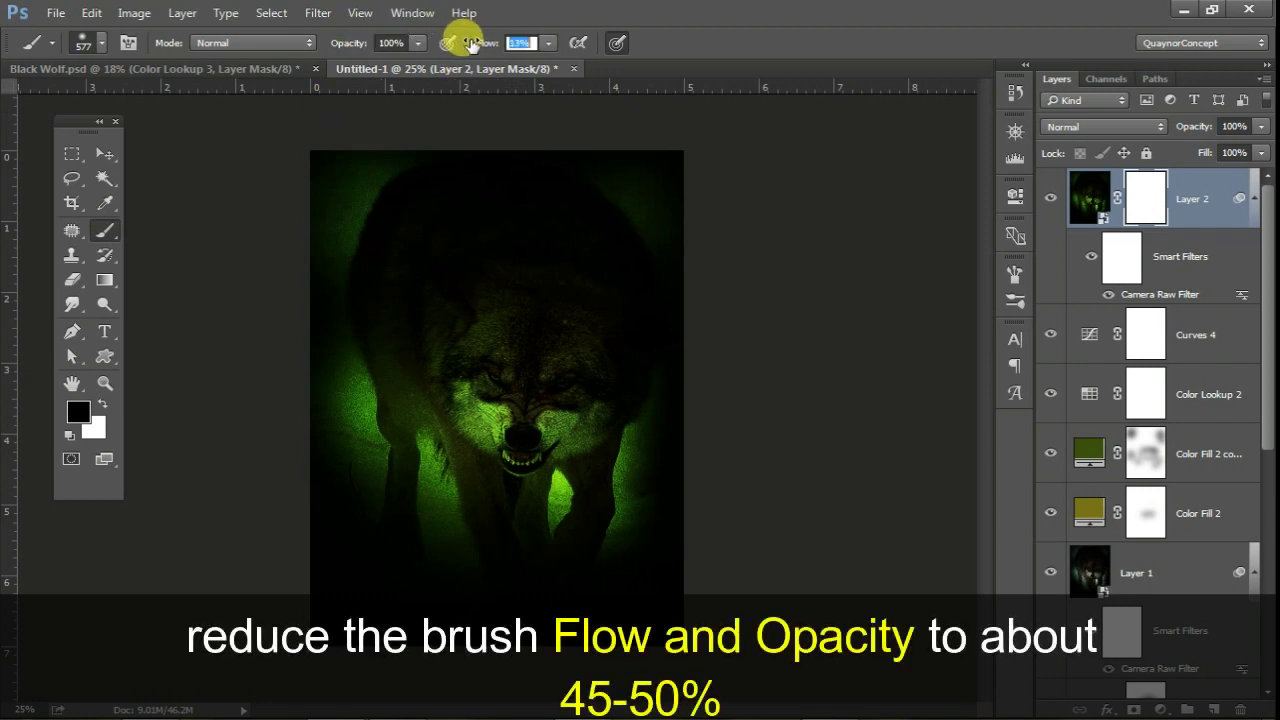
left_click(474, 46)
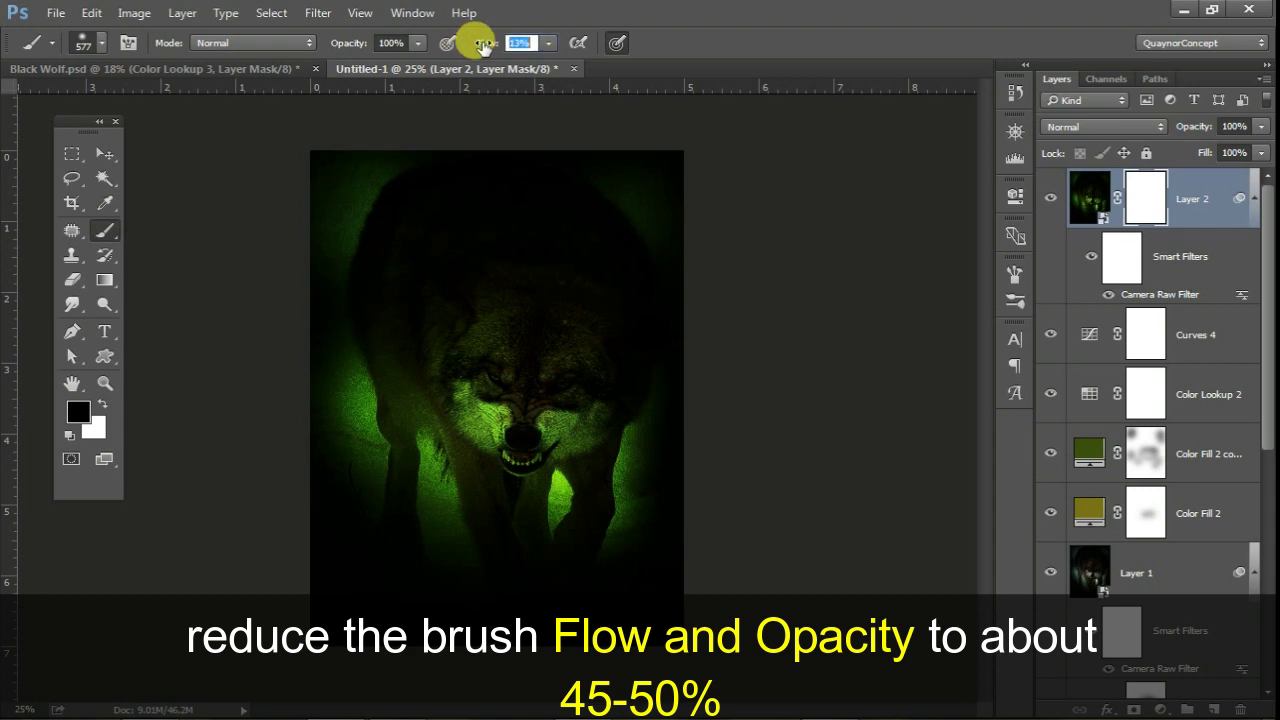
type("10")
left_click_drag(350, 42, 326, 46)
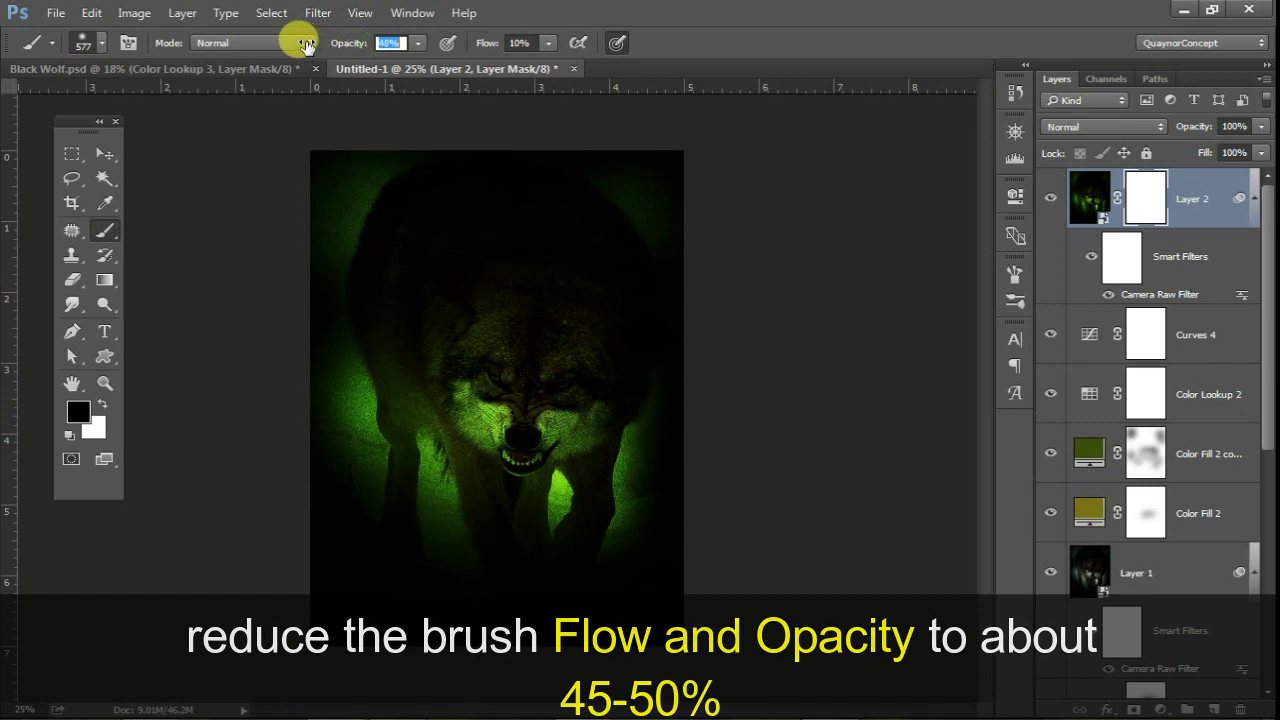
mouse_move(410, 306)
left_mouse_down()
mouse_move(465, 405)
mouse_move(503, 420)
mouse_move(480, 323)
mouse_move(371, 366)
mouse_move(587, 447)
left_mouse_up()
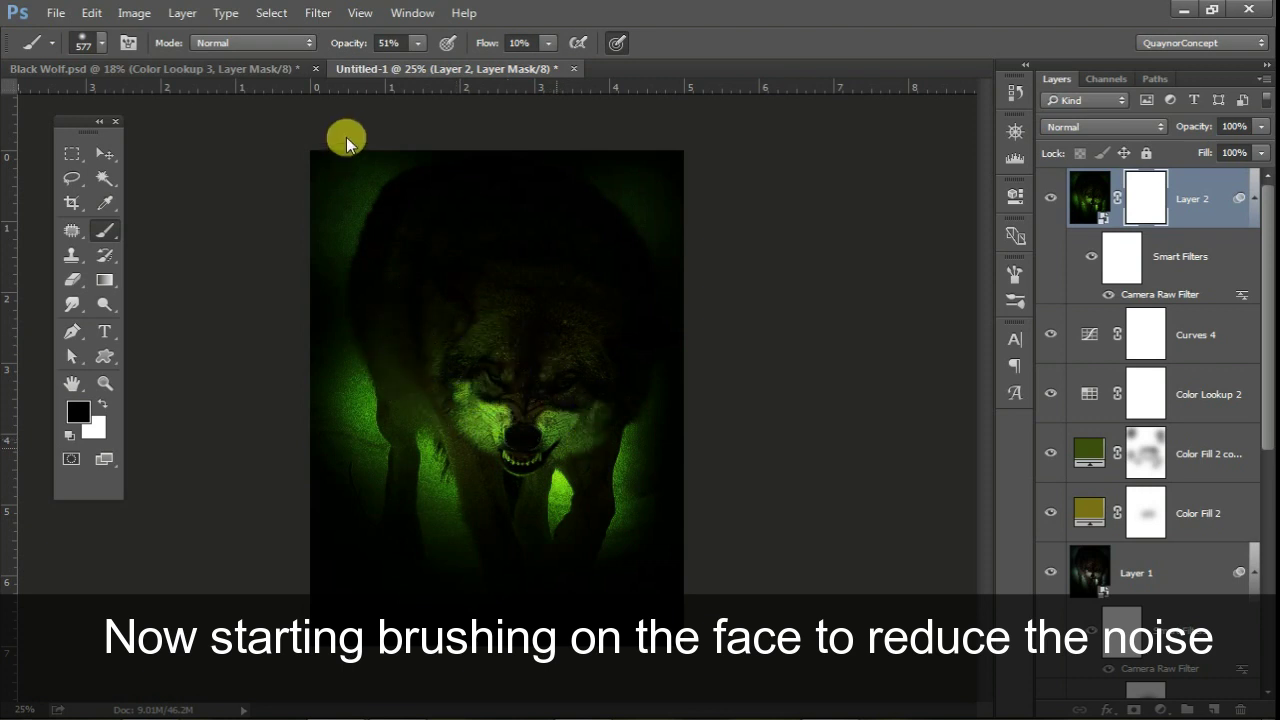
- Paint black down the wolf's left side and over its face at 42% brush flow
mouse_move(363, 209)
left_mouse_down()
mouse_move(343, 286)
mouse_move(399, 364)
mouse_move(371, 292)
left_mouse_up()
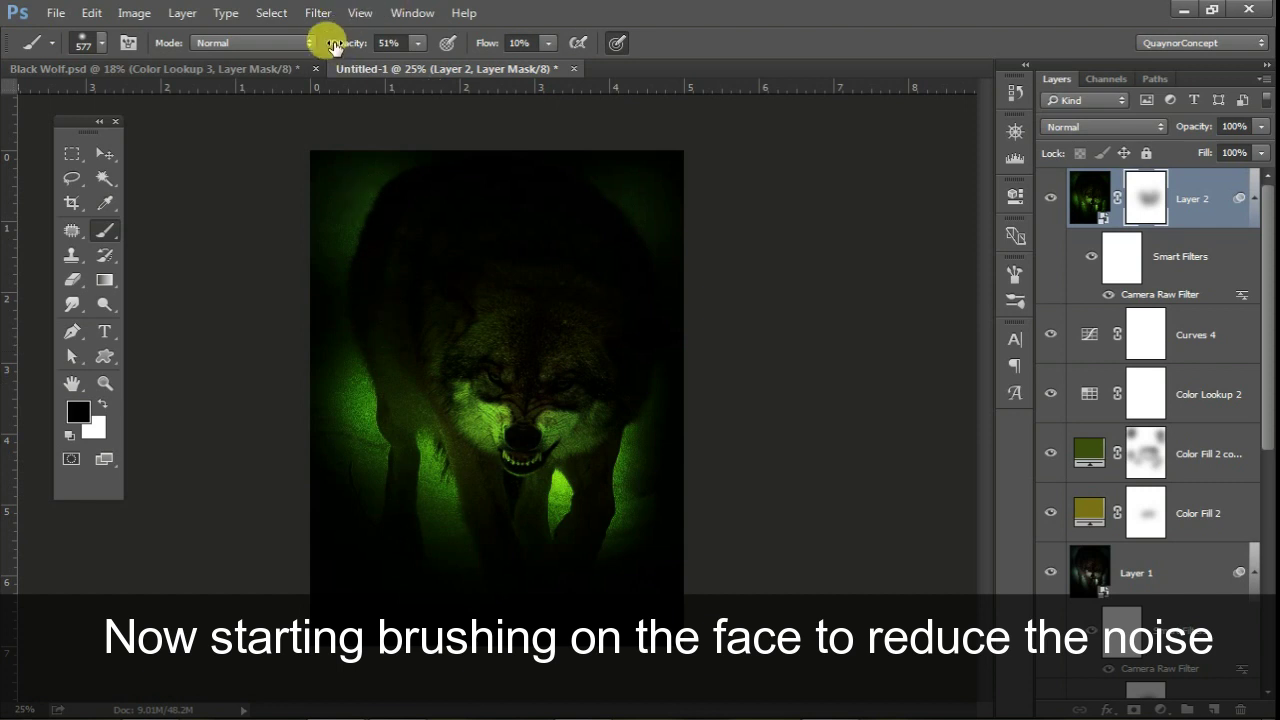
left_click(510, 44)
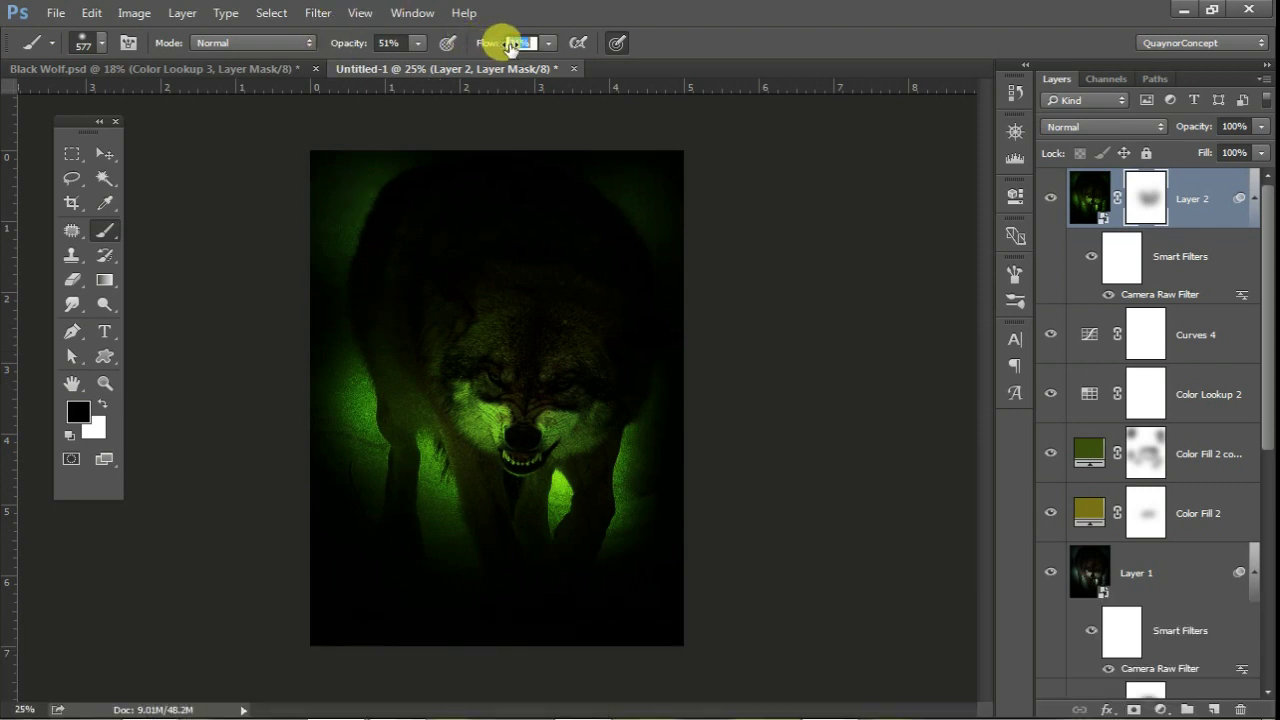
type("42")
key("Return")
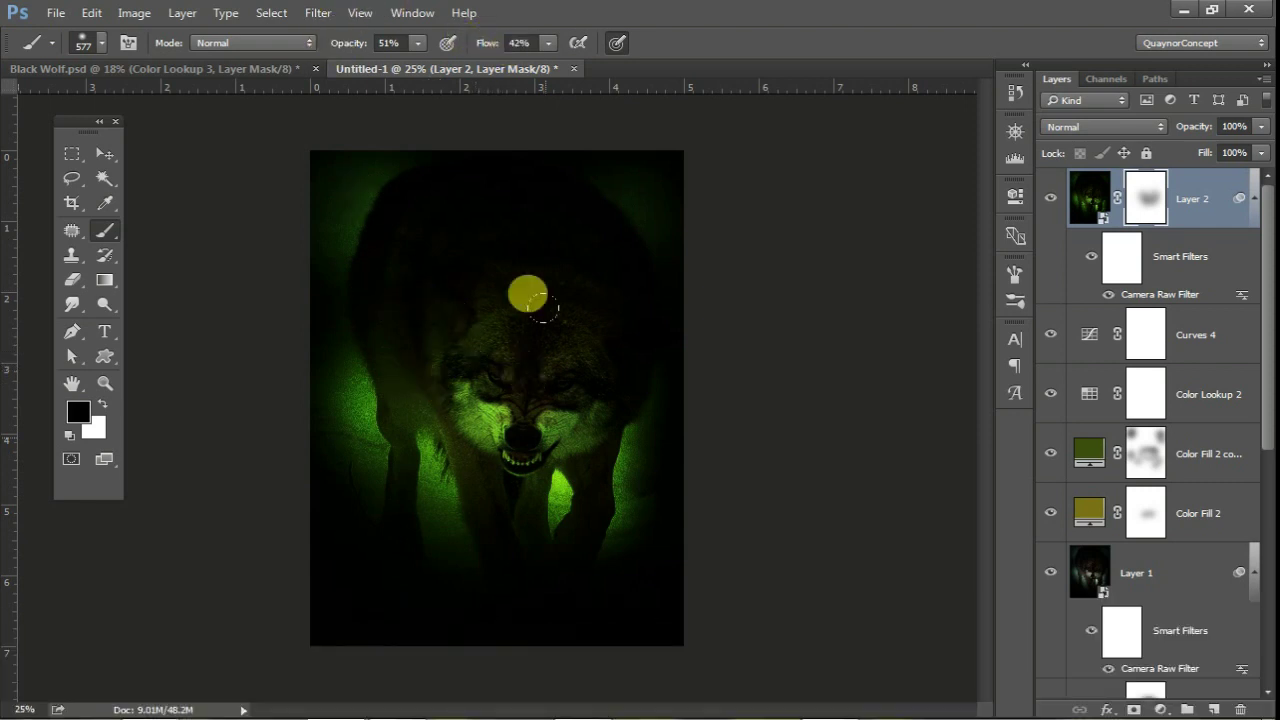
left_click_drag(451, 423, 486, 437)
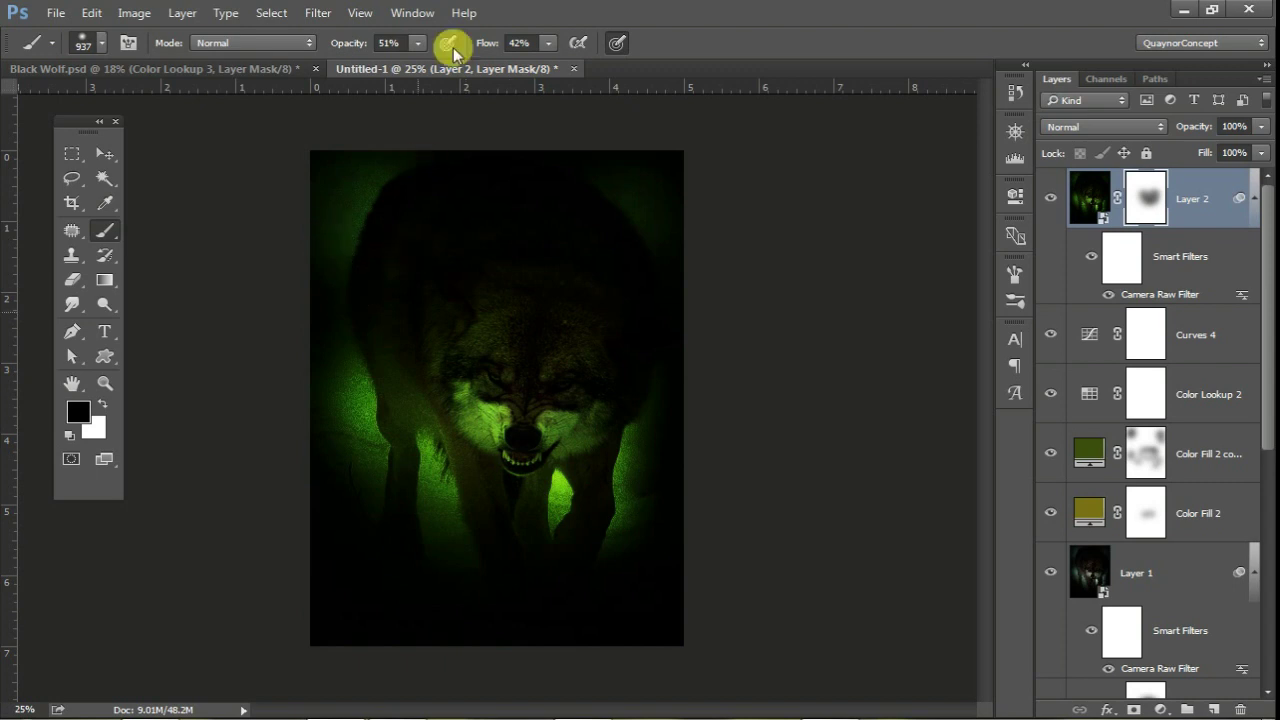
- Raise flow and opacity, dab black over the wolf's head, then settle on 66% opacity, 48% flow
left_click(517, 42)
type("55")
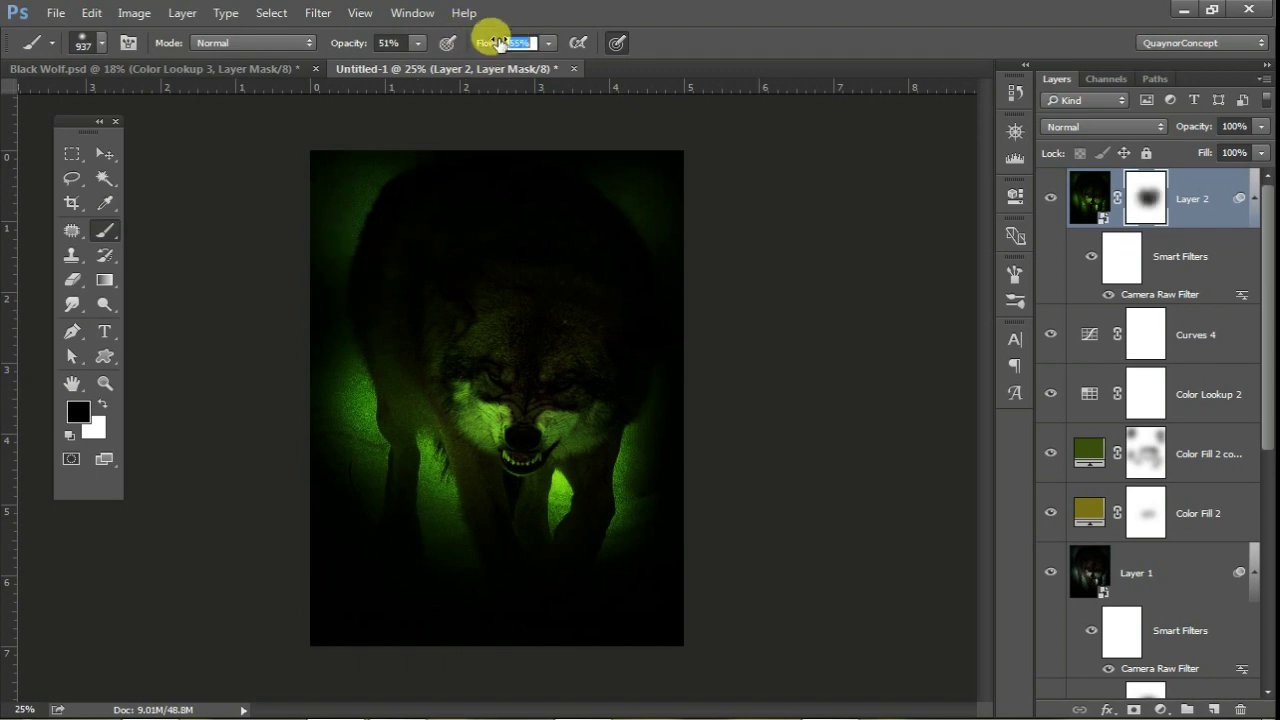
key("Return")
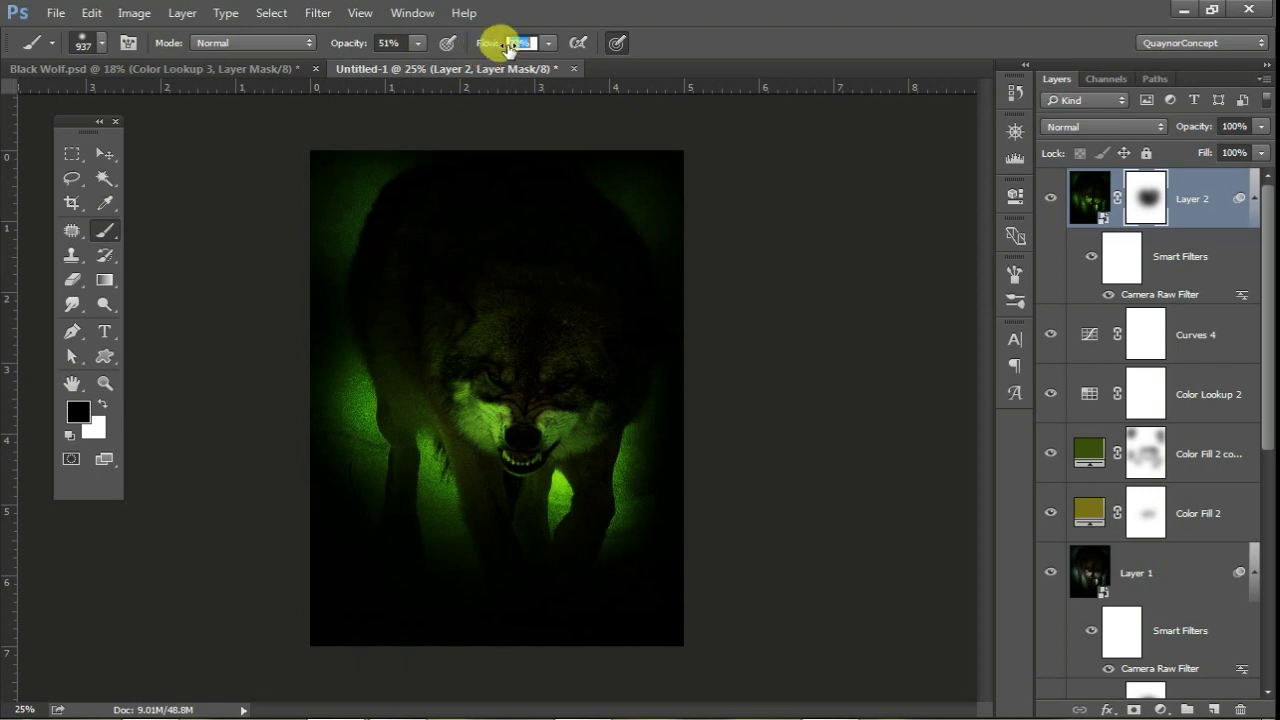
left_click_drag(485, 47, 543, 42)
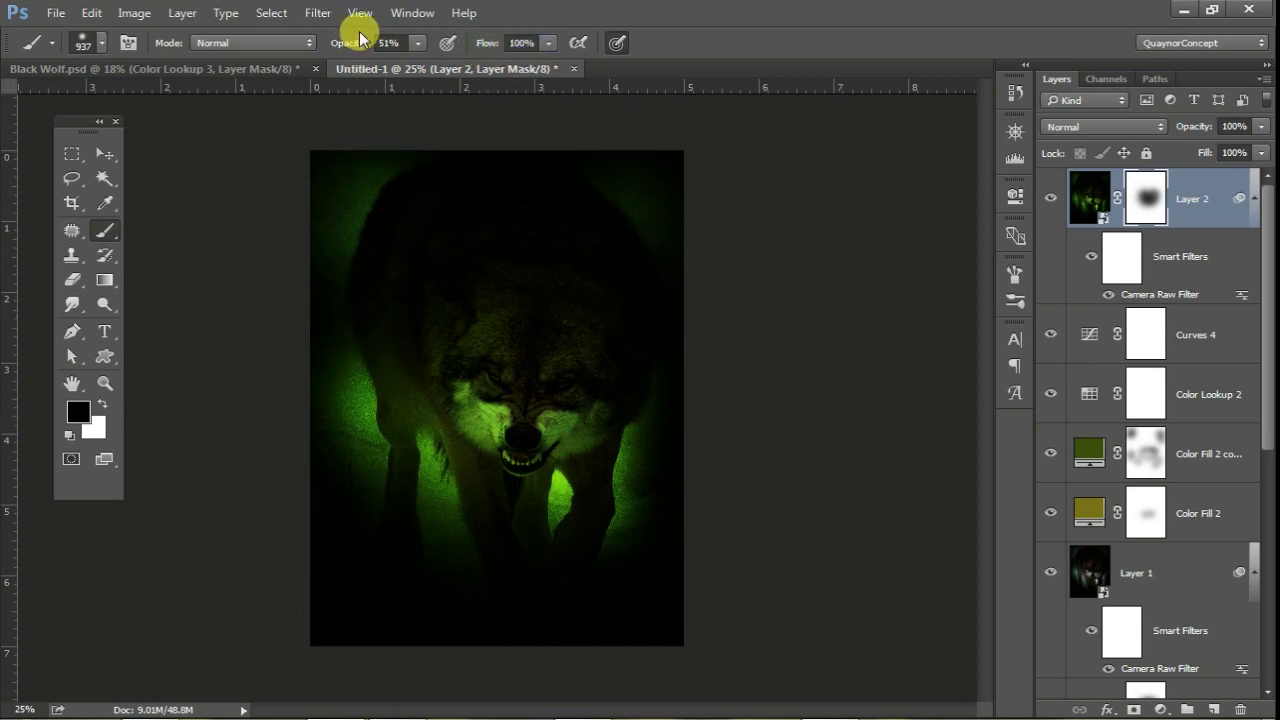
left_click_drag(345, 45, 367, 48)
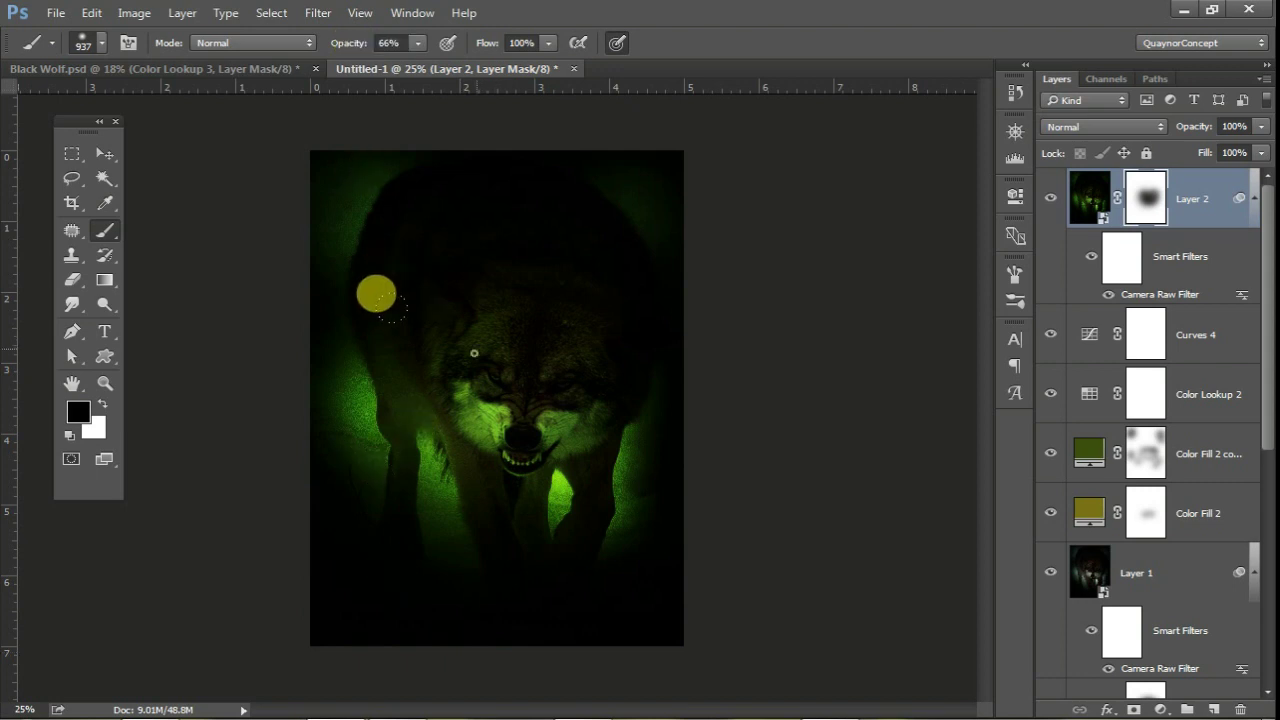
left_click(420, 262)
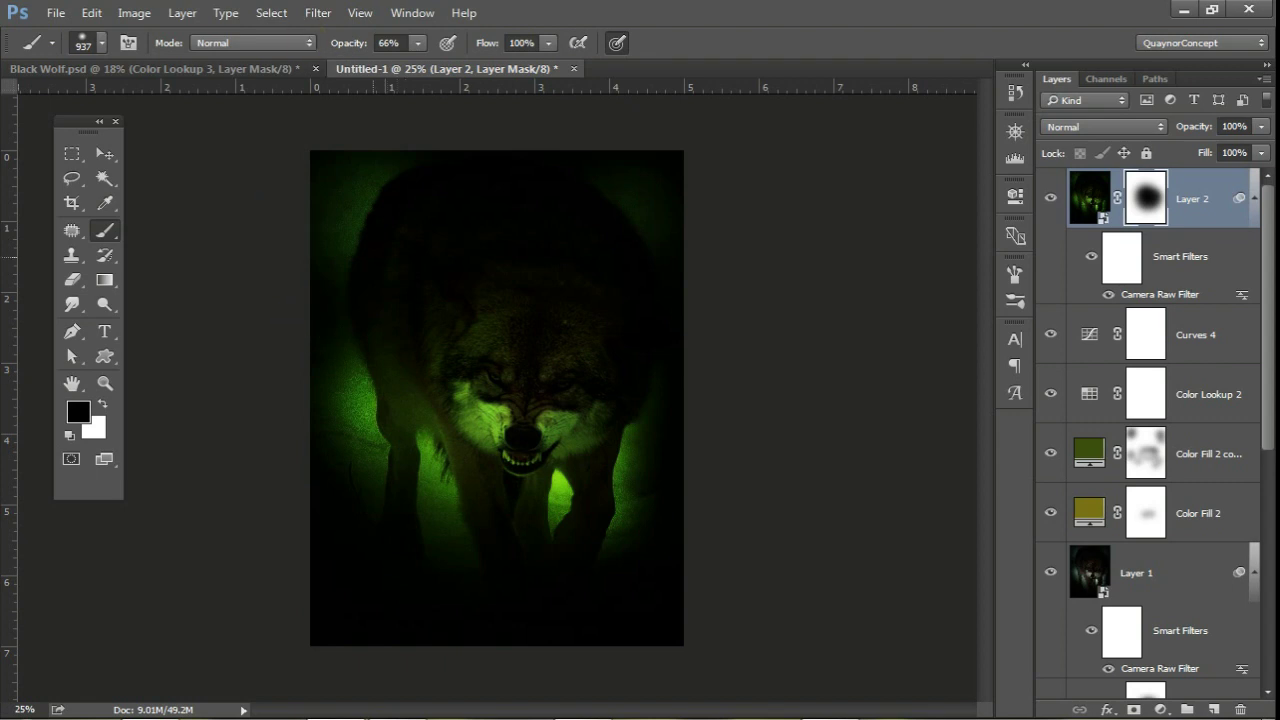
left_click_drag(487, 47, 432, 45)
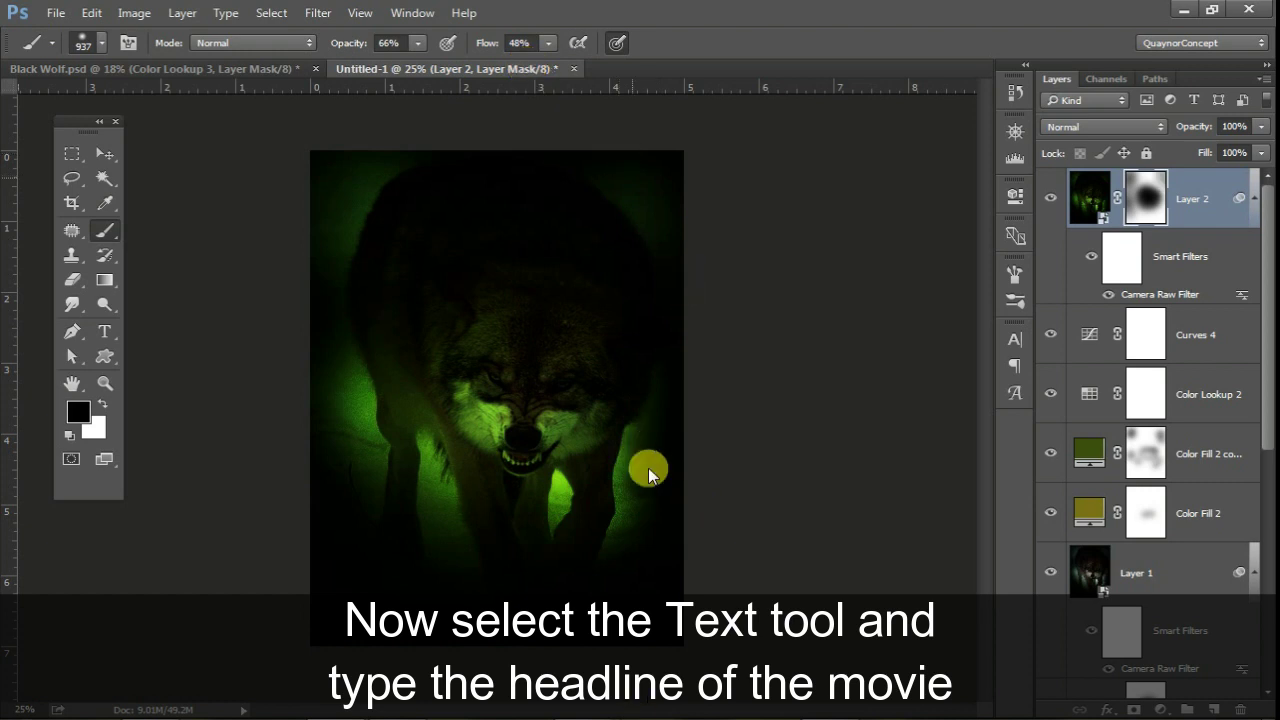
- Add a WOLF text layer at 42.92 pt near the poster's bottom with 540 tracking
left_click(555, 380)
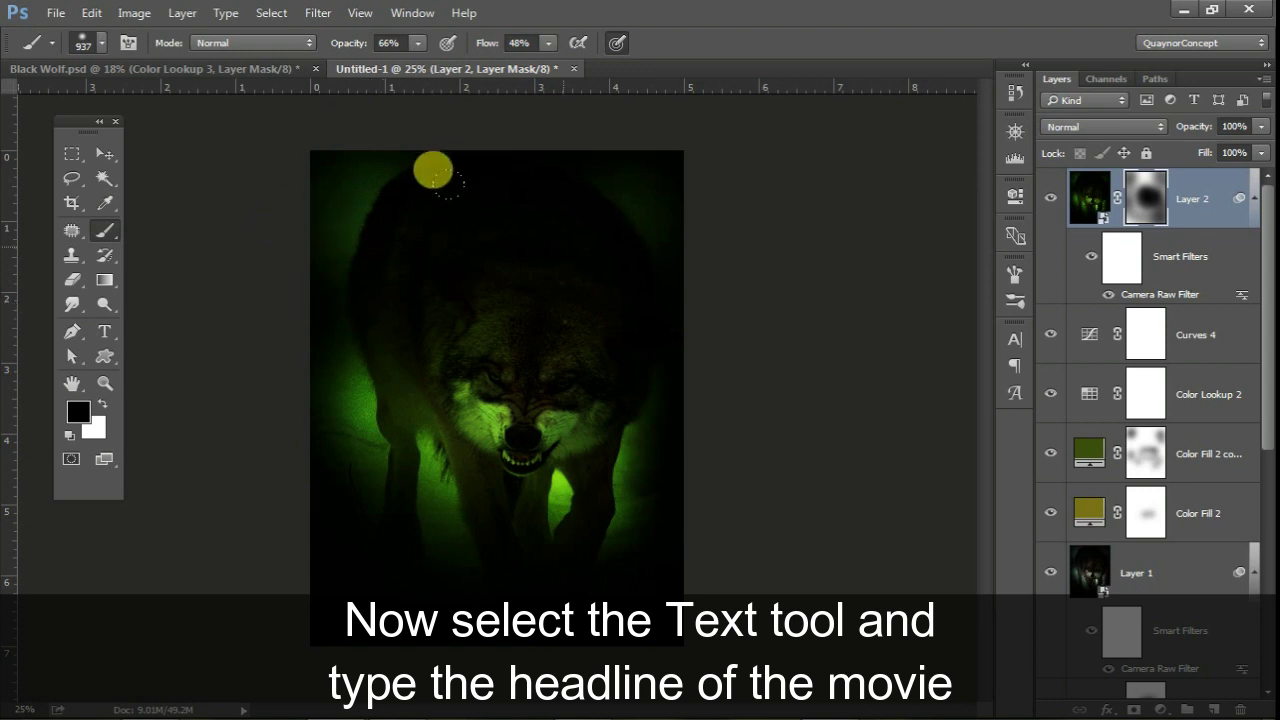
left_click(105, 330)
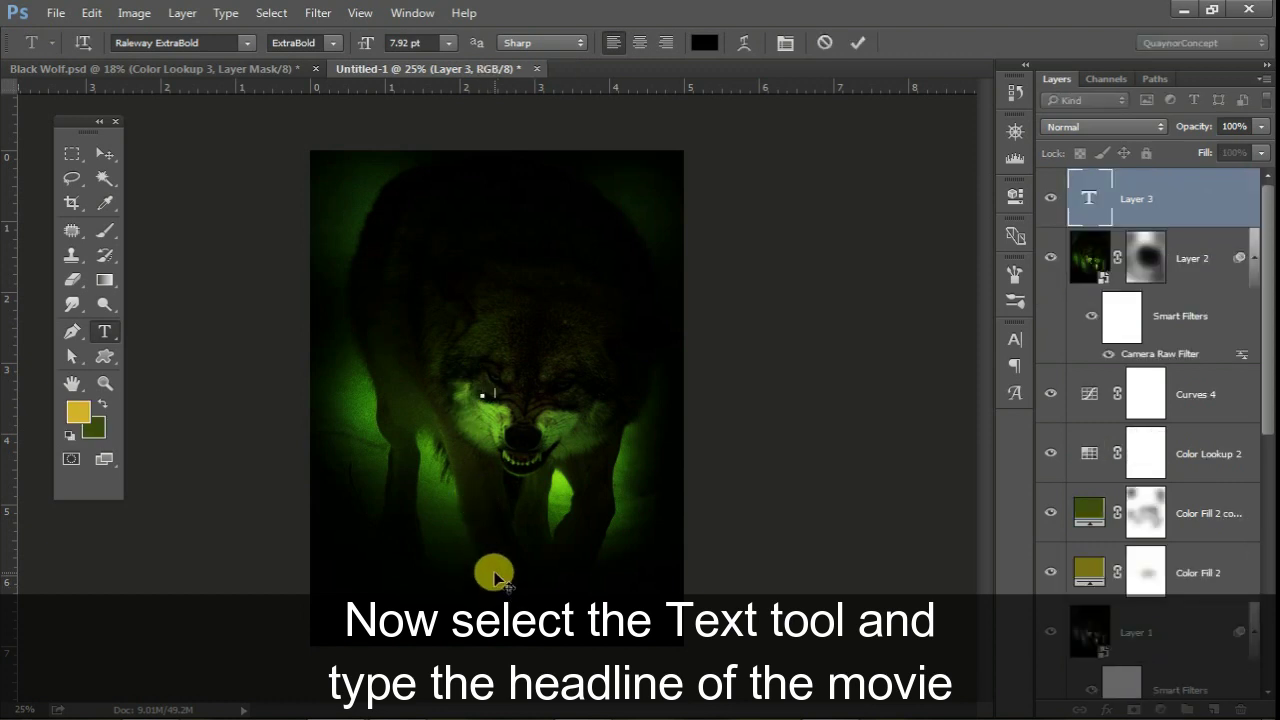
key("ctrl")
left_click_drag(368, 45, 394, 42)
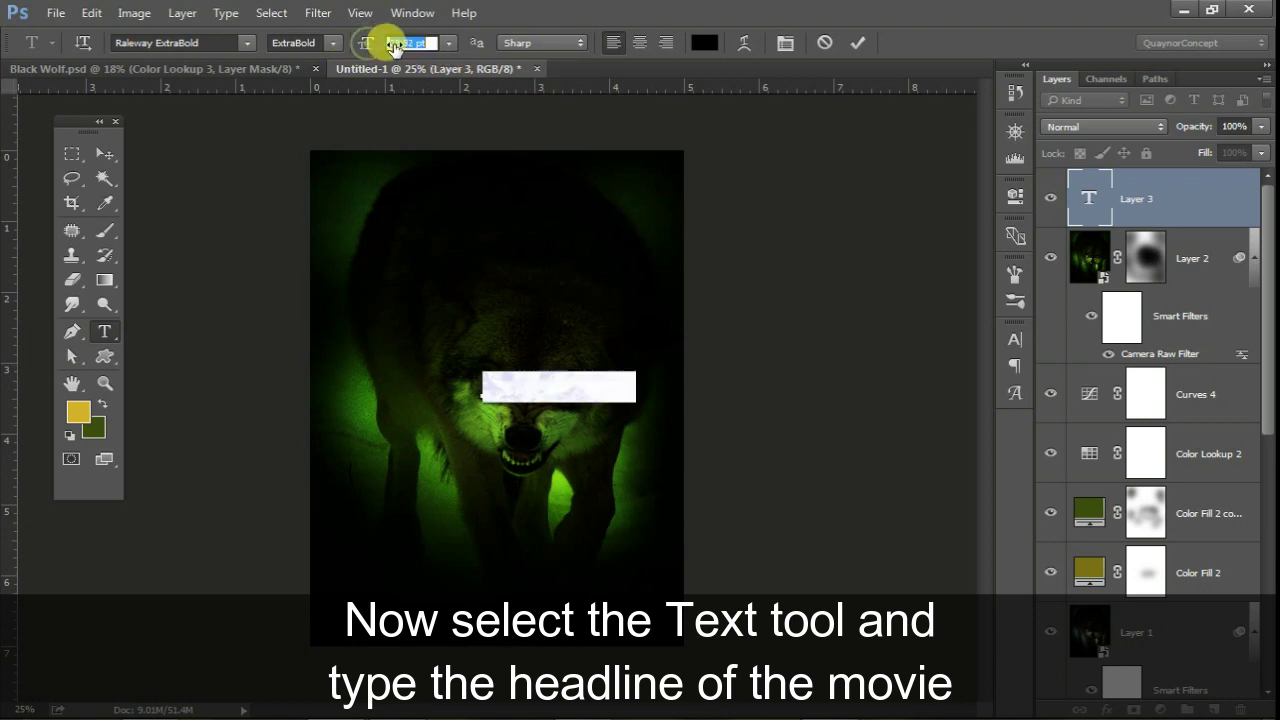
left_click_drag(573, 461, 461, 619)
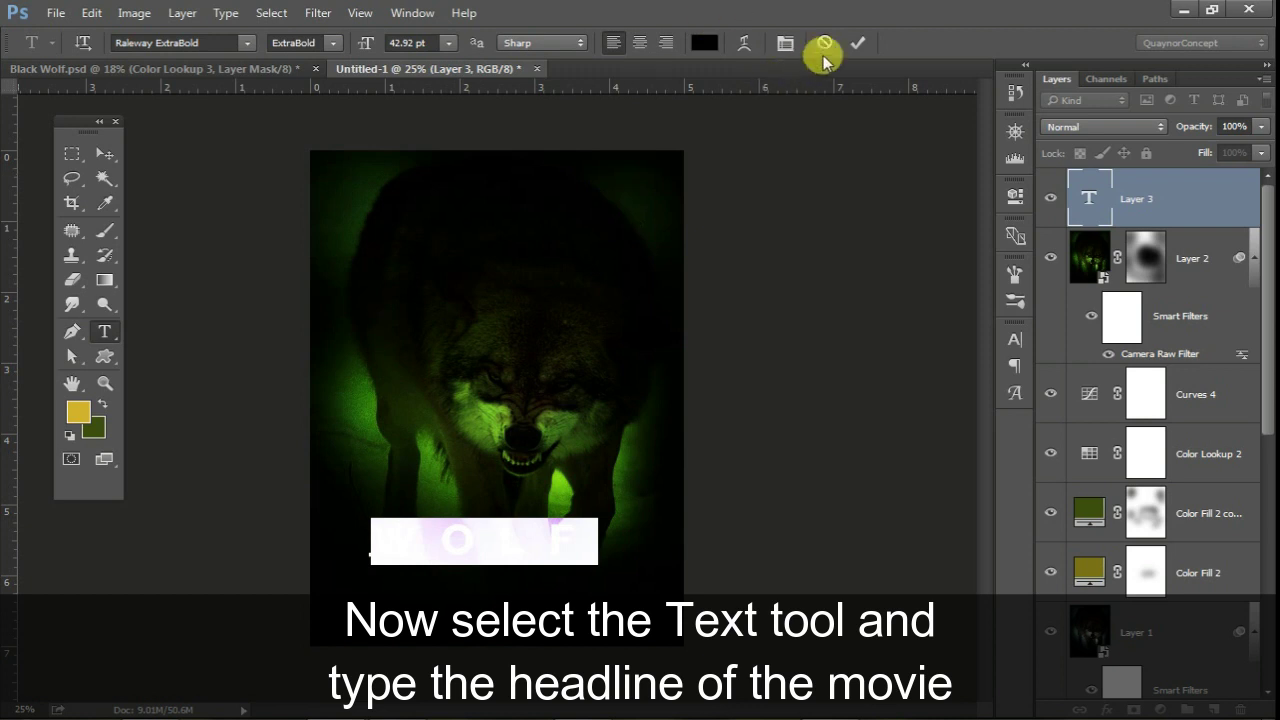
left_click(789, 45)
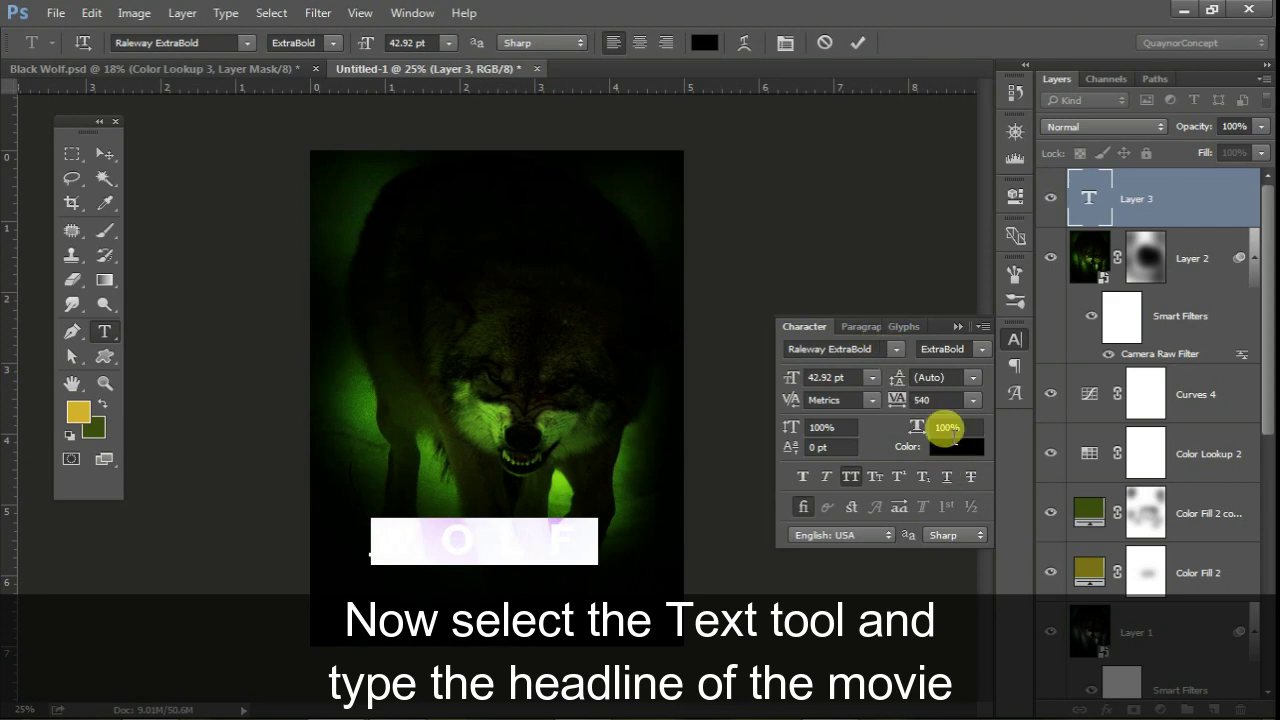
- Recolour the WOLF text bright green #70c425, sampled from the wolf's glow
left_click(952, 450)
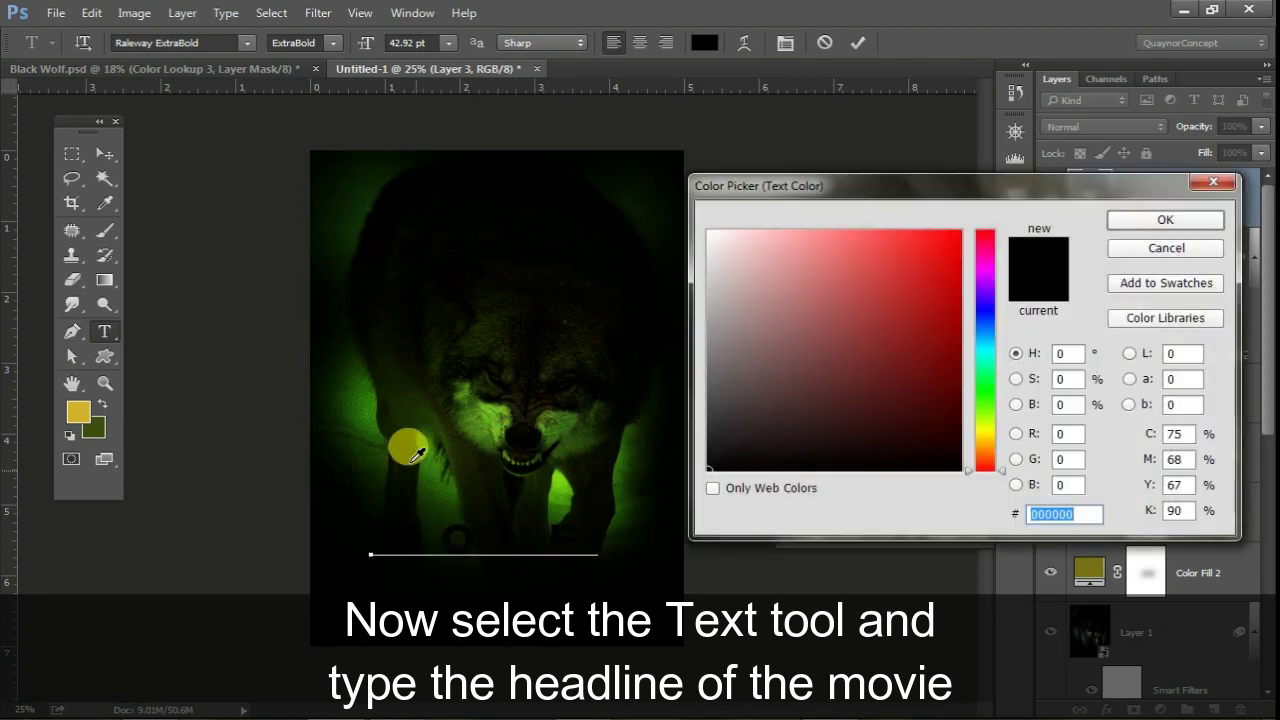
left_click(369, 390)
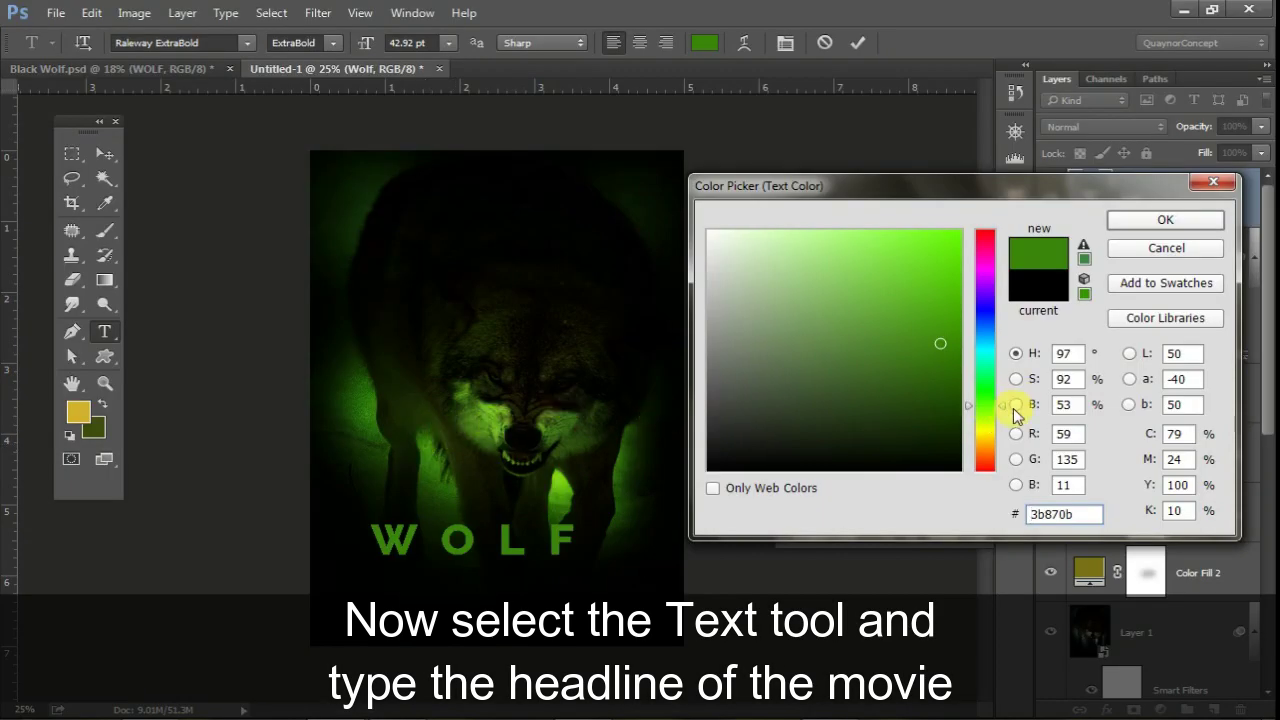
left_click(1016, 406)
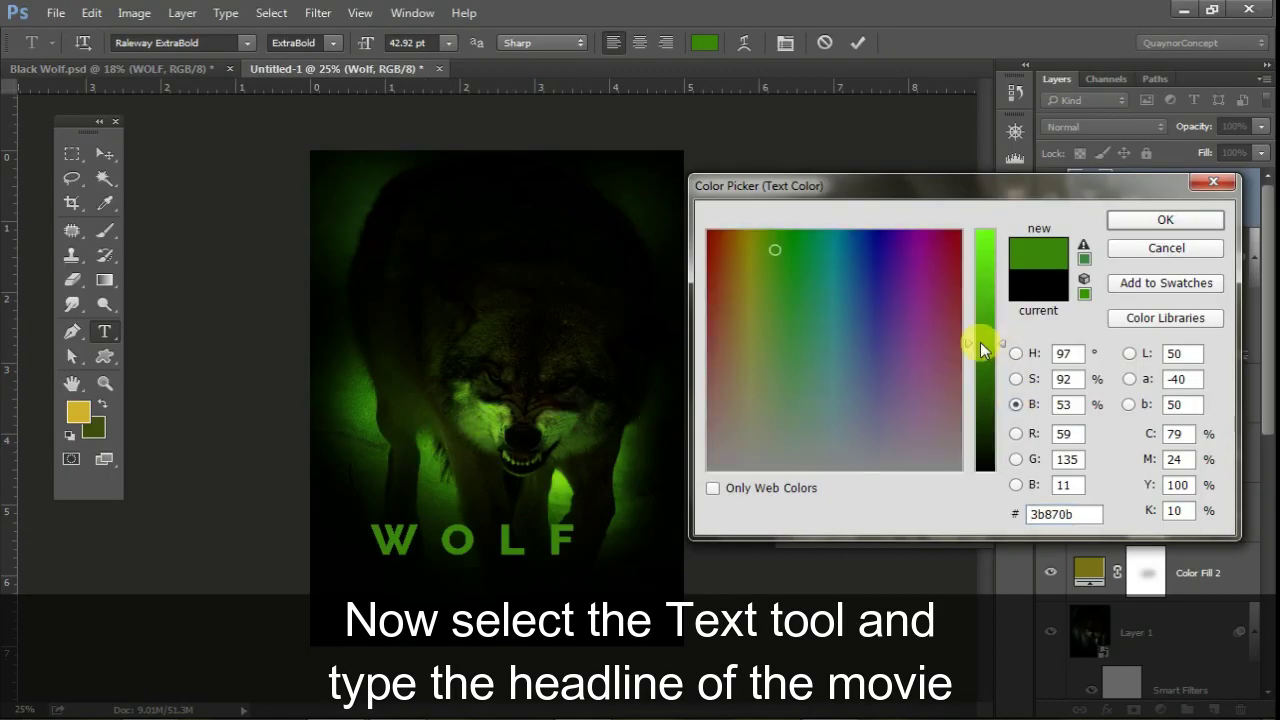
left_click_drag(980, 342, 985, 222)
left_click(1015, 380)
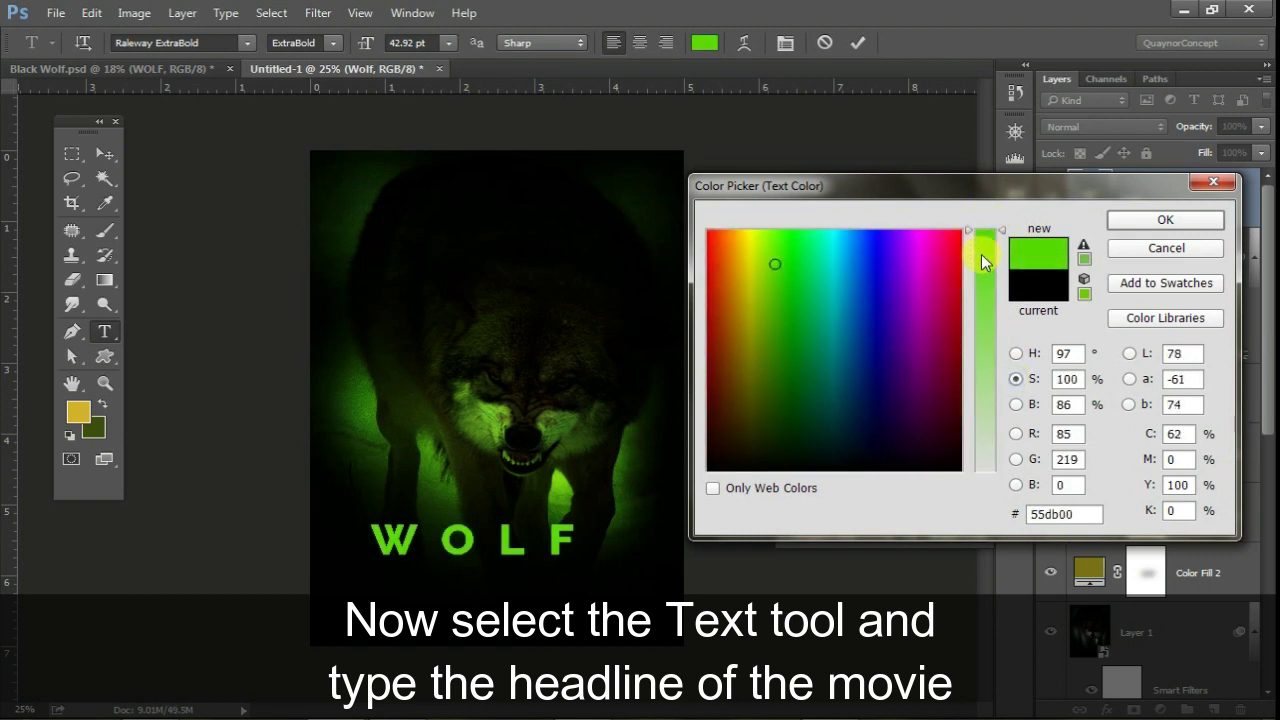
left_click(1016, 354)
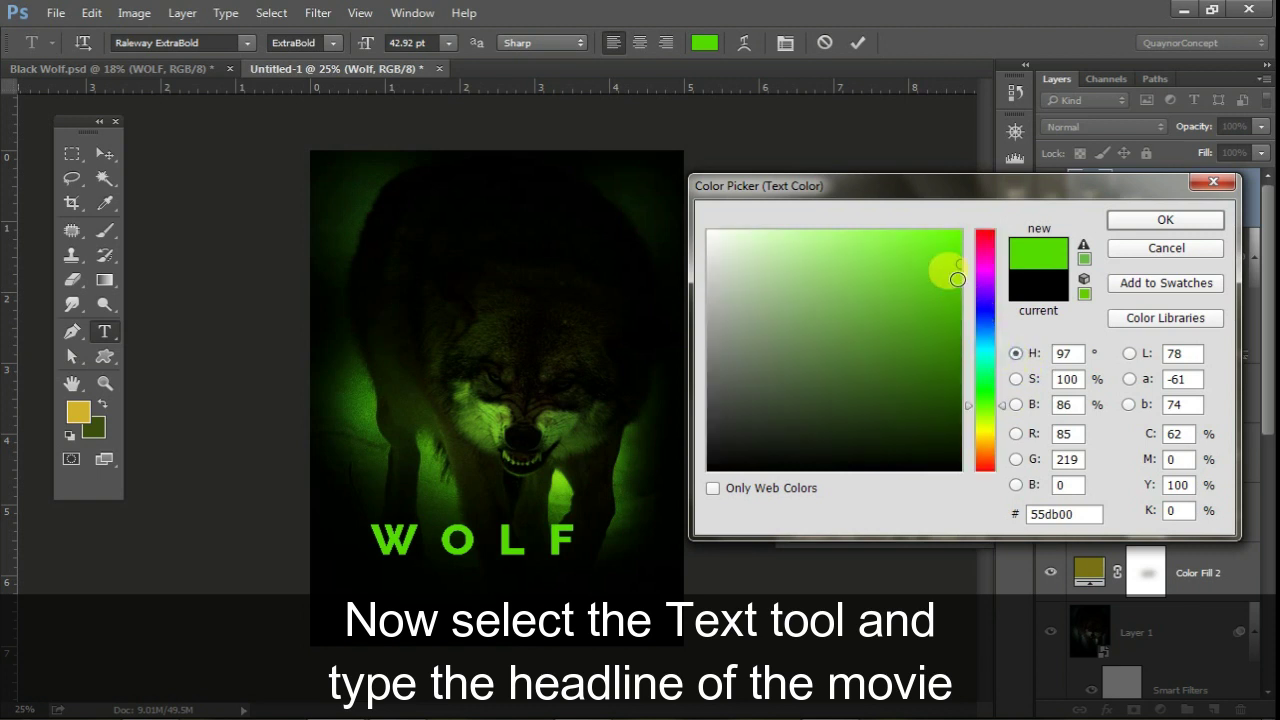
left_click(947, 255)
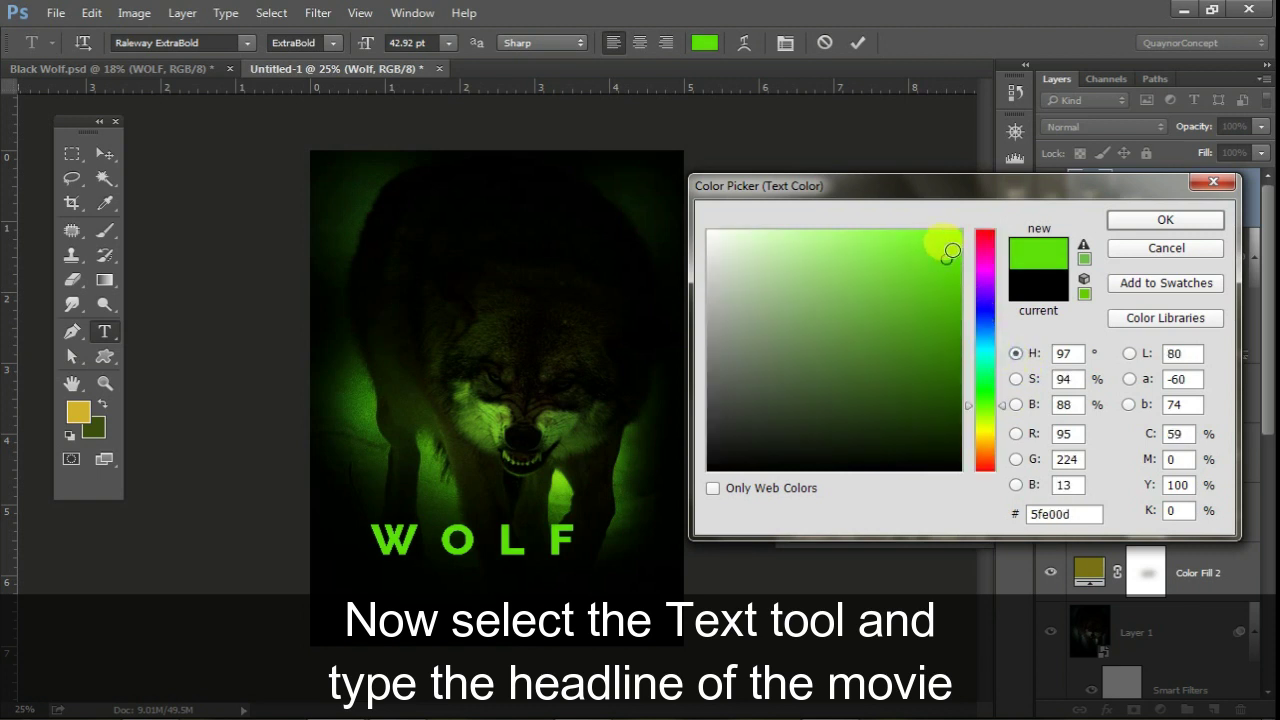
left_click(490, 408)
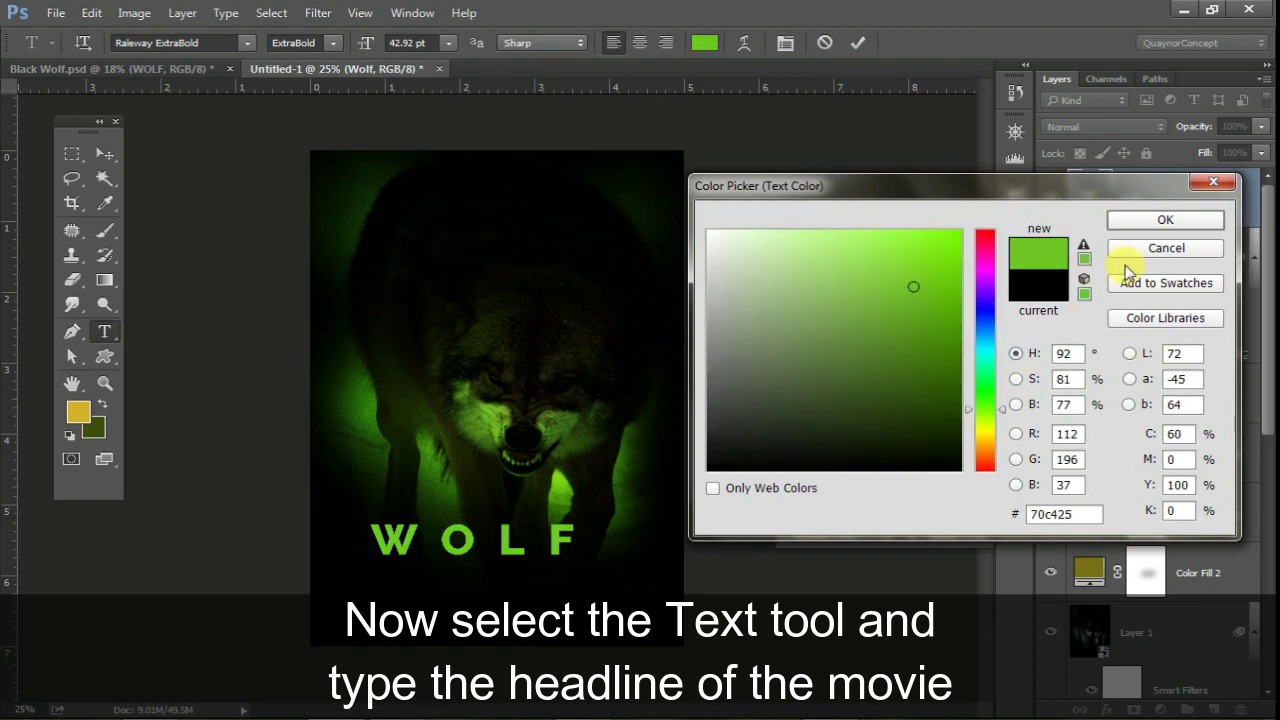
left_click(1166, 220)
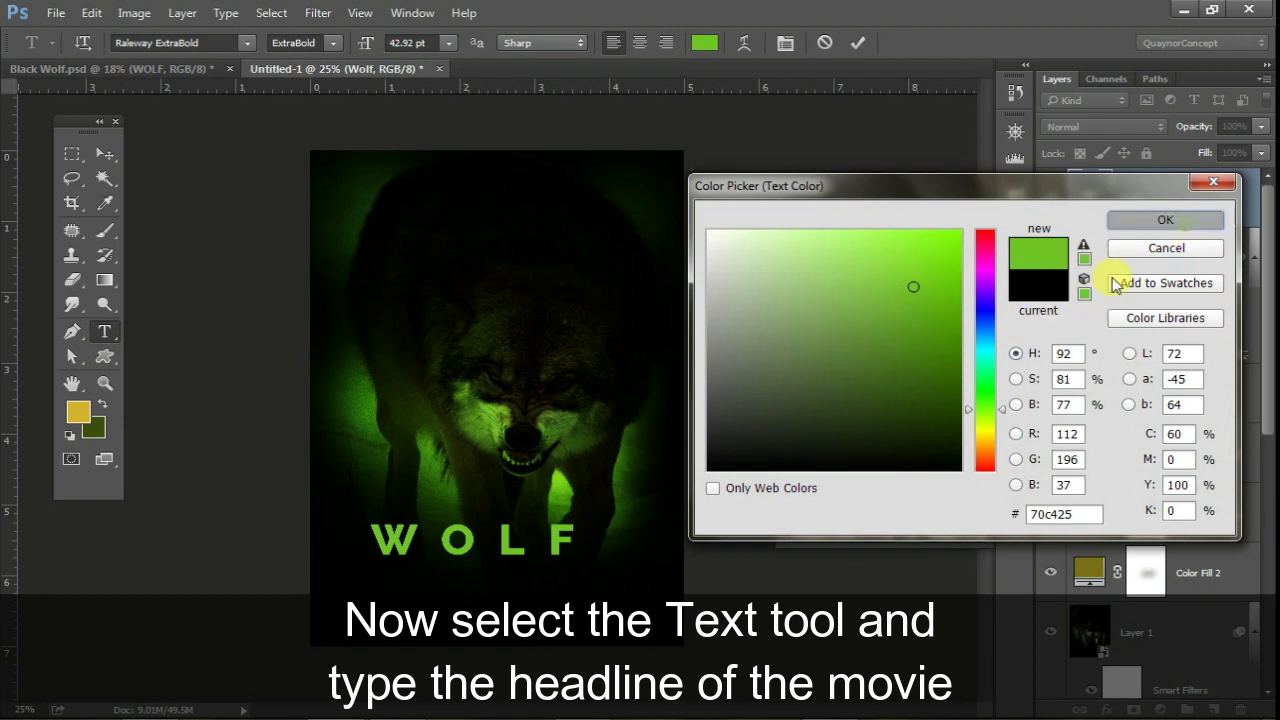
- Set WOLF's tracking to 0, size to about 108 pt, and centre alignment
left_click_drag(955, 400, 890, 405)
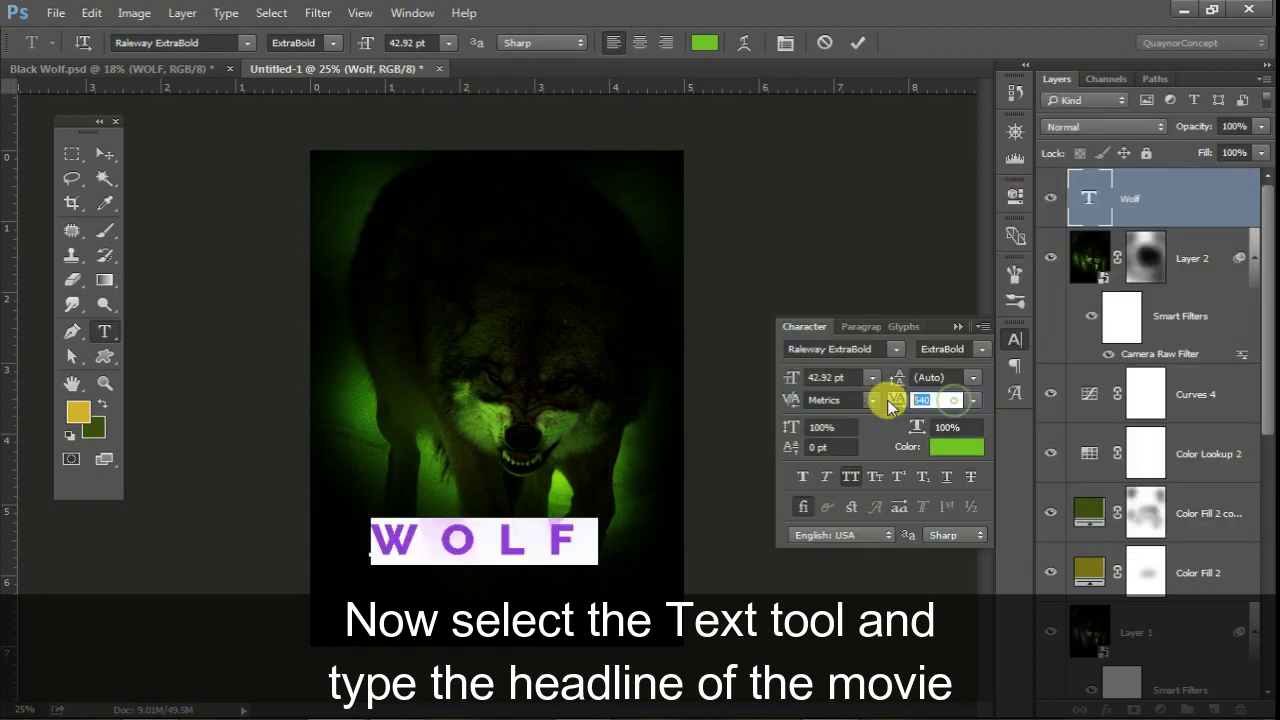
type("0")
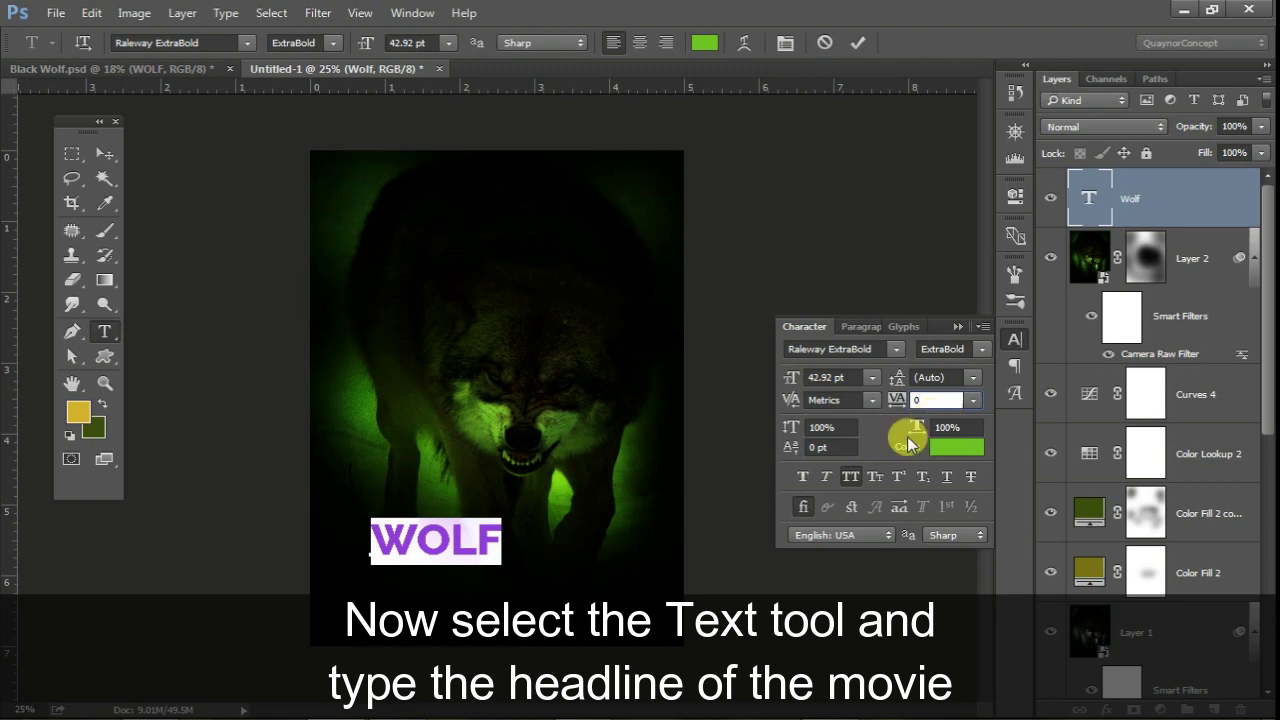
left_click_drag(797, 377, 852, 377)
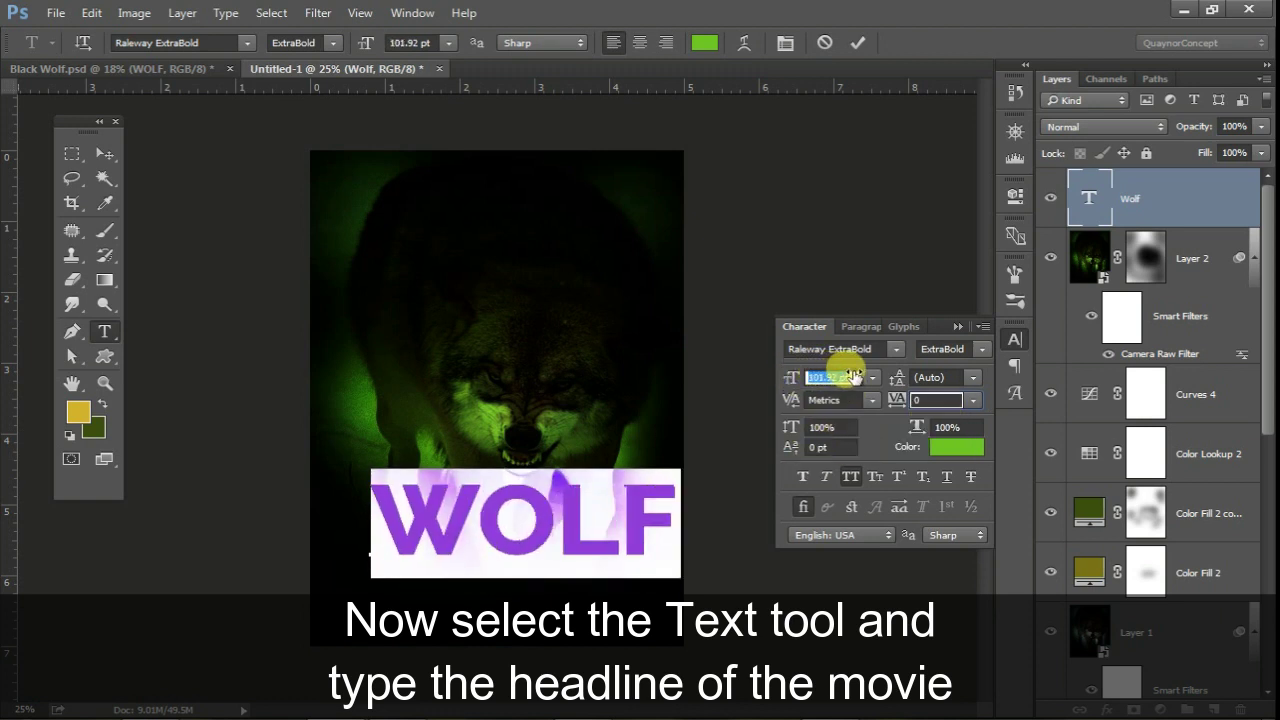
left_click_drag(852, 377, 858, 372)
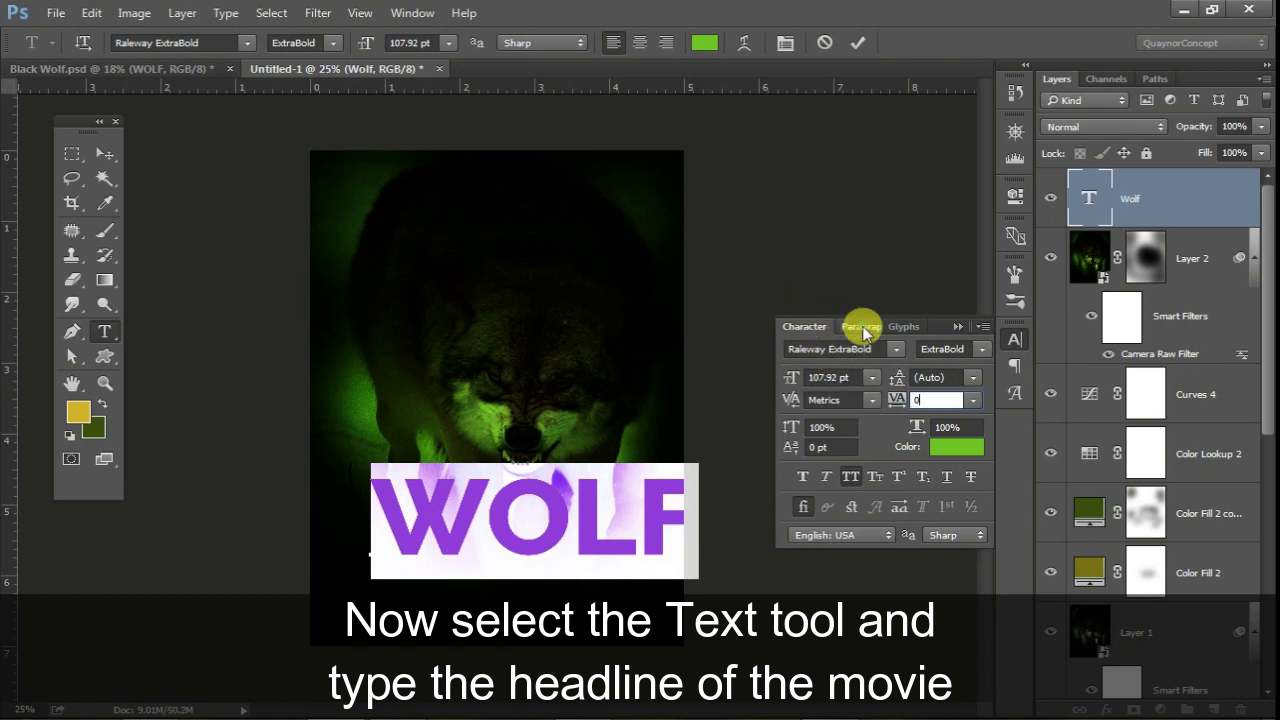
left_click(861, 326)
left_click(827, 351)
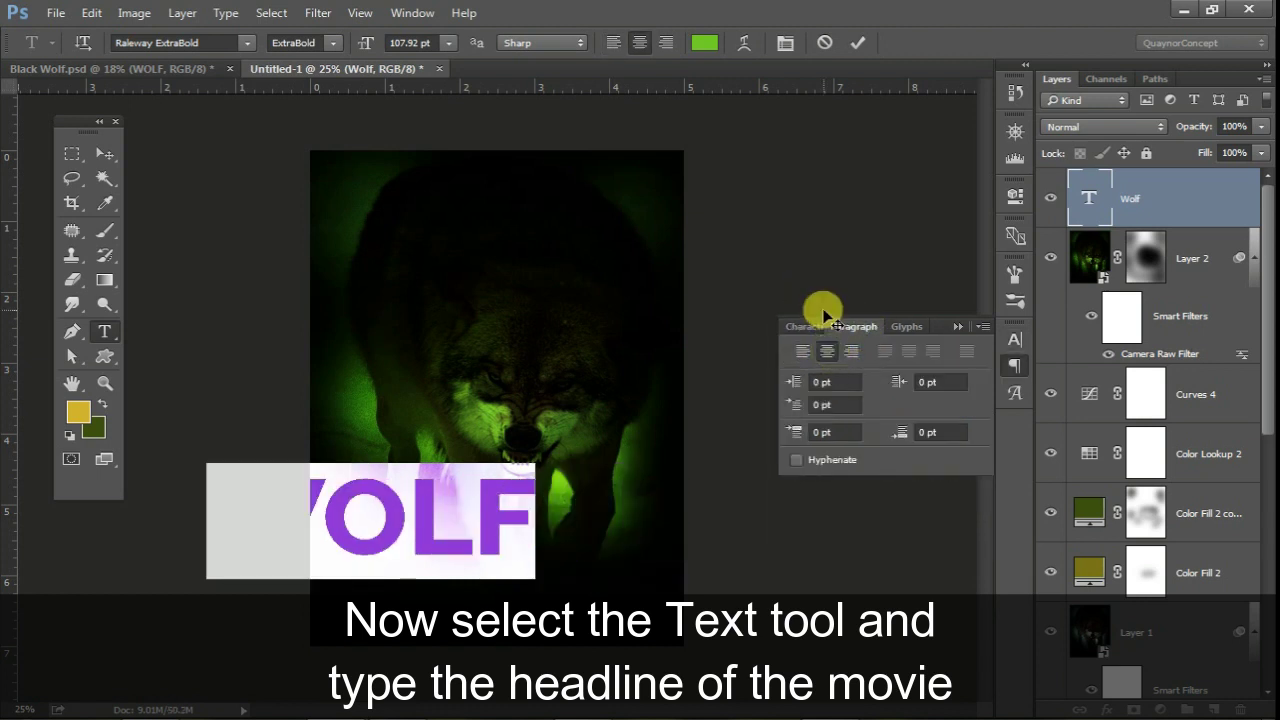
left_click(858, 42)
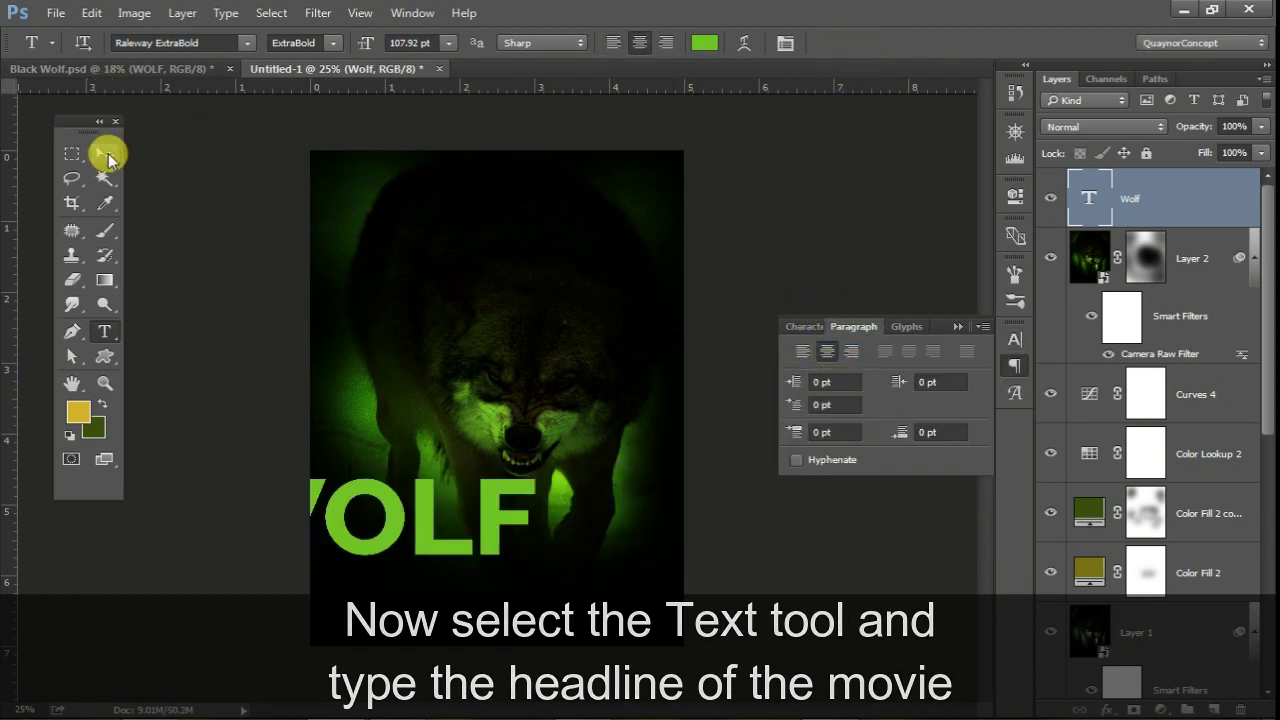
- Move WOLF lower, enlarge it with Free Transform, and centre it across the canvas
left_click(104, 153)
mouse_move(497, 535)
left_mouse_down()
mouse_move(572, 548)
mouse_move(549, 543)
mouse_move(562, 560)
left_mouse_up()
key("ctrl+t")
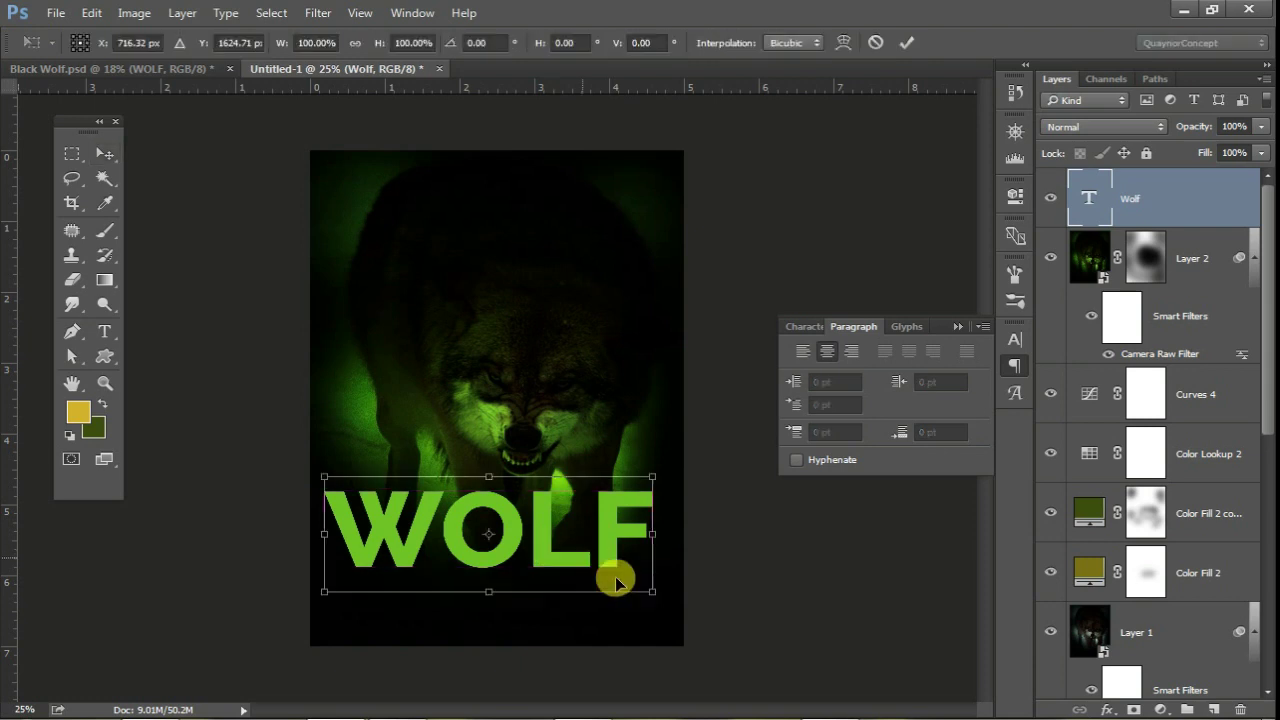
left_click_drag(652, 590, 668, 594)
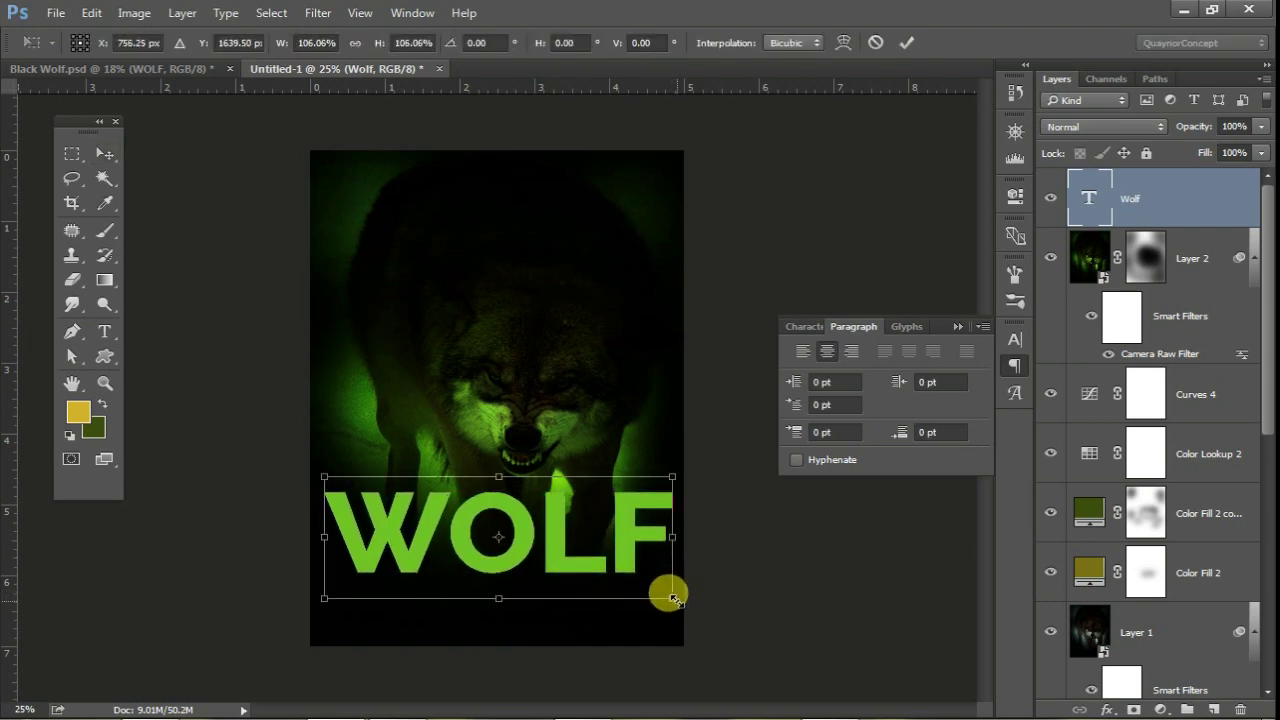
key("Return")
key("ctrl+a")
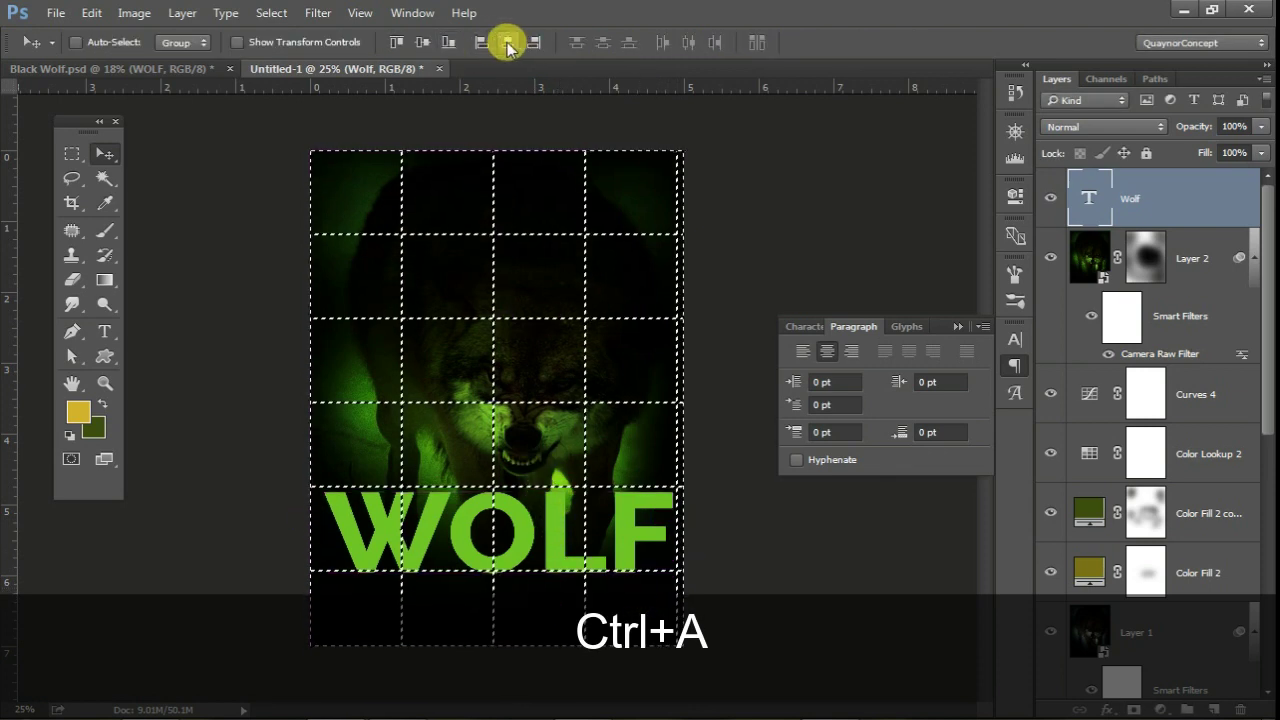
key("ctrl+d")
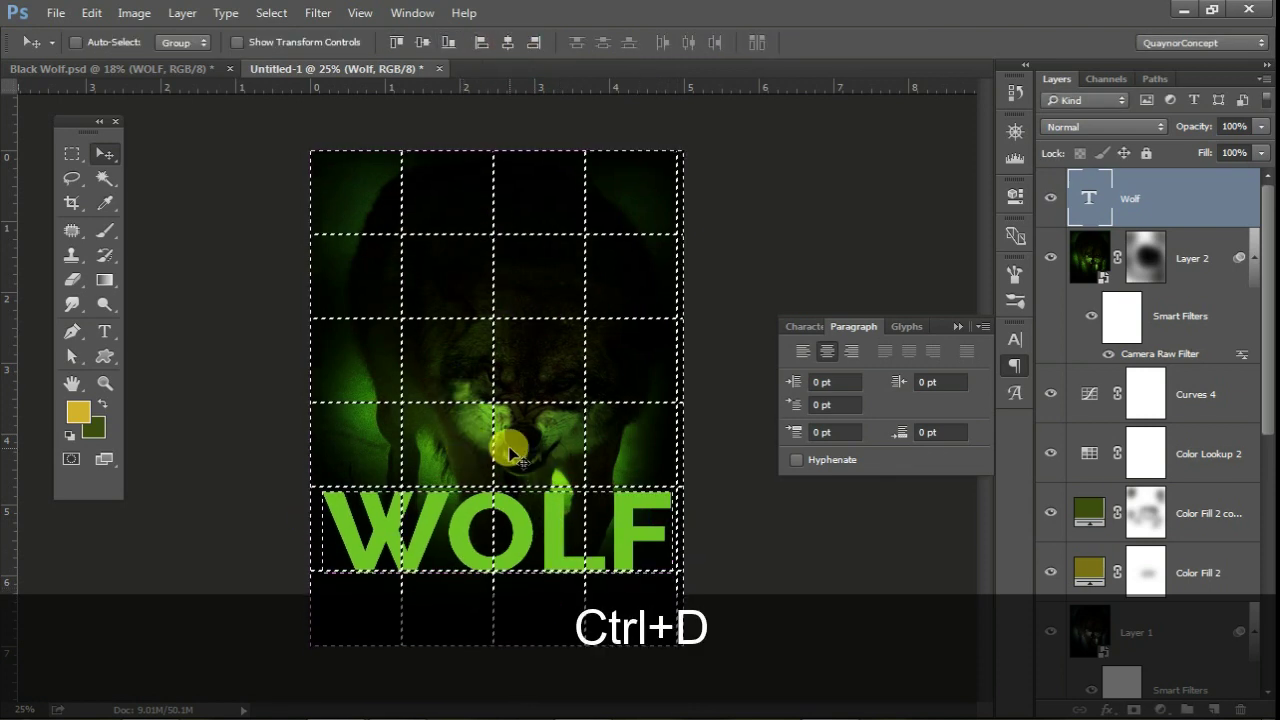
- Change the headline's font style to Raleway SemiBold
left_click(804, 326)
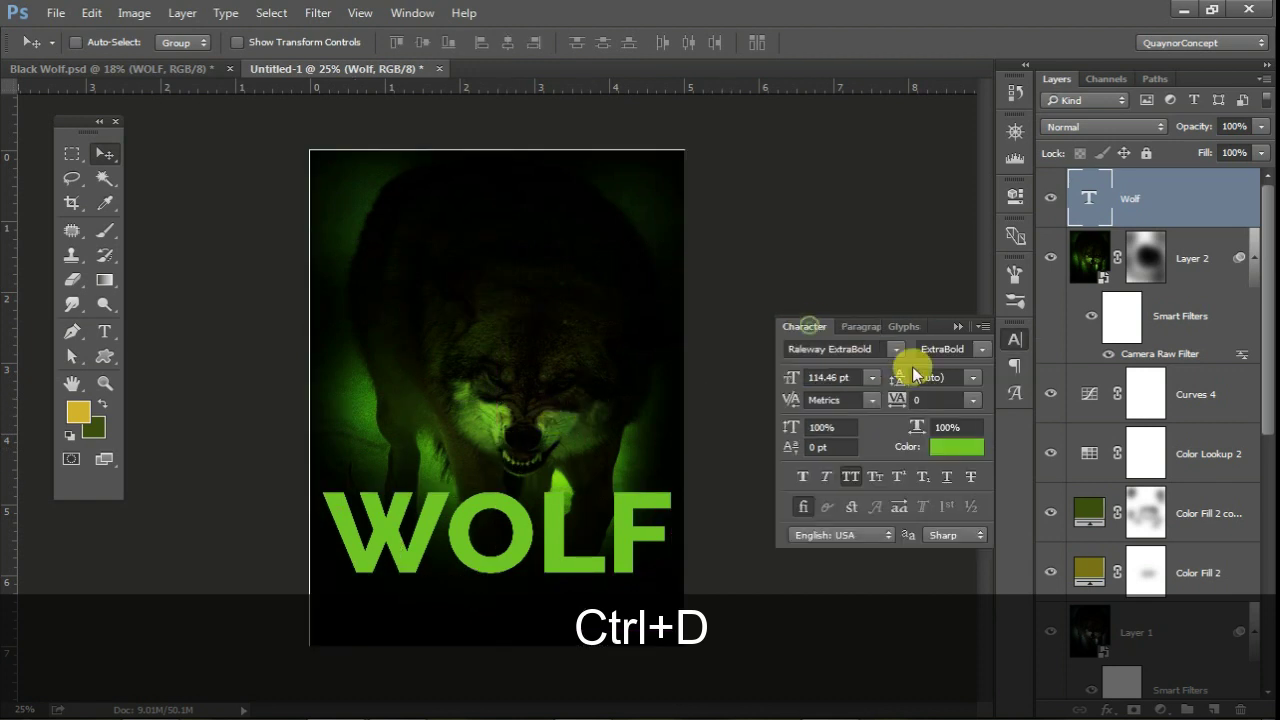
left_click(983, 349)
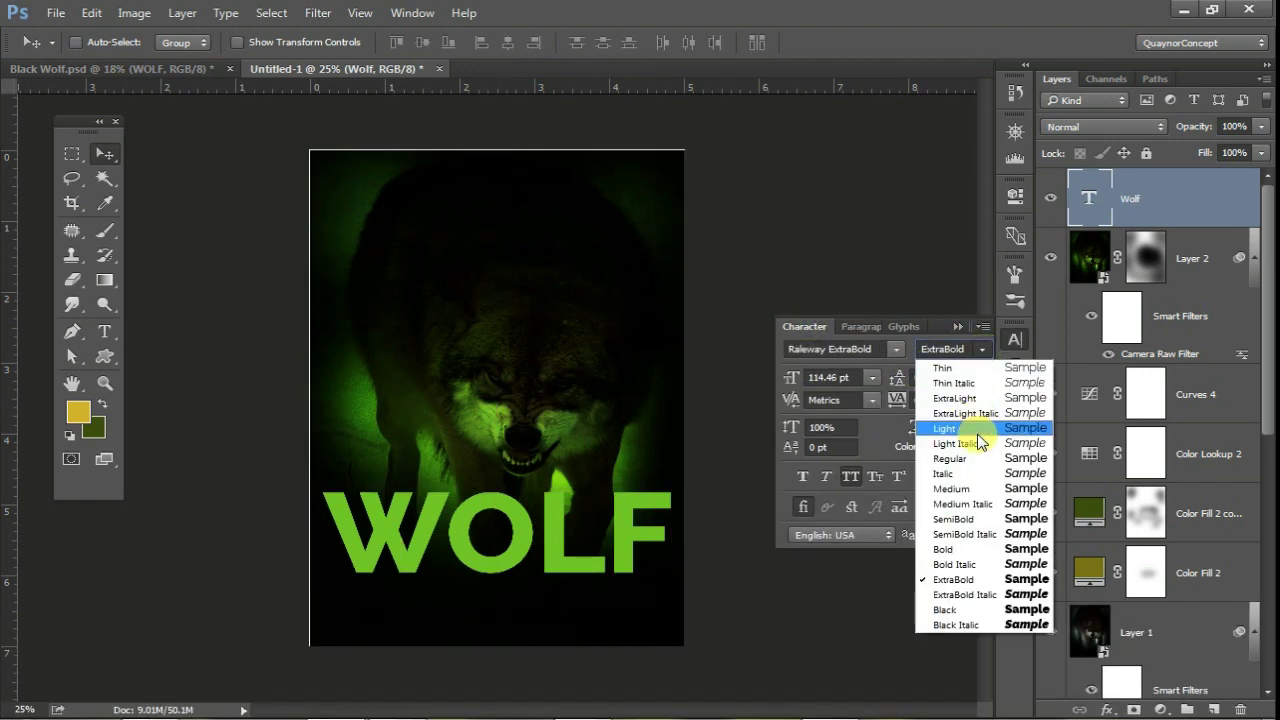
left_click(961, 506)
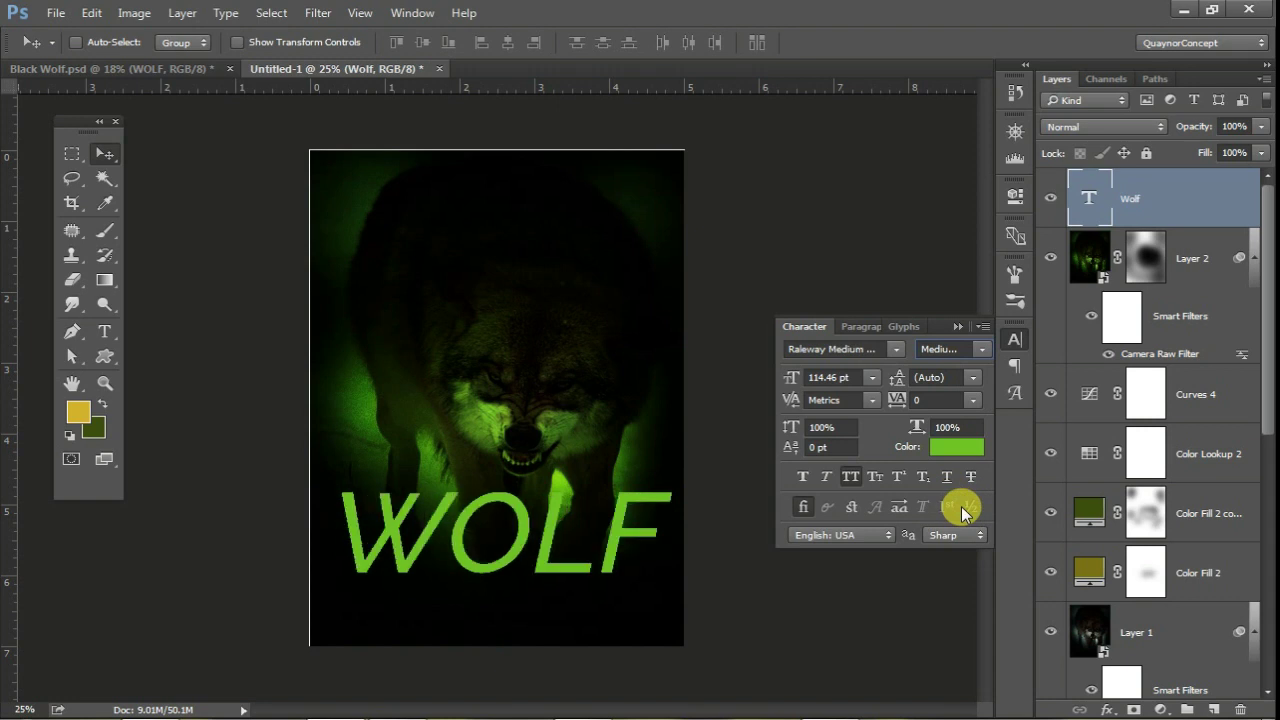
left_click(982, 349)
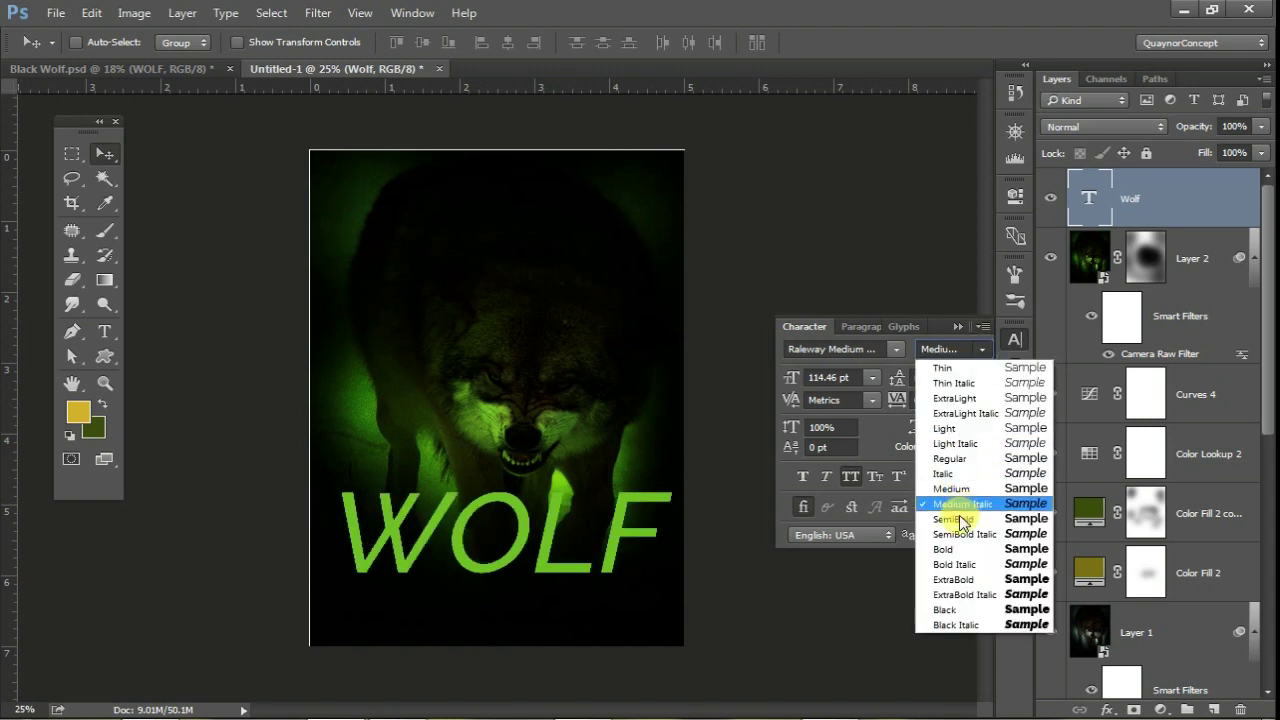
left_click(961, 519)
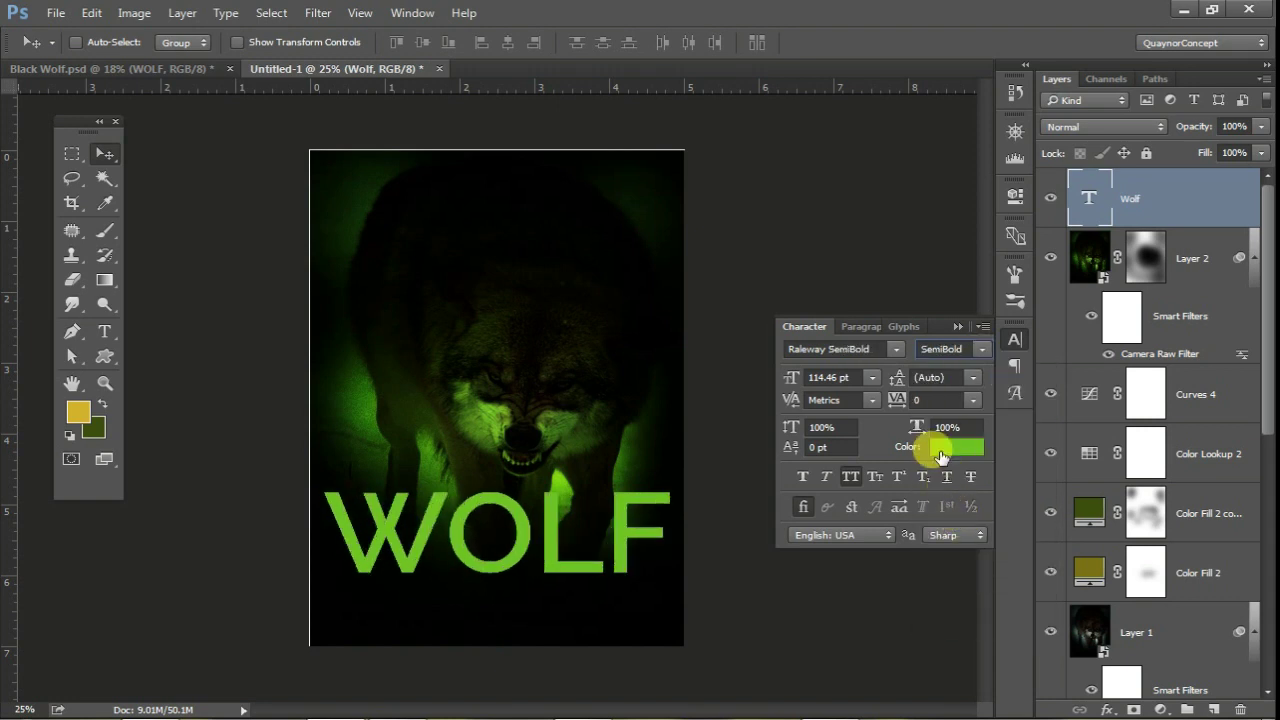
- Scale WOLF down slightly to 107.6 pt and open the text layer's Blending Options
key("ctrl+t")
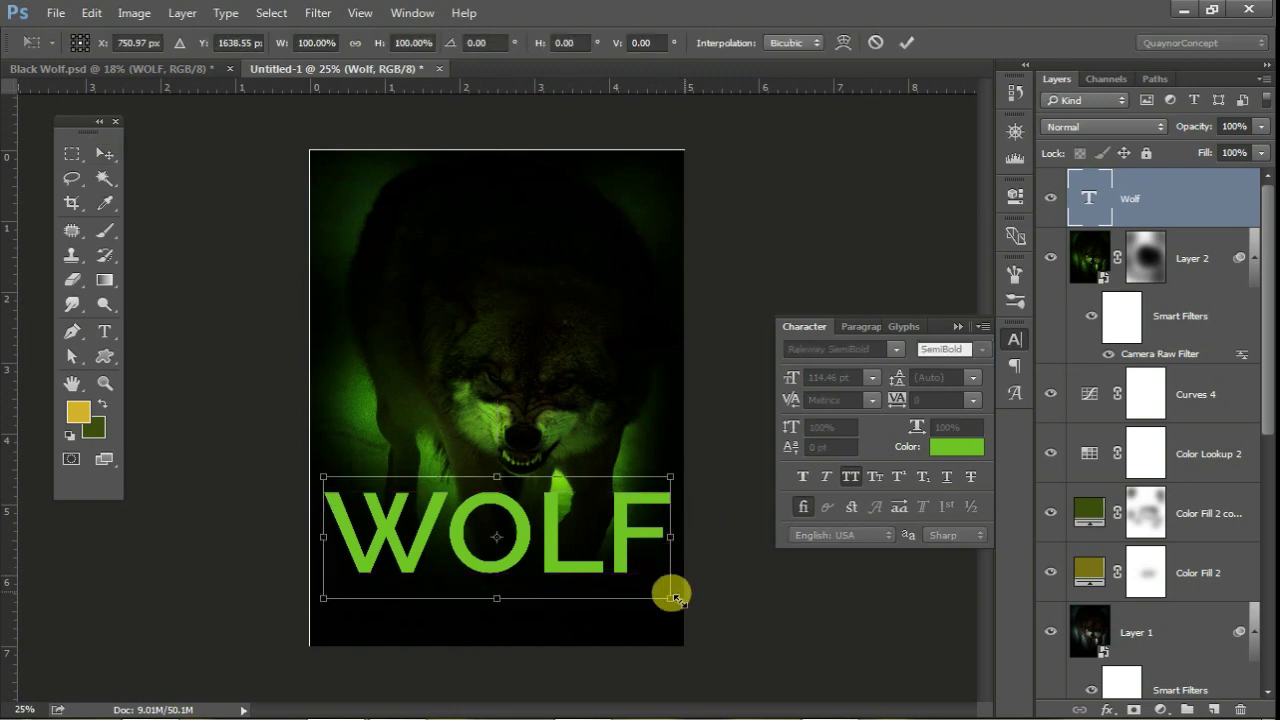
left_click_drag(670, 600, 660, 593)
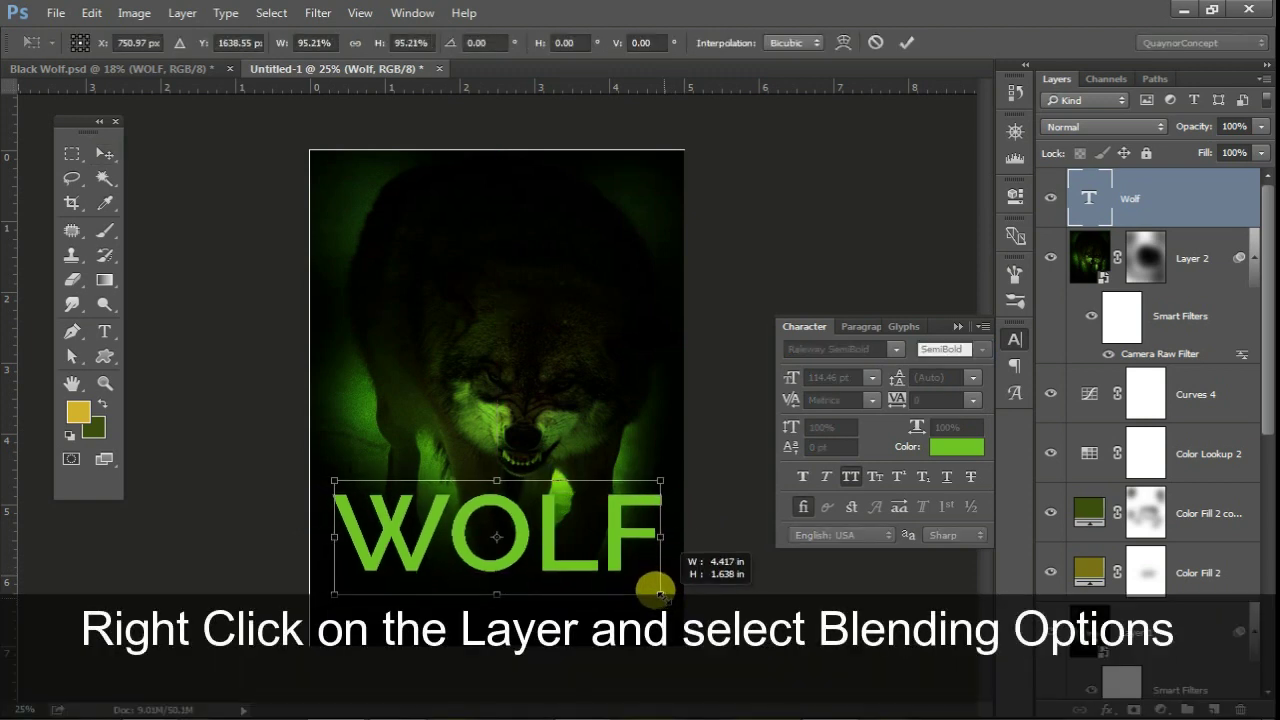
key("Return")
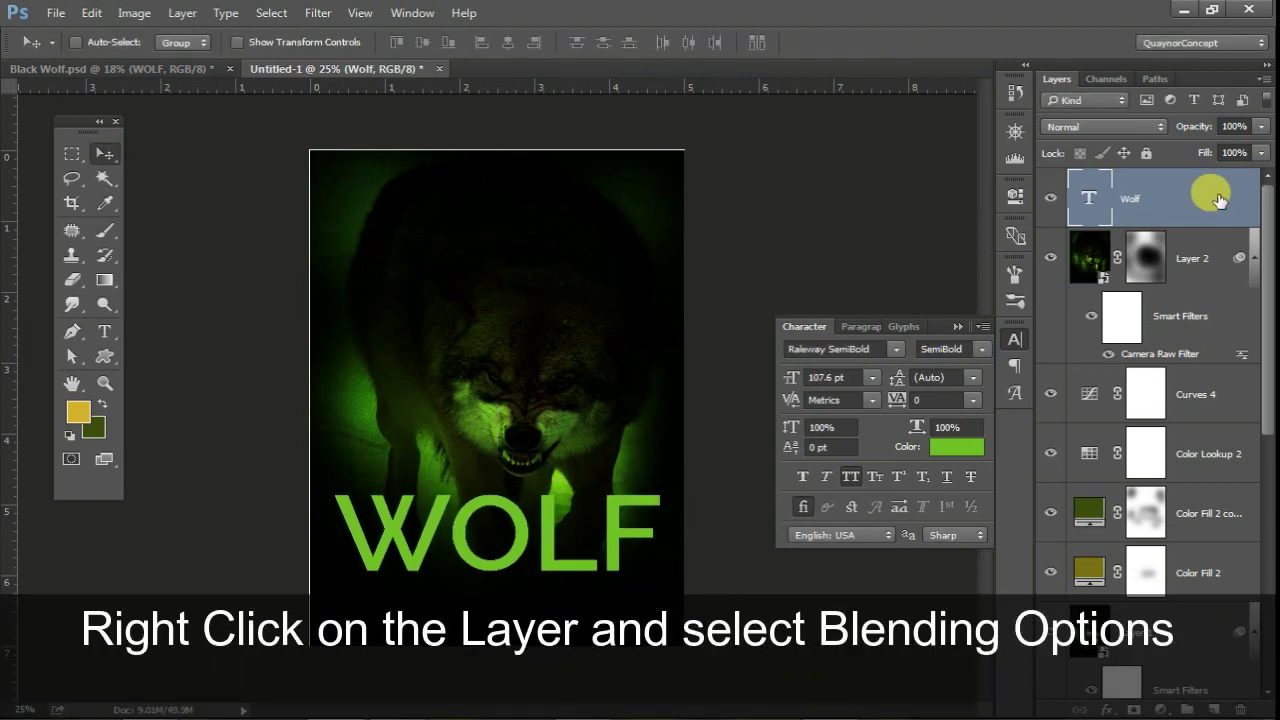
right_click(1215, 195)
left_click(940, 138)
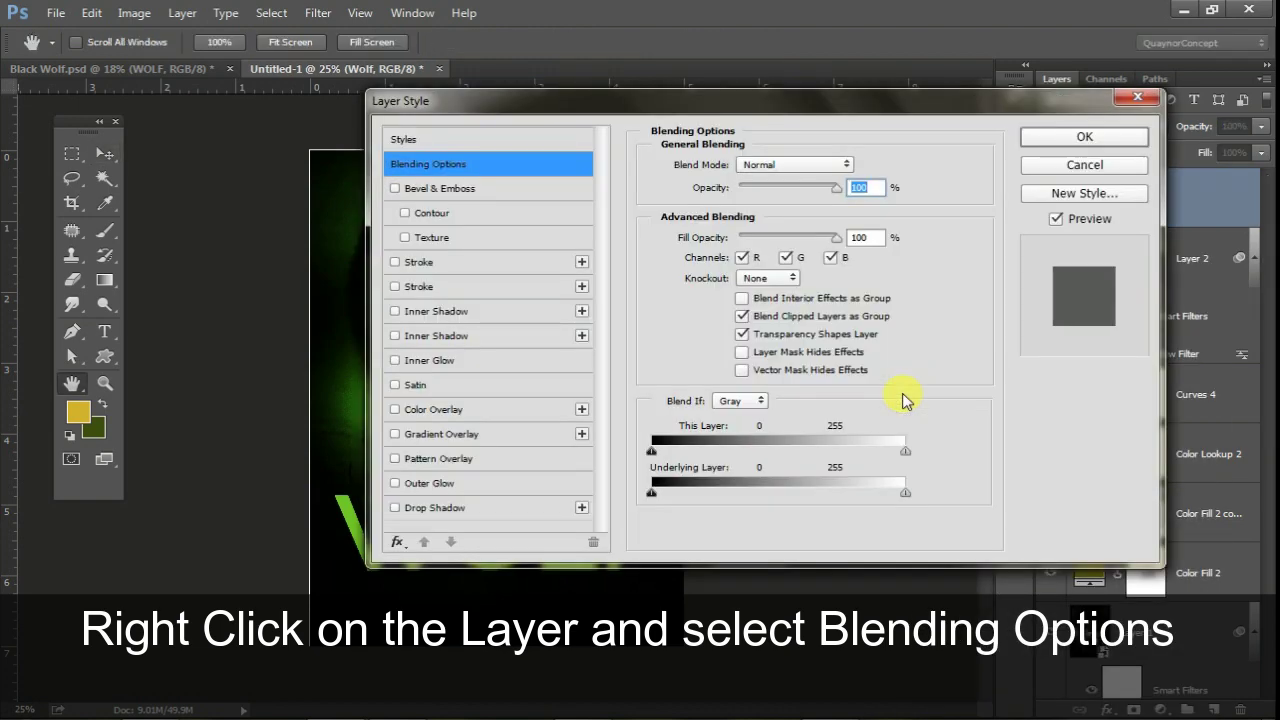
- Add an Outer Glow to WOLF in the headline's sampled green with Screen blending
mouse_move(518, 100)
left_mouse_down()
mouse_move(866, 90)
mouse_move(853, 83)
left_mouse_up()
left_click(790, 460)
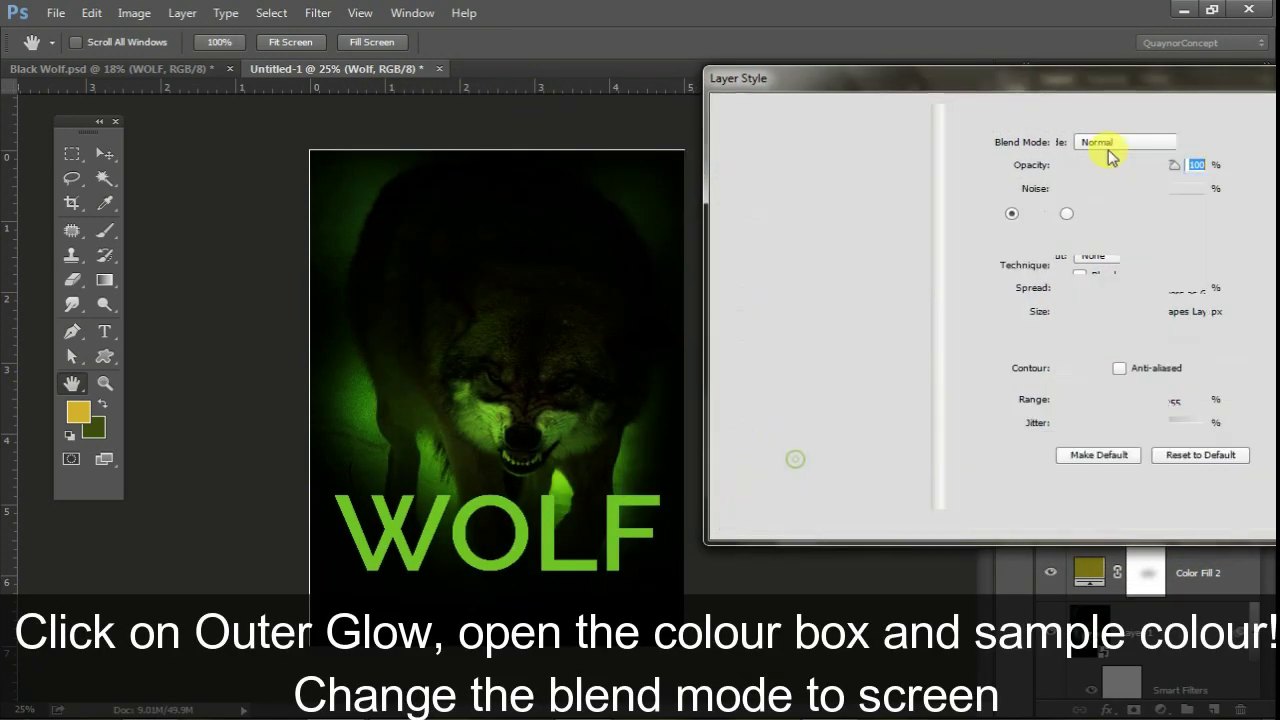
left_click(1036, 213)
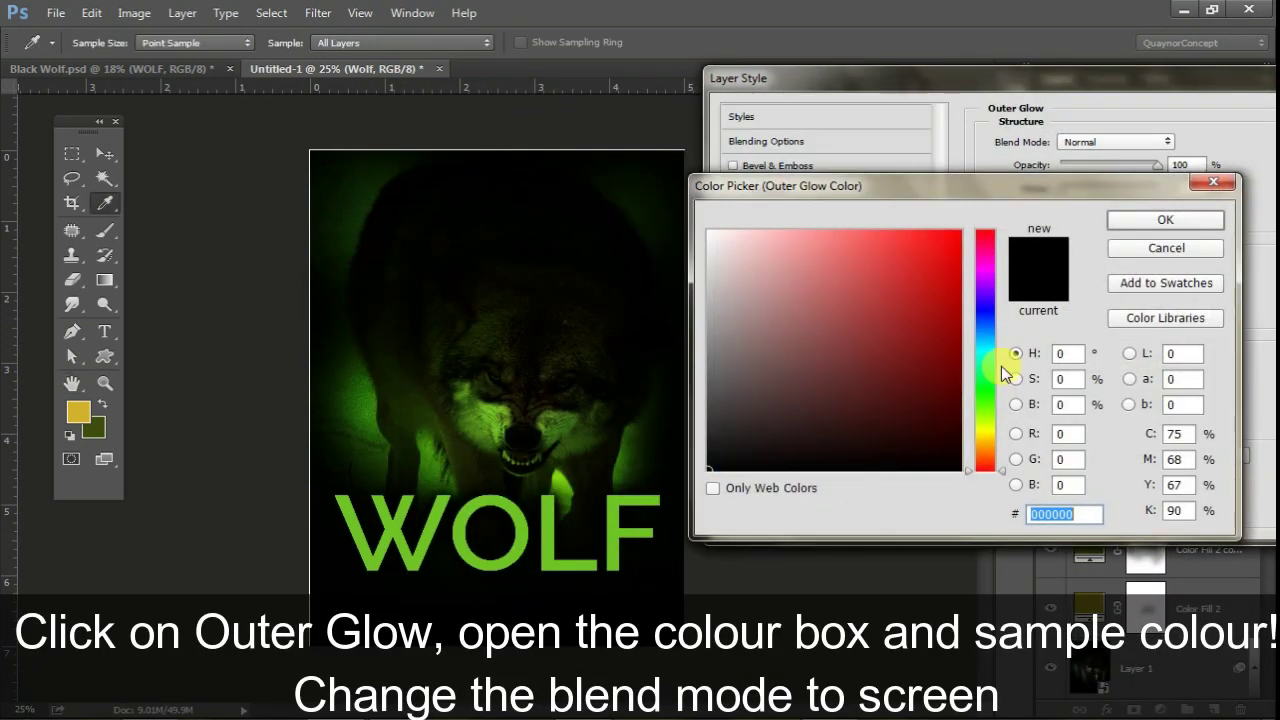
left_click(520, 505)
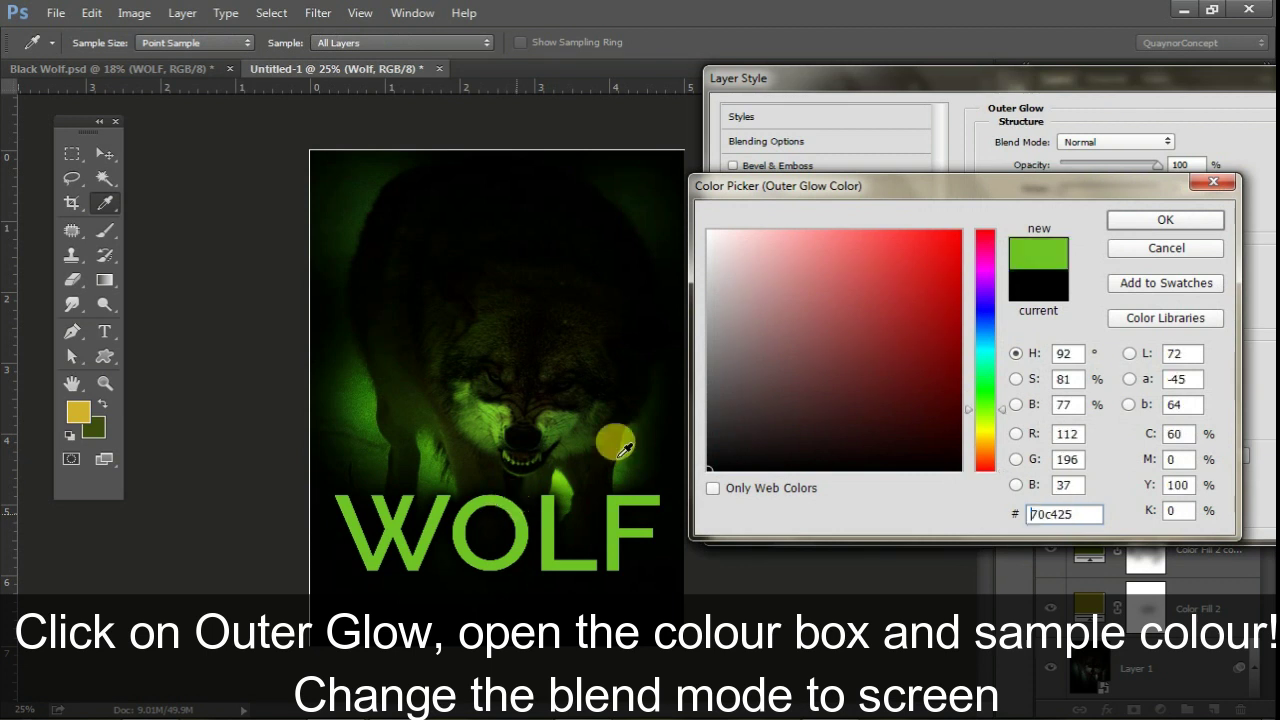
left_click(1163, 225)
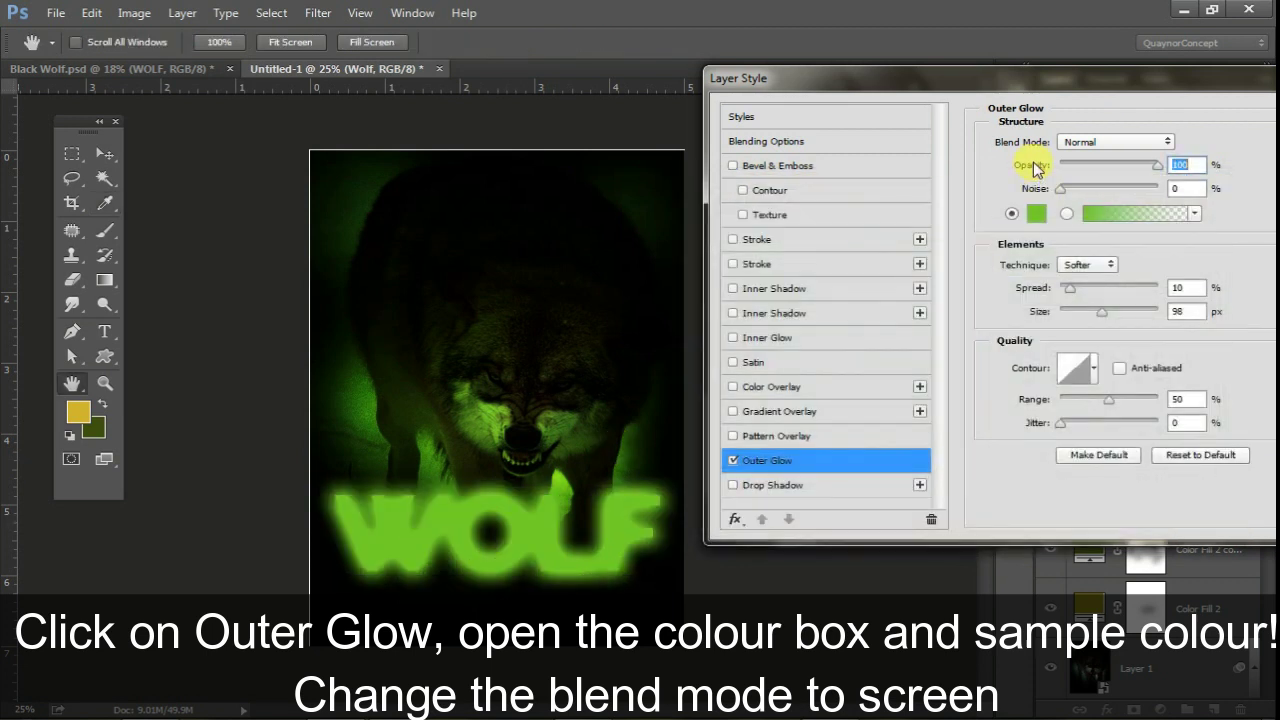
left_click(1105, 143)
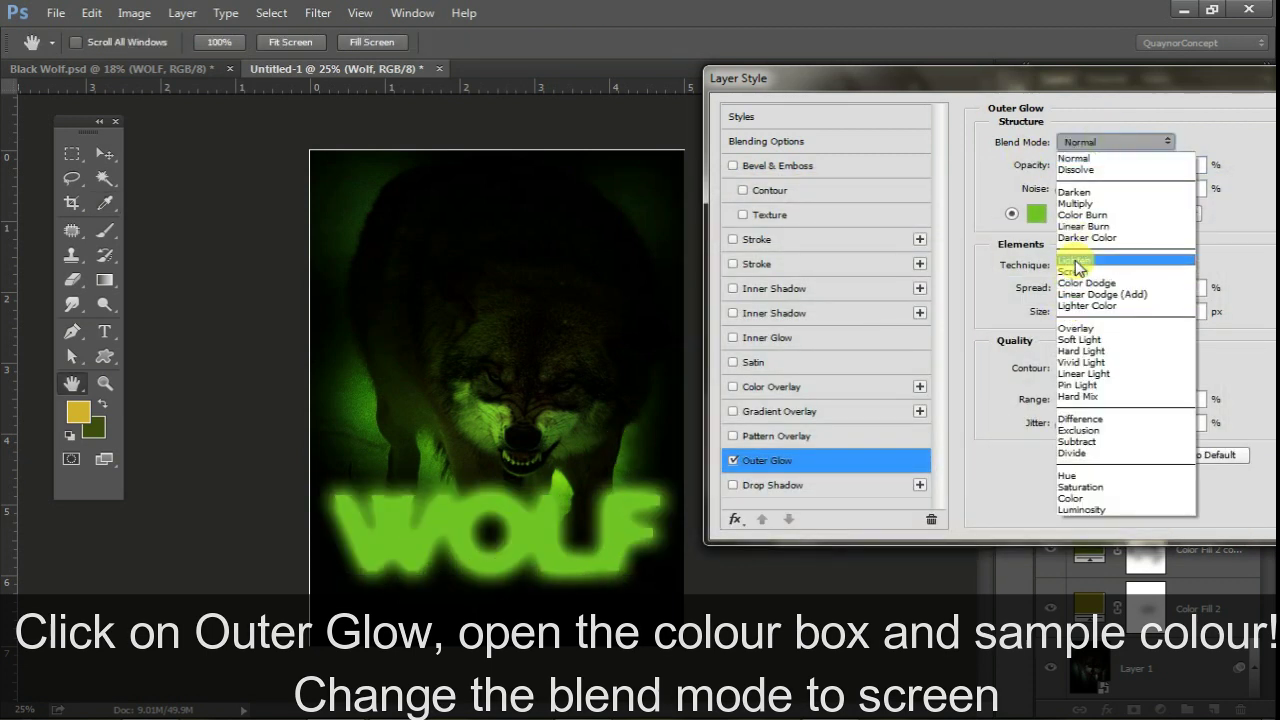
left_click(1080, 265)
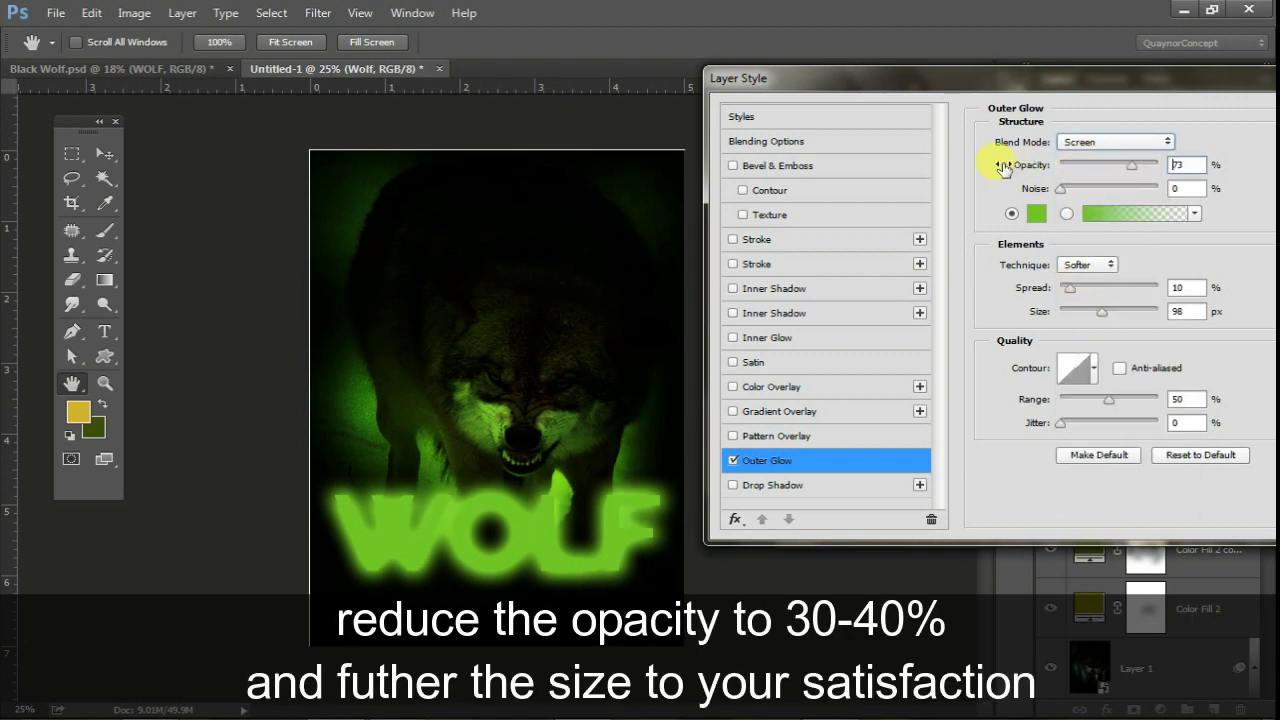
- Set the glow to 27% opacity and 115 px size, and apply it
left_click_drag(1003, 167, 992, 165)
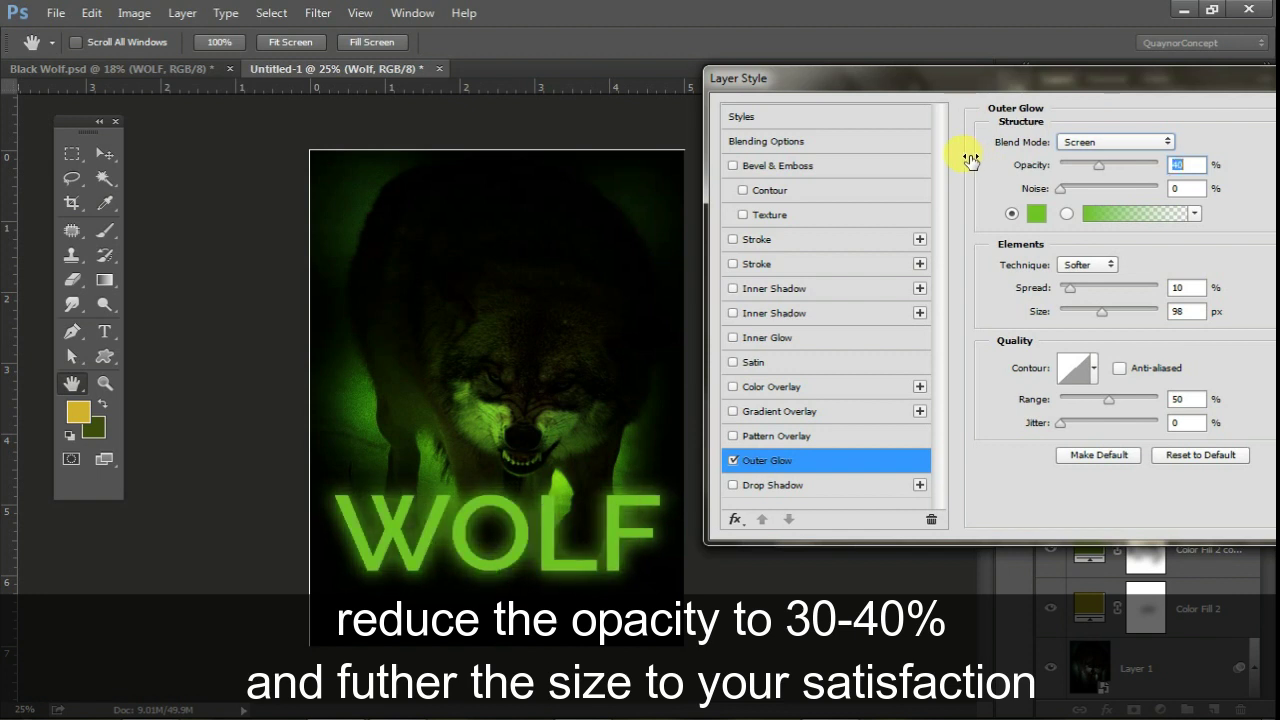
left_click(1033, 170)
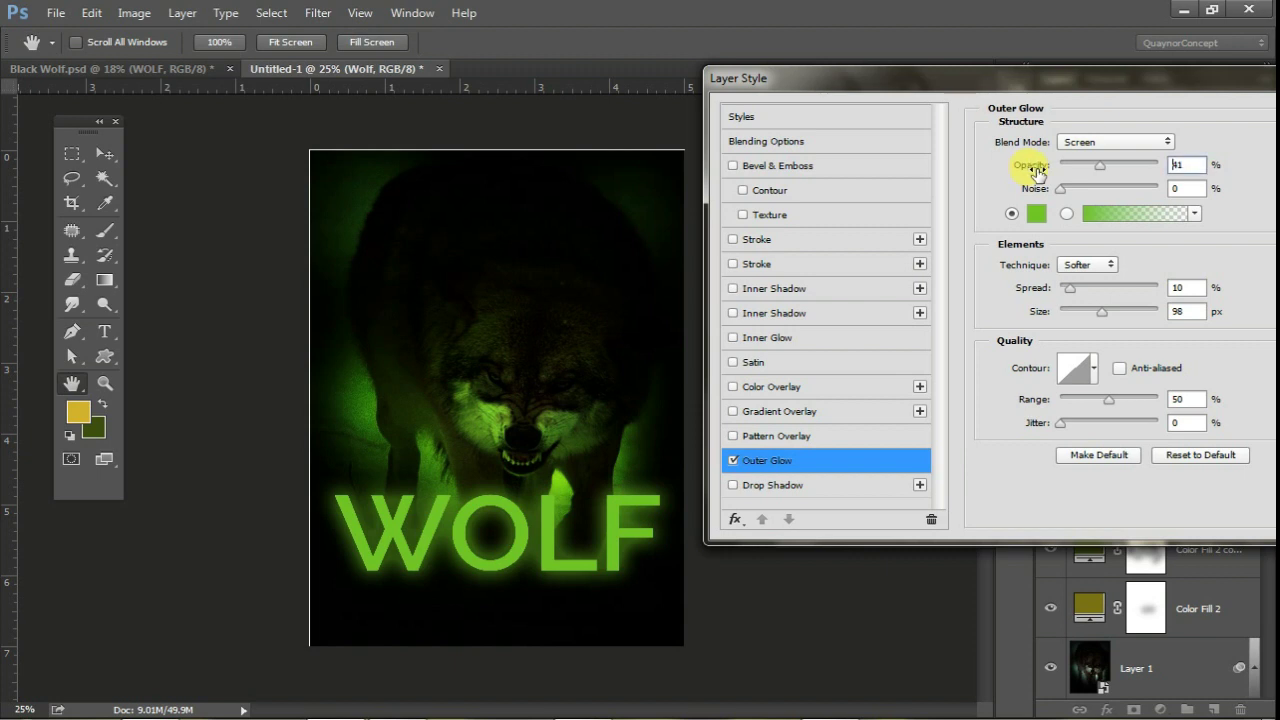
left_click_drag(1038, 172, 1040, 172)
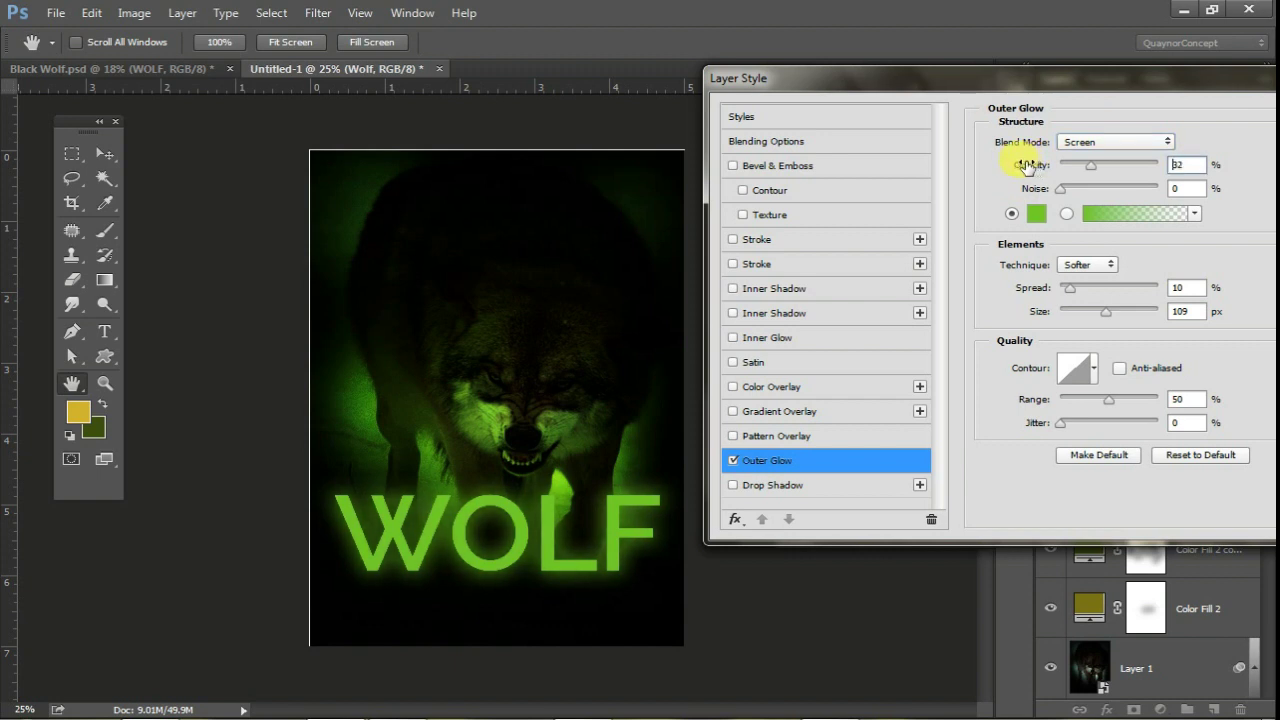
left_click(1047, 291)
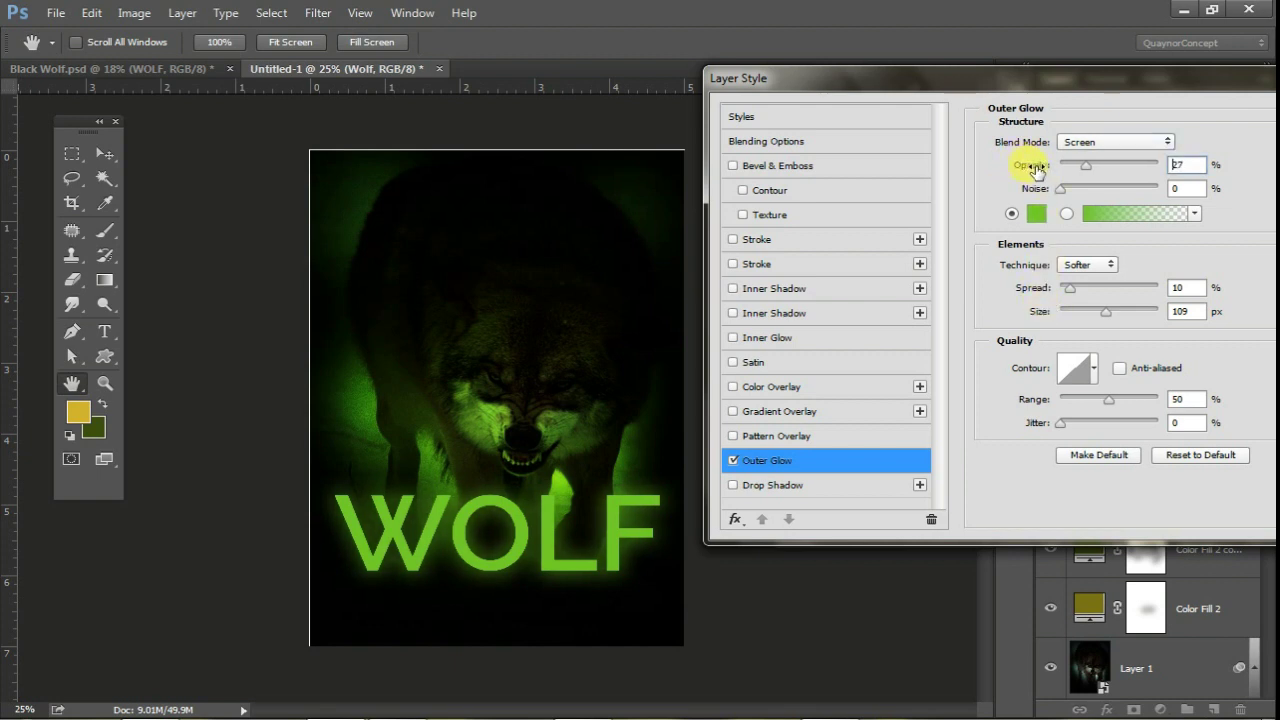
left_click(1050, 325)
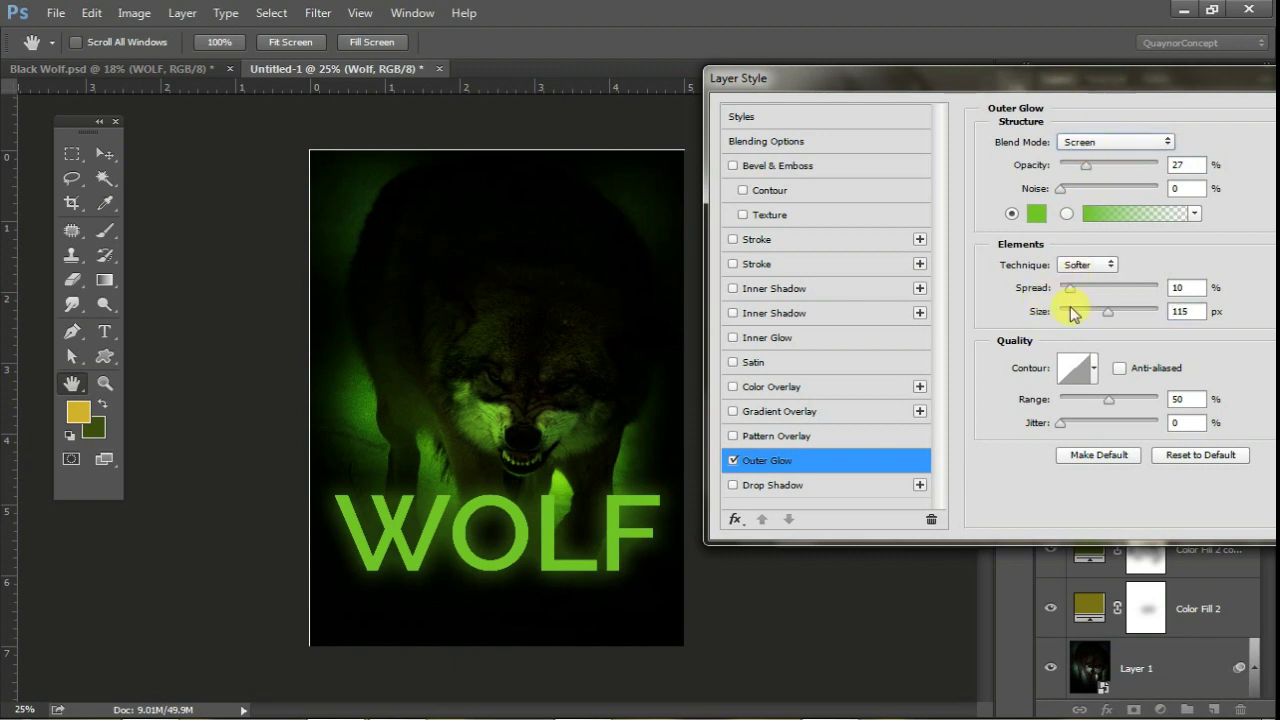
left_click_drag(1103, 83, 906, 111)
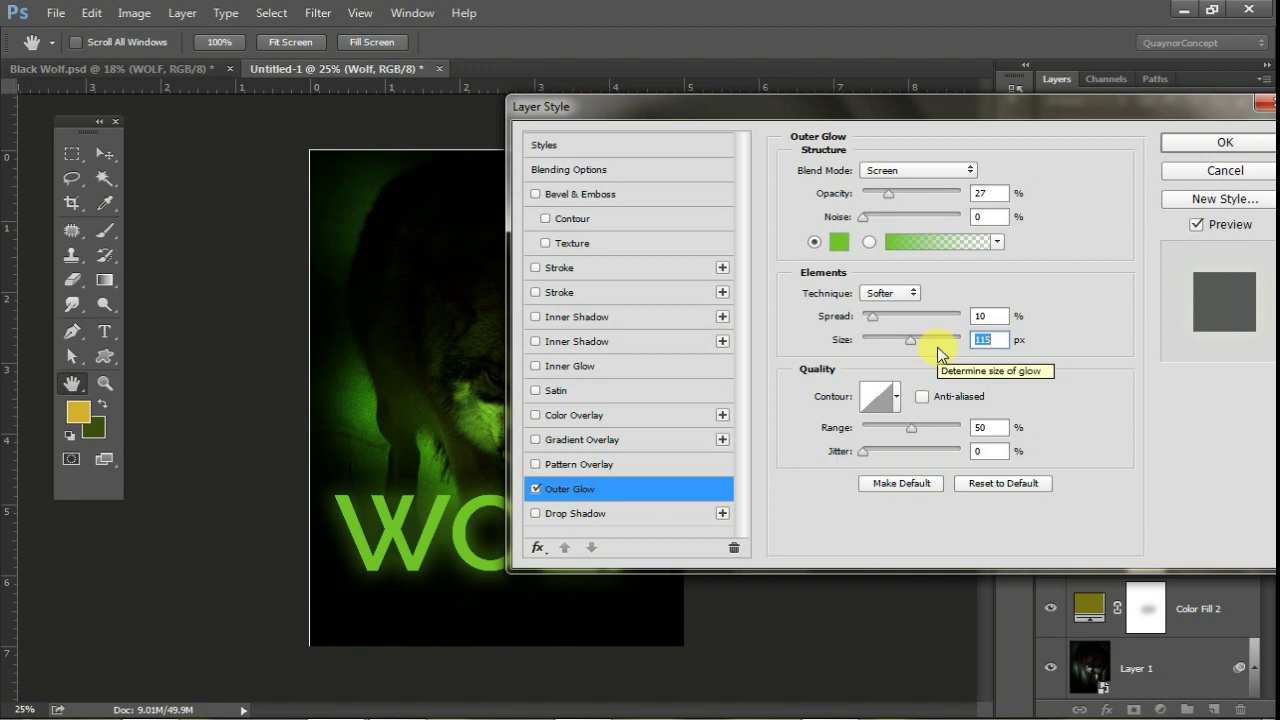
left_click(998, 193)
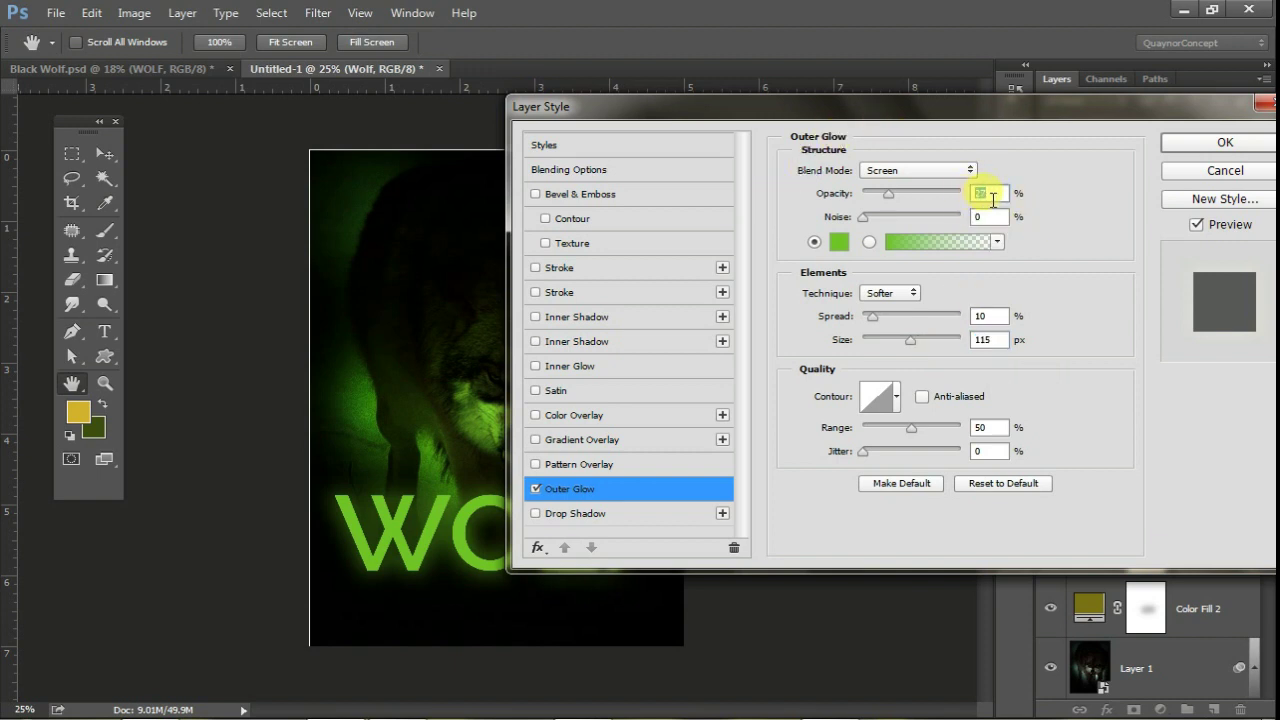
left_click(1220, 148)
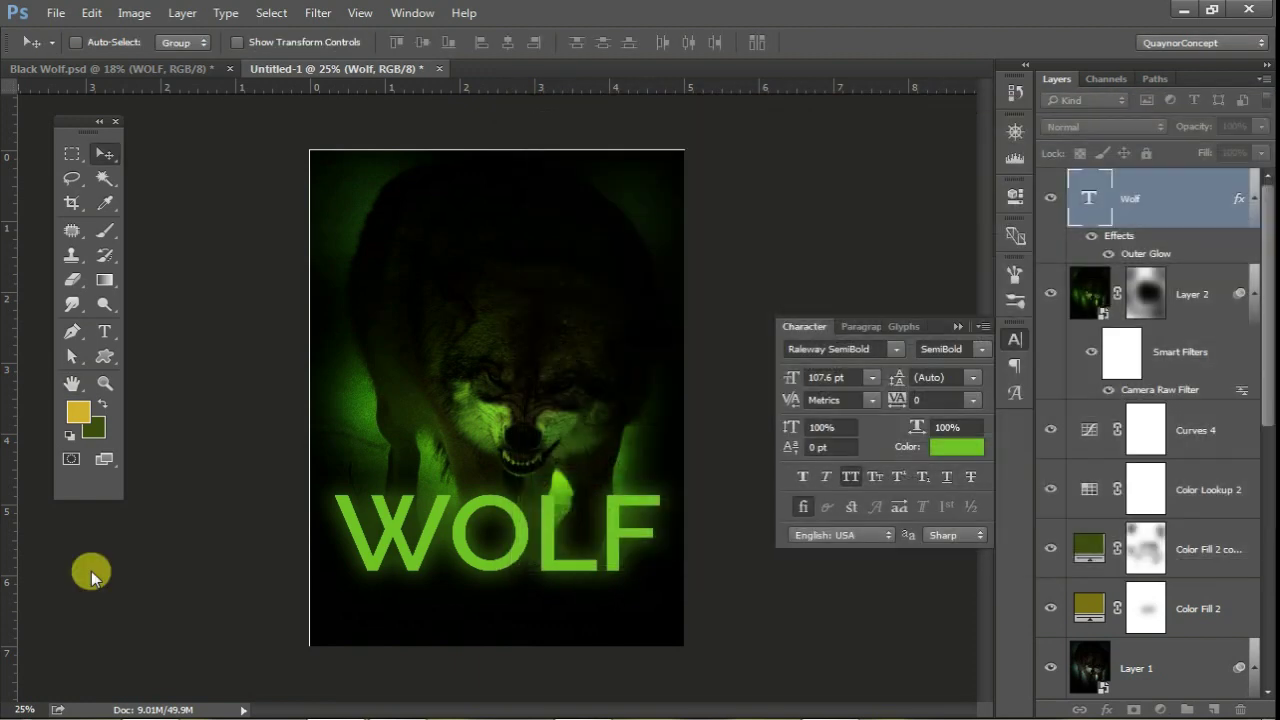
- Draw a paragraph text box beneath WOLF and fill it with lorem ipsum placeholder text
left_click(104, 328)
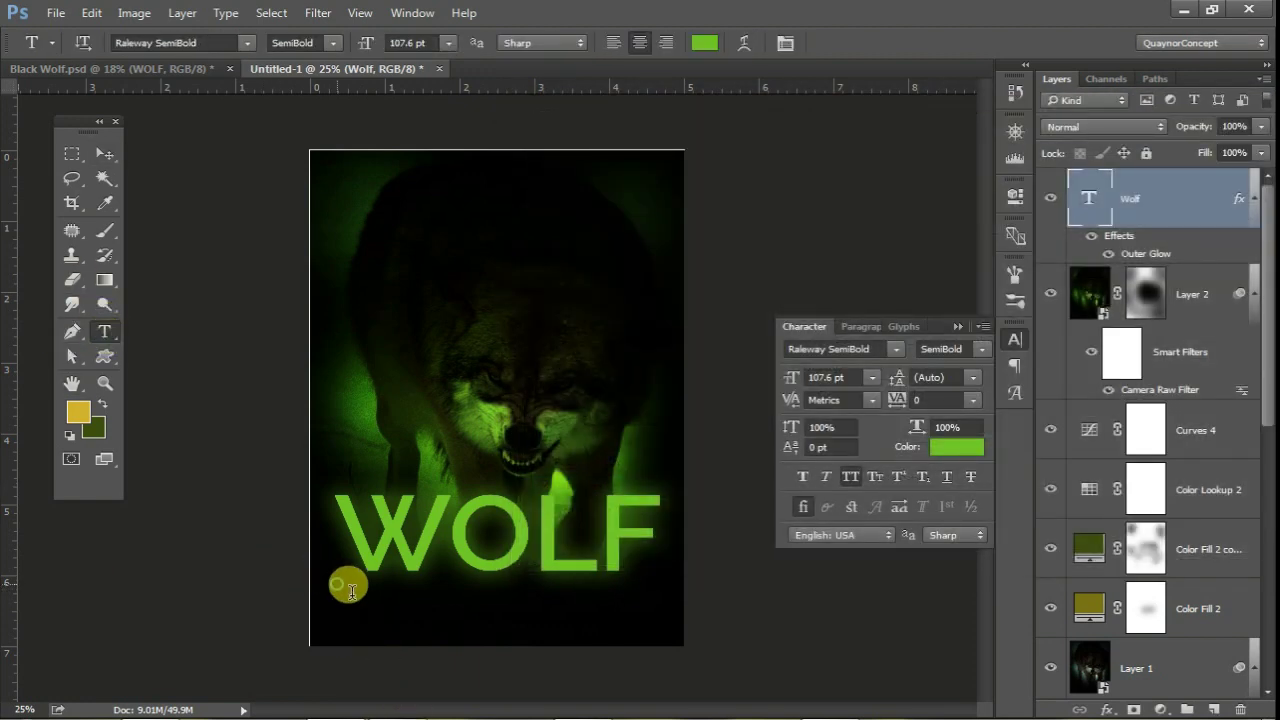
left_click_drag(349, 583, 530, 618)
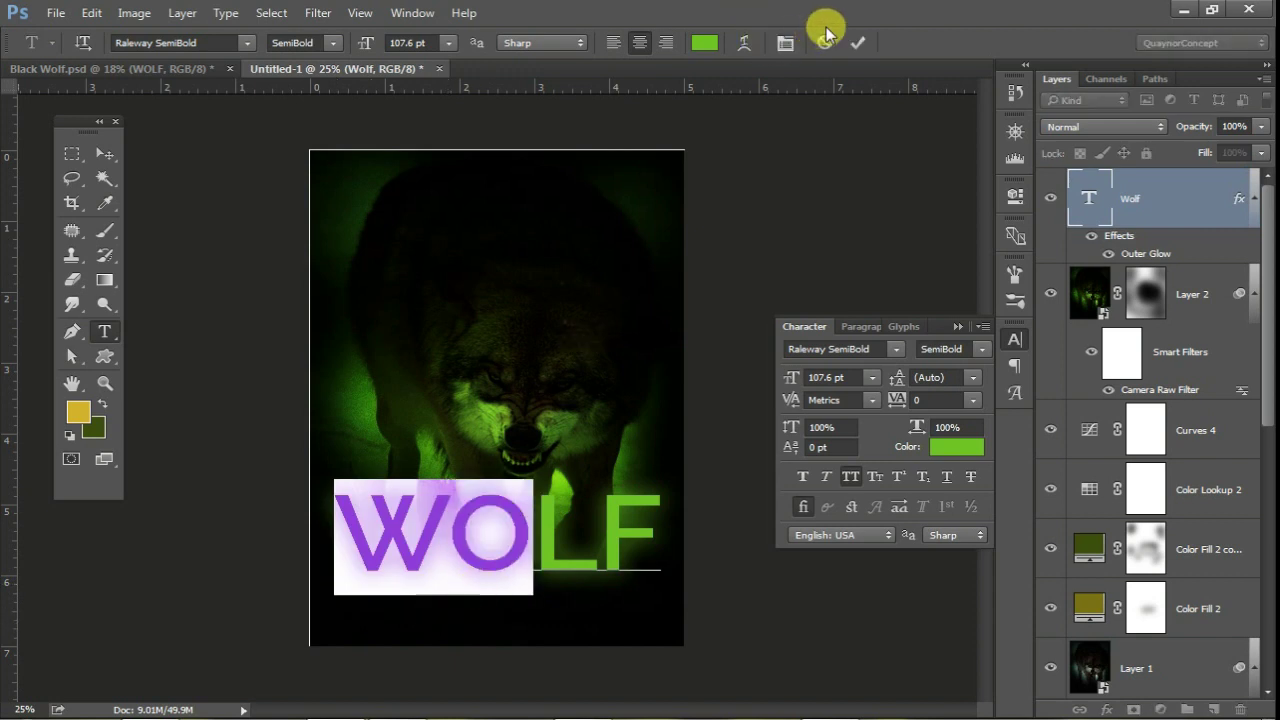
left_click(857, 42)
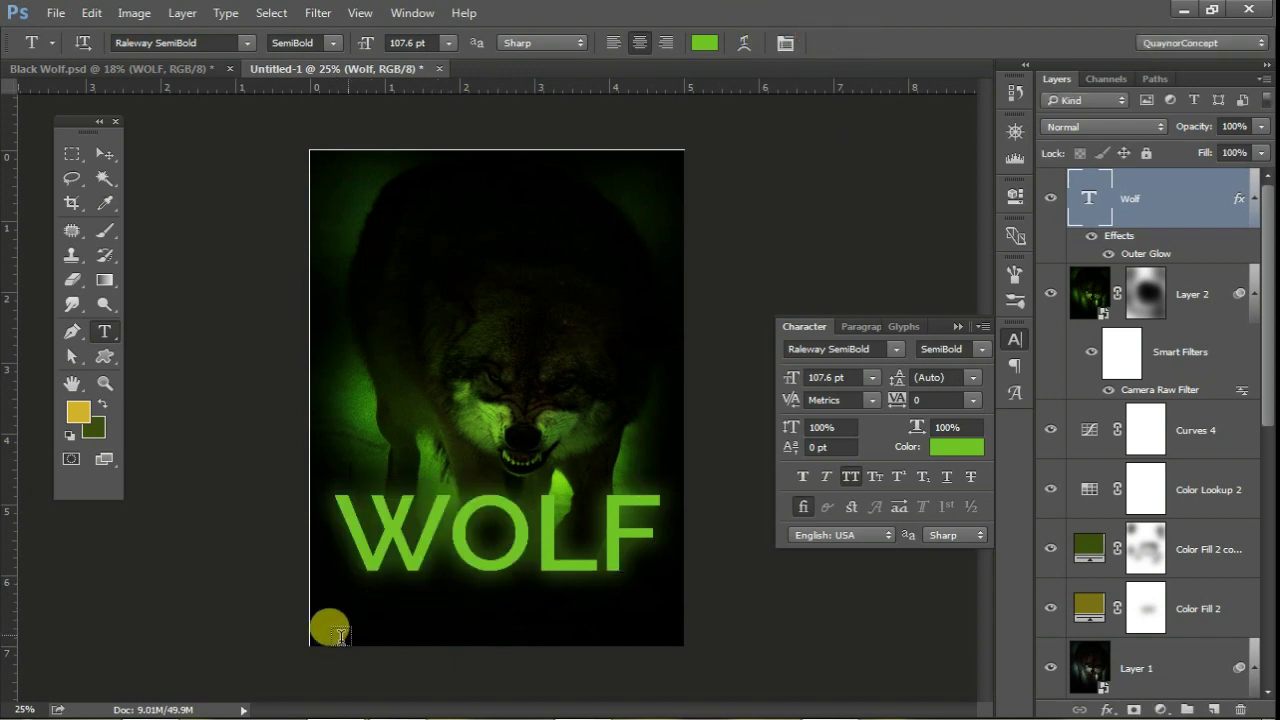
left_click_drag(335, 645, 552, 598)
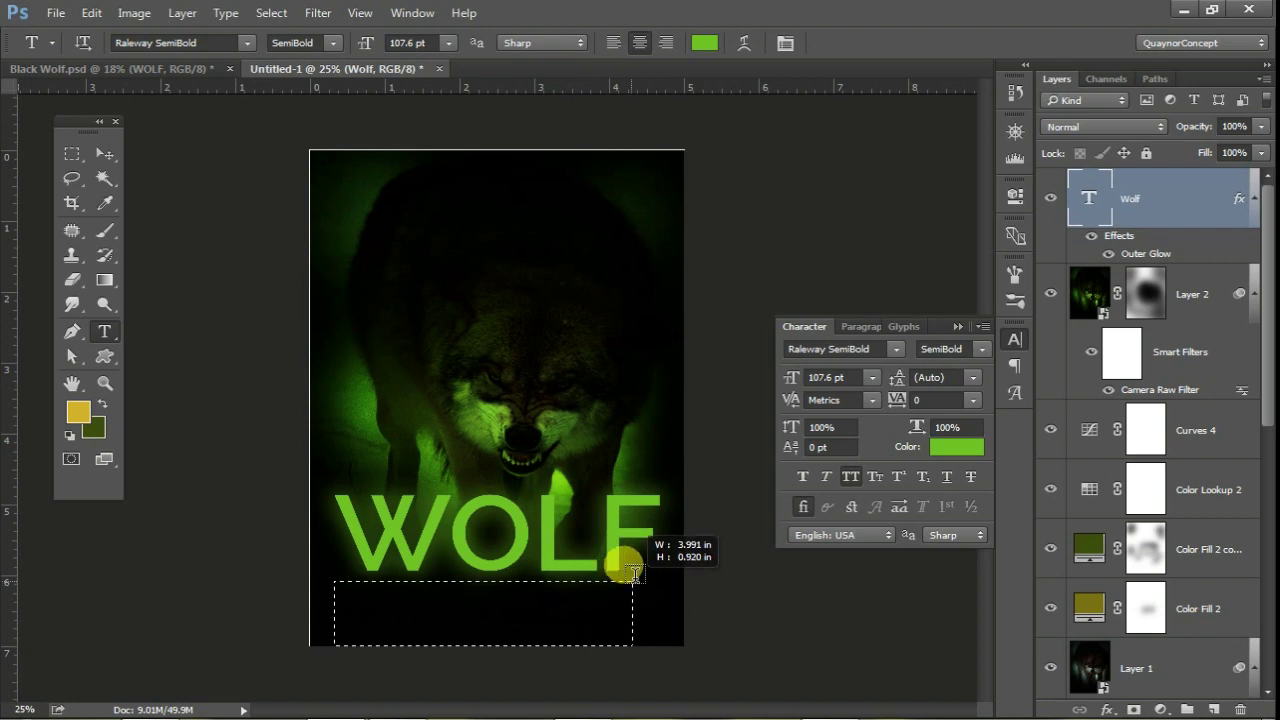
left_click_drag(594, 578, 659, 581)
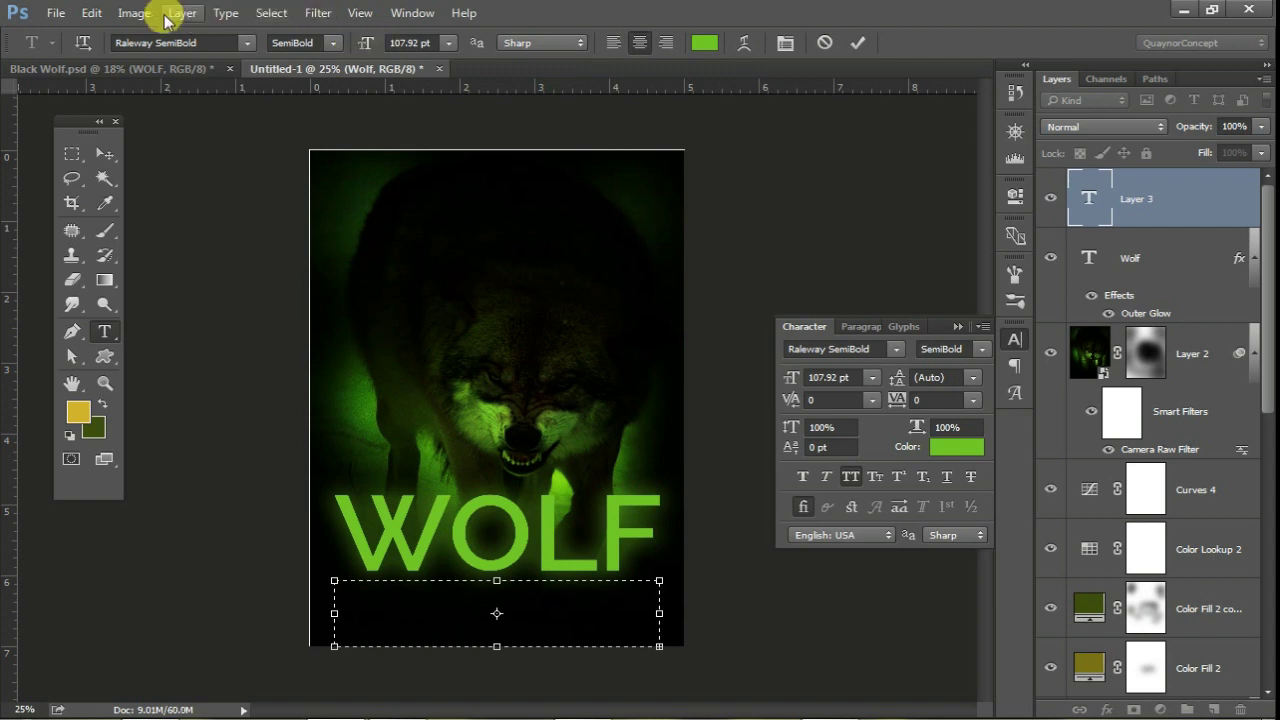
left_click(228, 12)
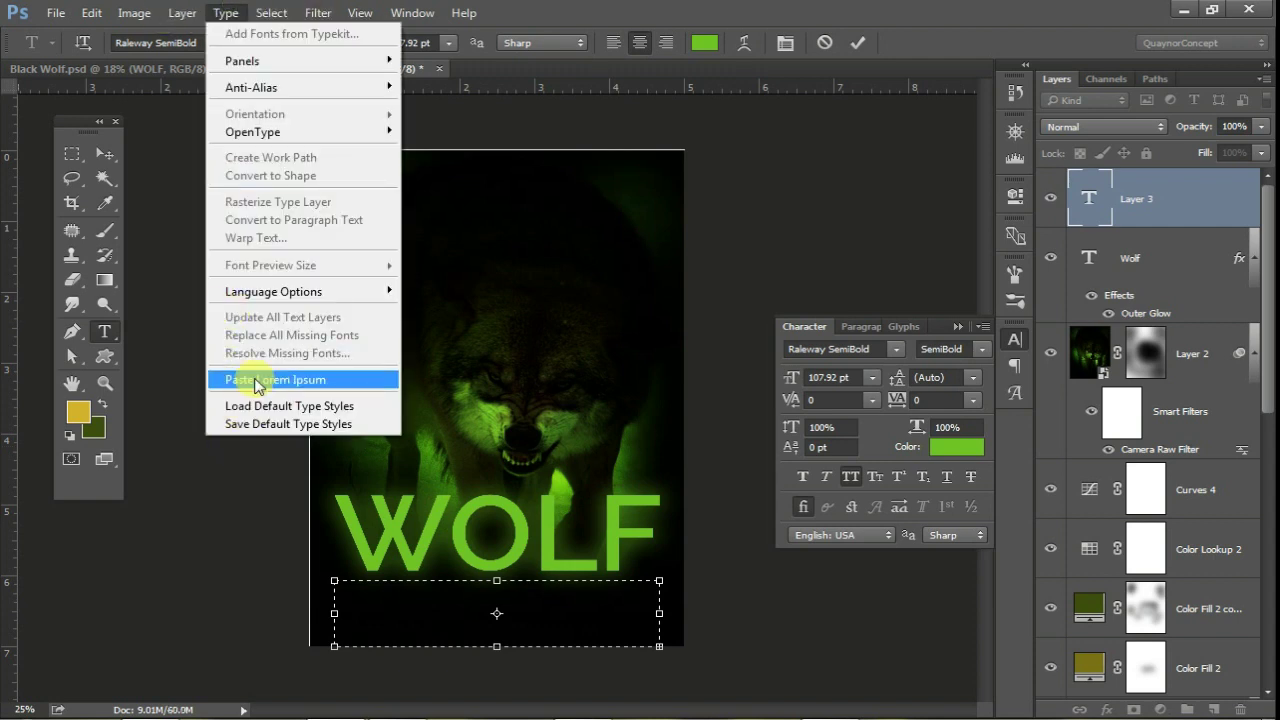
left_click(258, 381)
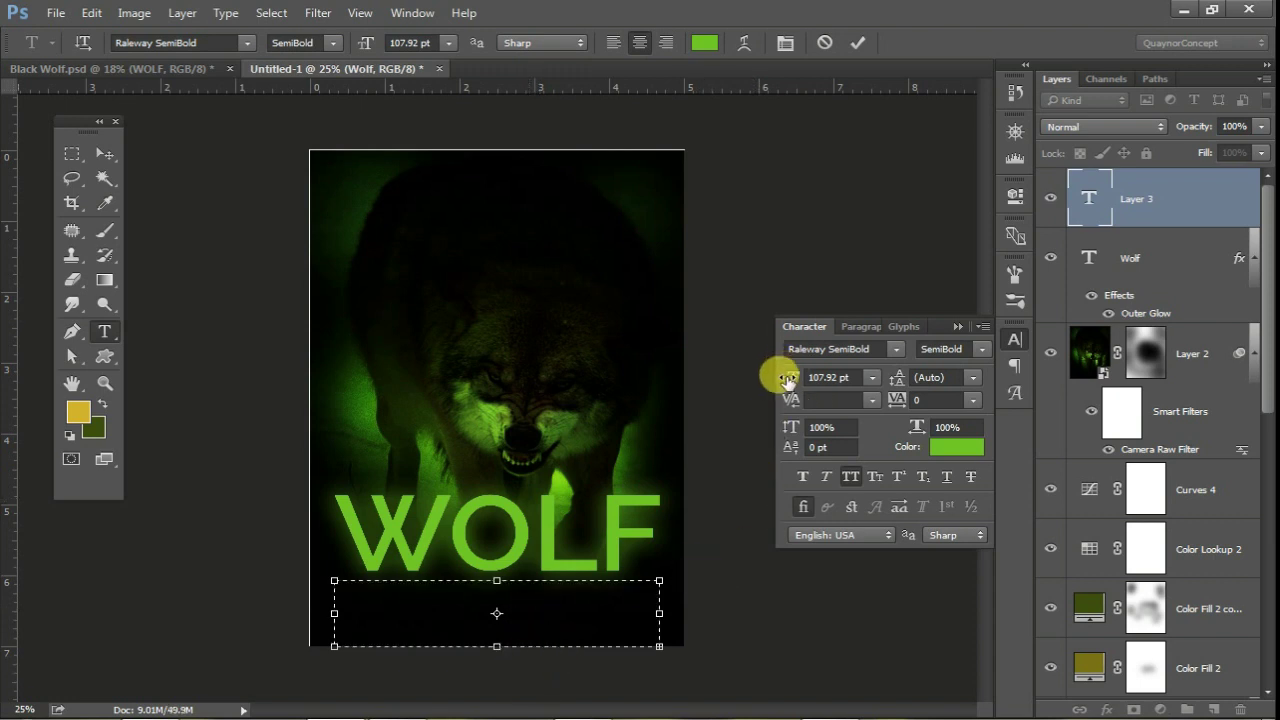
- Set the body text size to 9 pt
mouse_move(787, 380)
left_mouse_down()
mouse_move(666, 372)
mouse_move(689, 377)
left_mouse_up()
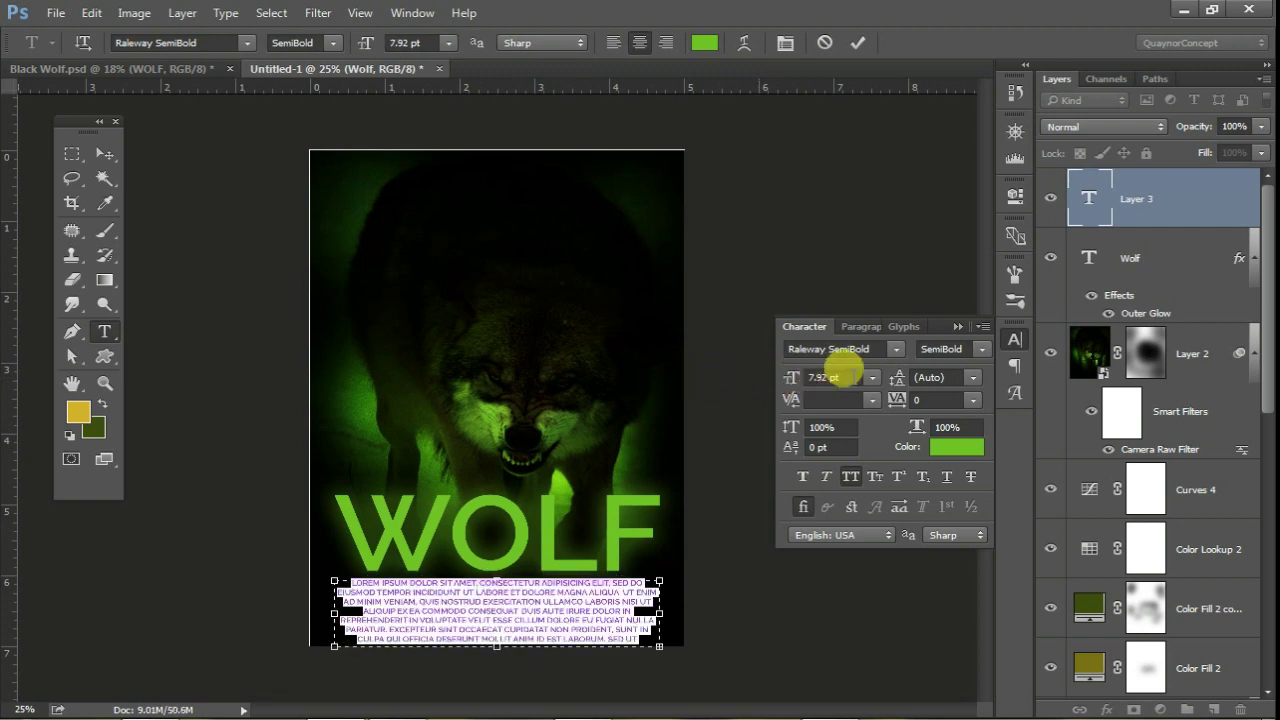
left_click(848, 377)
type("10")
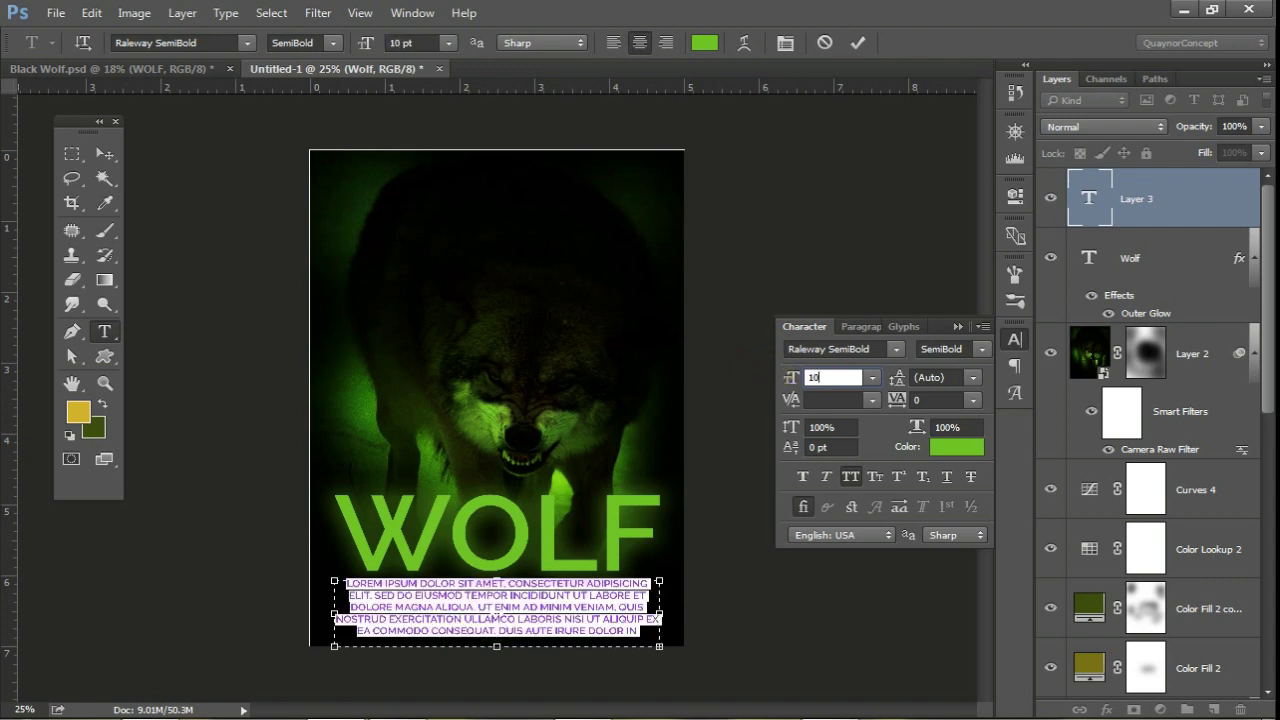
key("BackSpace")
type("9")
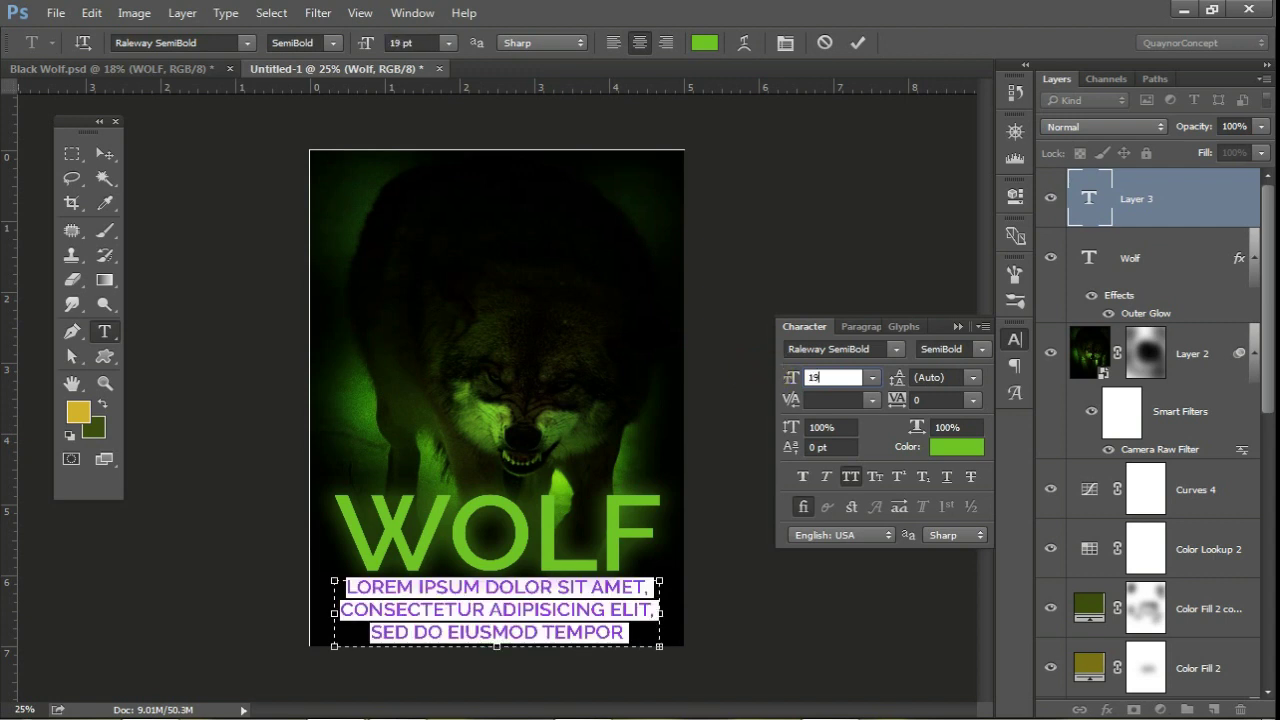
key("BackSpace")
key("BackSpace")
type("9")
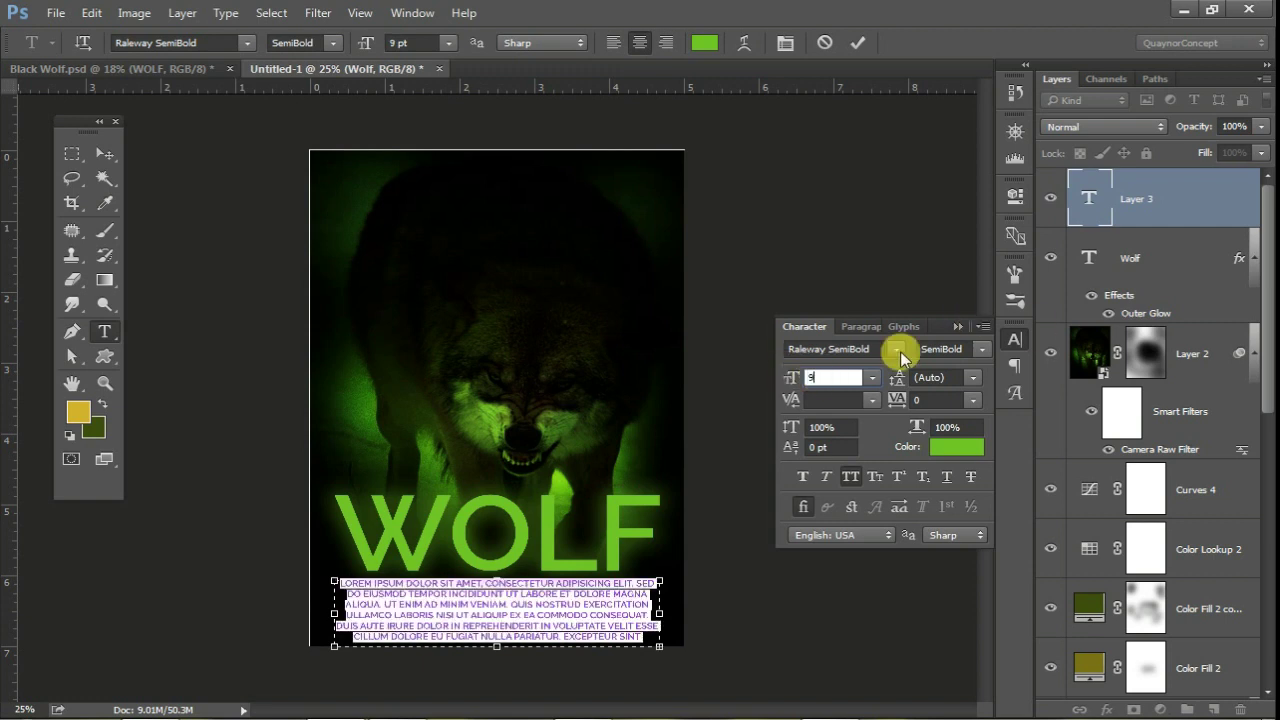
- Set the body text to Akrobat SemiBold, shorten its box, and commit it
left_click(876, 348)
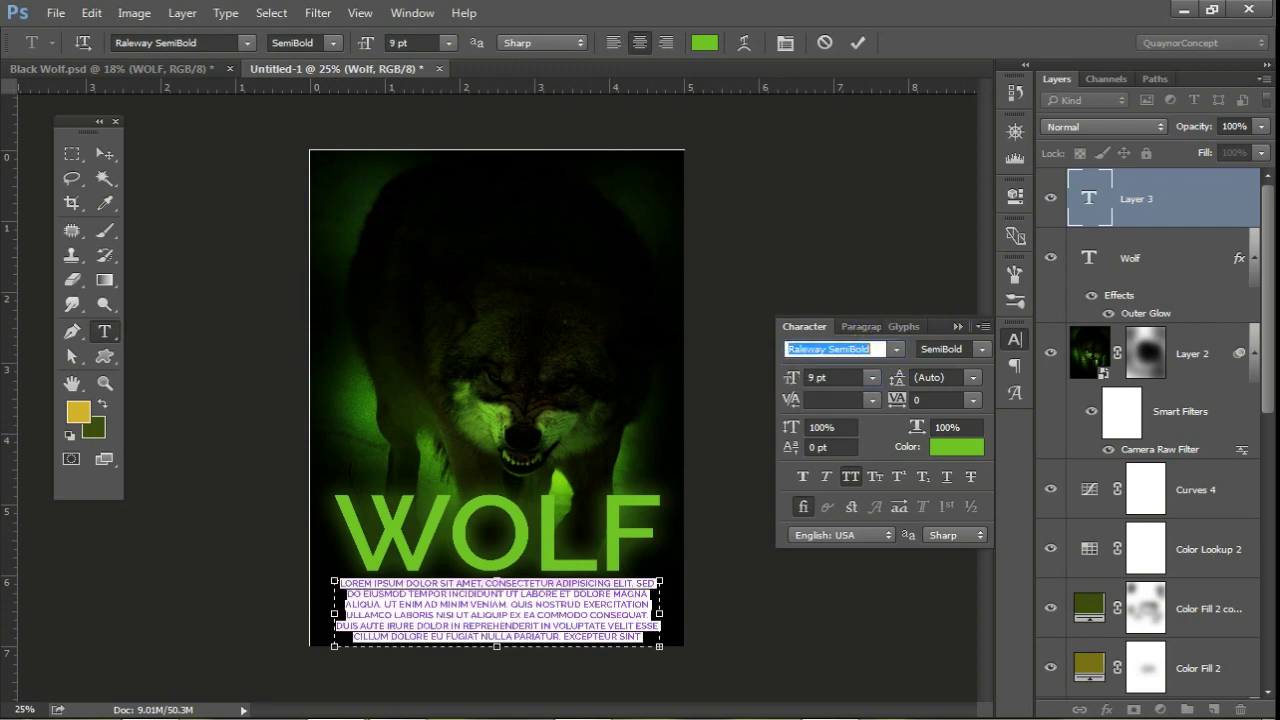
type("akrobat")
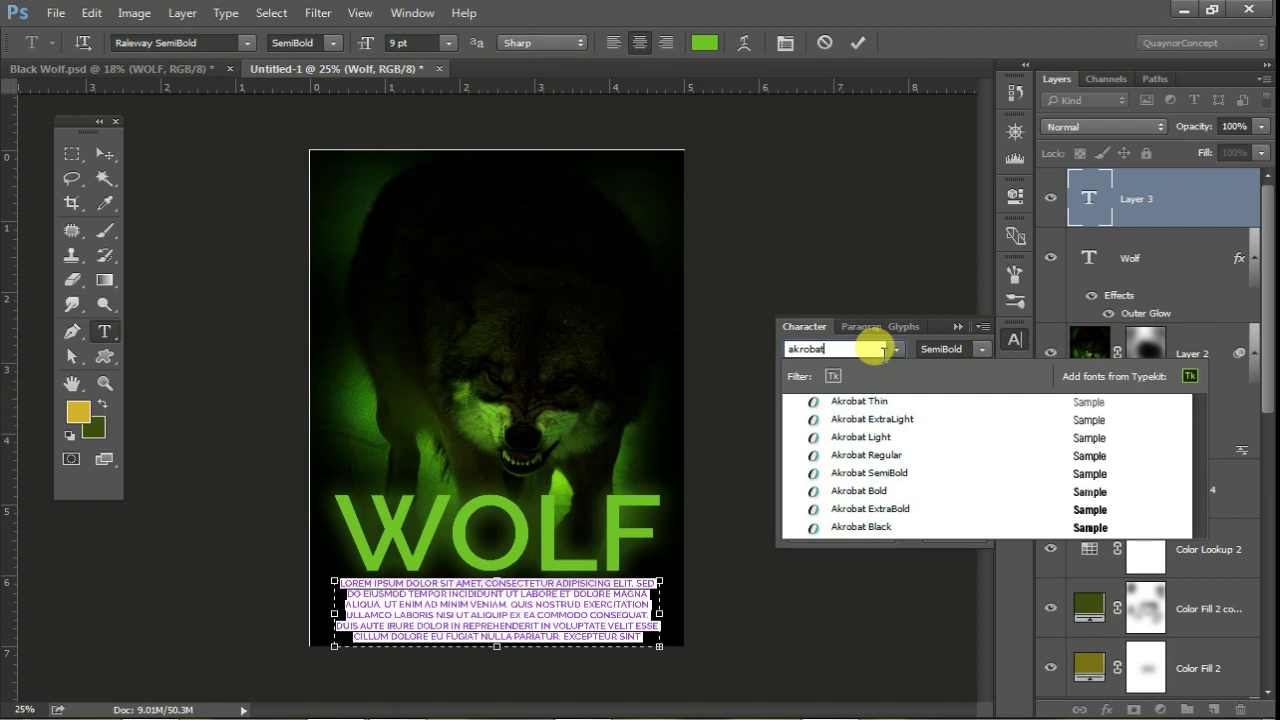
key("Down")
key("Down")
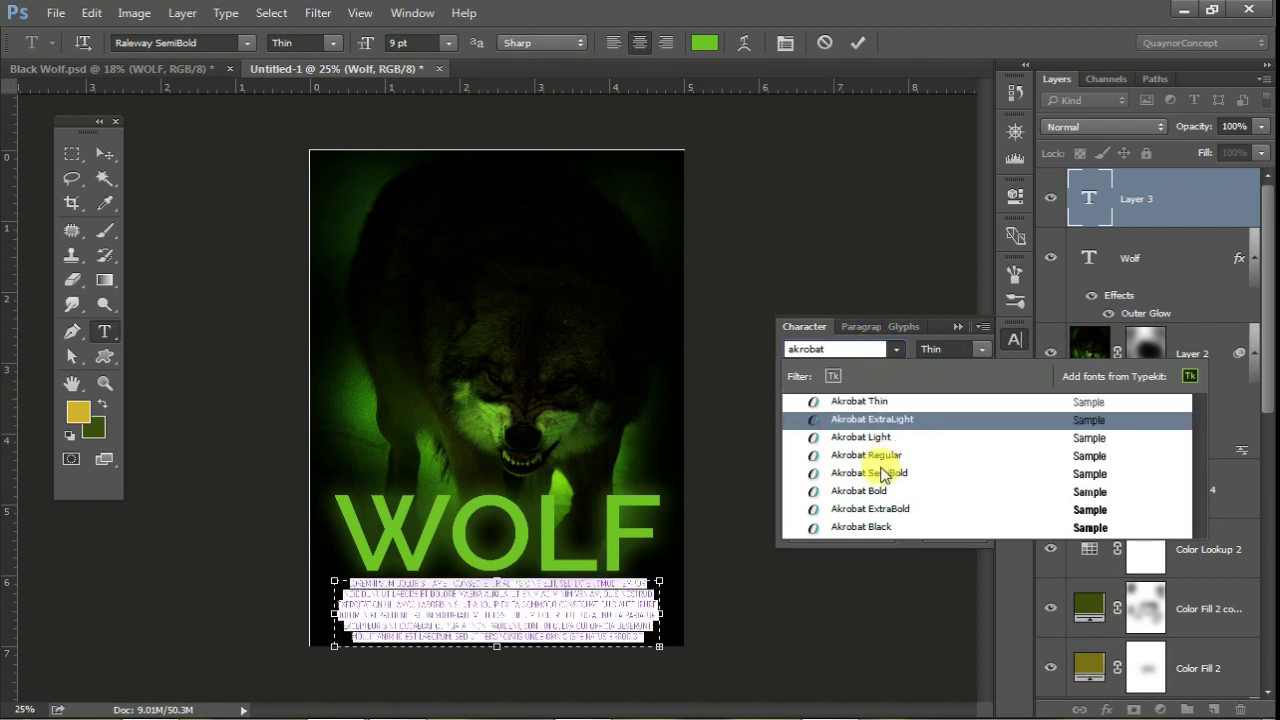
left_click(884, 478)
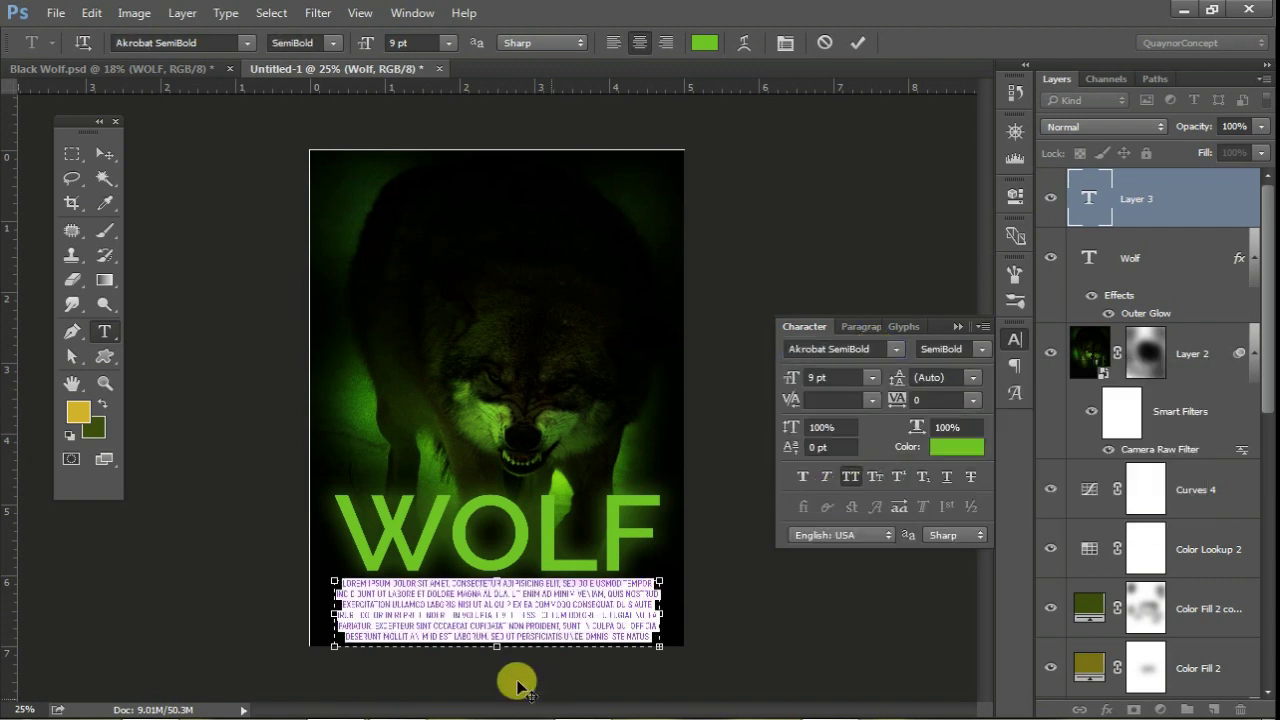
left_click_drag(497, 646, 499, 619)
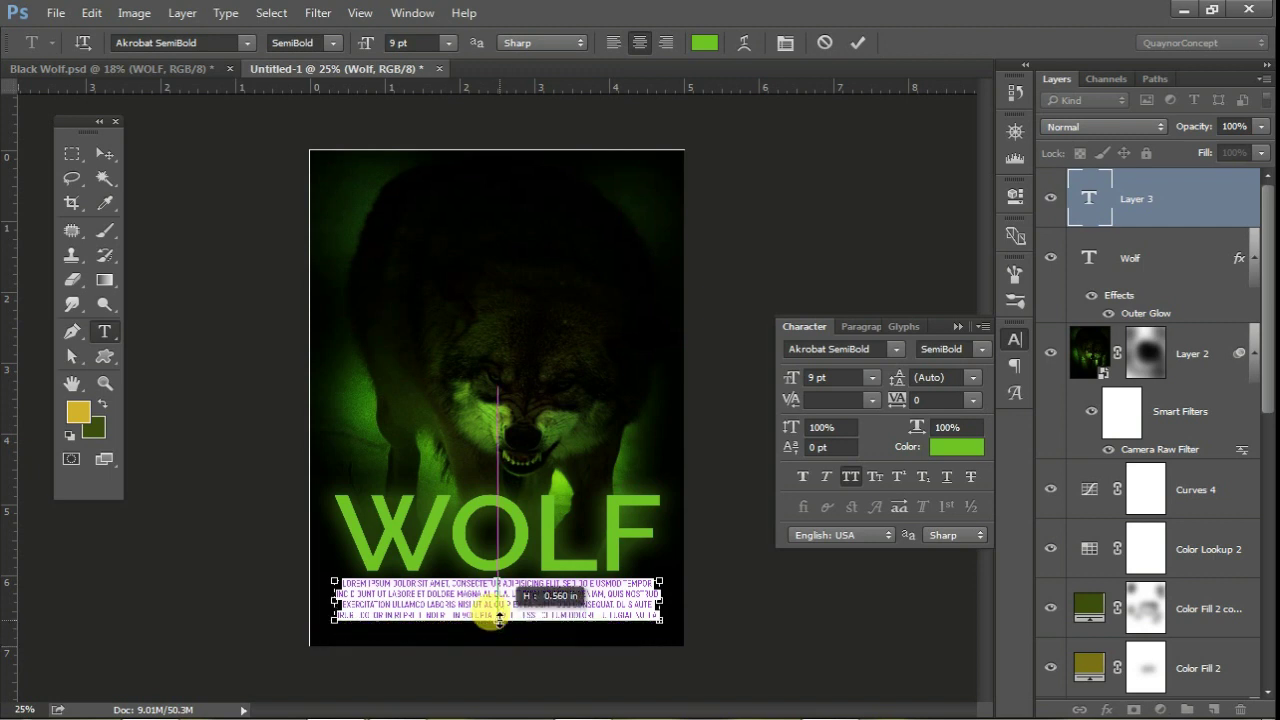
left_click(857, 42)
key("v")
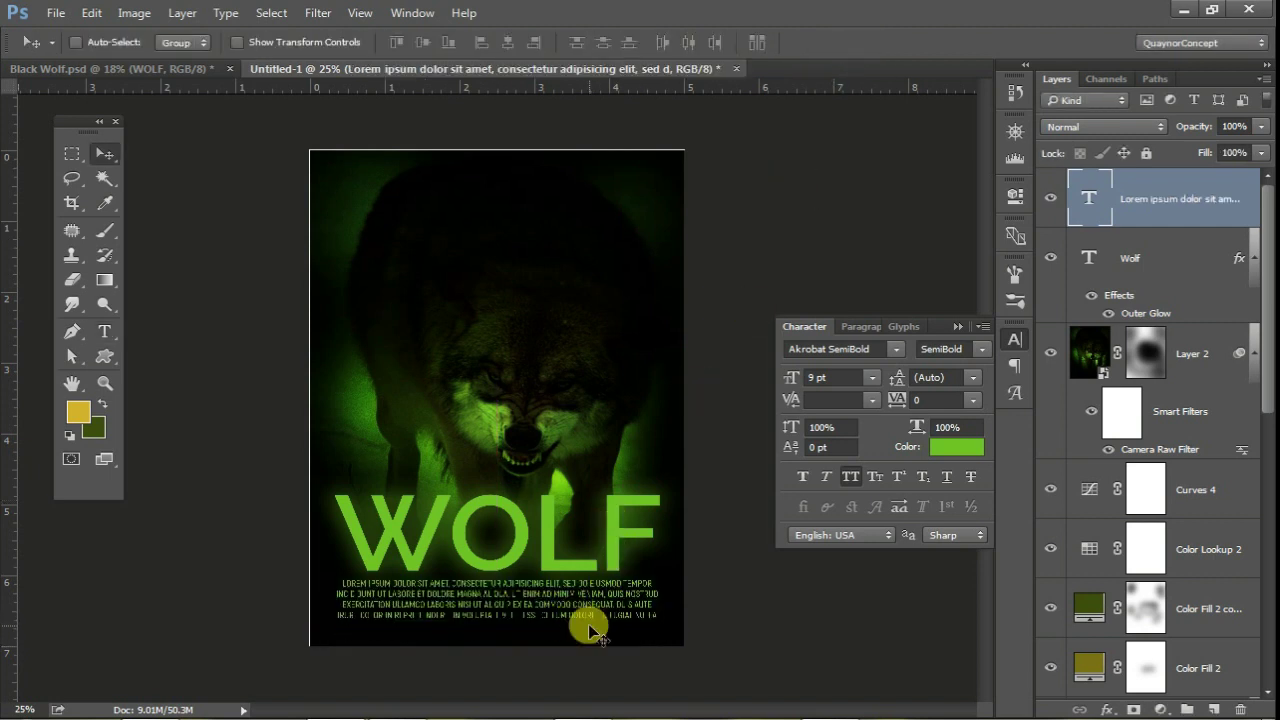
left_click(108, 68)
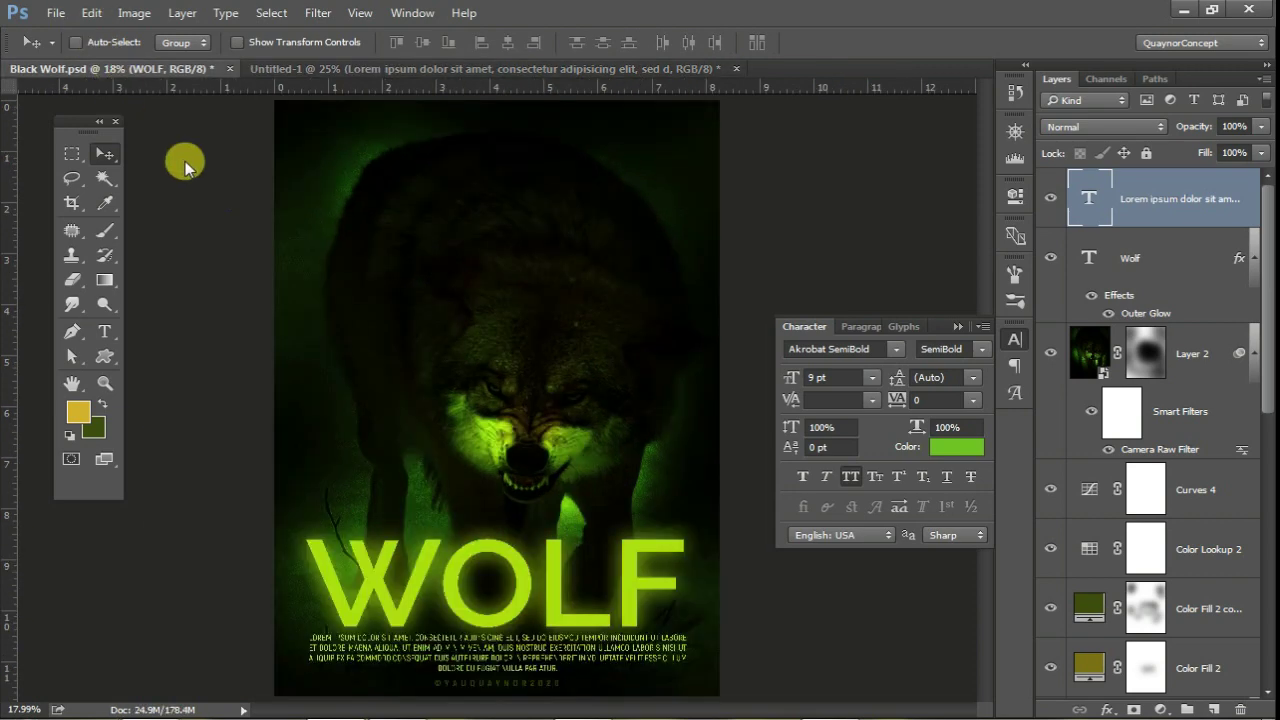
left_click(430, 67)
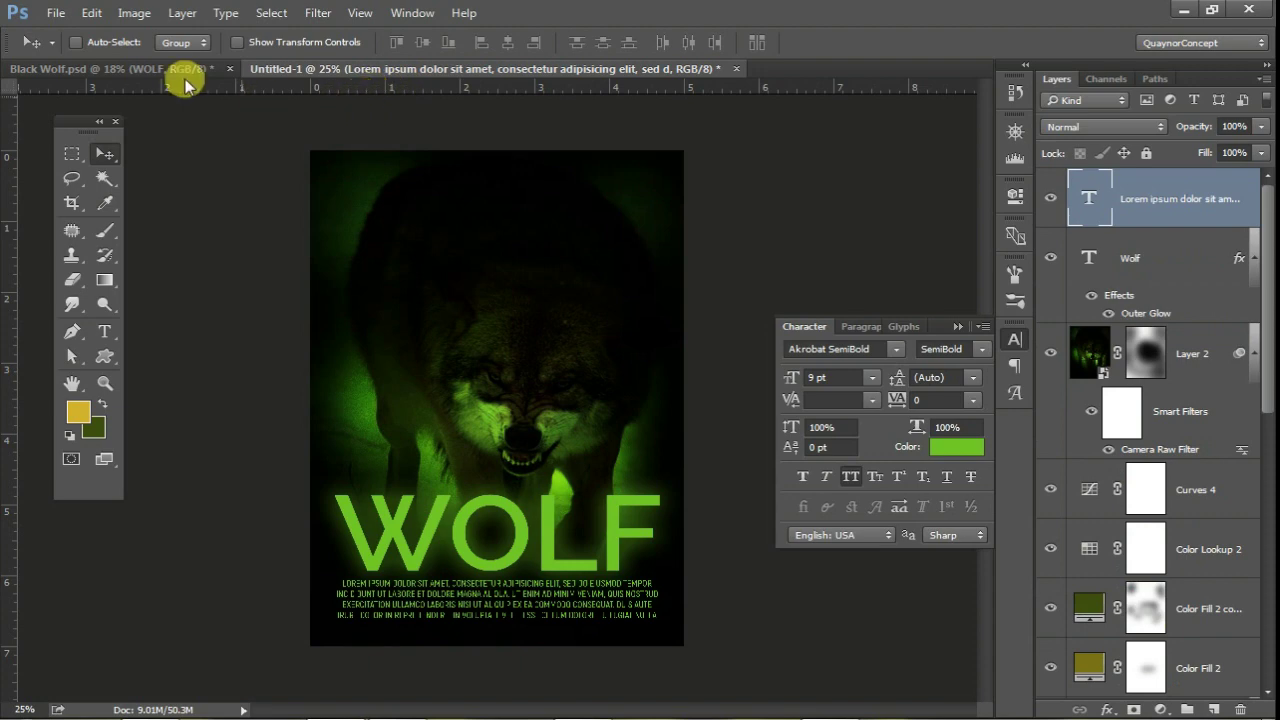
left_click(180, 70)
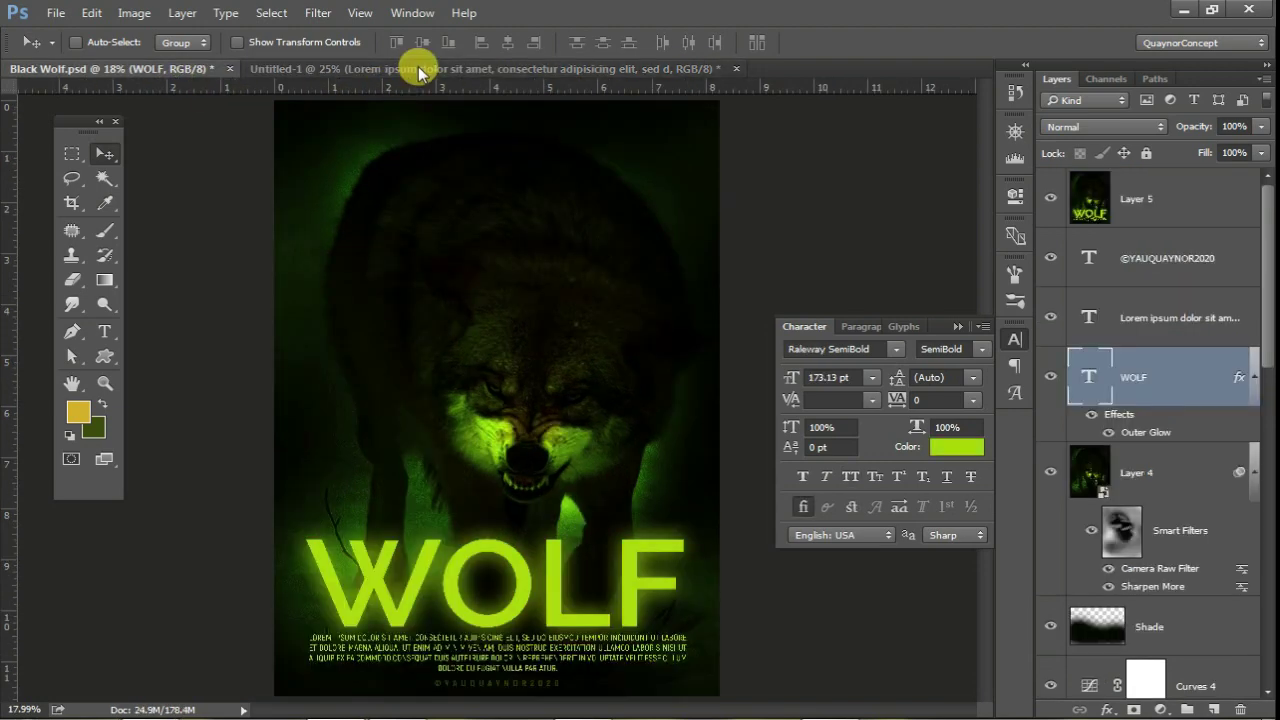
left_click(418, 68)
key("ctrl+0")
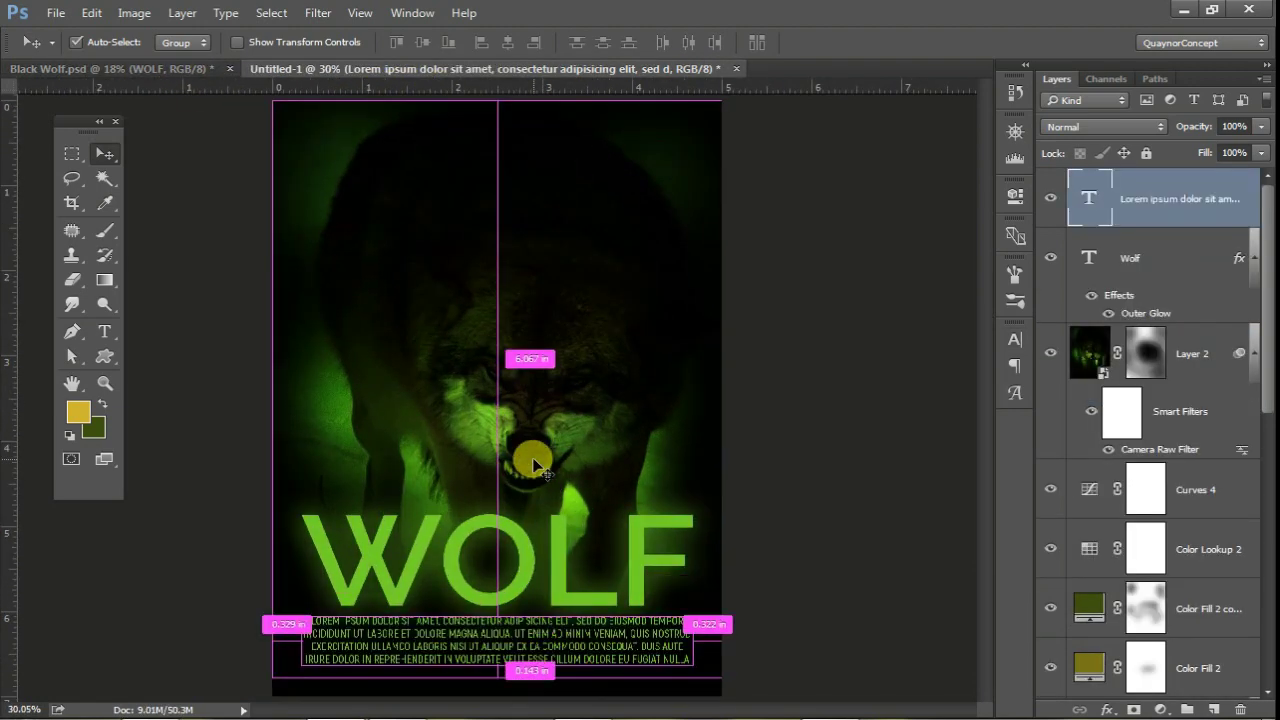
scroll(535, 463, "up", 1)
scroll(535, 463, "up", 1)
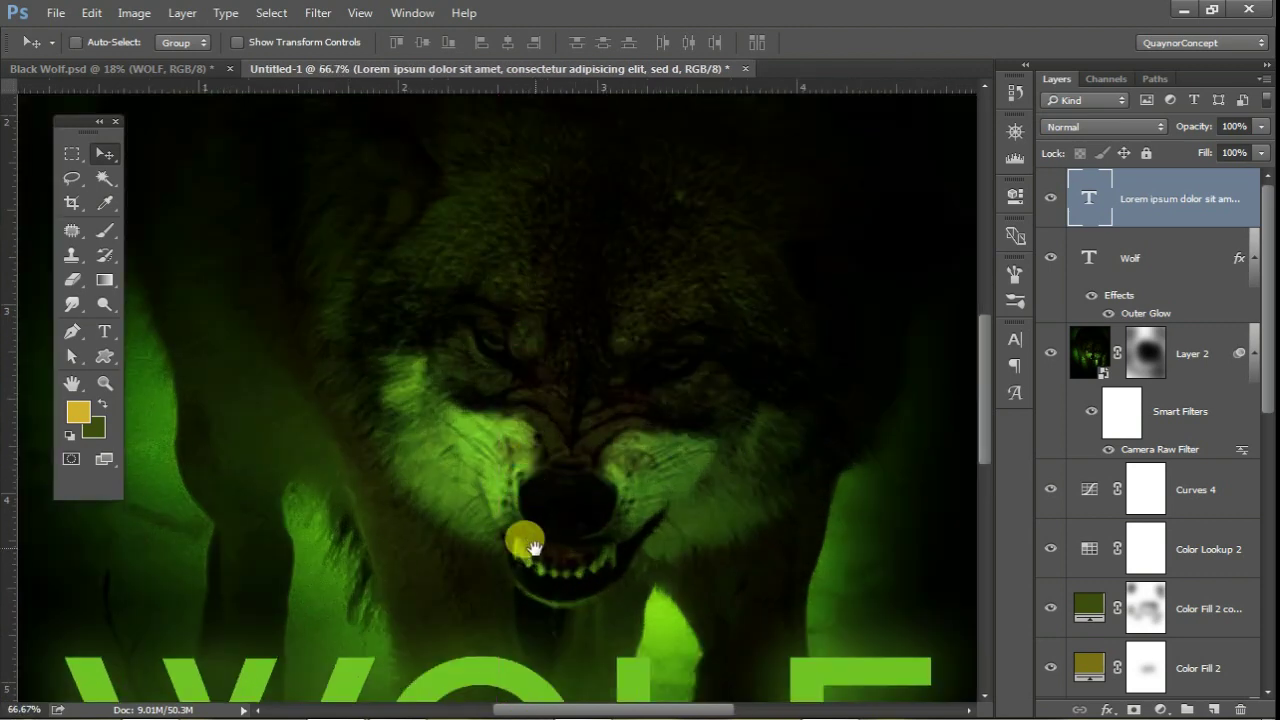
left_click_drag(523, 534, 497, 252)
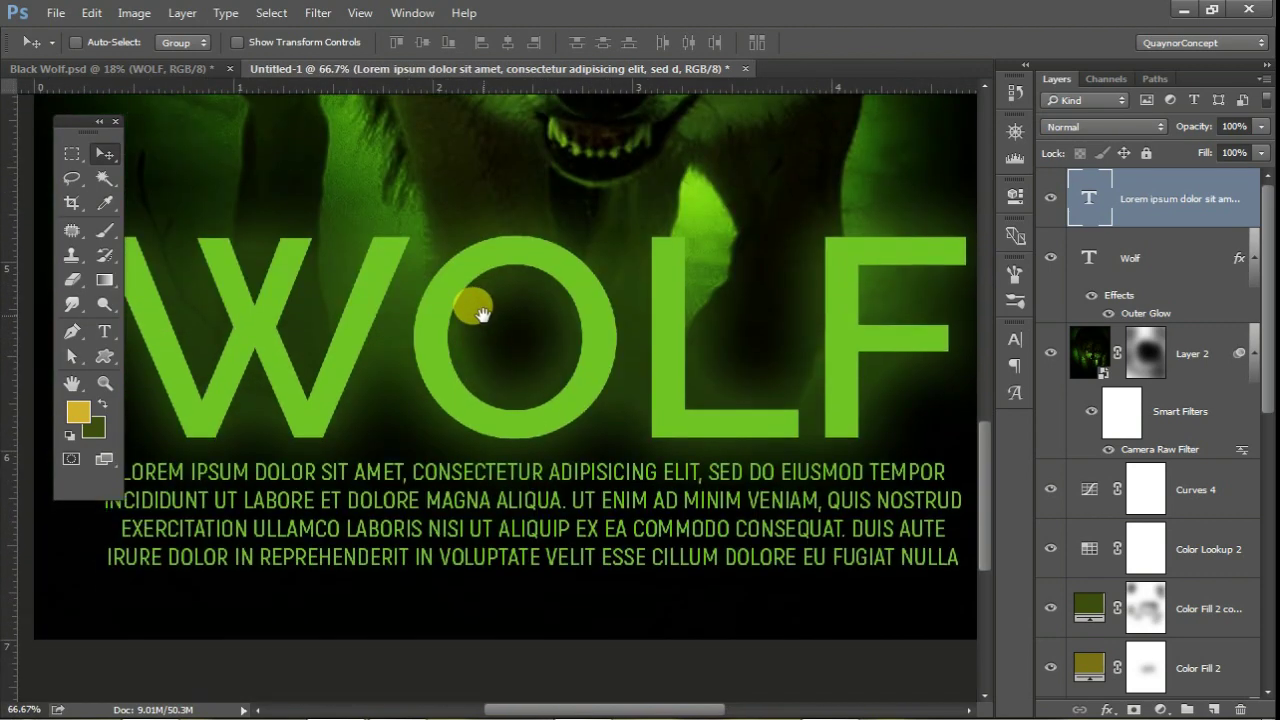
key("ctrl+0")
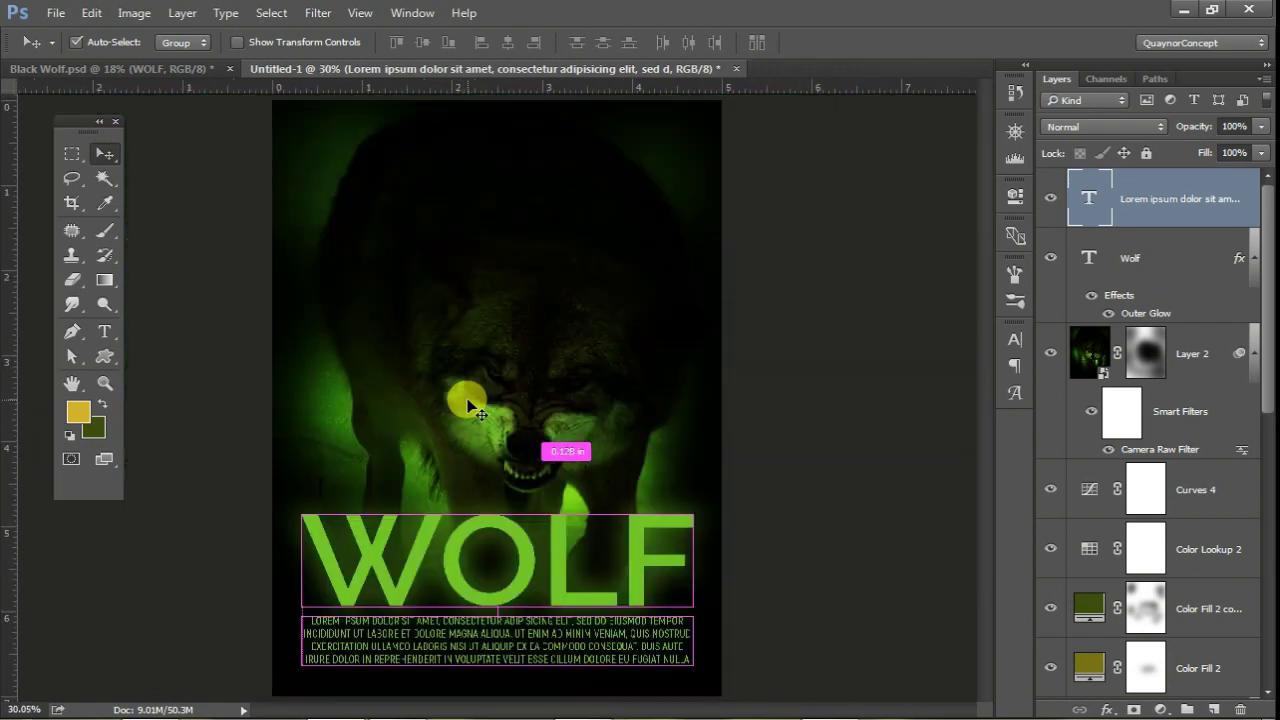